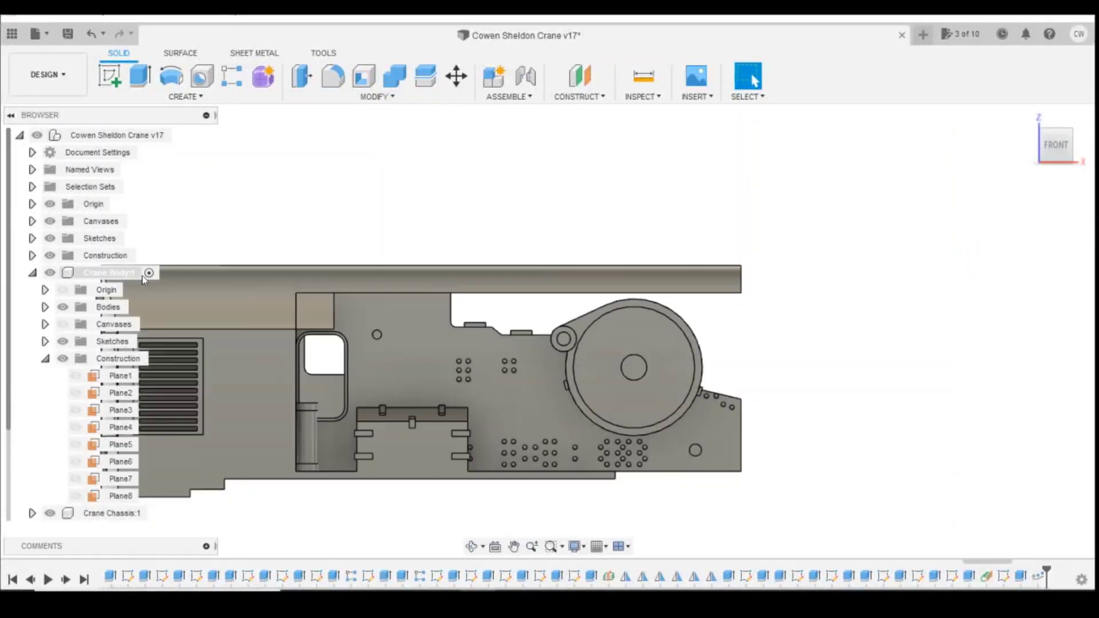
# Activate the Crane Body component and bring up the crane reference photo for comparison.
pyautogui.click(149, 273)
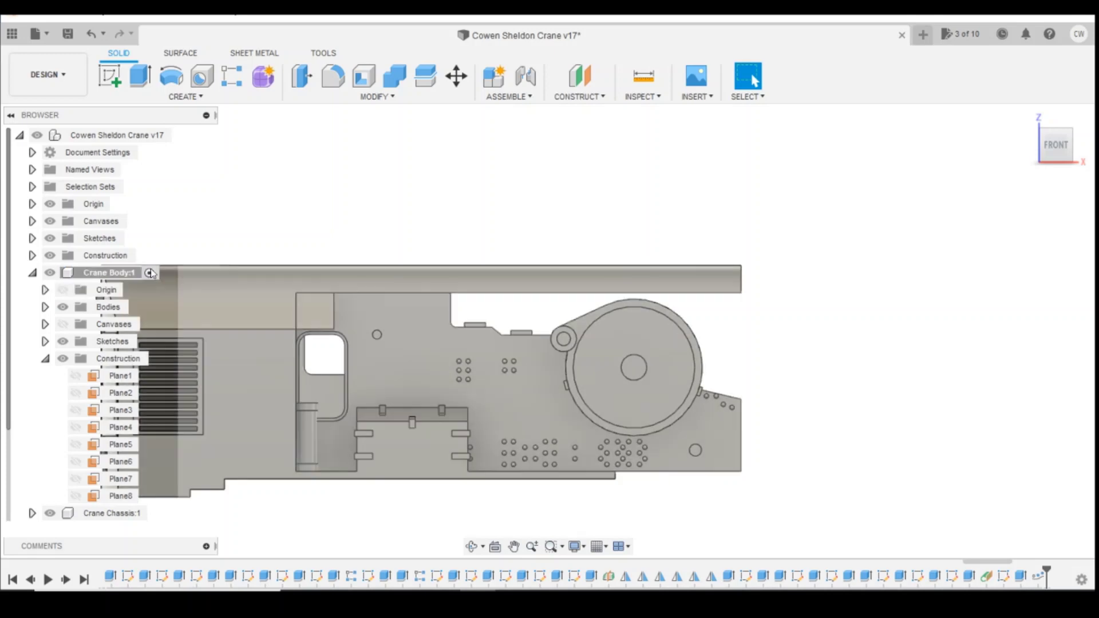
pyautogui.scroll(3, 579, 356)
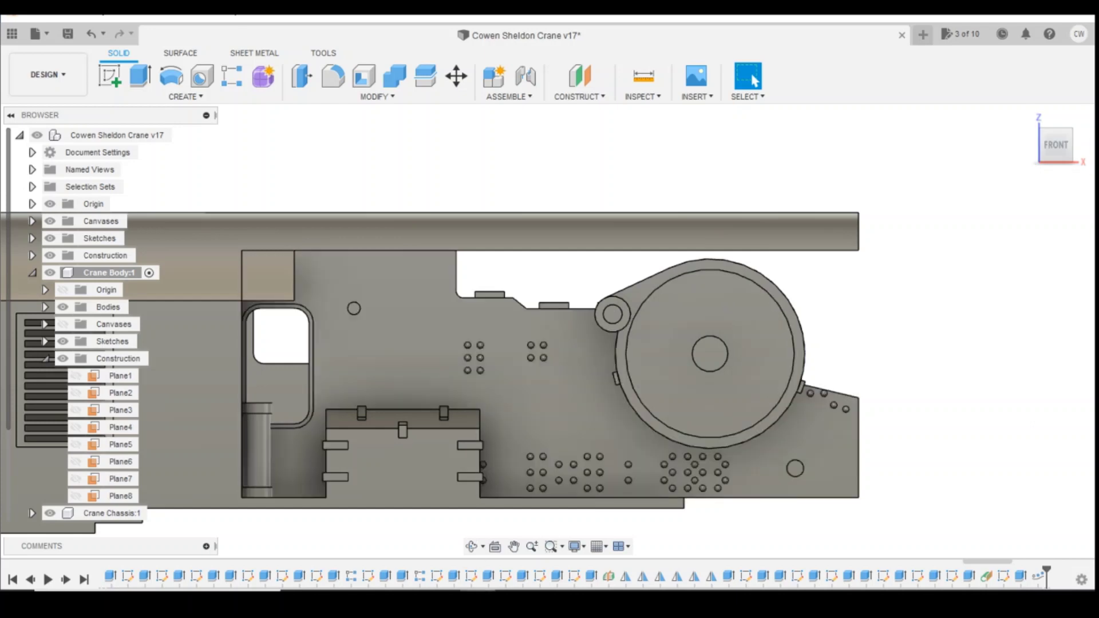
pyautogui.moveTo(504, 590)
pyautogui.click(510, 547)
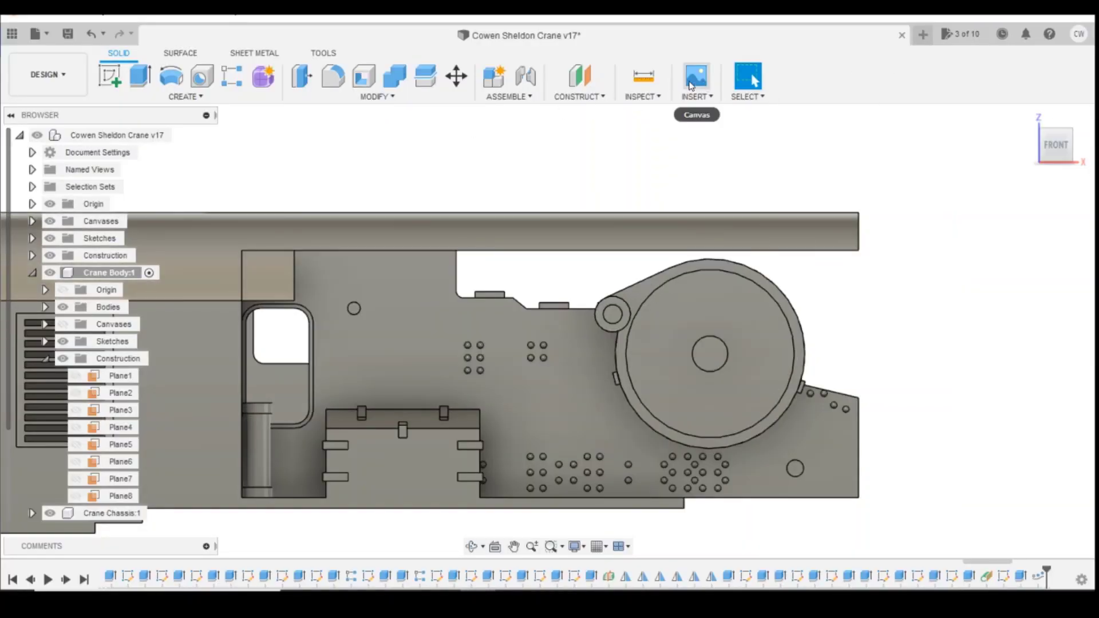
pyautogui.click(584, 98)
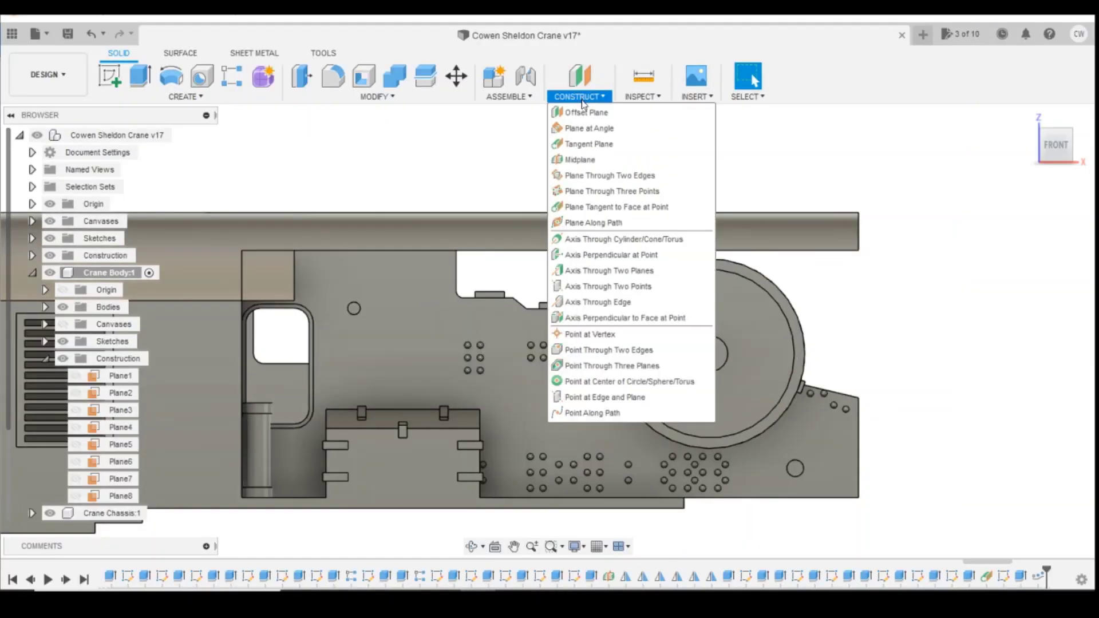
pyautogui.click(584, 129)
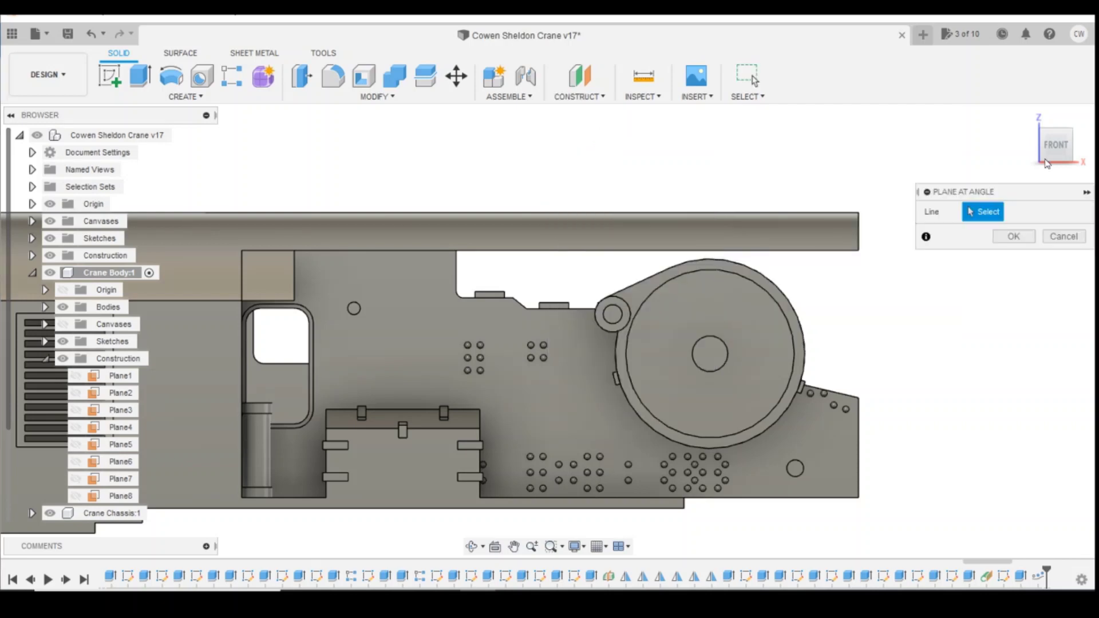
pyautogui.click(1054, 159)
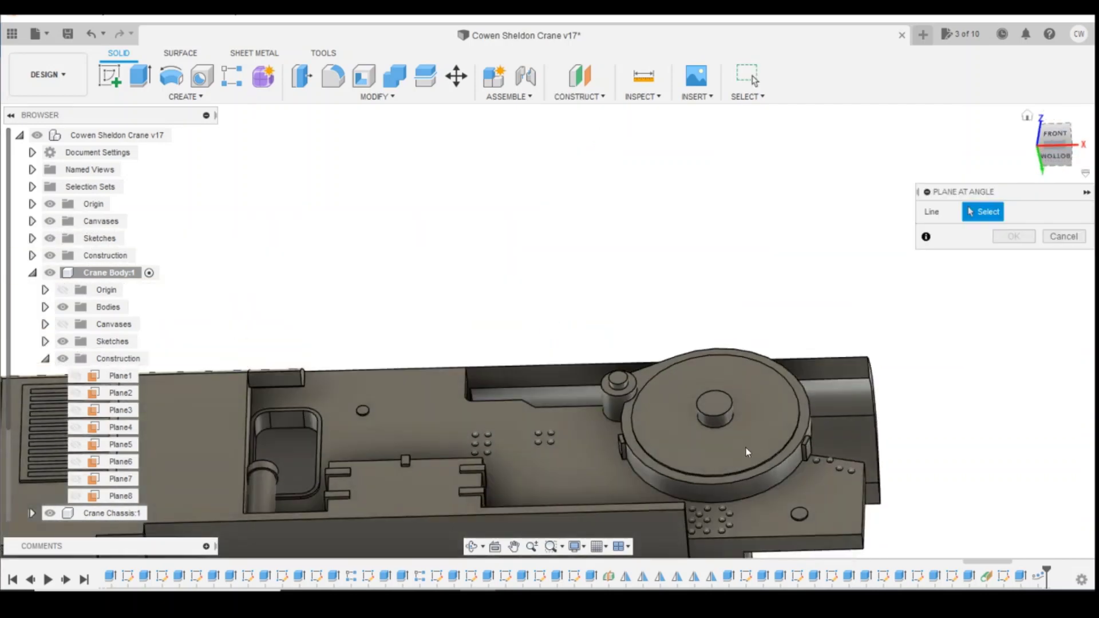
pyautogui.click(667, 526)
pyautogui.click(1064, 258)
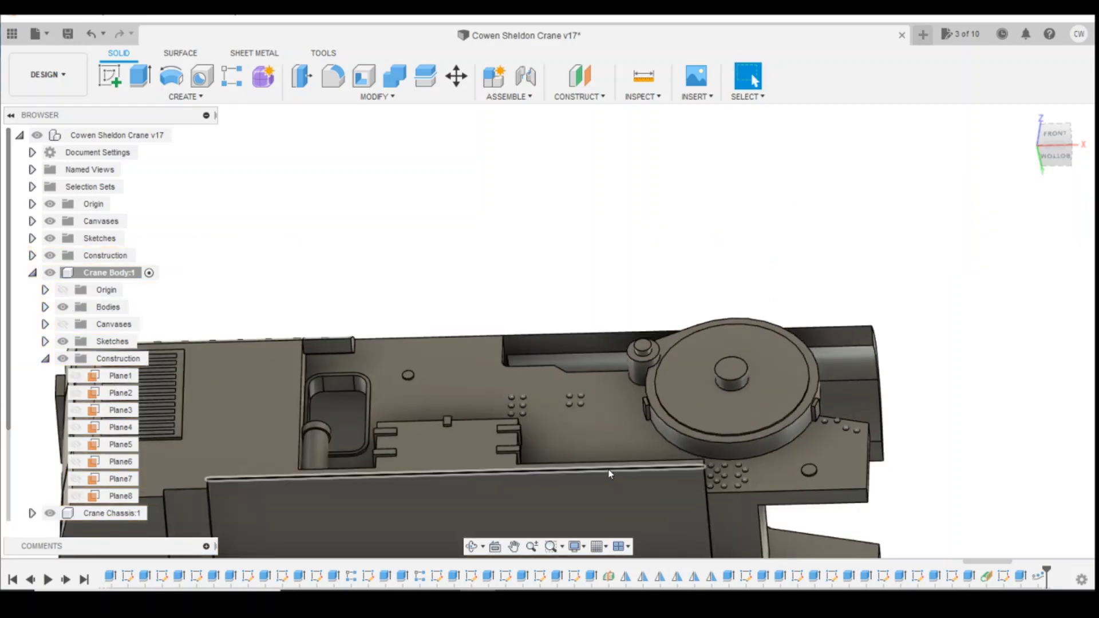
pyautogui.click(610, 473)
pyautogui.click(1055, 144)
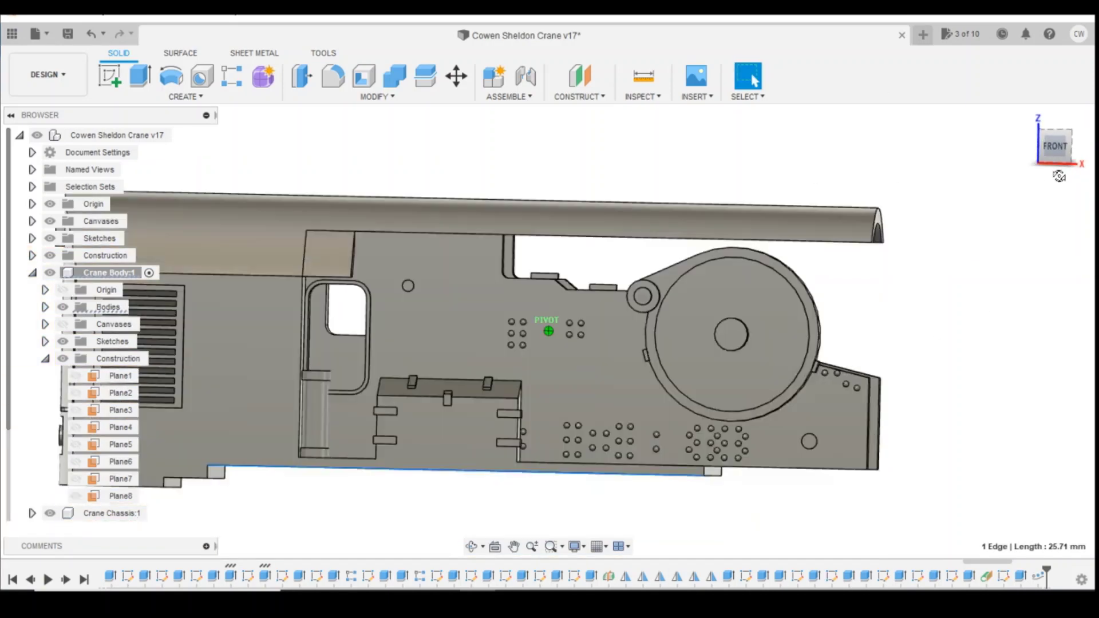
pyautogui.moveTo(1059, 176); pyautogui.dragTo(1061, 161)
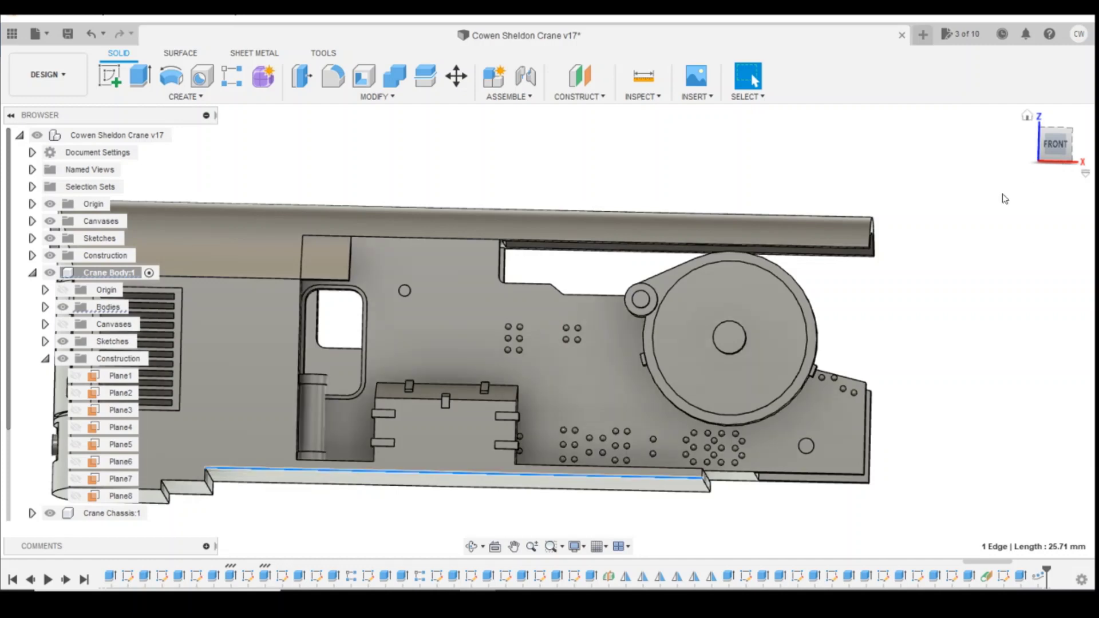
pyautogui.click(592, 96)
pyautogui.click(590, 128)
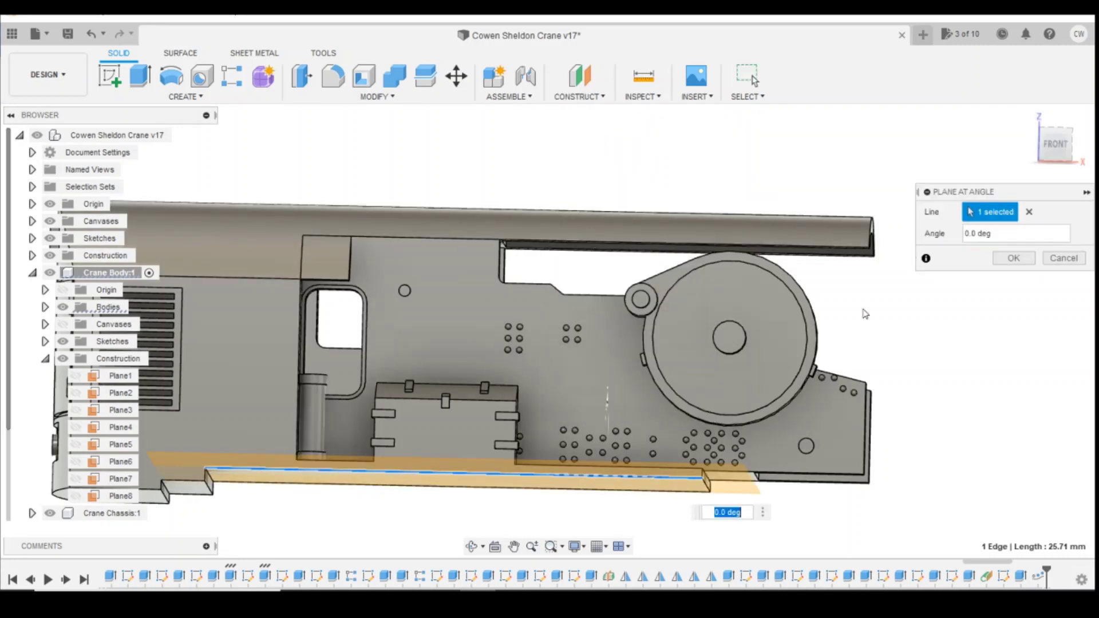
pyautogui.click(1055, 144)
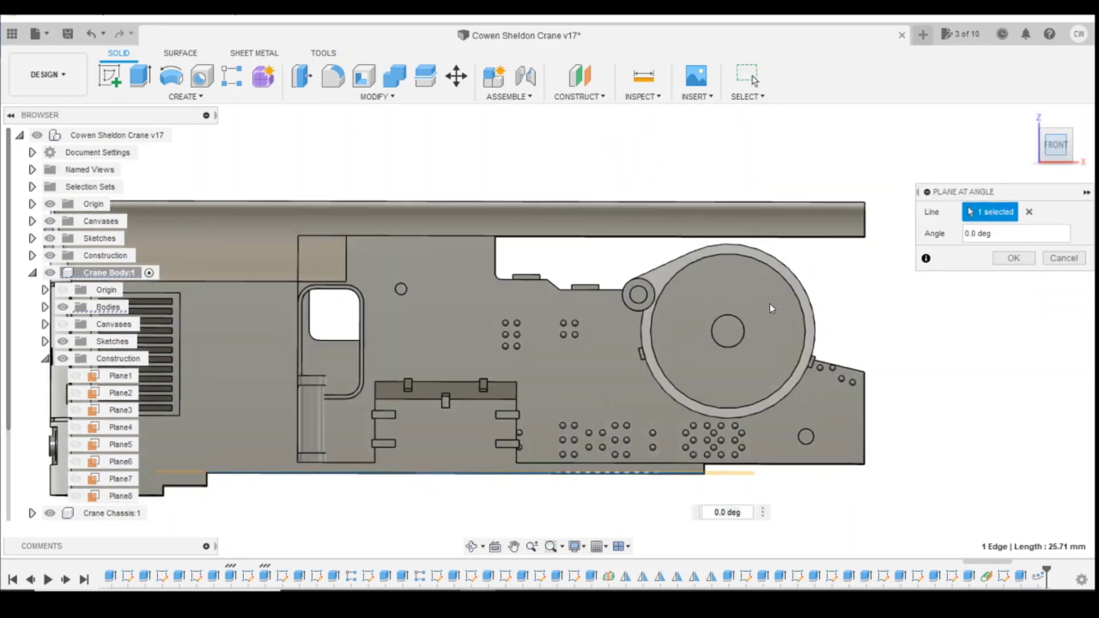
pyautogui.scroll(-2, 506, 469)
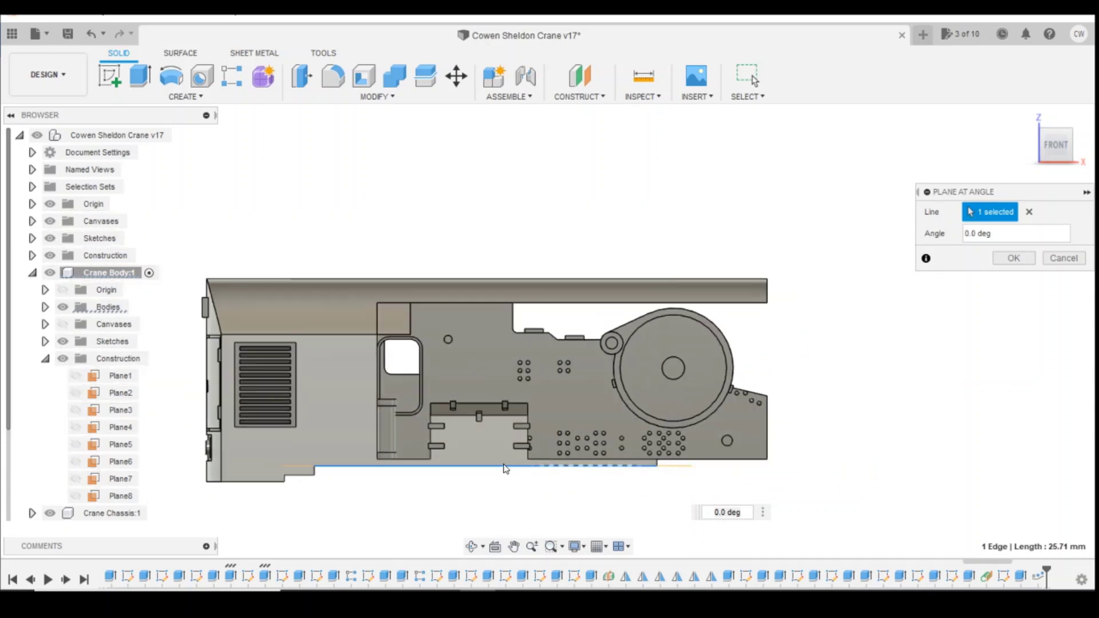
pyautogui.moveTo(711, 515); pyautogui.dragTo(745, 517)
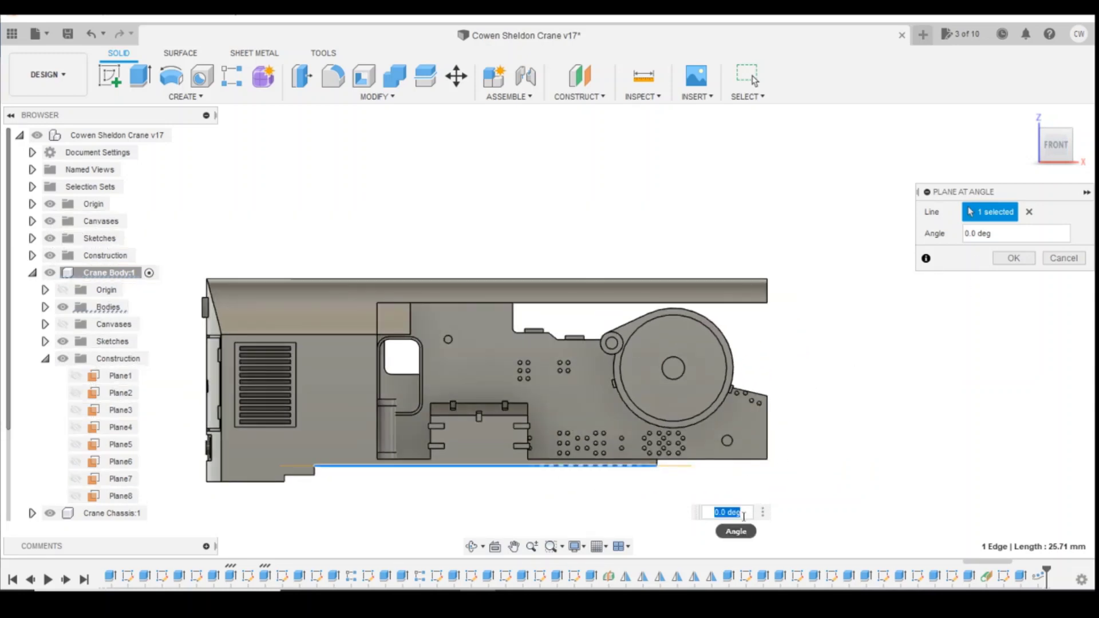
pyautogui.write('10')
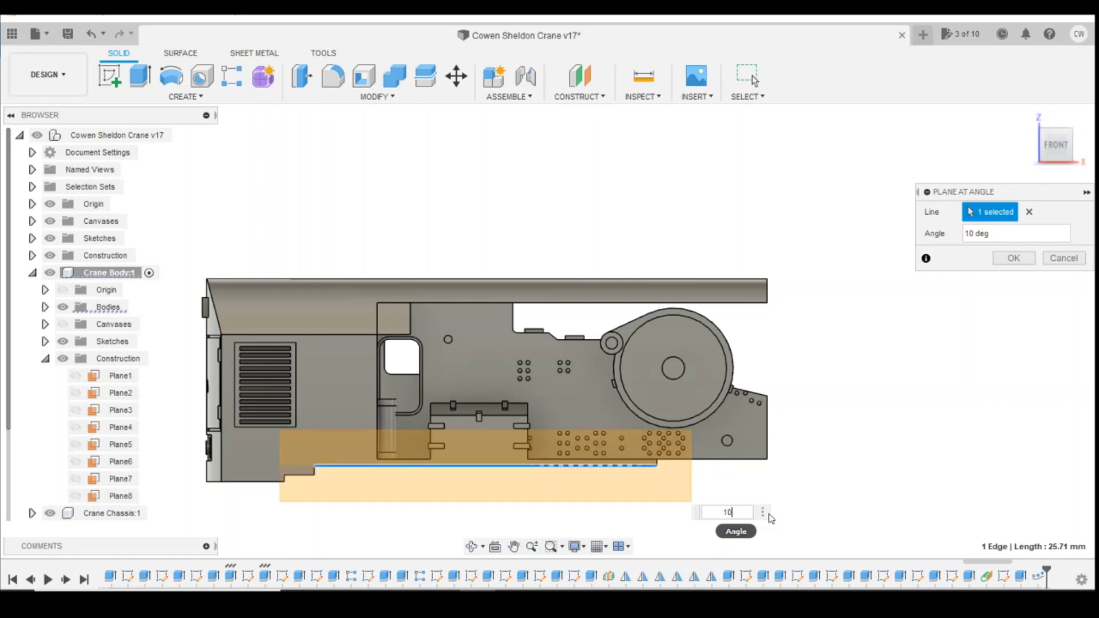
pyautogui.moveTo(1063, 143)
pyautogui.mouseDown()
pyautogui.moveTo(1039, 145)
pyautogui.moveTo(1065, 145)
pyautogui.mouseUp()
pyautogui.click(1062, 259)
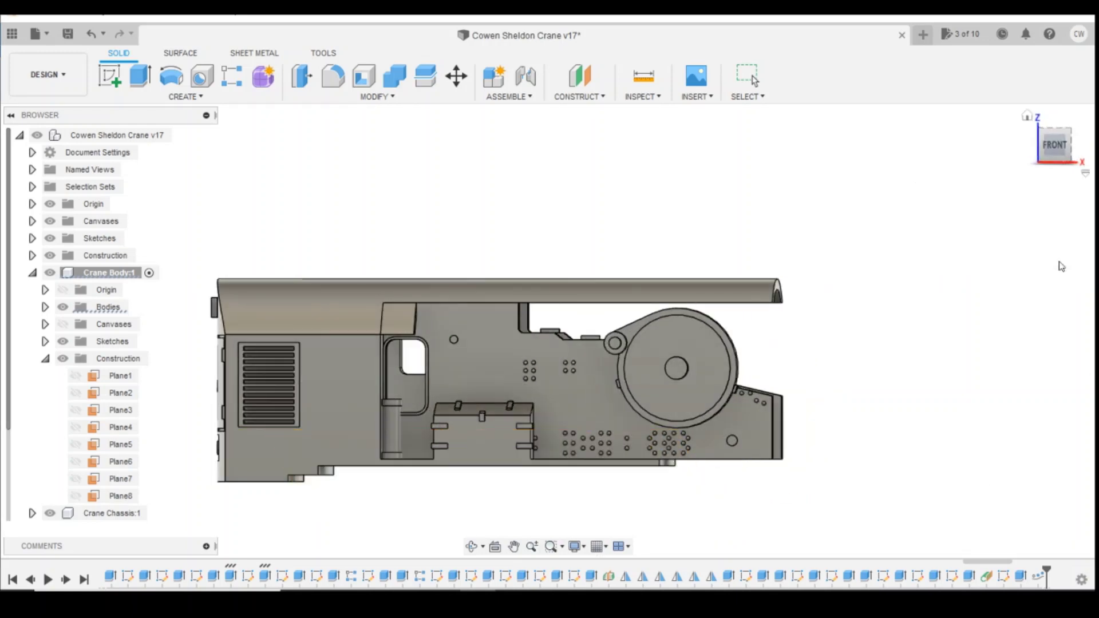
# Begin a Plane at Angle on the short end edge of the body's lower plate, tilted 15 degrees.
pyautogui.click(580, 78)
pyautogui.click(599, 96)
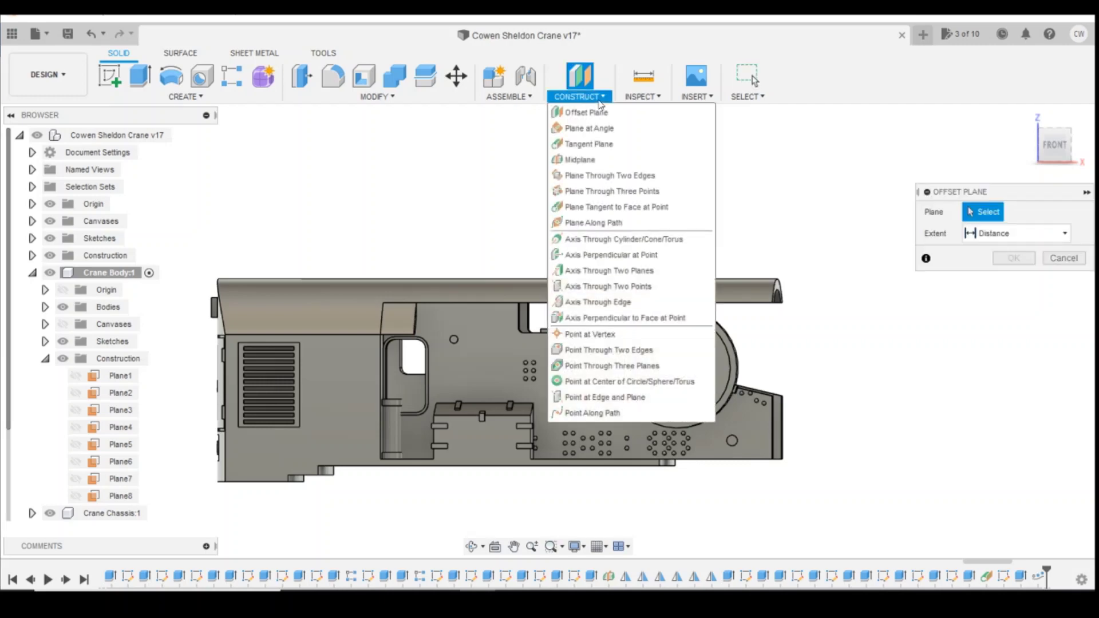
pyautogui.click(597, 134)
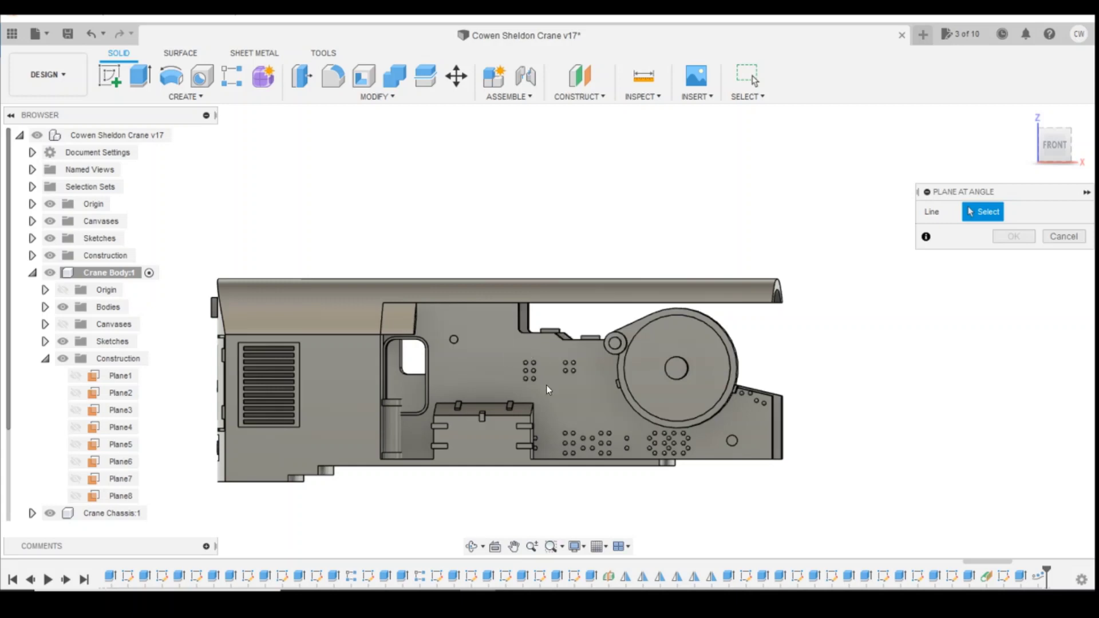
pyautogui.moveTo(1045, 153); pyautogui.dragTo(1059, 164)
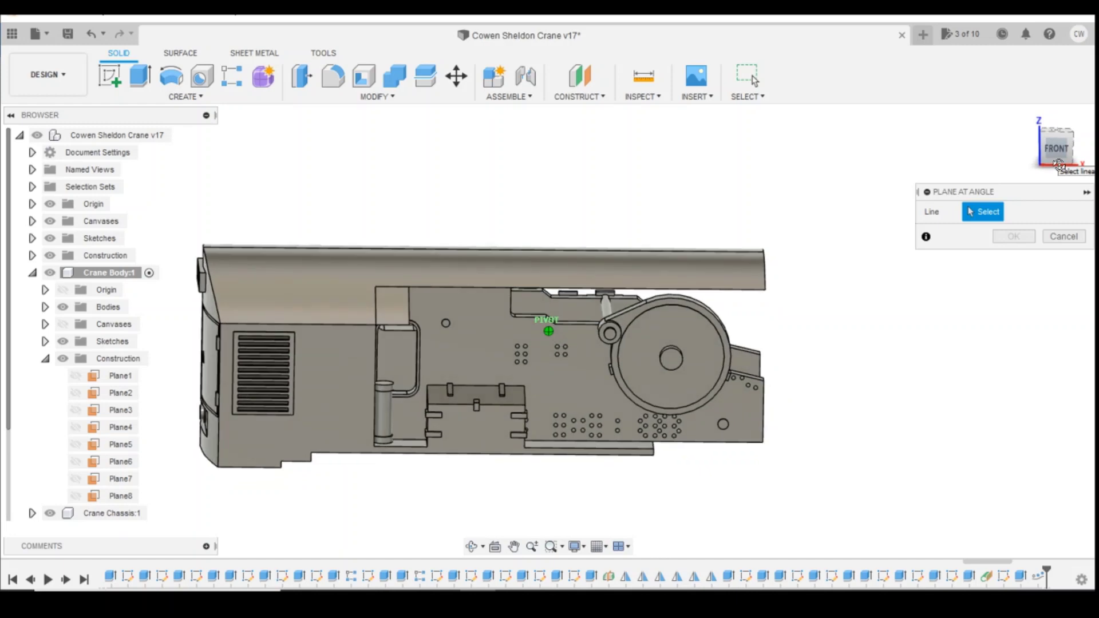
pyautogui.click(653, 449)
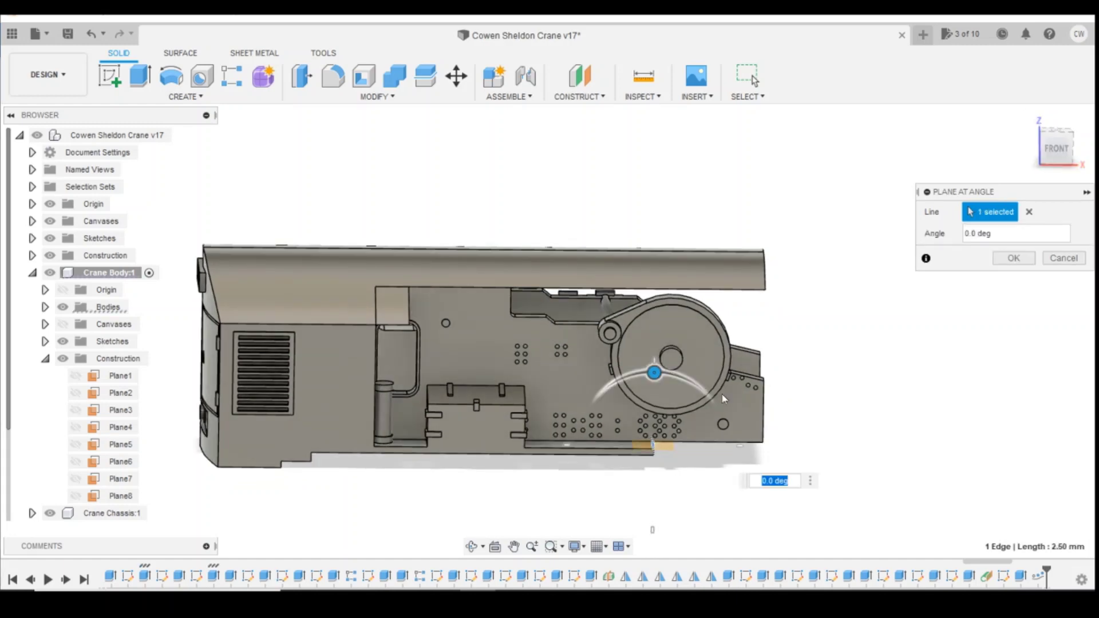
pyautogui.moveTo(654, 374); pyautogui.dragTo(635, 375)
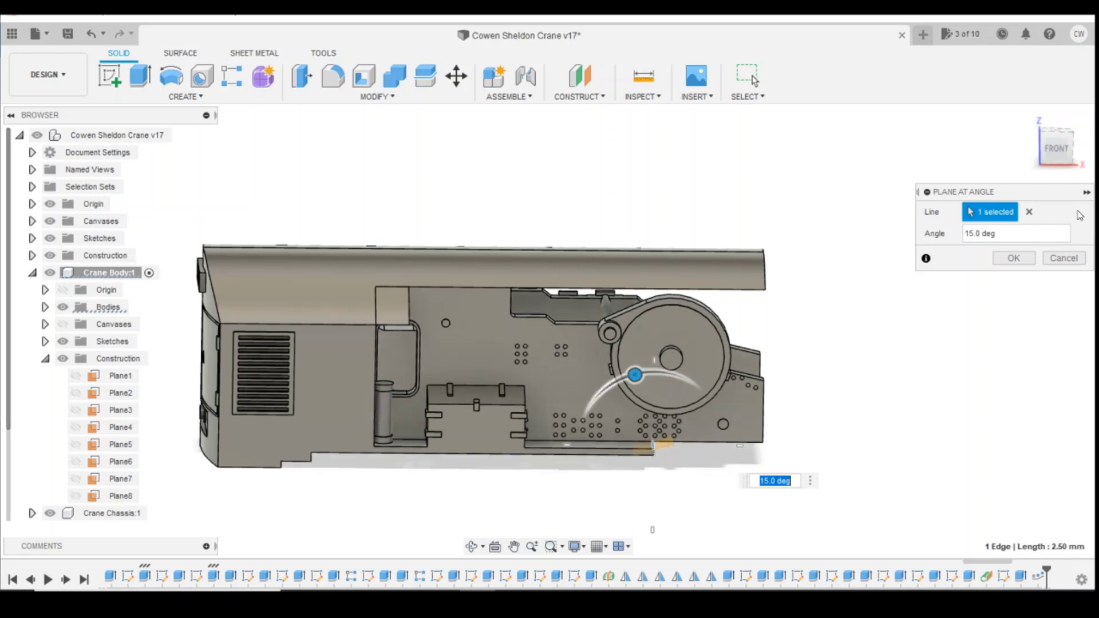
# Compare the tilted plane with the reference photo from the front and create it at 10 degrees.
pyautogui.click(1045, 152)
pyautogui.click(1068, 151)
pyautogui.scroll(5, 579, 397)
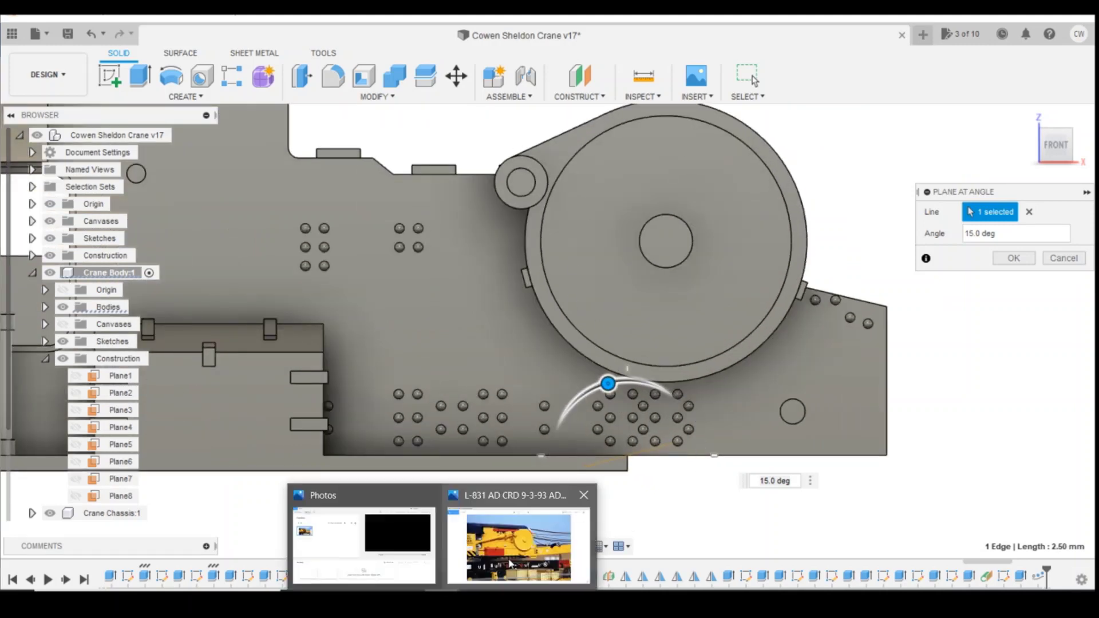
pyautogui.click(518, 538)
pyautogui.click(515, 583)
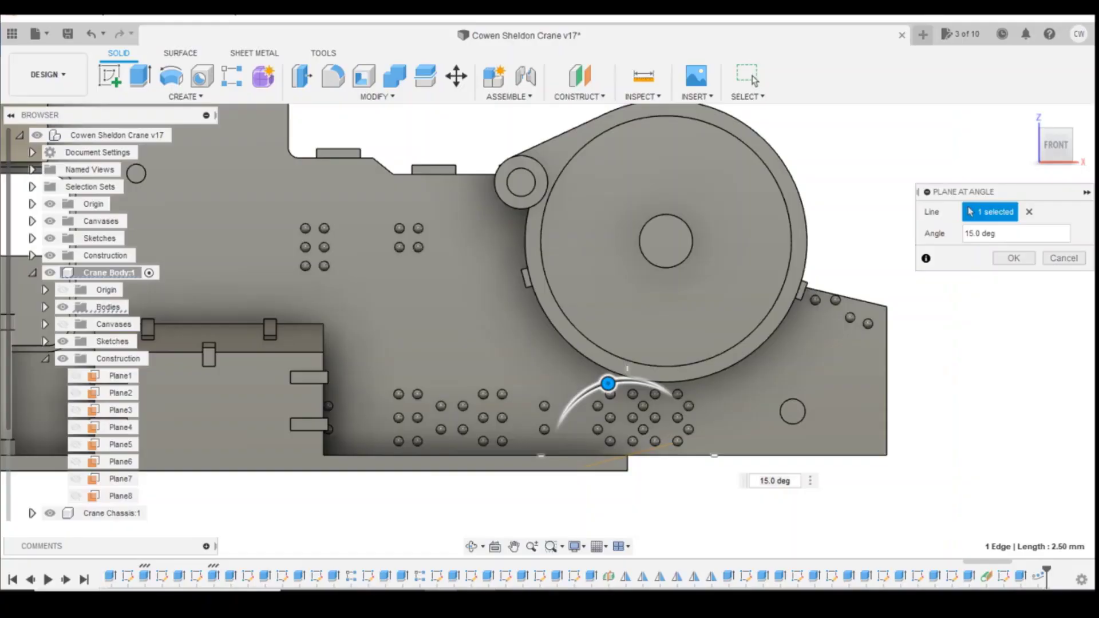
pyautogui.moveTo(607, 382); pyautogui.dragTo(613, 382)
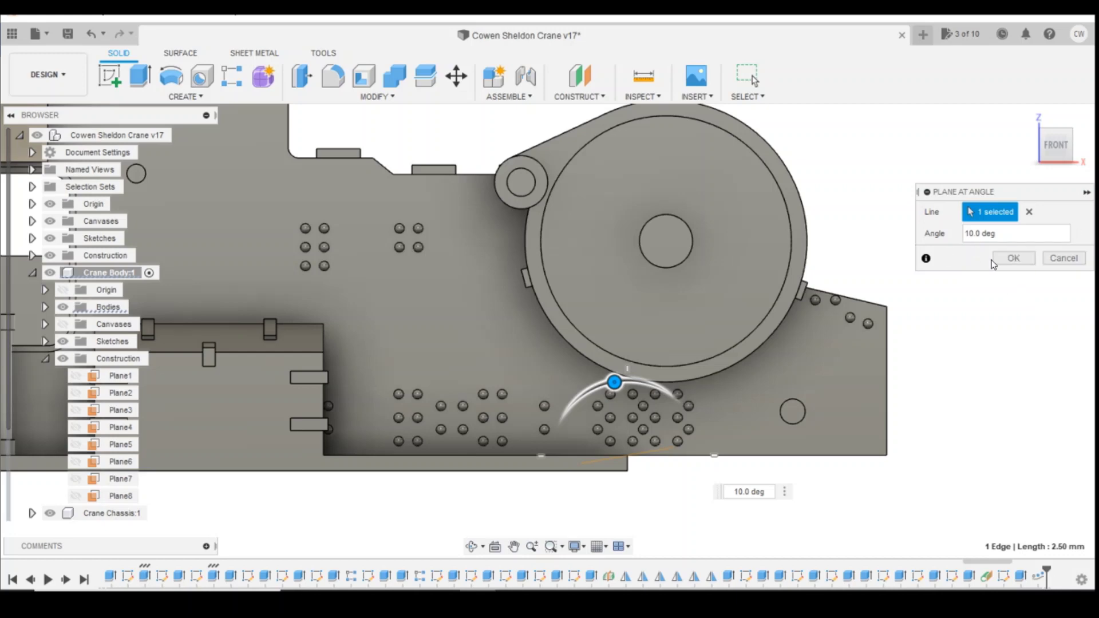
pyautogui.click(1012, 258)
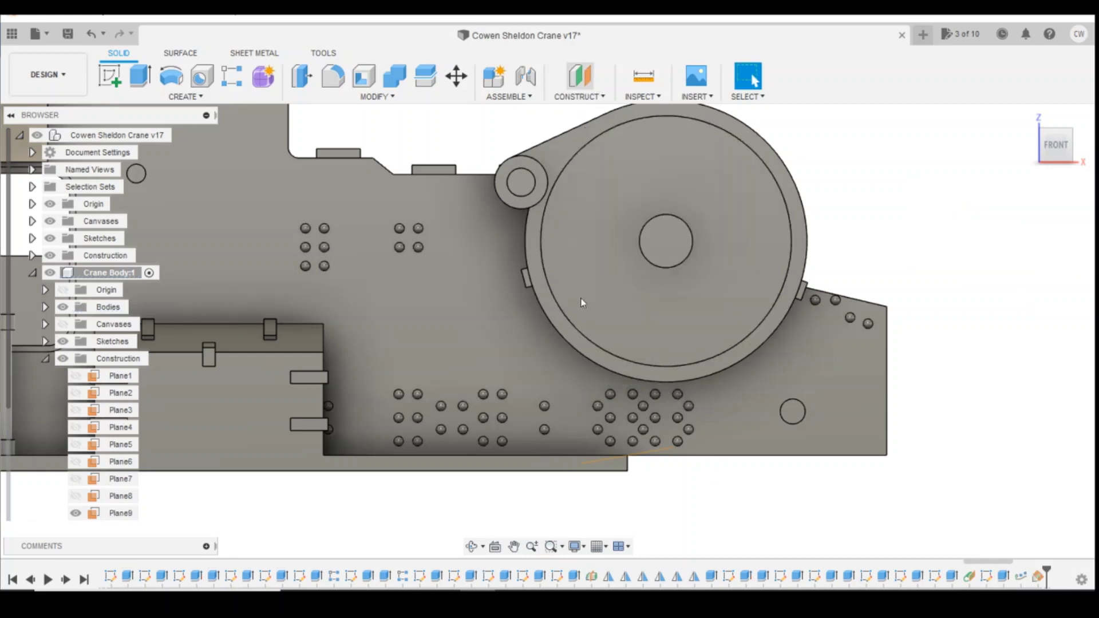
# Offset a plane 8.50 mm upward from the angled plane near the small round boss, checking it against the reference photo.
pyautogui.press('o')
pyautogui.click(647, 437)
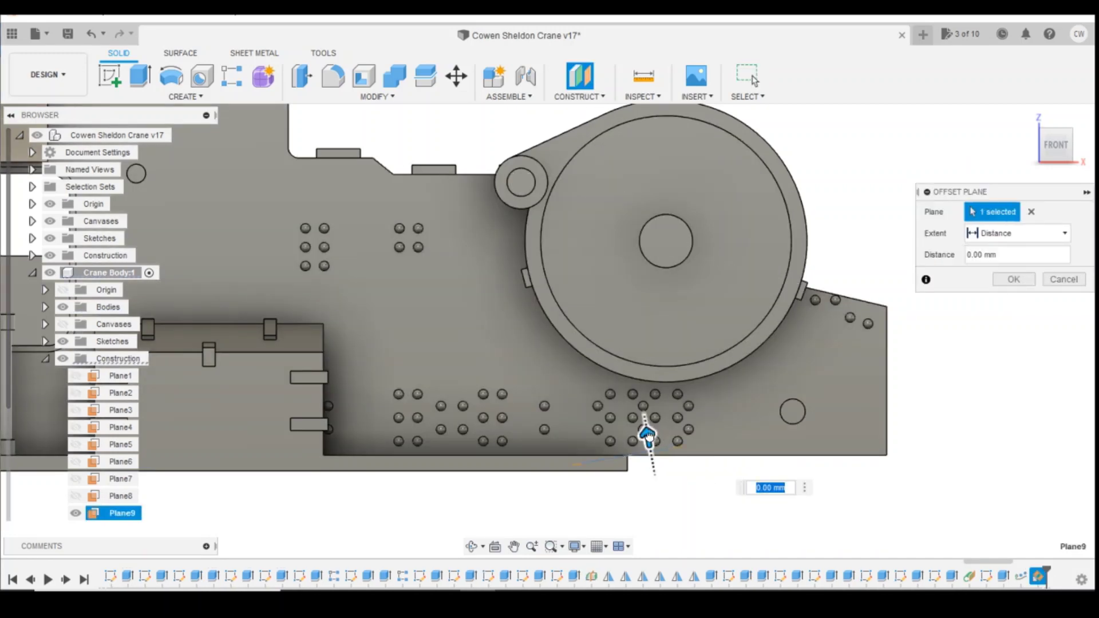
pyautogui.moveTo(647, 437); pyautogui.dragTo(537, 167)
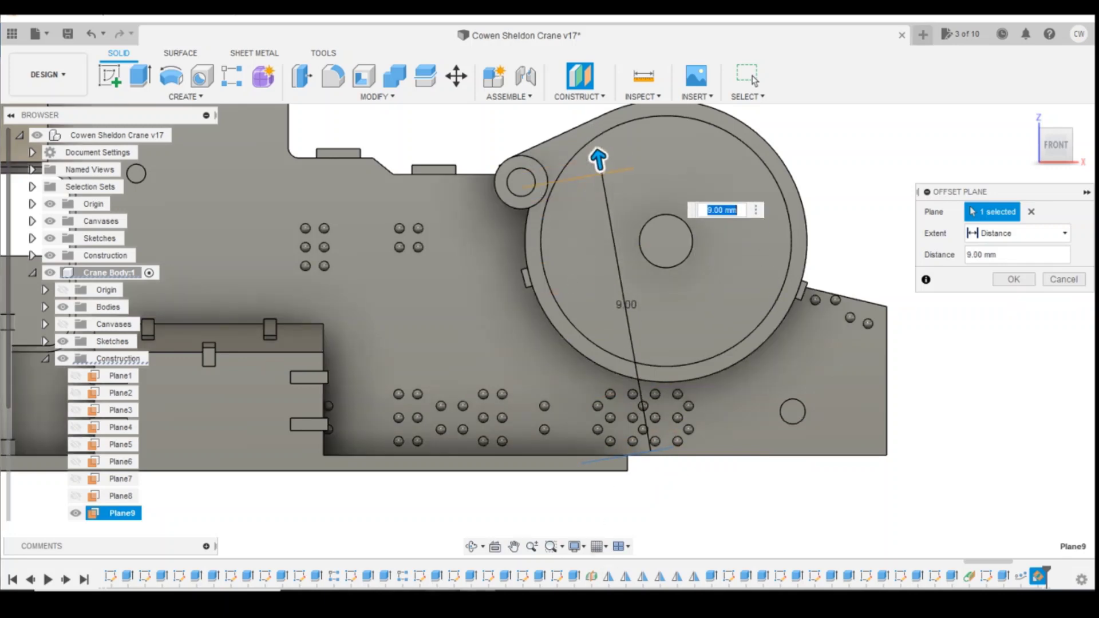
pyautogui.click(488, 574)
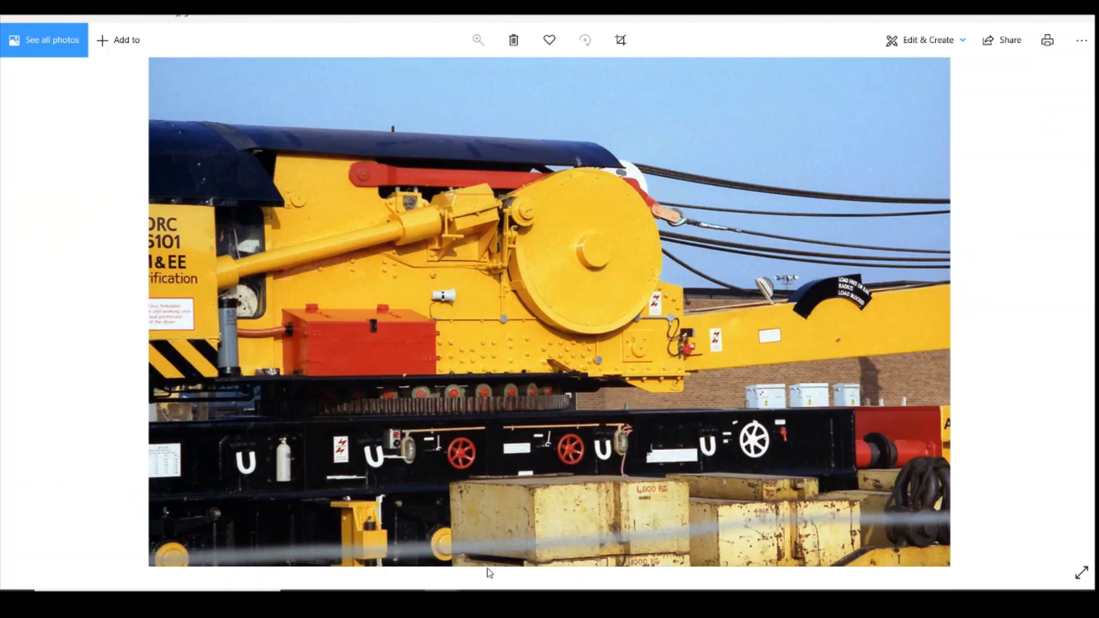
pyautogui.click(504, 601)
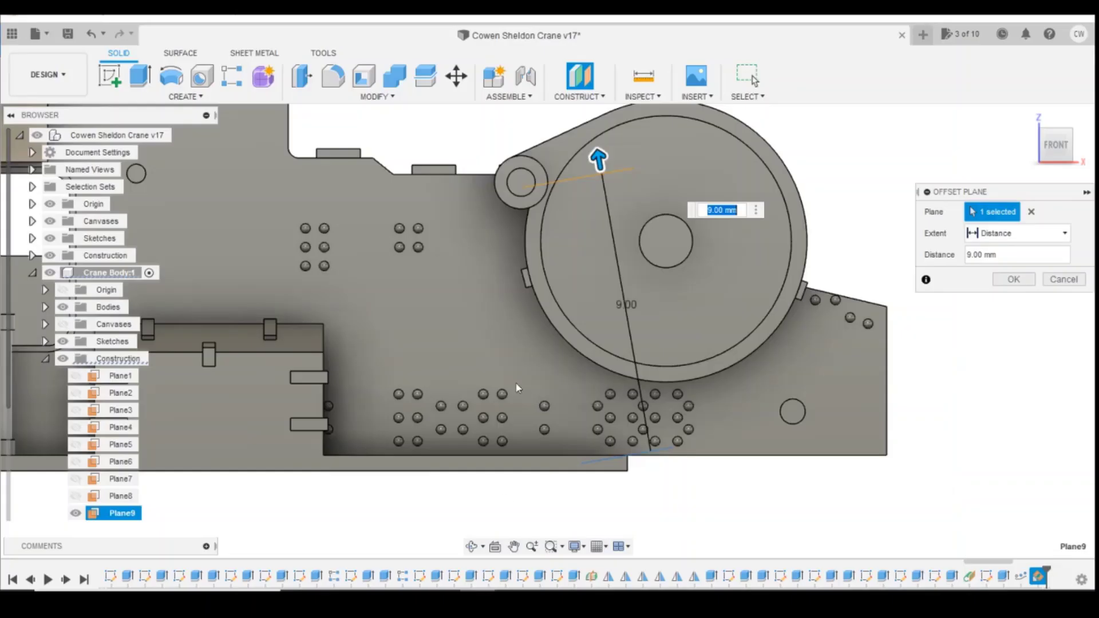
pyautogui.moveTo(598, 156); pyautogui.dragTo(601, 174)
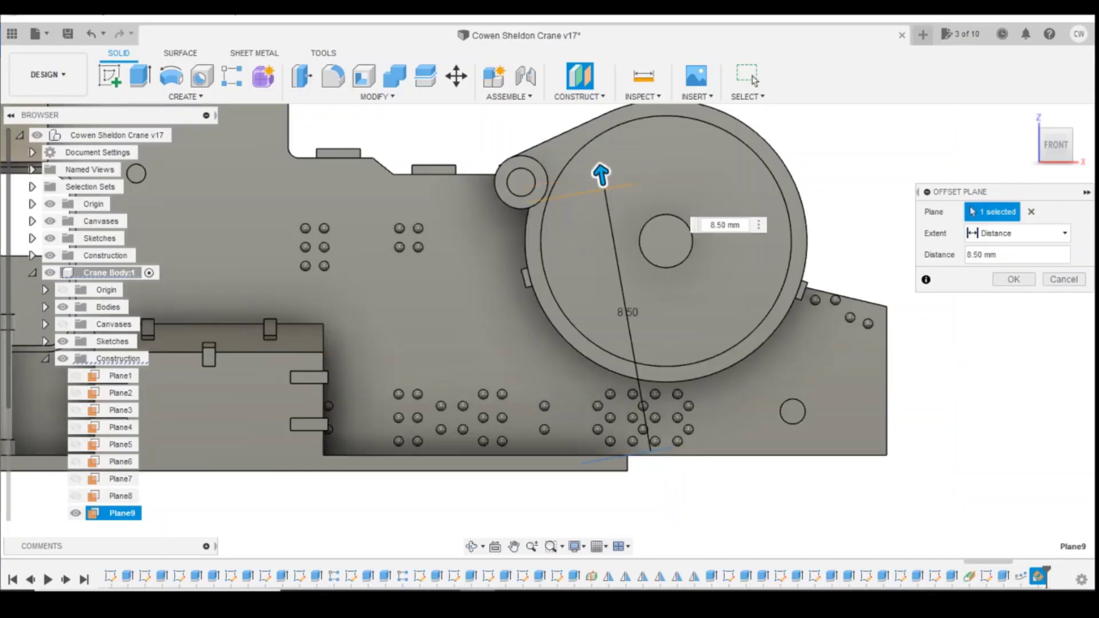
# Recheck the reference photo and create the offset plane at a distance of 8.20 mm.
pyautogui.moveTo(504, 601)
pyautogui.click(498, 551)
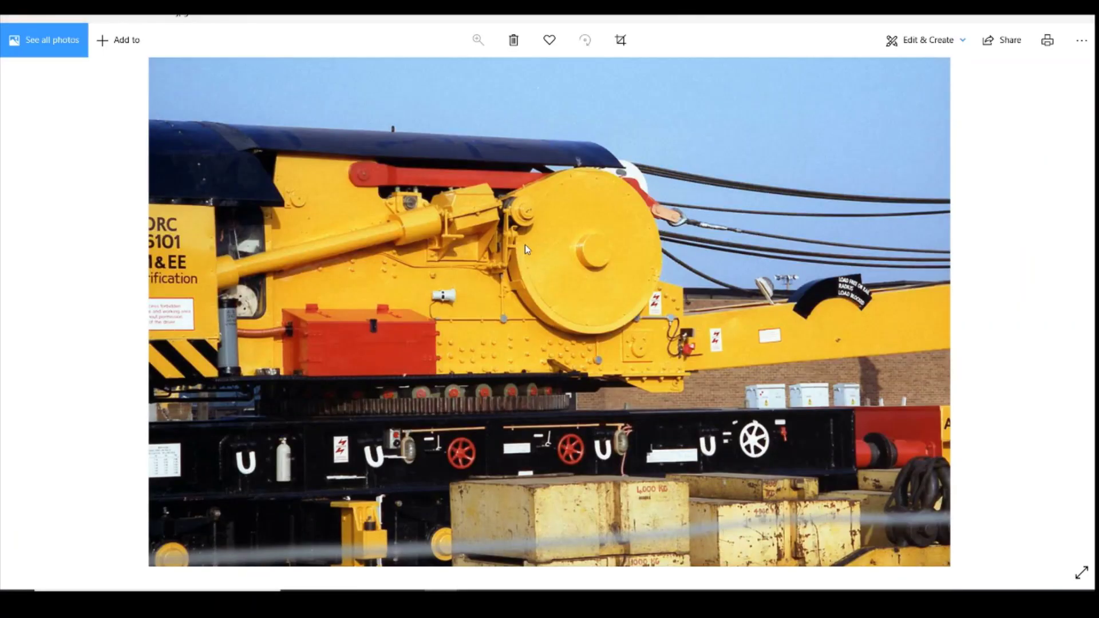
pyautogui.click(441, 601)
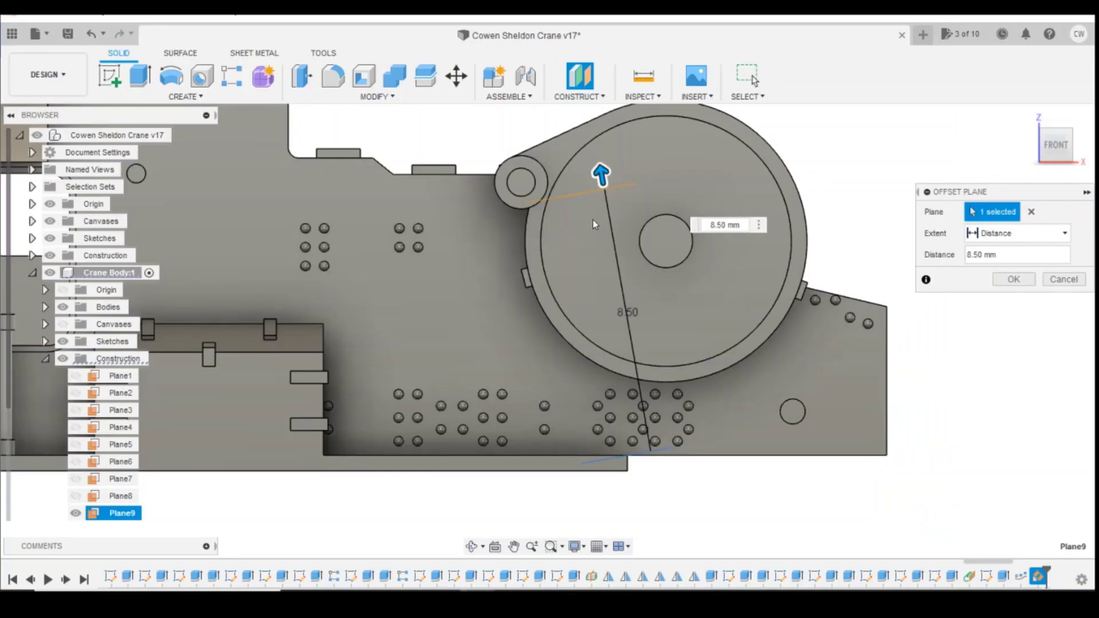
pyautogui.moveTo(600, 172); pyautogui.dragTo(604, 189)
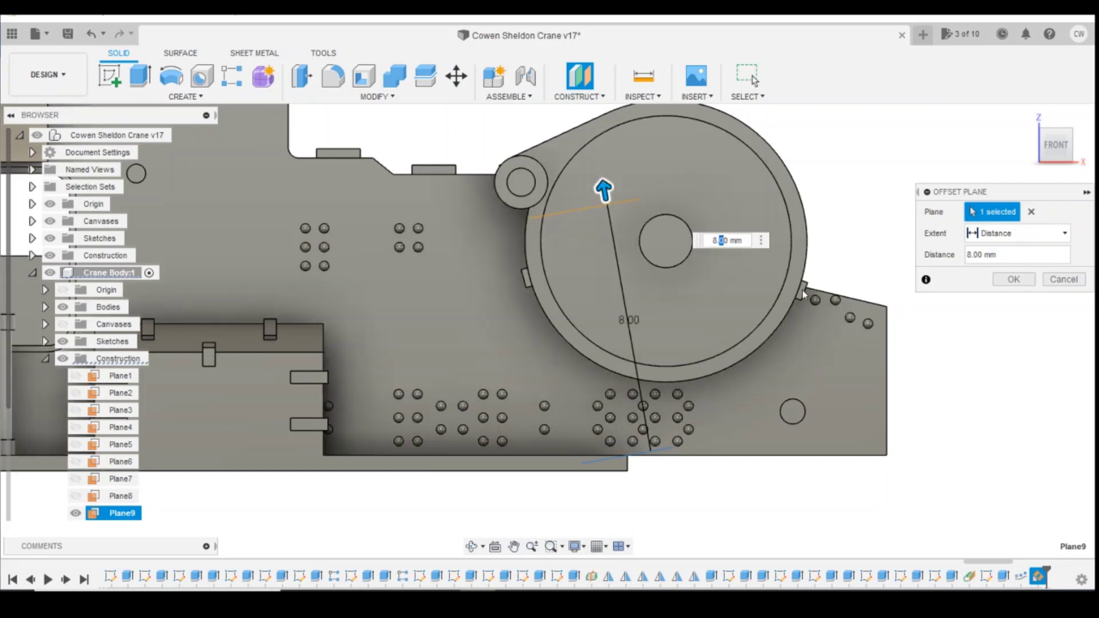
pyautogui.write('2')
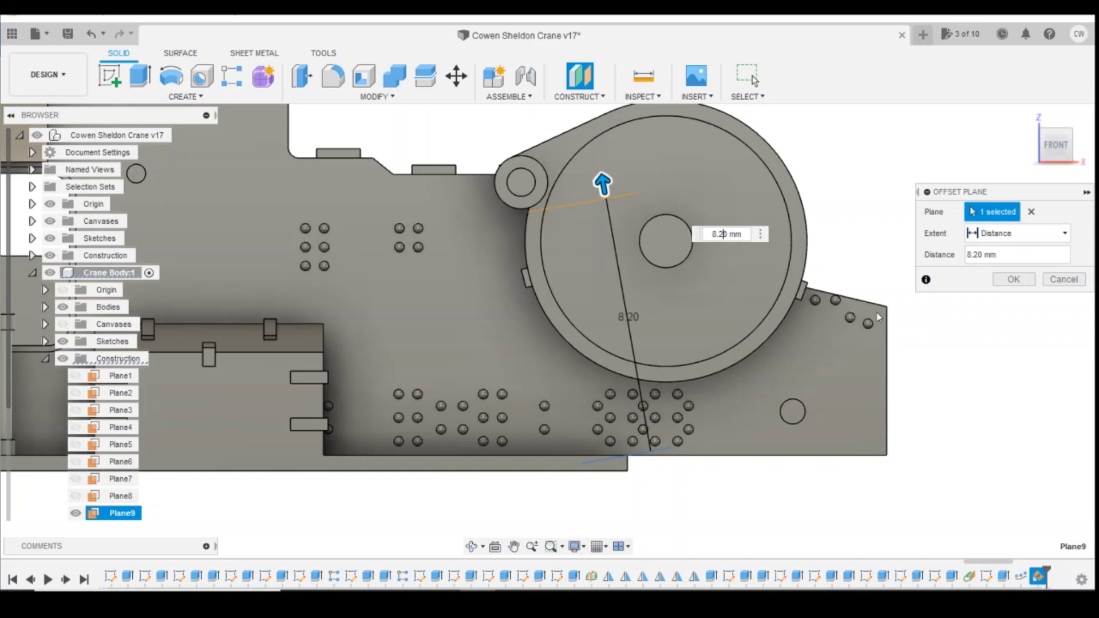
pyautogui.click(1014, 279)
# Start a new sketch on the tilted offset plane beside the large drum.
pyautogui.moveTo(1055, 154); pyautogui.dragTo(1076, 196)
pyautogui.scroll(-3, 1049, 310)
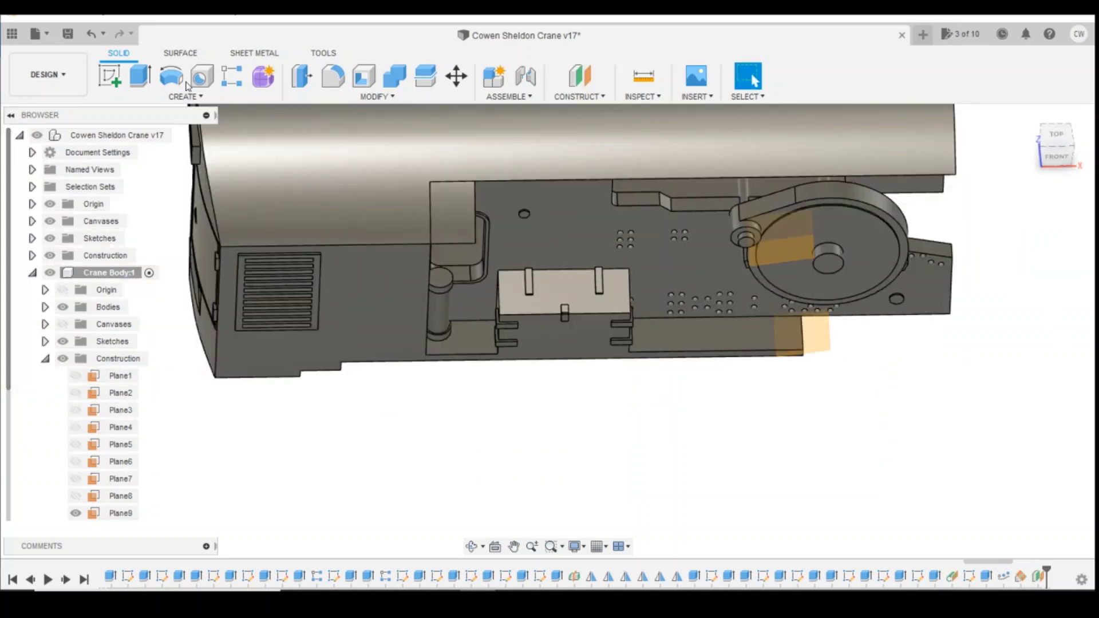
pyautogui.click(112, 82)
pyautogui.click(789, 255)
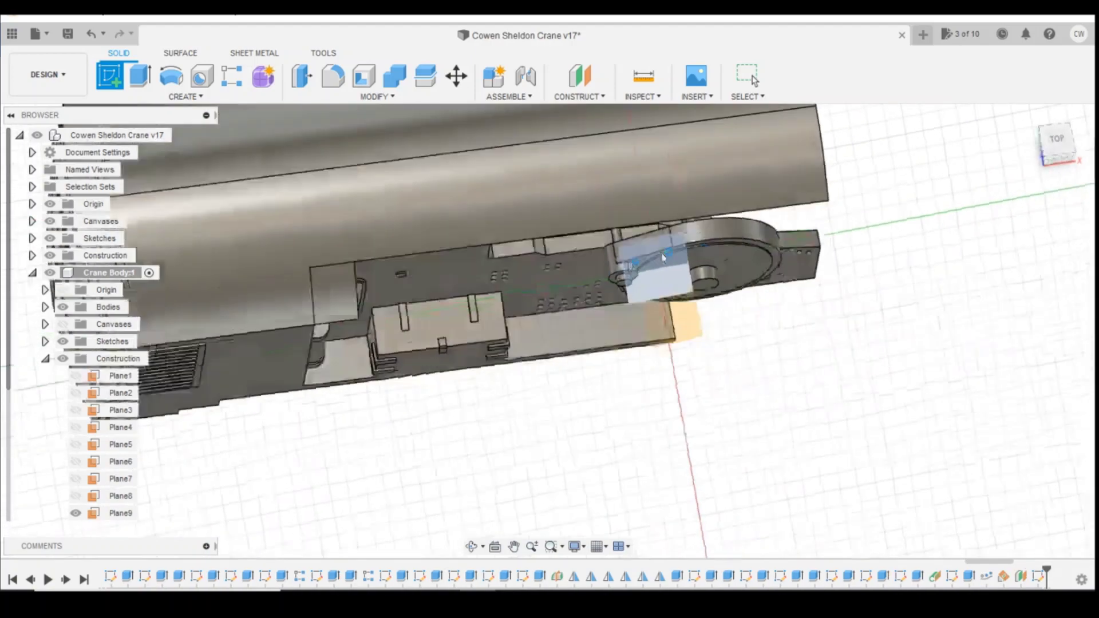
# Sketch a rectangle about 3.1 mm long below the small round boss, alongside the large drum.
pyautogui.press('r')
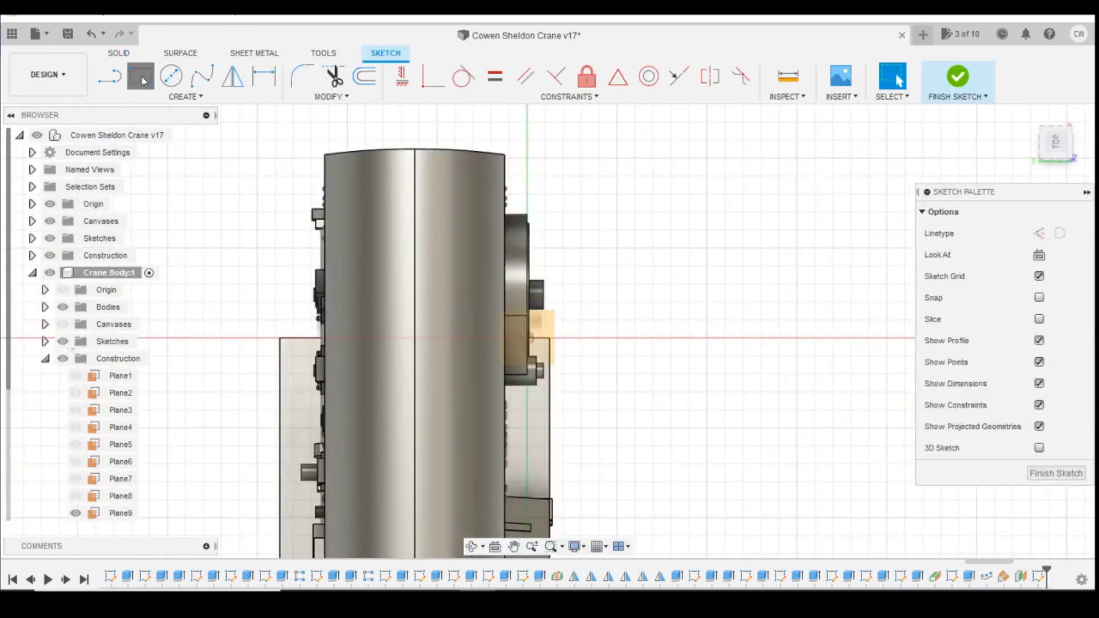
pyautogui.click(510, 395)
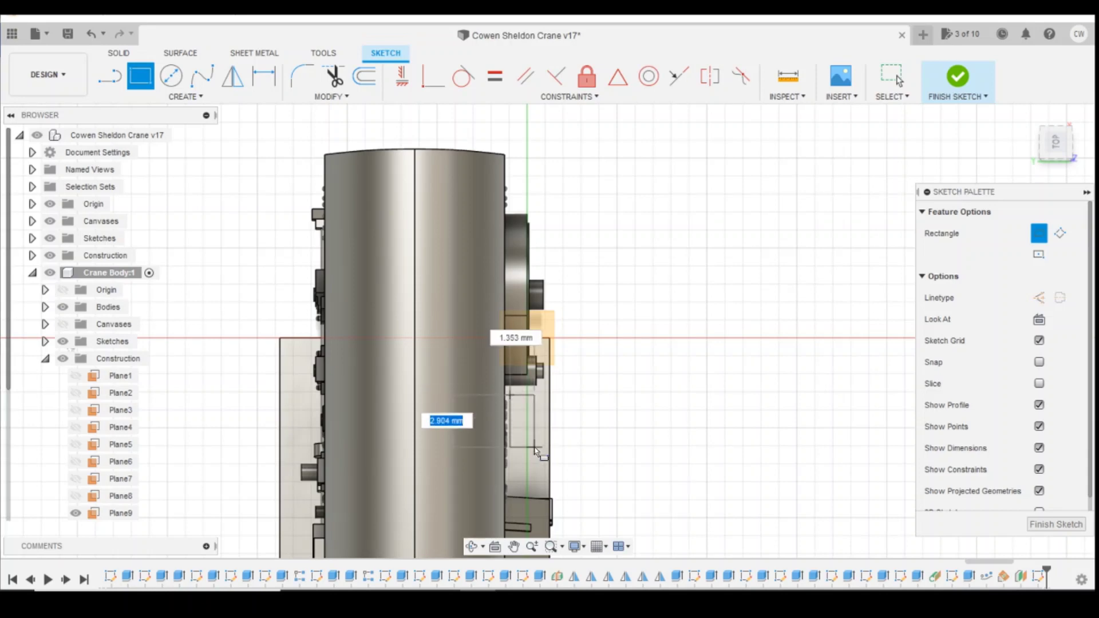
pyautogui.click(545, 453)
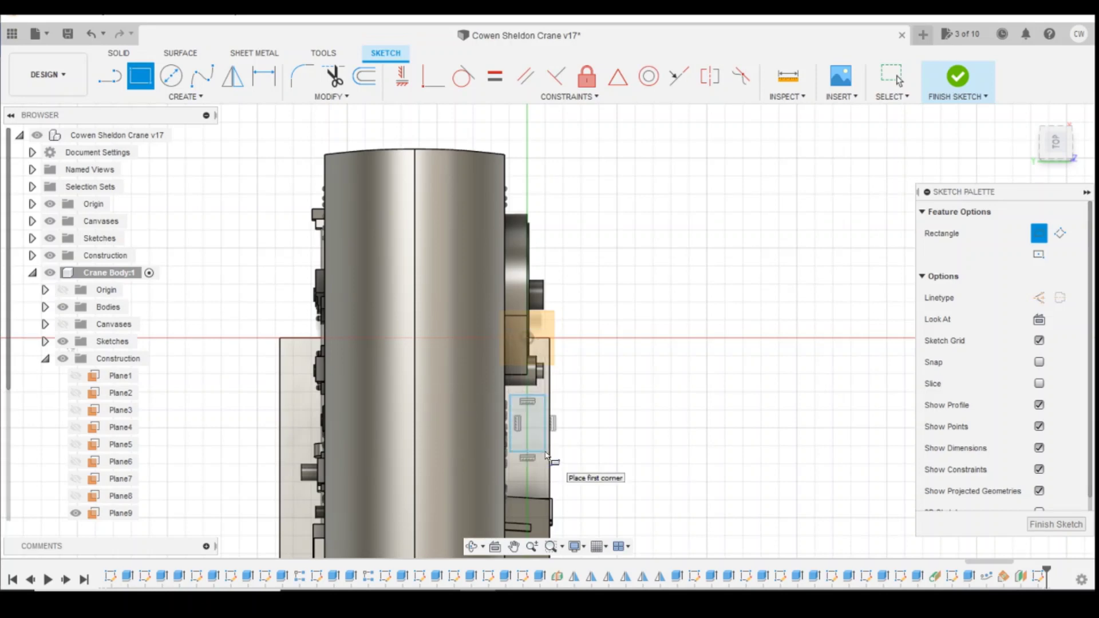
pyautogui.press('Escape')
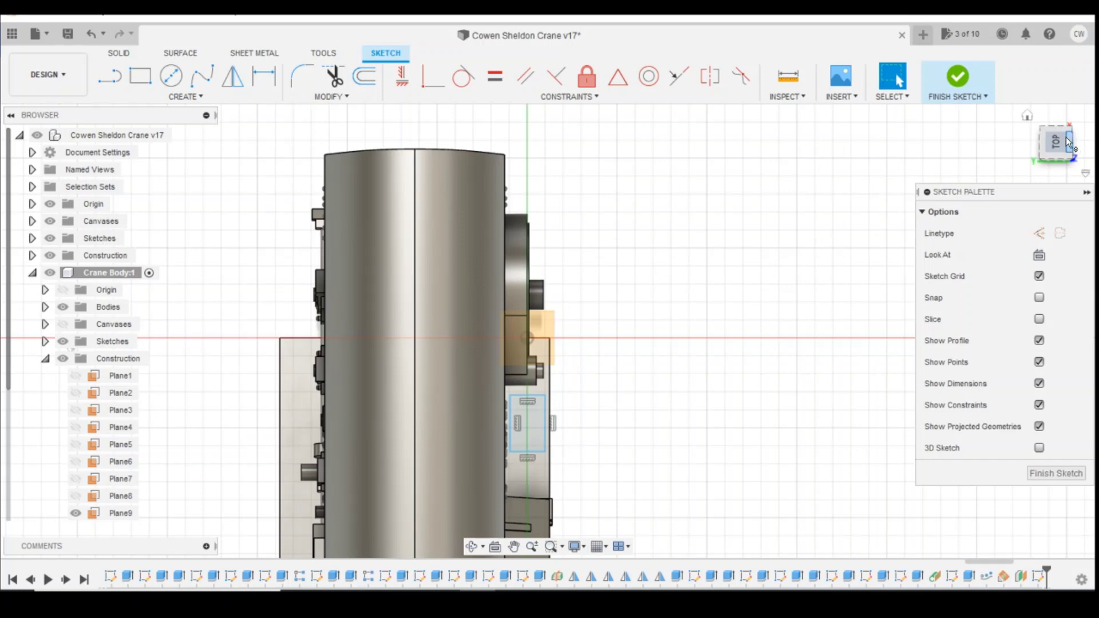
pyautogui.moveTo(1067, 143); pyautogui.dragTo(1057, 117)
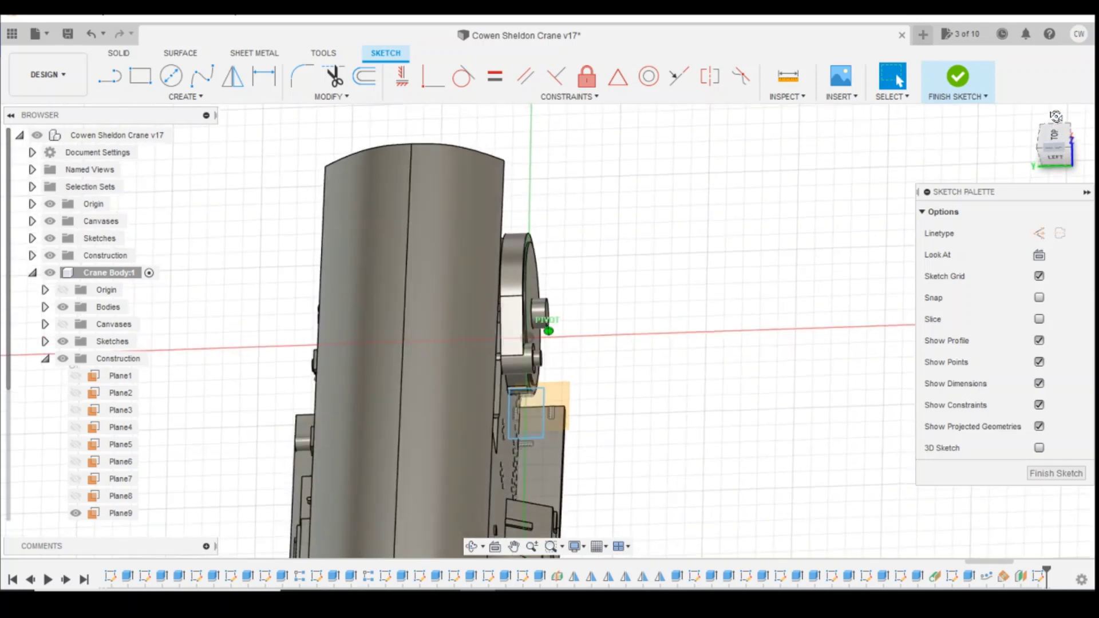
pyautogui.click(431, 87)
pyautogui.click(508, 439)
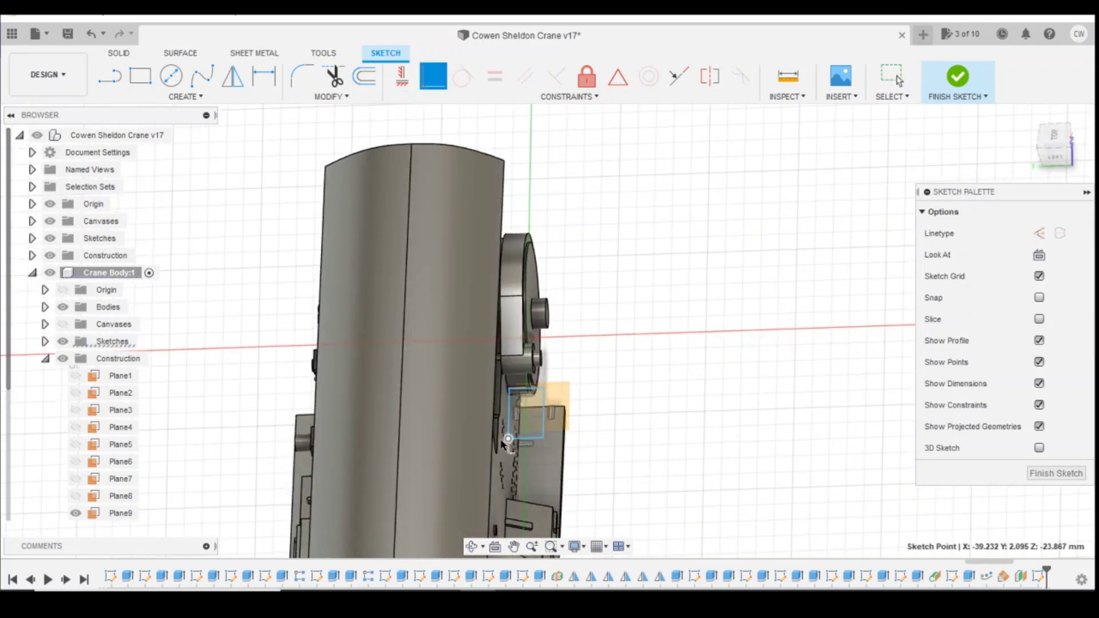
pyautogui.scroll(8, 498, 456)
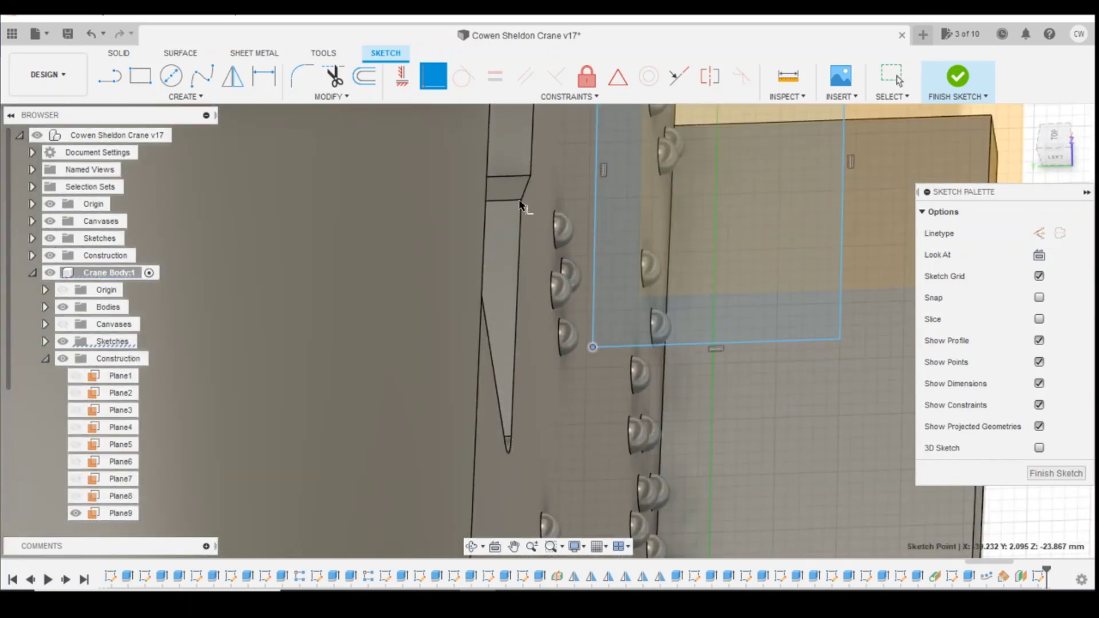
pyautogui.press('Escape')
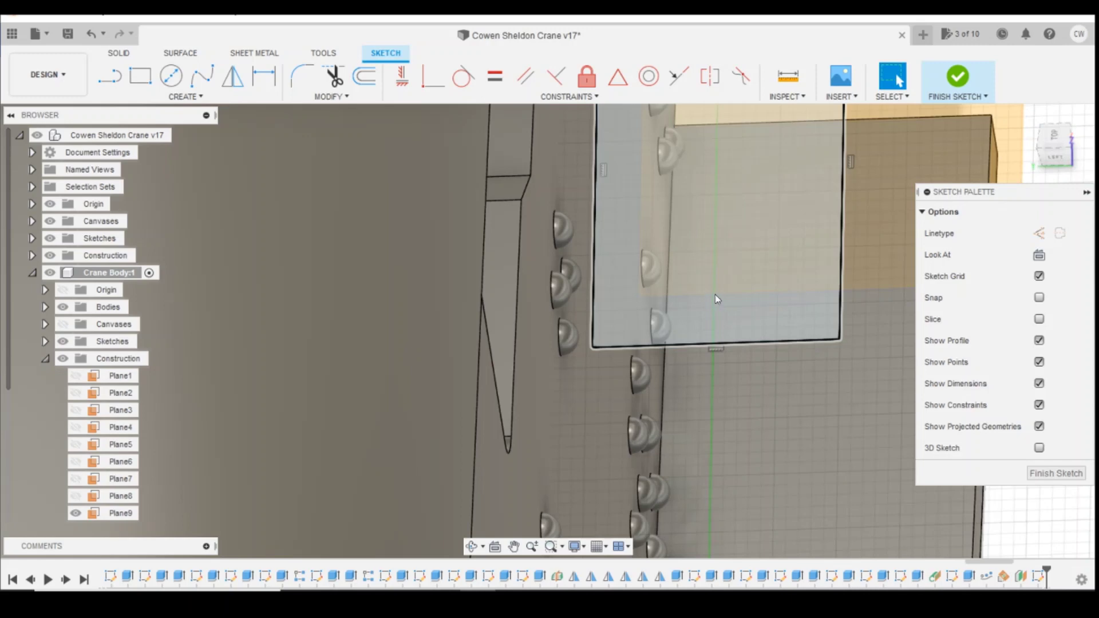
# Dimension the length of the rectangle's long side nearest the large cylindrical body, accepting the drawn length.
pyautogui.press('d')
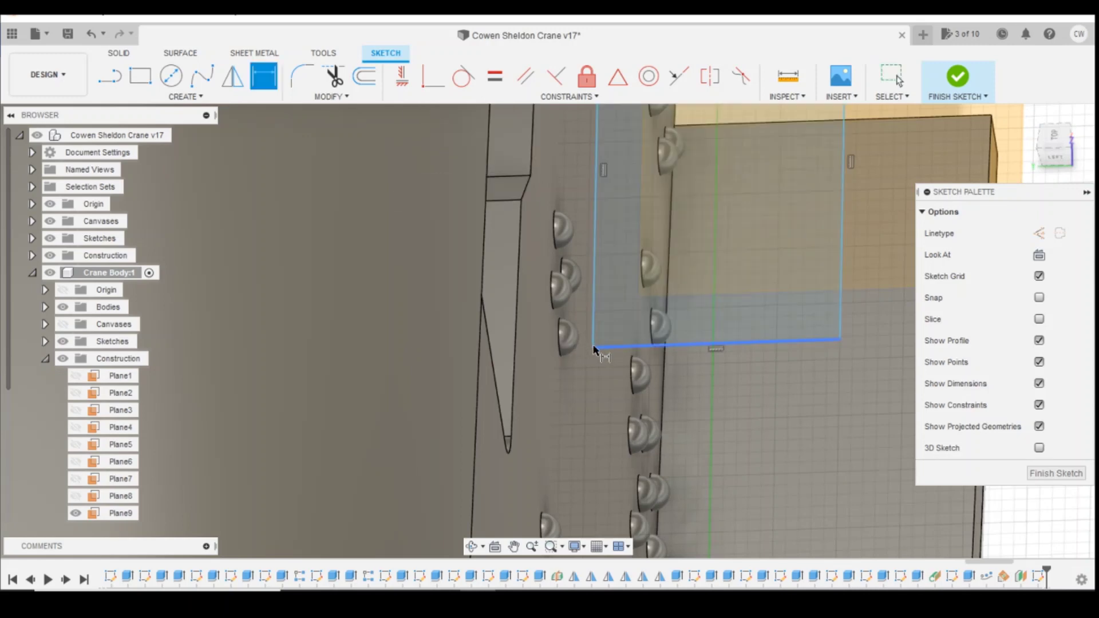
pyautogui.click(594, 321)
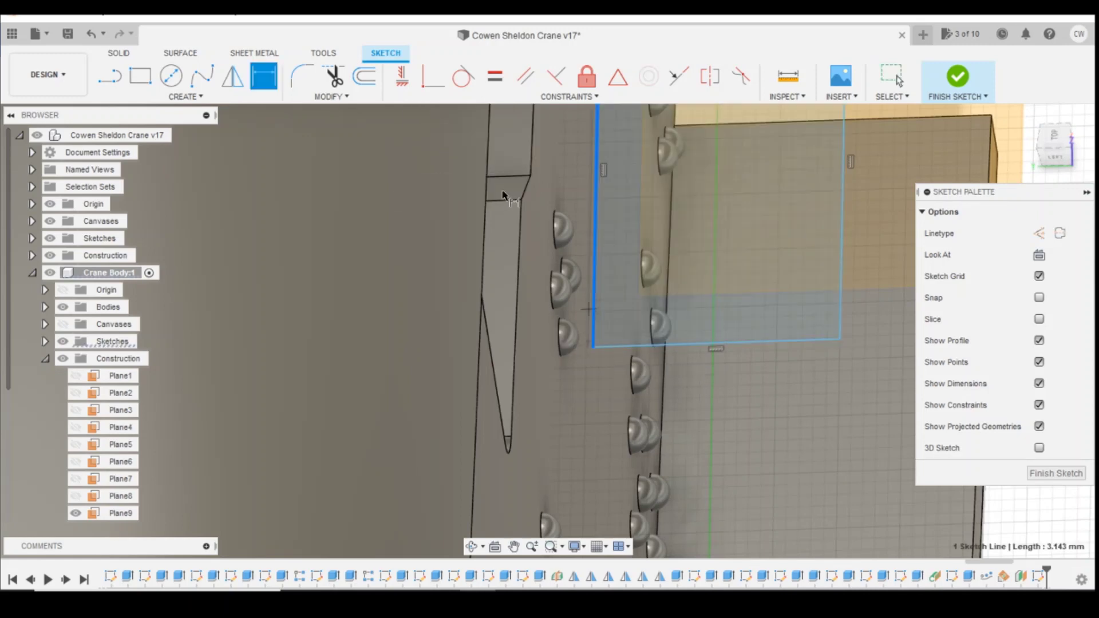
pyautogui.click(518, 435)
pyautogui.press('Return')
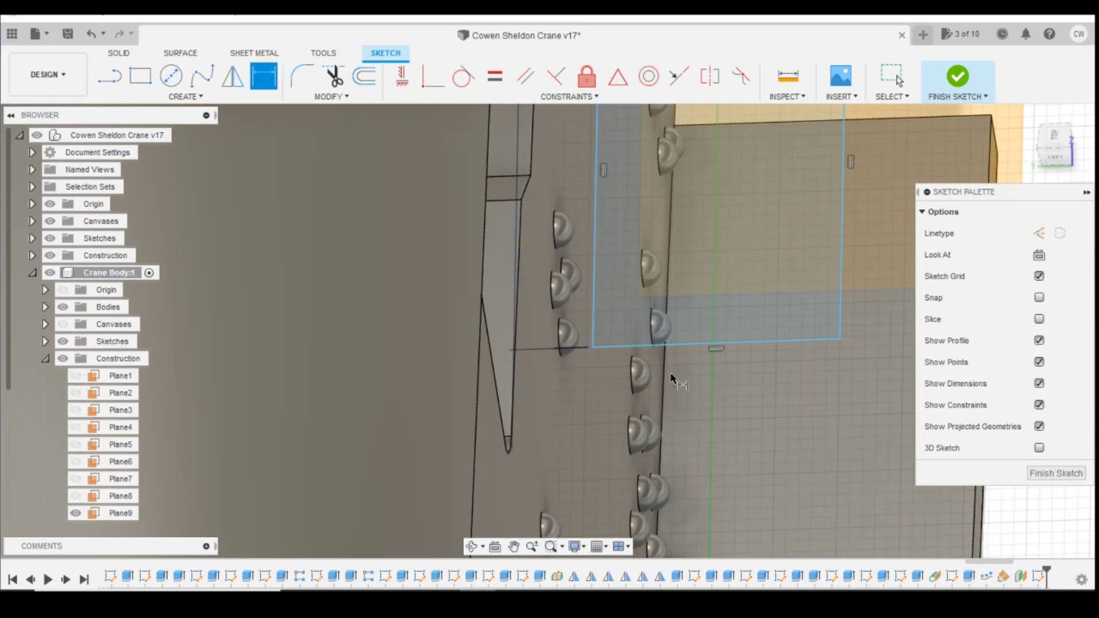
pyautogui.scroll(-2, 690, 385)
pyautogui.press('Escape')
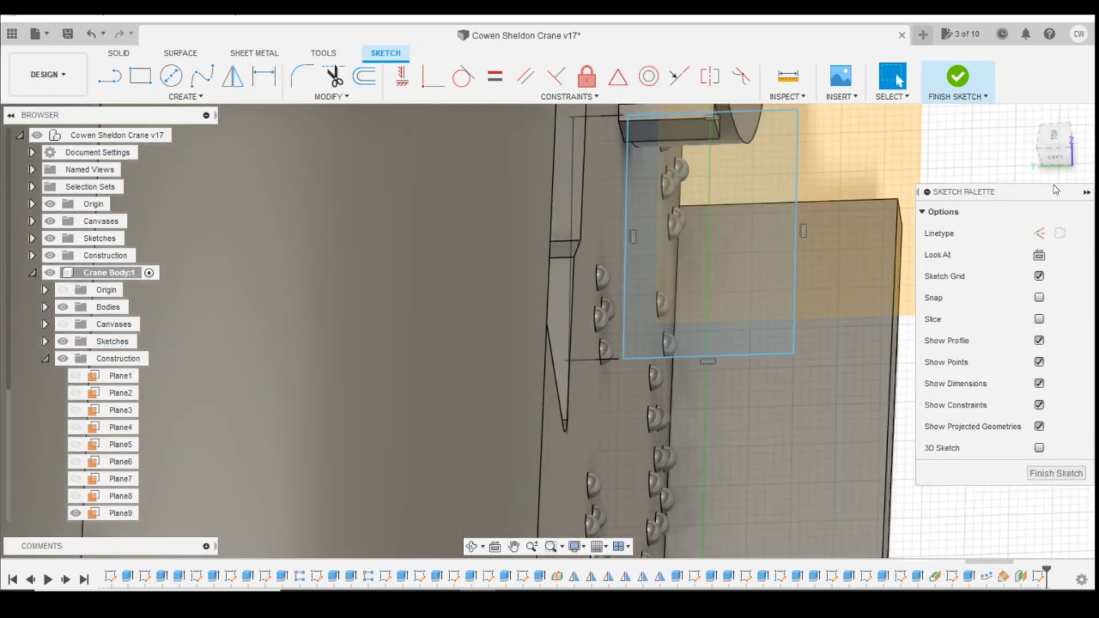
pyautogui.click(1061, 137)
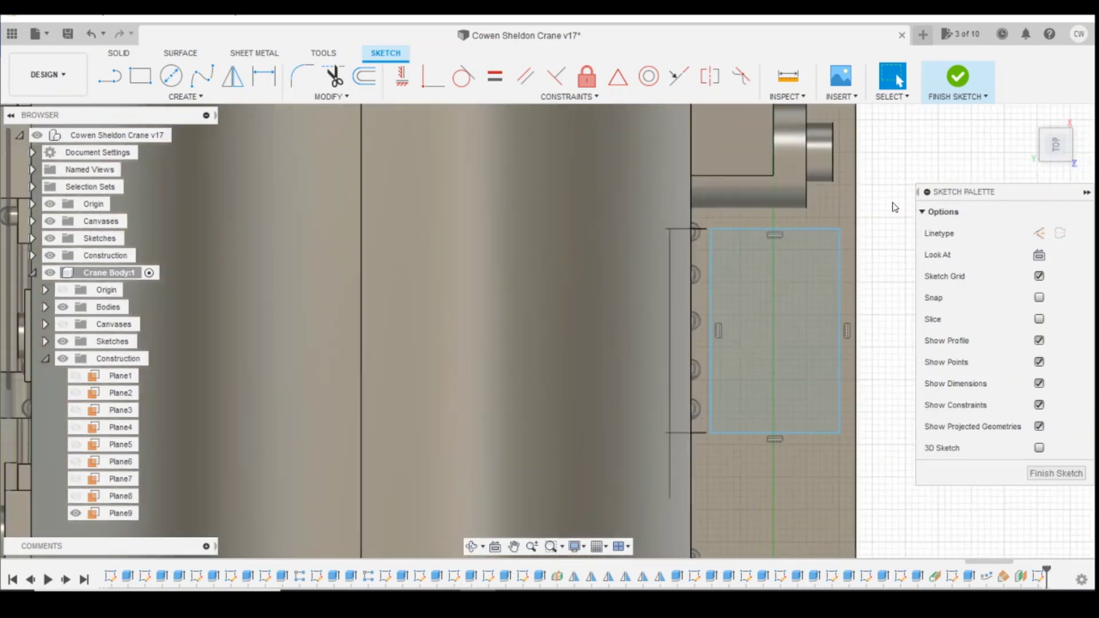
pyautogui.scroll(-4, 859, 246)
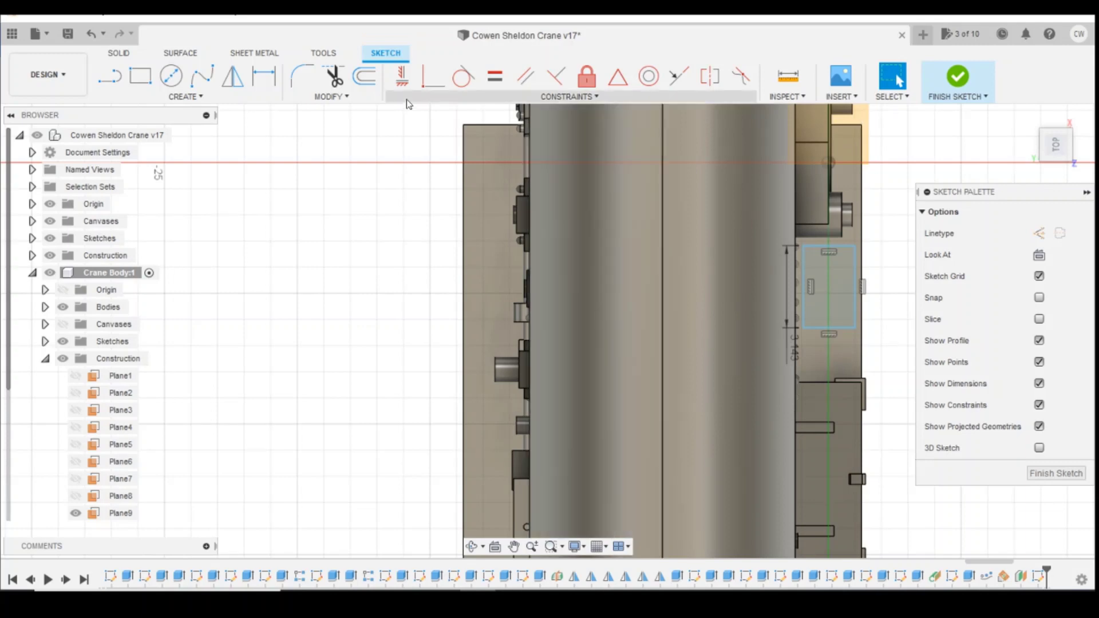
pyautogui.press('d')
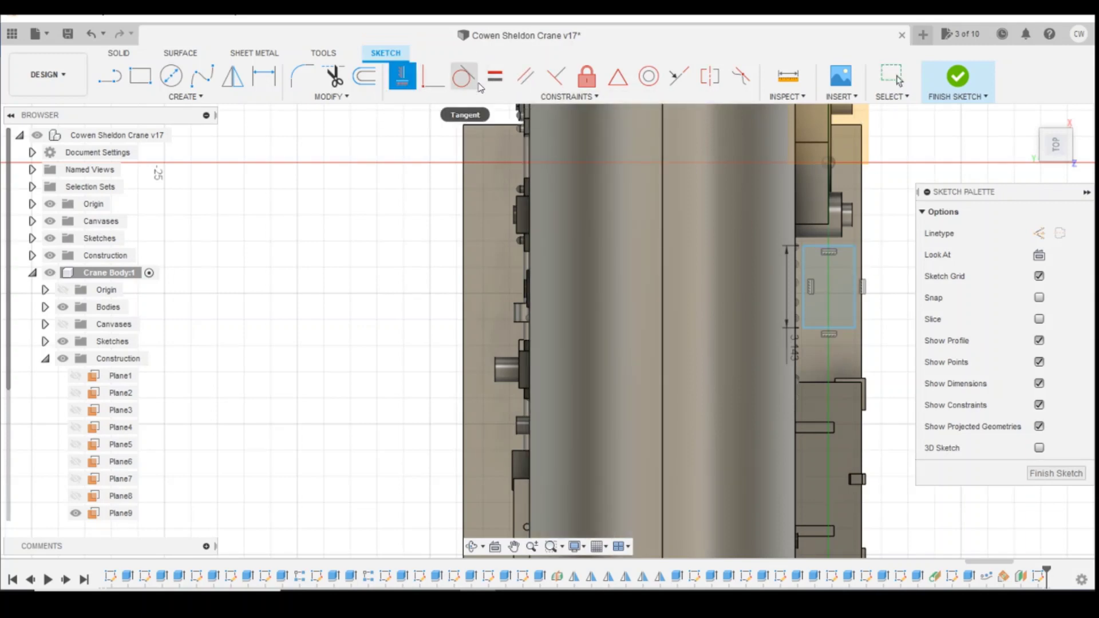
pyautogui.press('Escape')
pyautogui.press('d')
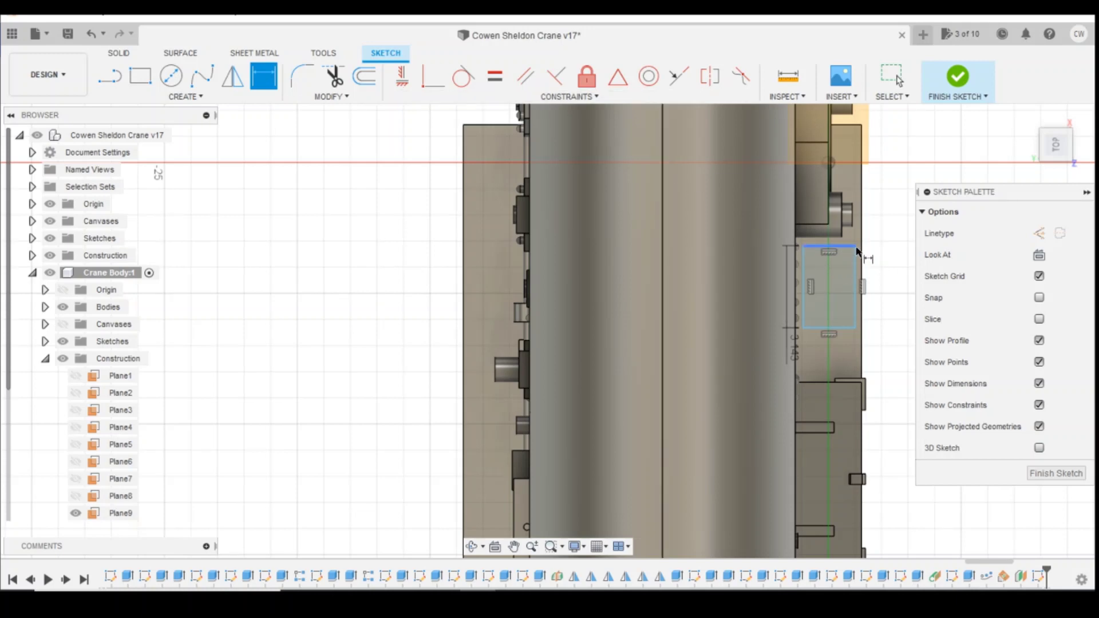
pyautogui.click(857, 280)
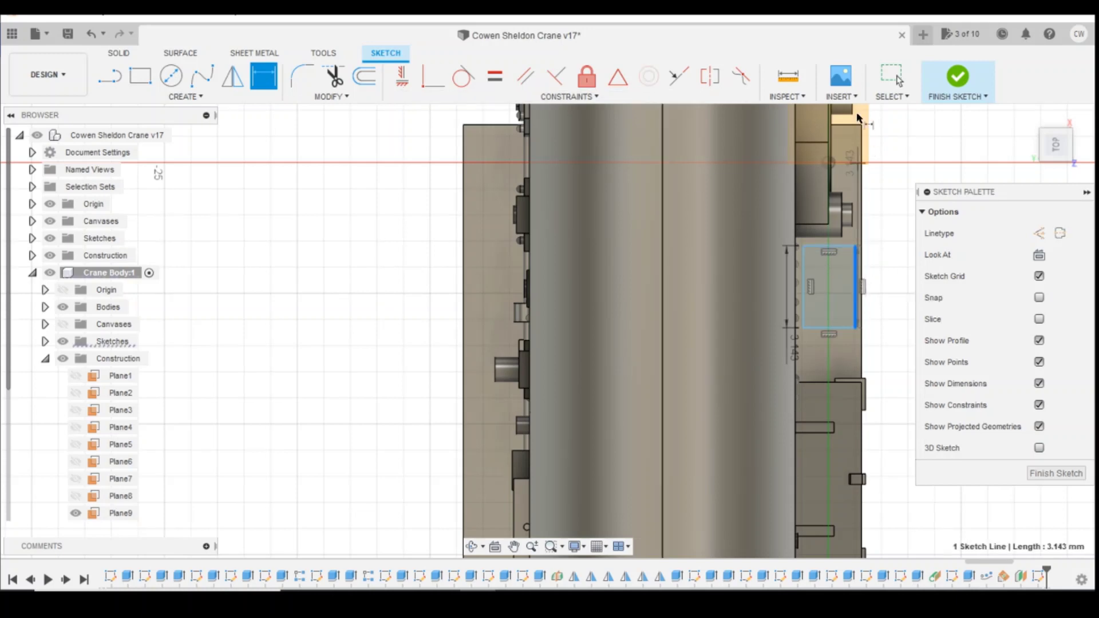
pyautogui.click(854, 247)
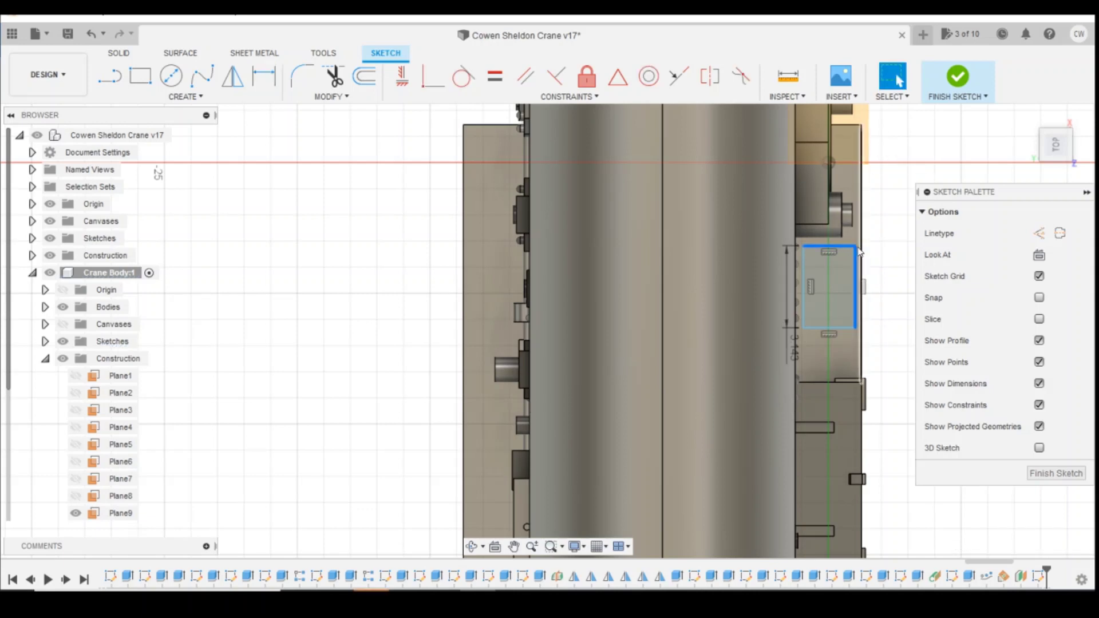
pyautogui.press('Escape')
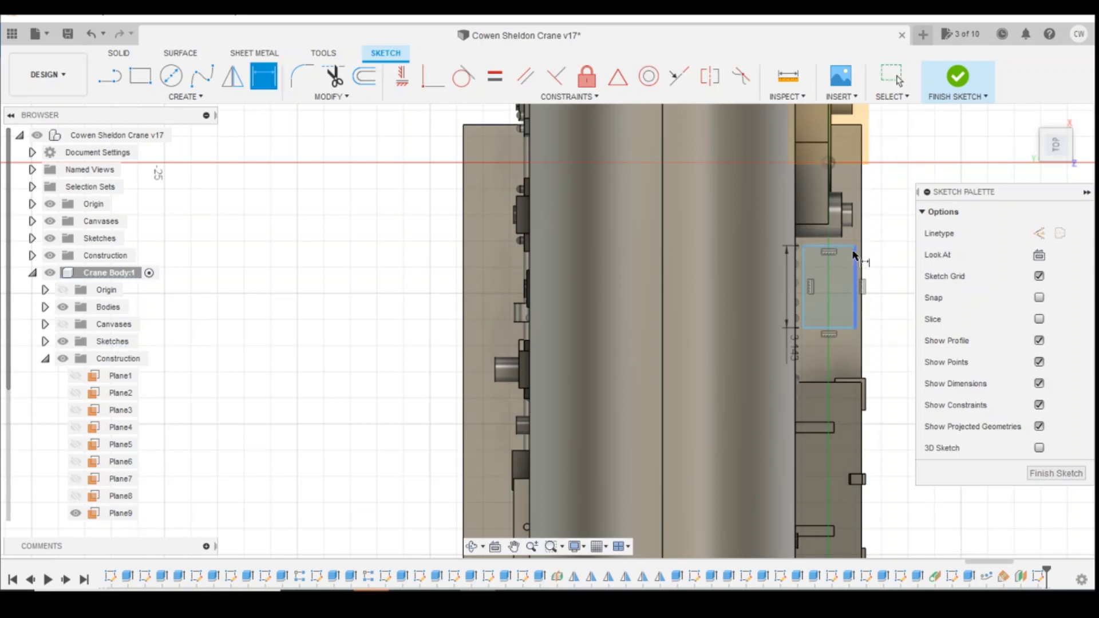
# Dimension the rectangle's upper outer corner lengthwise from the reference vertex on the crane body's outer edge, setting it to 3.20 mm.
pyautogui.scroll(3, 855, 251)
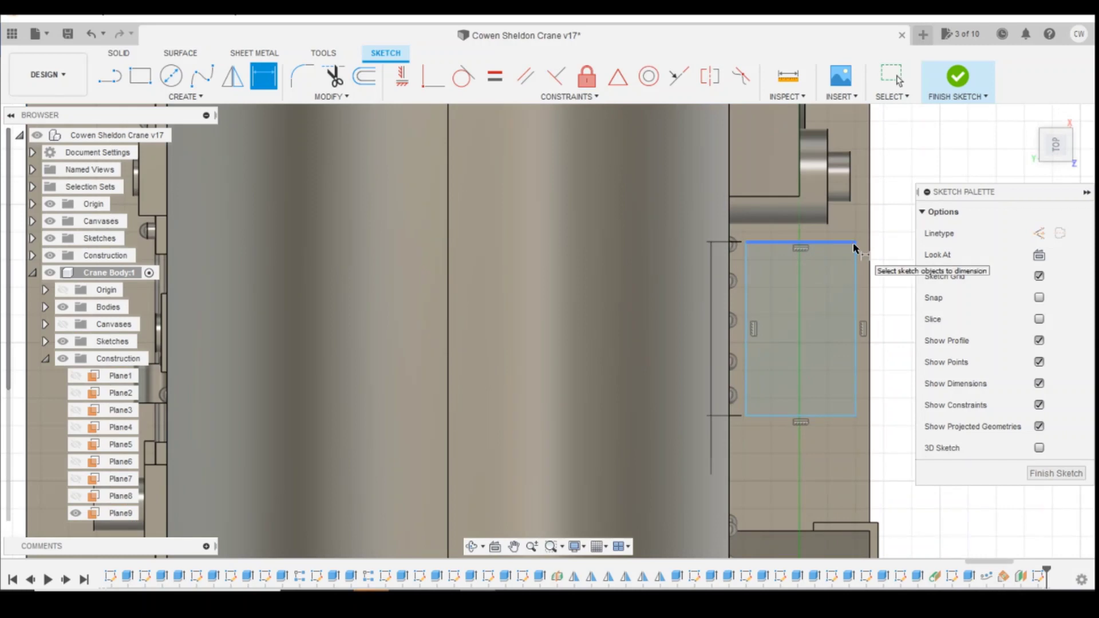
pyautogui.scroll(3, 856, 246)
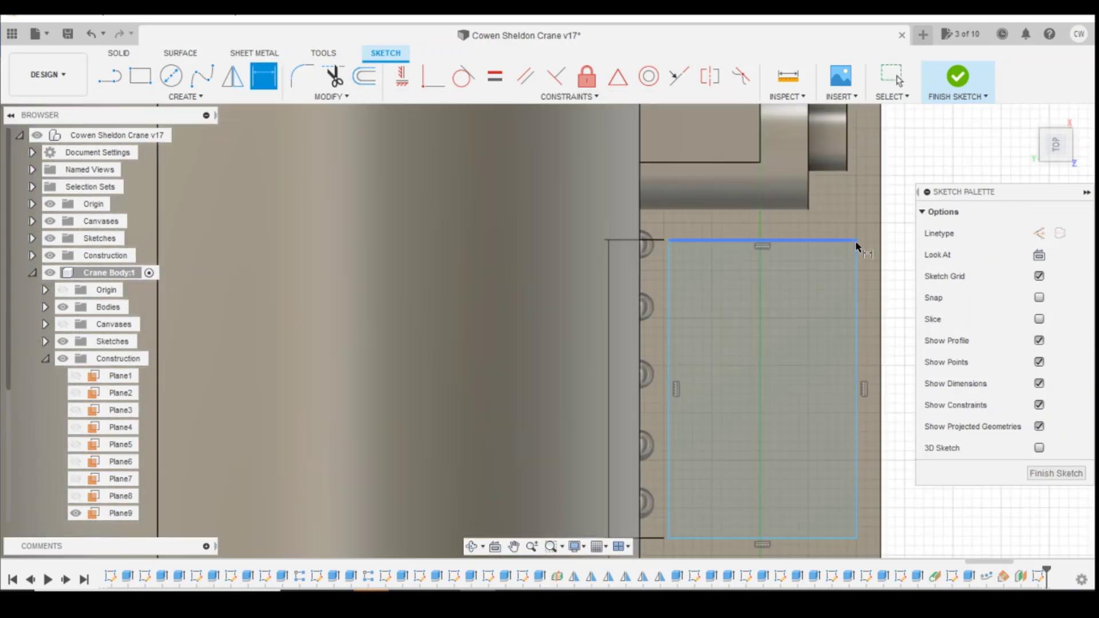
pyautogui.scroll(5, 855, 242)
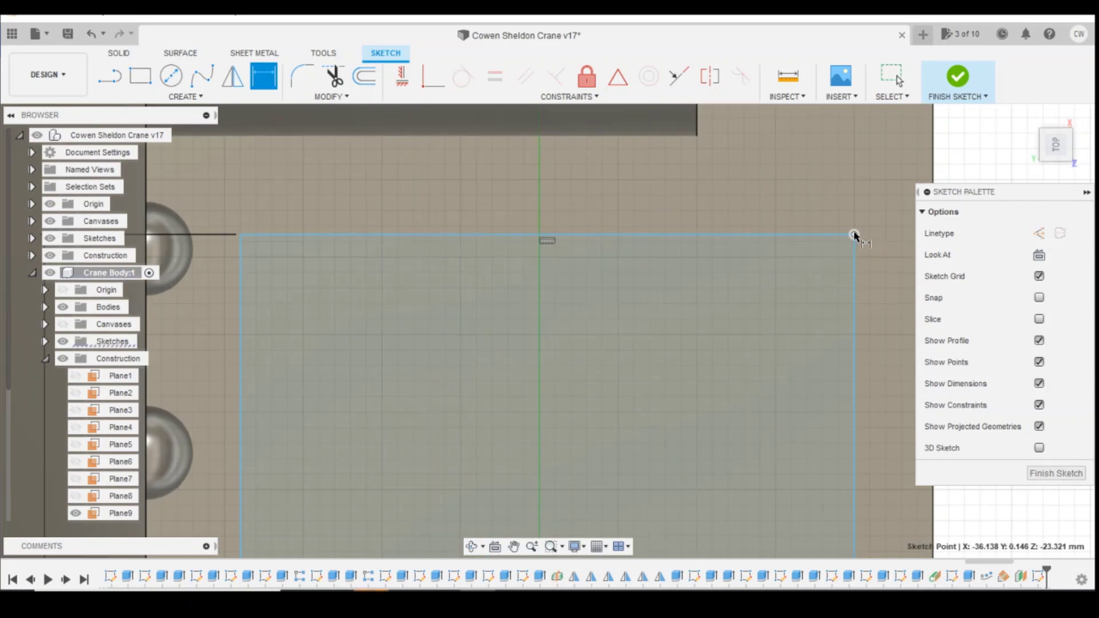
pyautogui.scroll(-8, 856, 235)
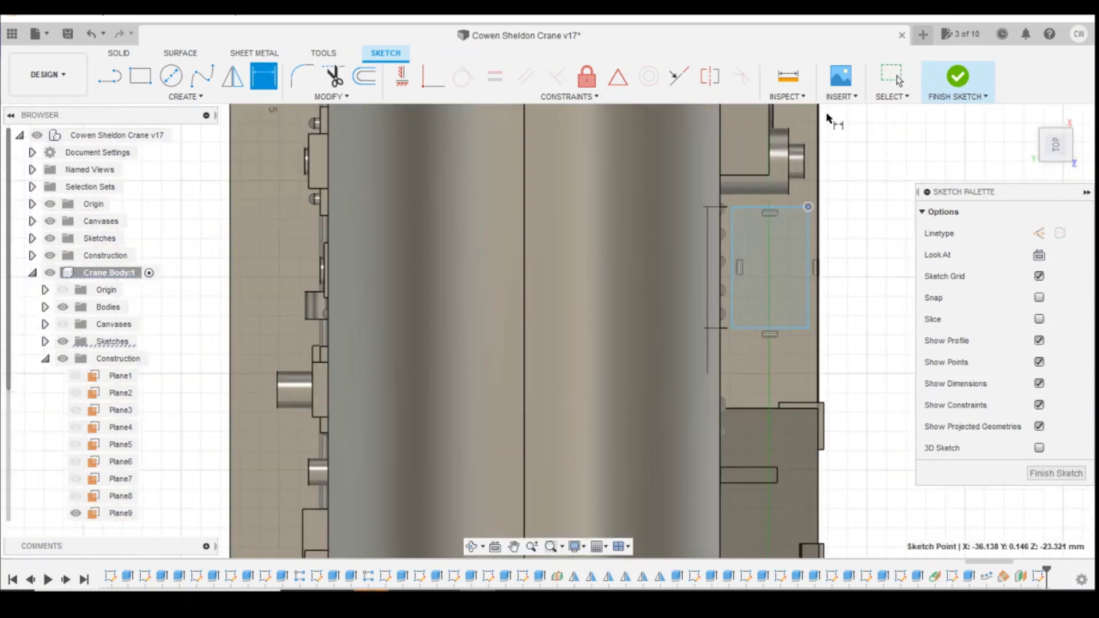
pyautogui.scroll(-3, 825, 123)
pyautogui.scroll(3, 820, 132)
pyautogui.scroll(-3, 816, 140)
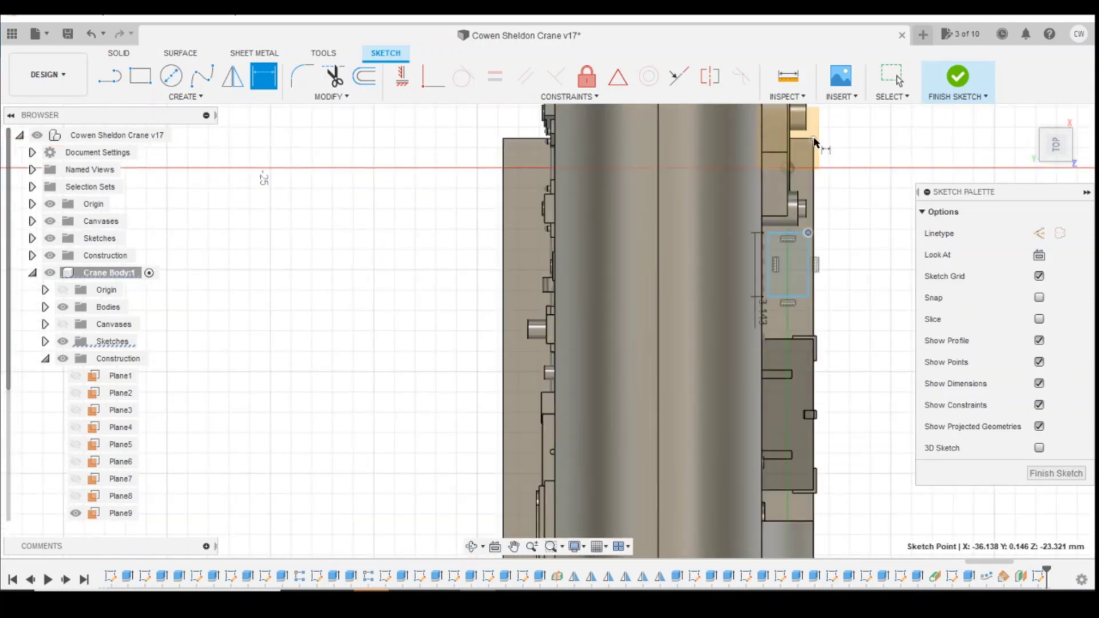
pyautogui.click(815, 138)
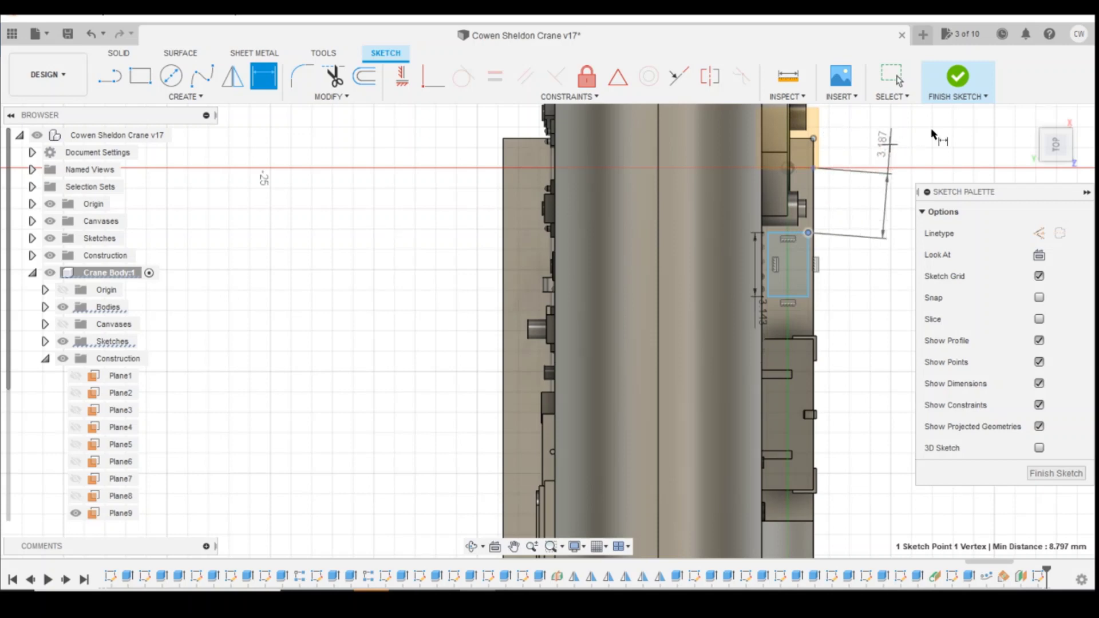
pyautogui.click(861, 236)
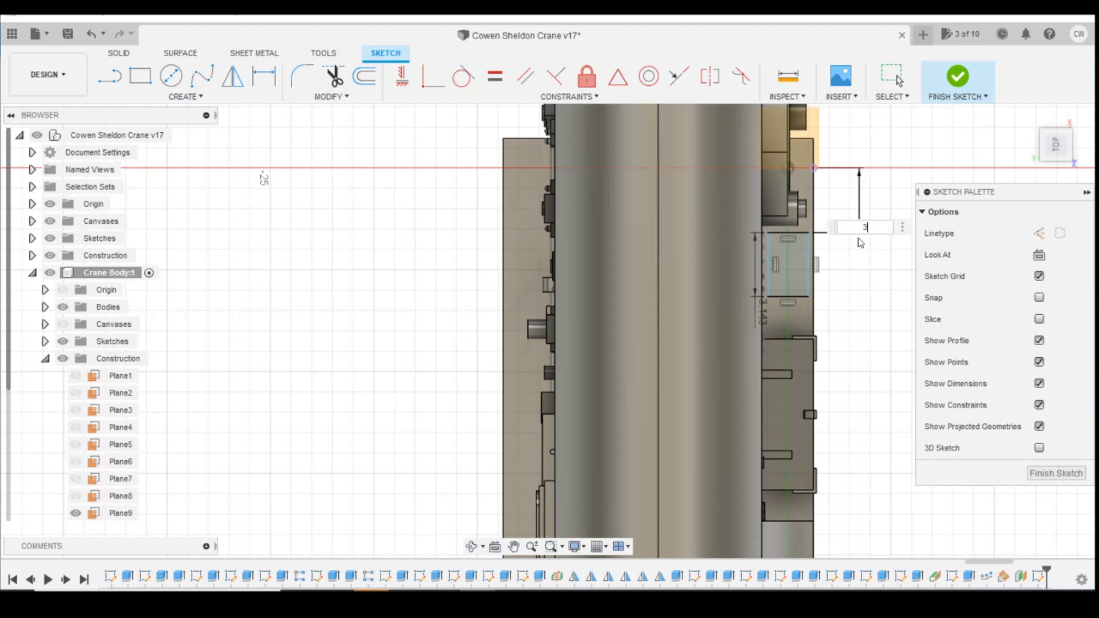
pyautogui.press('Return')
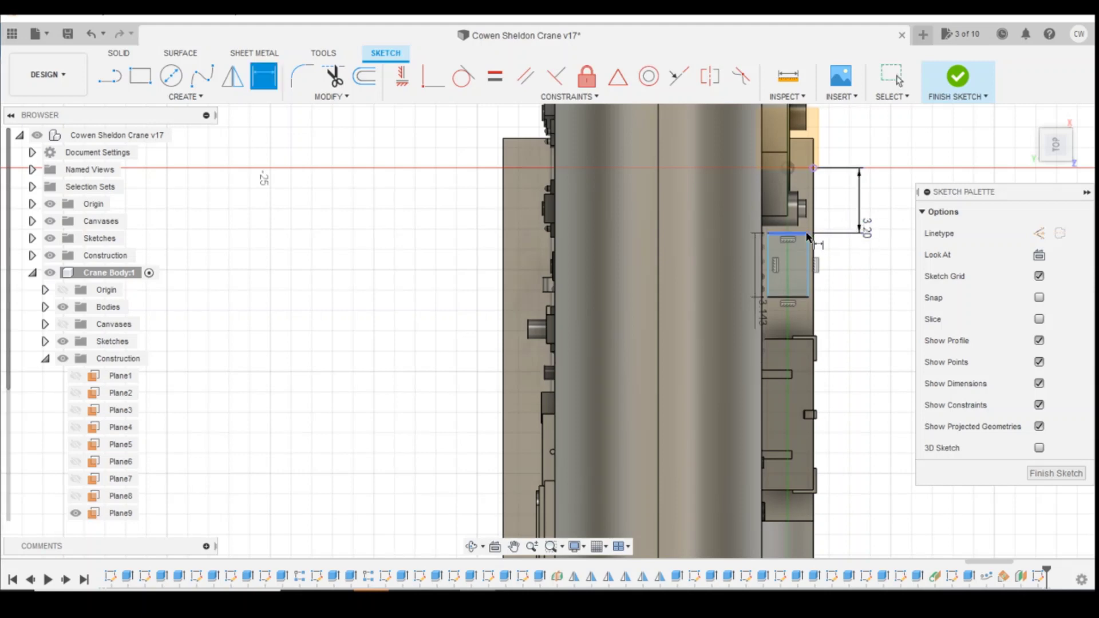
# Set the sideways distance between the rectangle's upper outer corner and the reference point on the body's outer edge to 4 mm.
pyautogui.scroll(10, 811, 240)
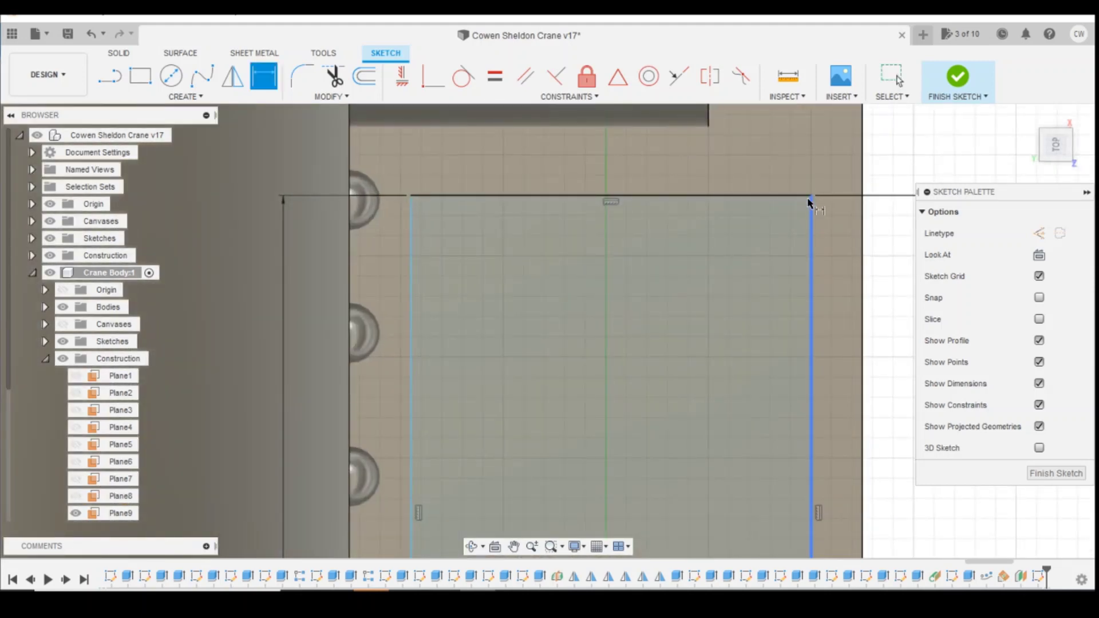
pyautogui.scroll(-8, 817, 213)
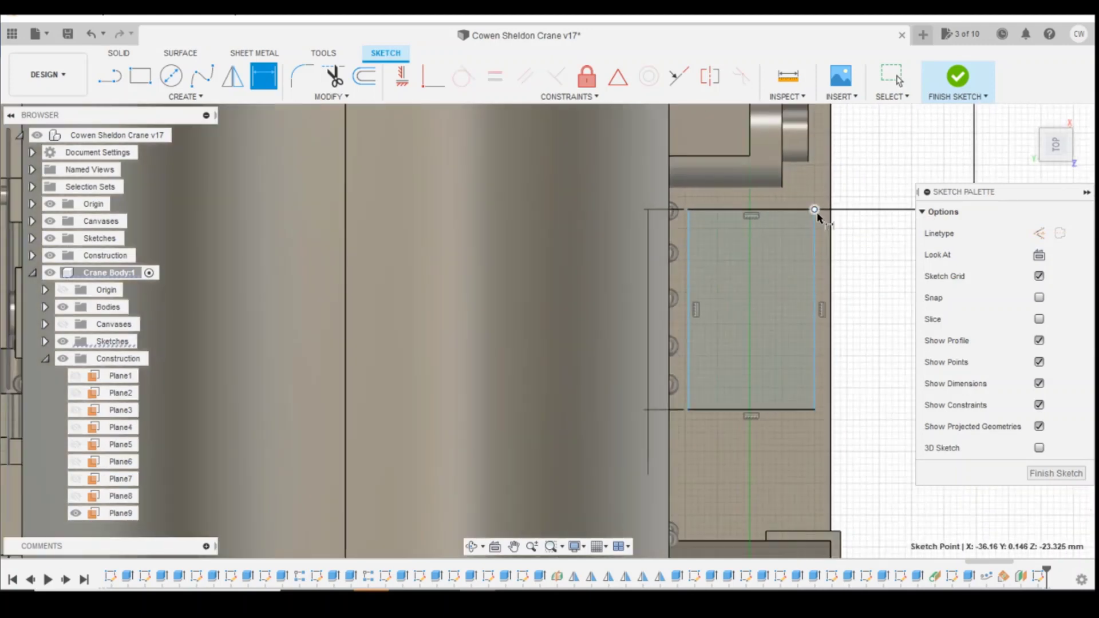
pyautogui.scroll(-5, 834, 229)
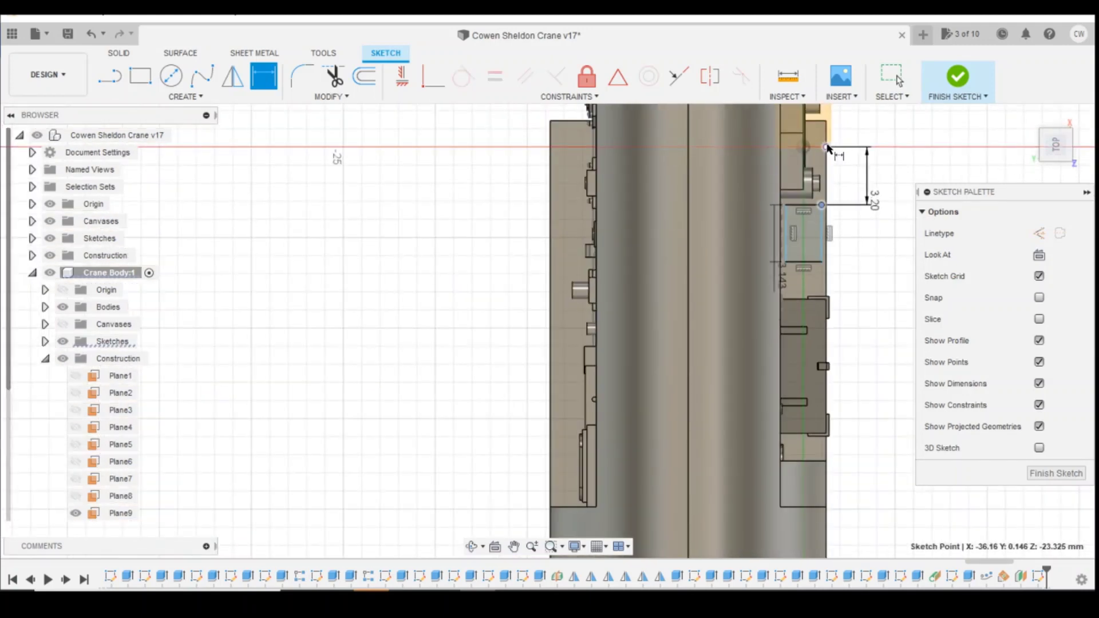
pyautogui.click(825, 147)
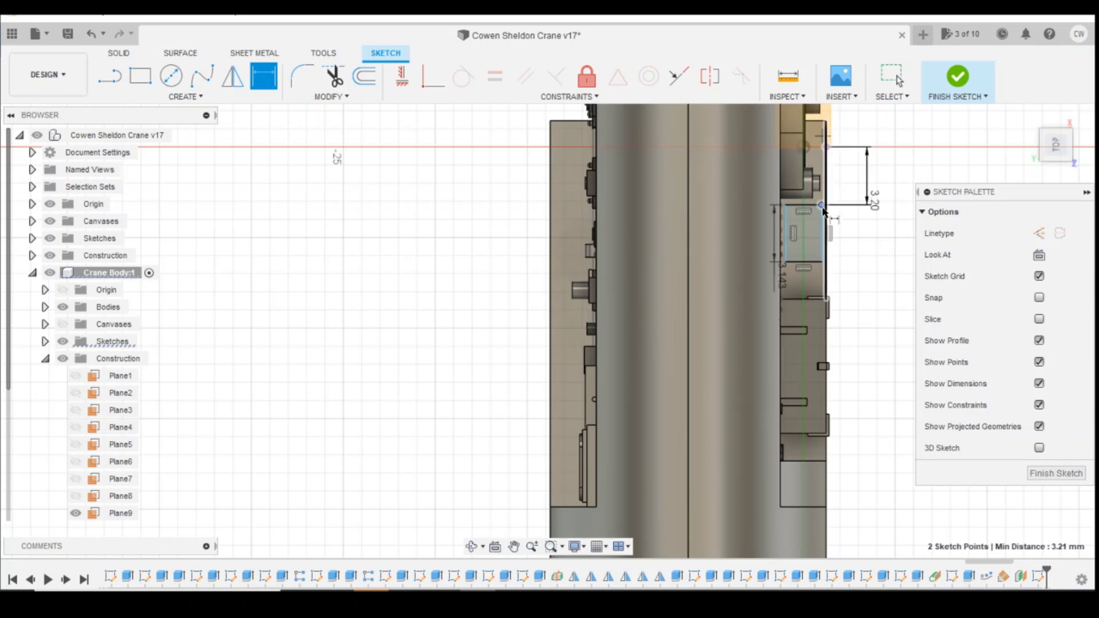
pyautogui.scroll(5, 825, 295)
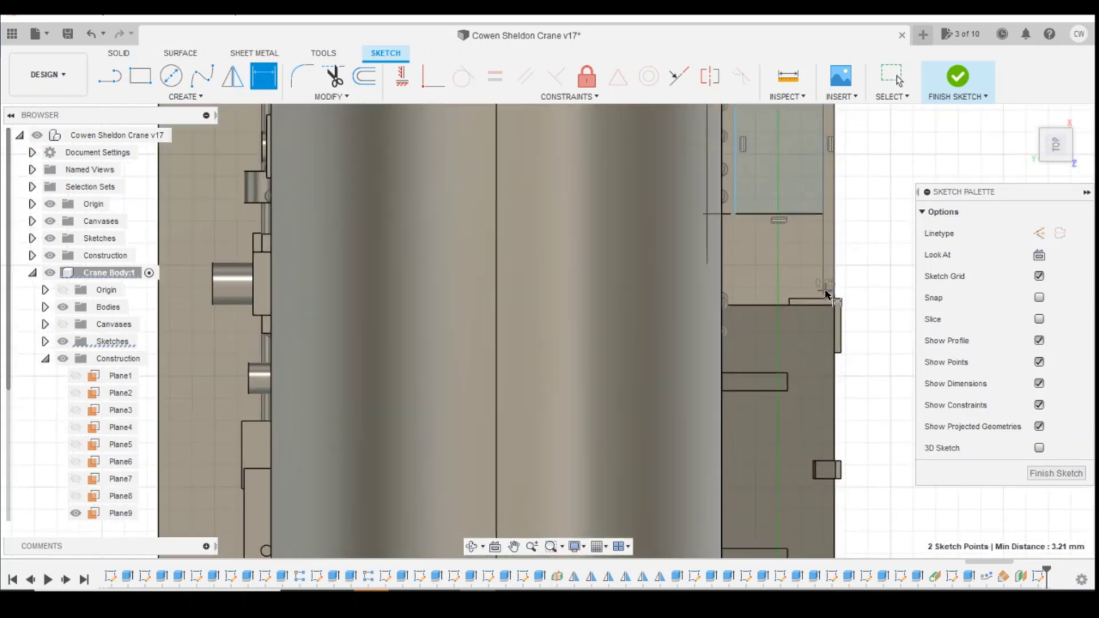
pyautogui.click(826, 293)
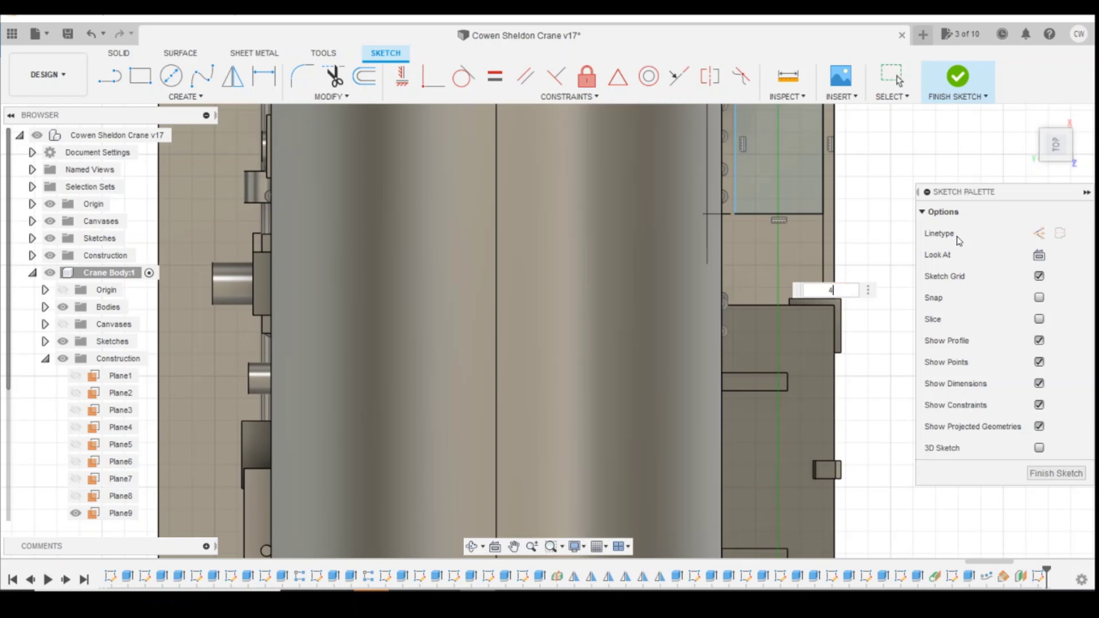
pyautogui.press('Return')
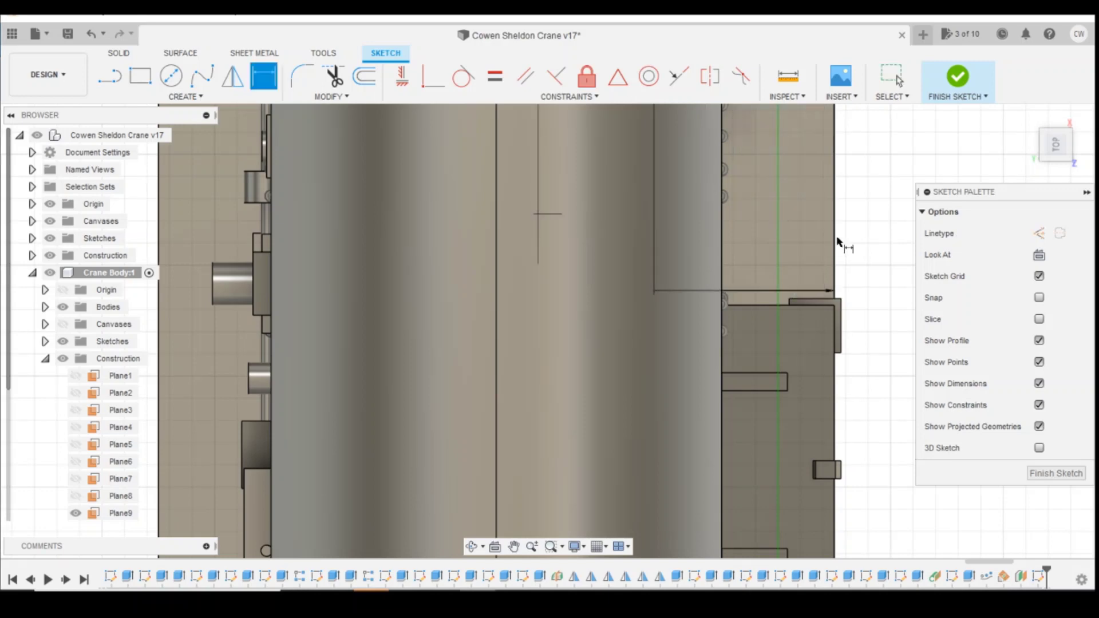
pyautogui.scroll(-4, 702, 342)
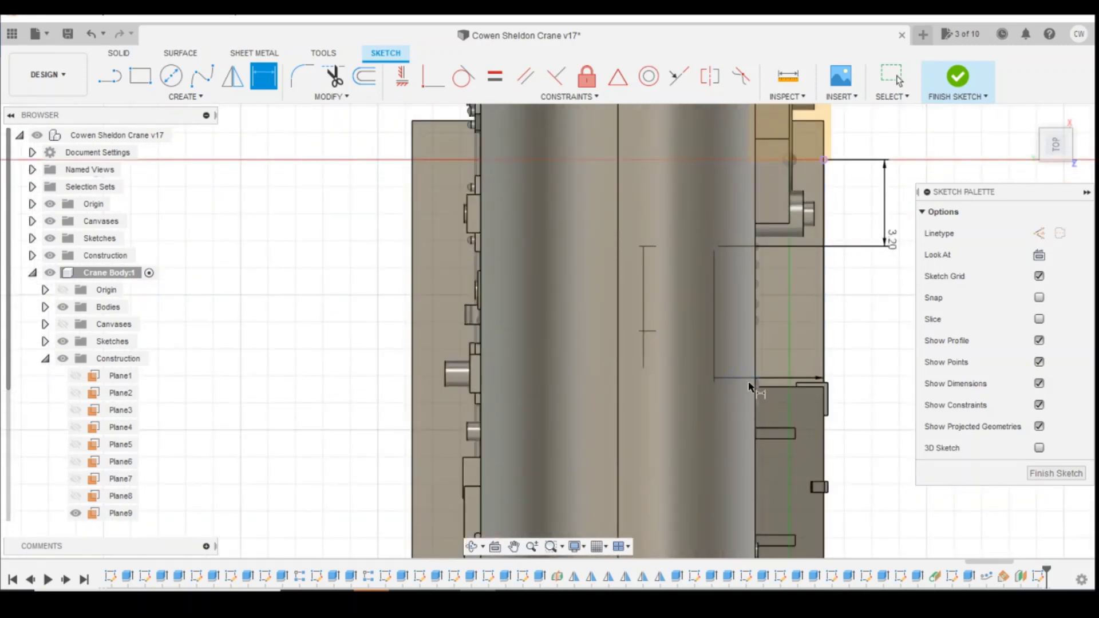
# Set the sideways distance between the rectangle's outer side and the crane body's outer edge to 0.4 mm, and readjust it to 0.6 mm.
pyautogui.click(746, 381)
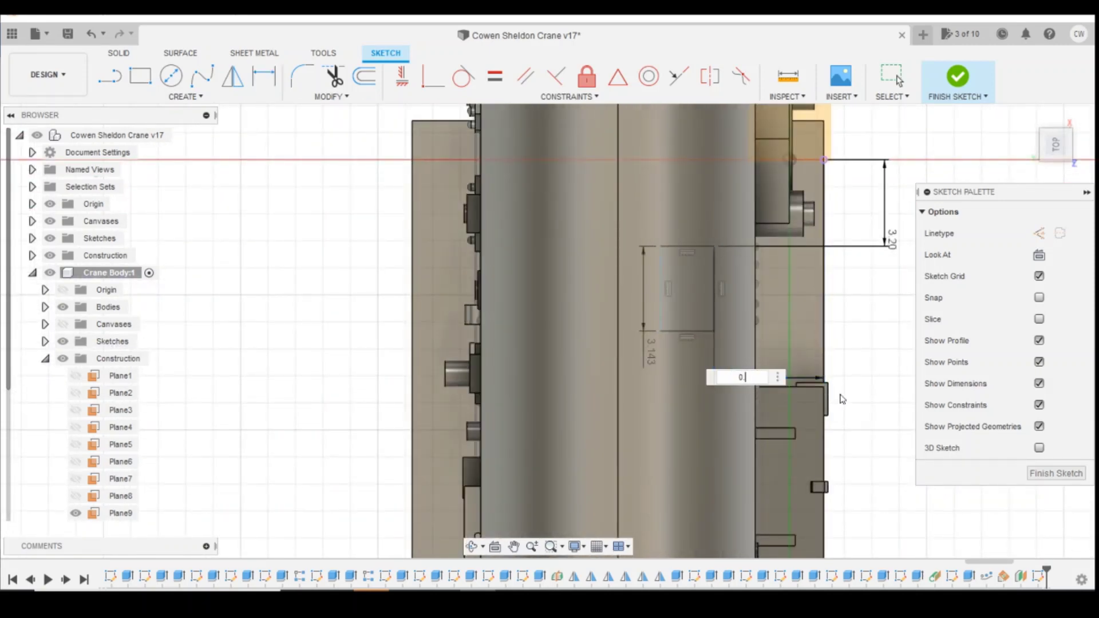
pyautogui.press('Return')
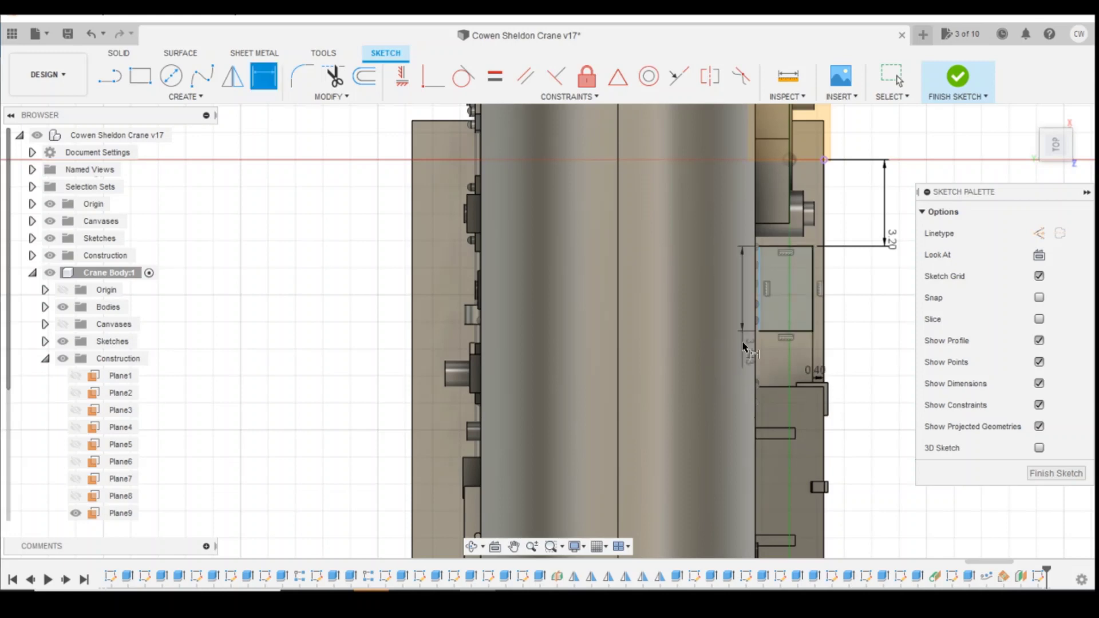
pyautogui.scroll(2, 901, 361)
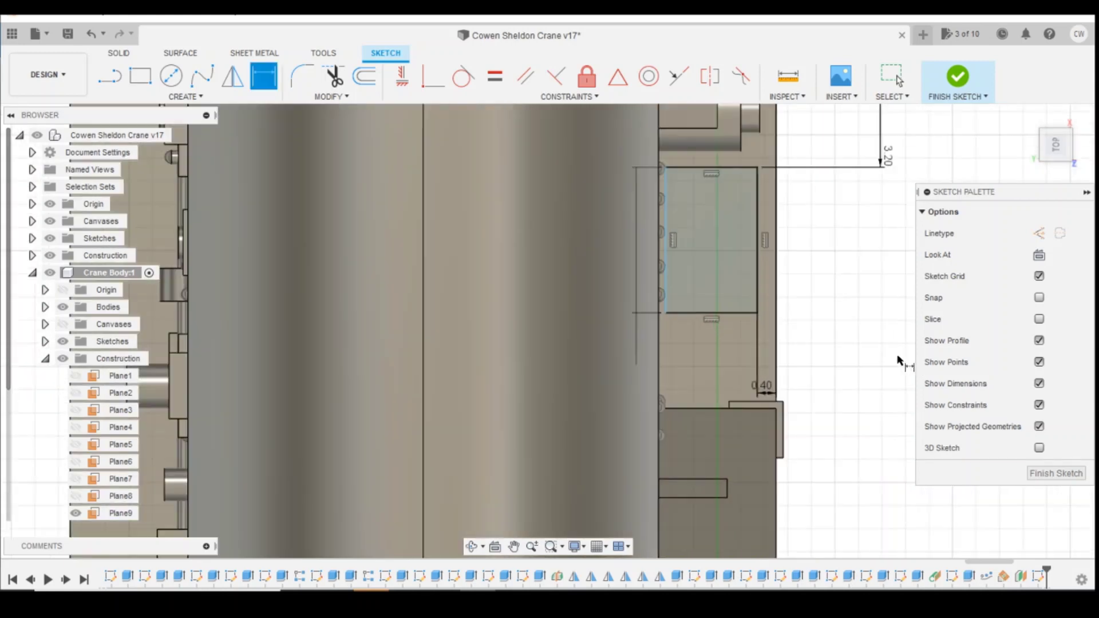
pyautogui.doubleClick(762, 386)
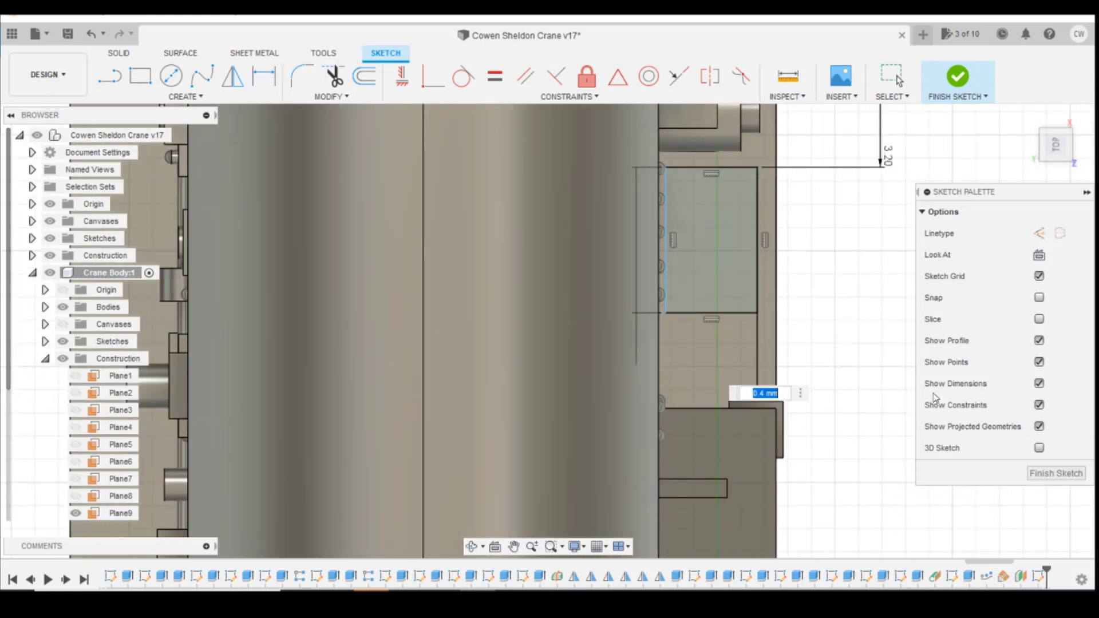
pyautogui.write('0.6')
pyautogui.press('Return')
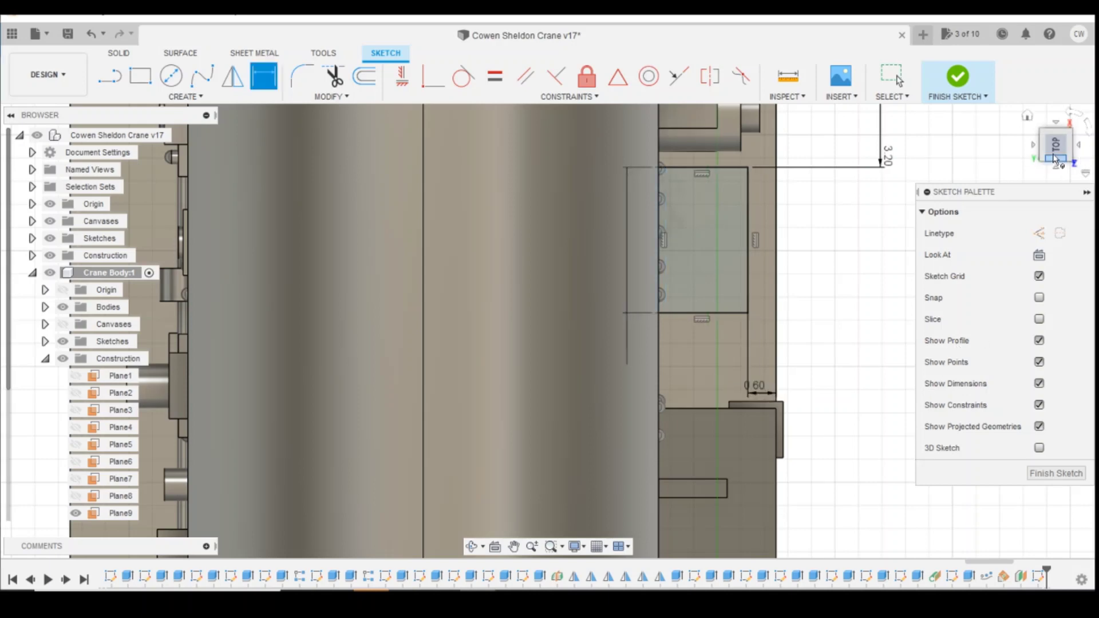
# Start an extrusion of the rectangle profile beside the drum, extending it upward from the tilted plane by 2 mm.
pyautogui.moveTo(1058, 148)
pyautogui.mouseDown()
pyautogui.moveTo(1026, 139)
pyautogui.moveTo(1052, 150)
pyautogui.mouseUp()
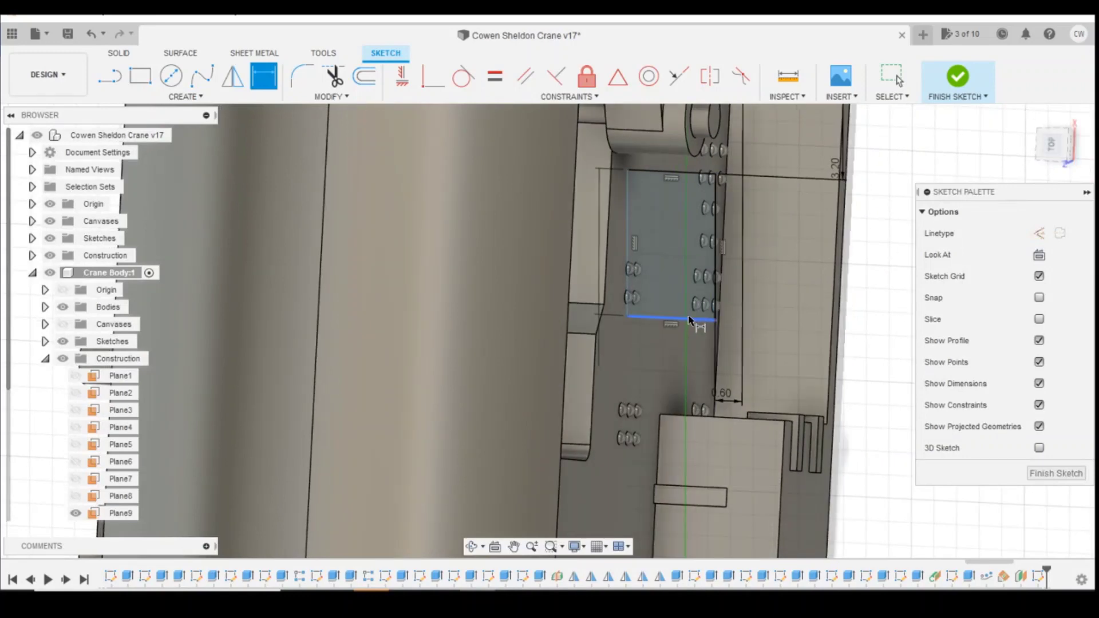
pyautogui.press('Escape')
pyautogui.click(666, 260)
pyautogui.rightClick(665, 260)
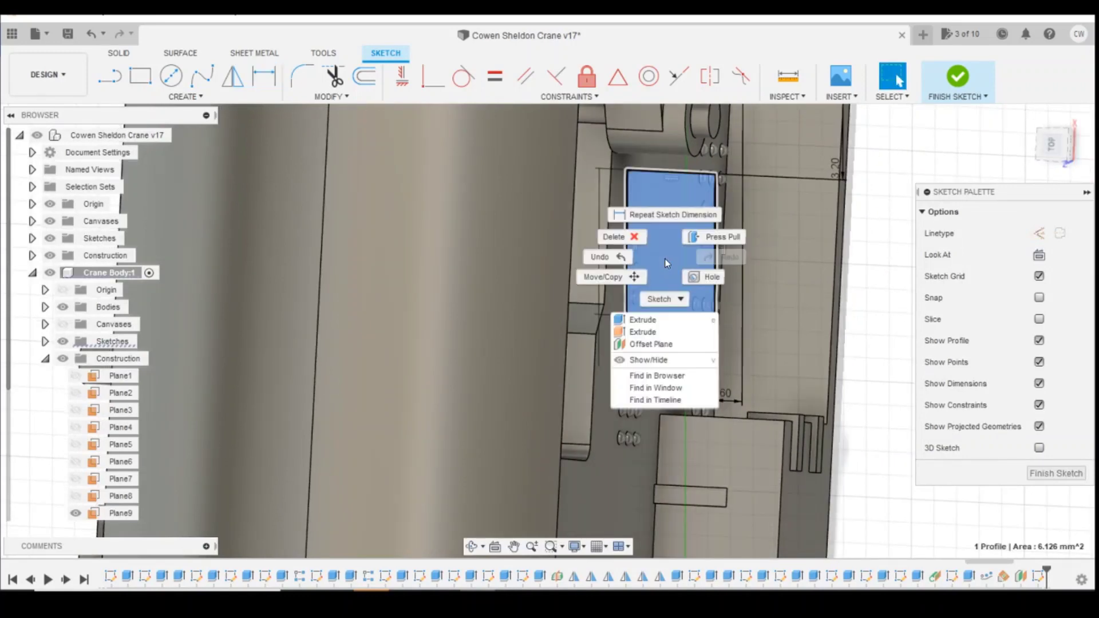
pyautogui.click(679, 319)
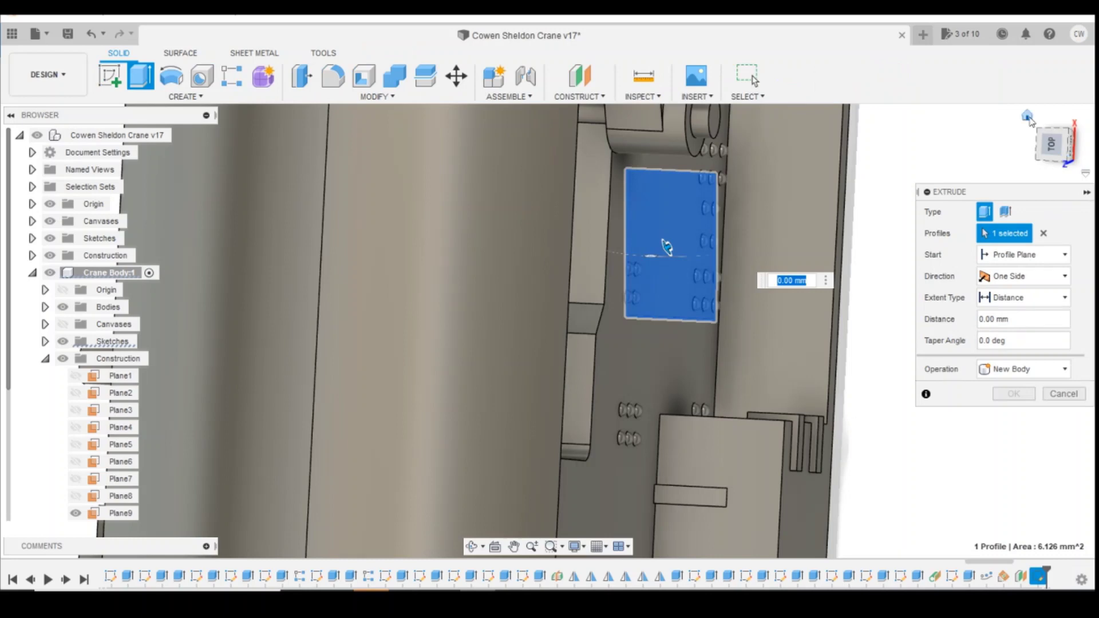
pyautogui.click(1028, 116)
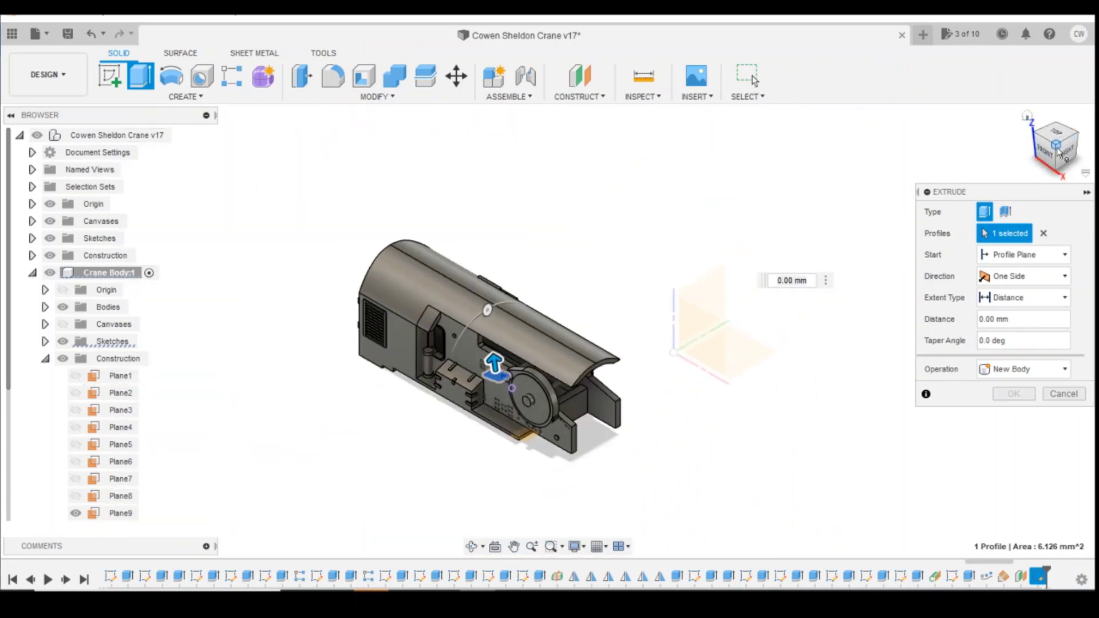
pyautogui.click(1059, 152)
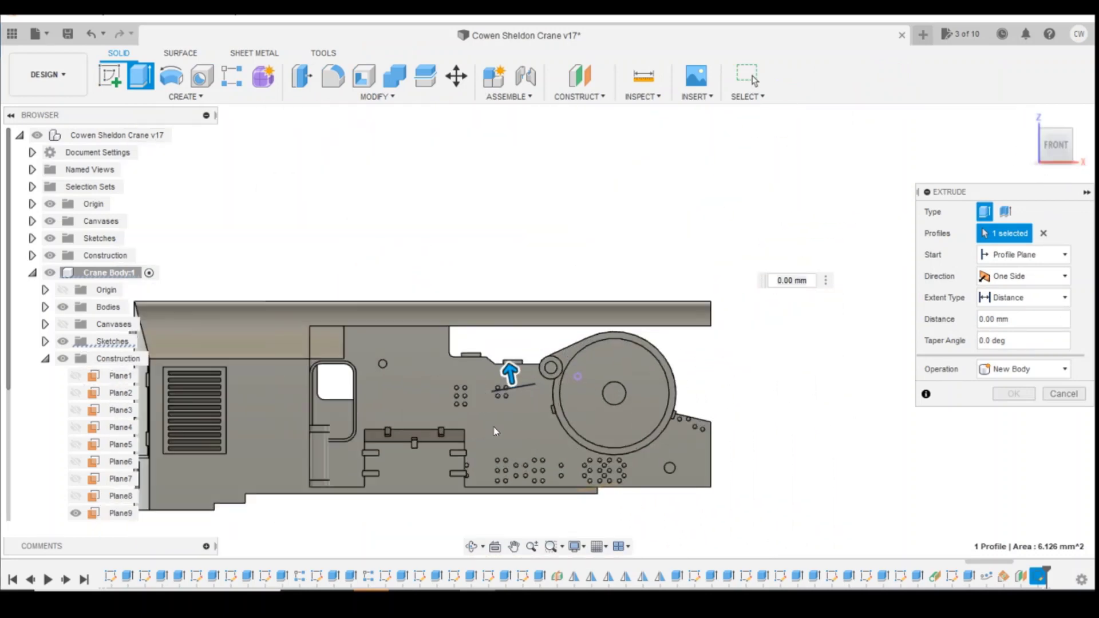
pyautogui.scroll(3, 496, 431)
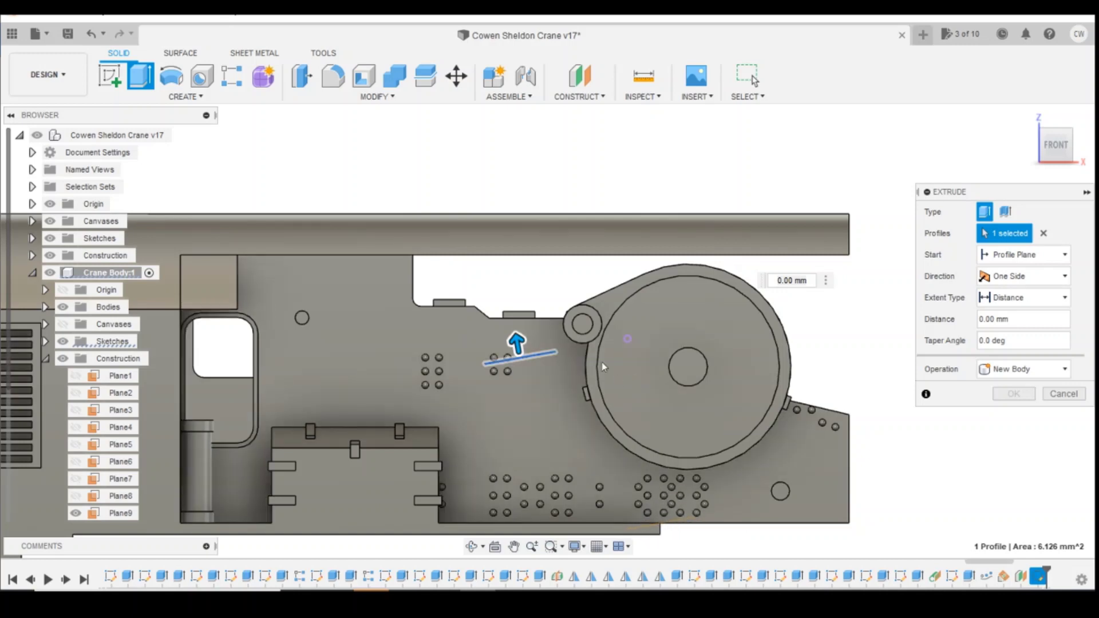
pyautogui.keyDown('shift'); pyautogui.moveTo(607, 336); pyautogui.dragTo(547, 424, button='middle'); pyautogui.keyUp('shift')
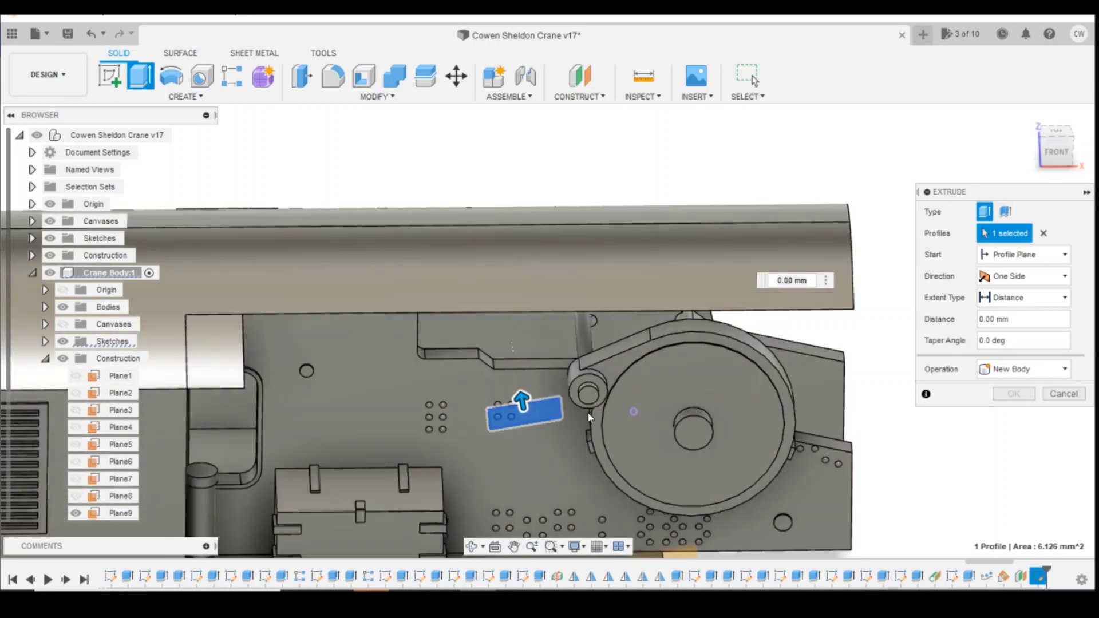
pyautogui.scroll(-3, 682, 504)
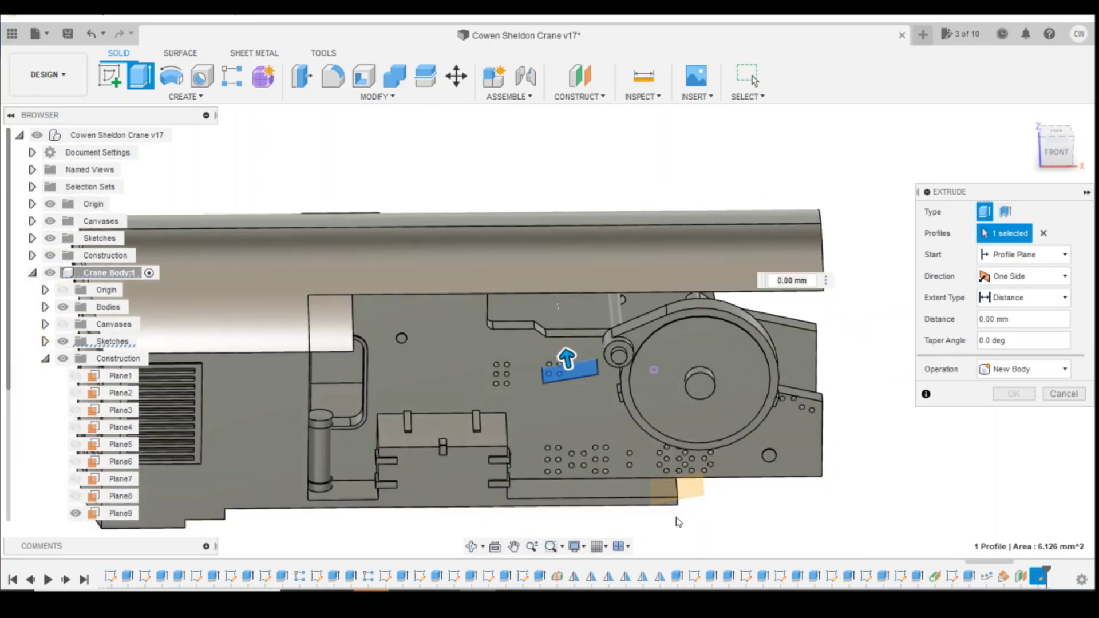
pyautogui.moveTo(567, 356); pyautogui.dragTo(562, 325)
# Change the block extrusion's operation to Join, increase its distance to 3 mm and complete it.
pyautogui.keyDown('shift'); pyautogui.moveTo(601, 355); pyautogui.dragTo(867, 256, button='middle'); pyautogui.keyUp('shift')
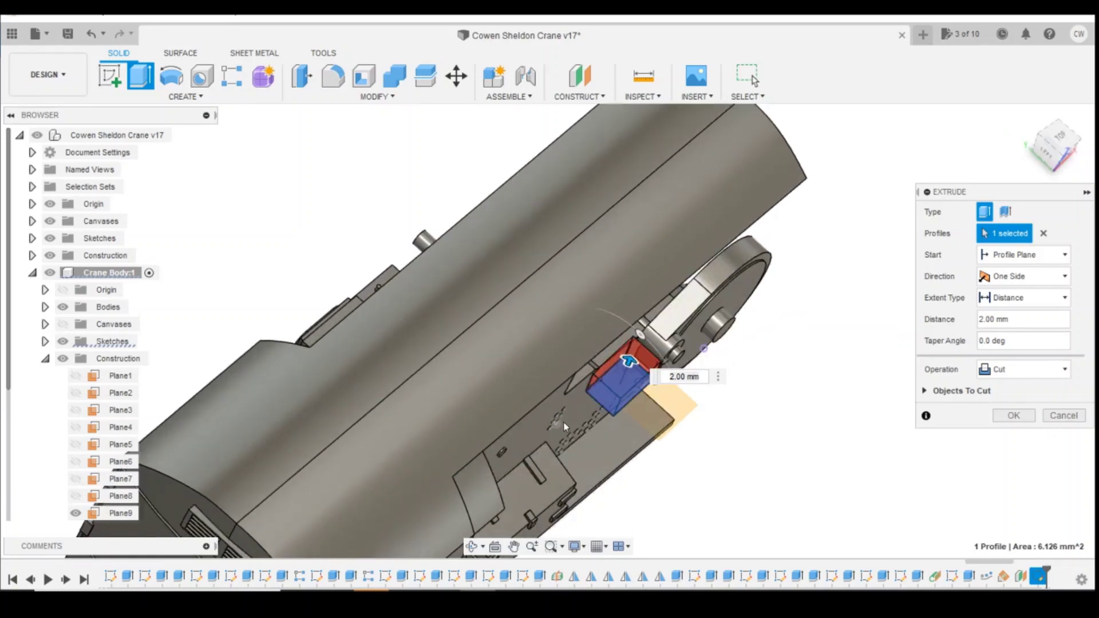
pyautogui.scroll(5, 595, 390)
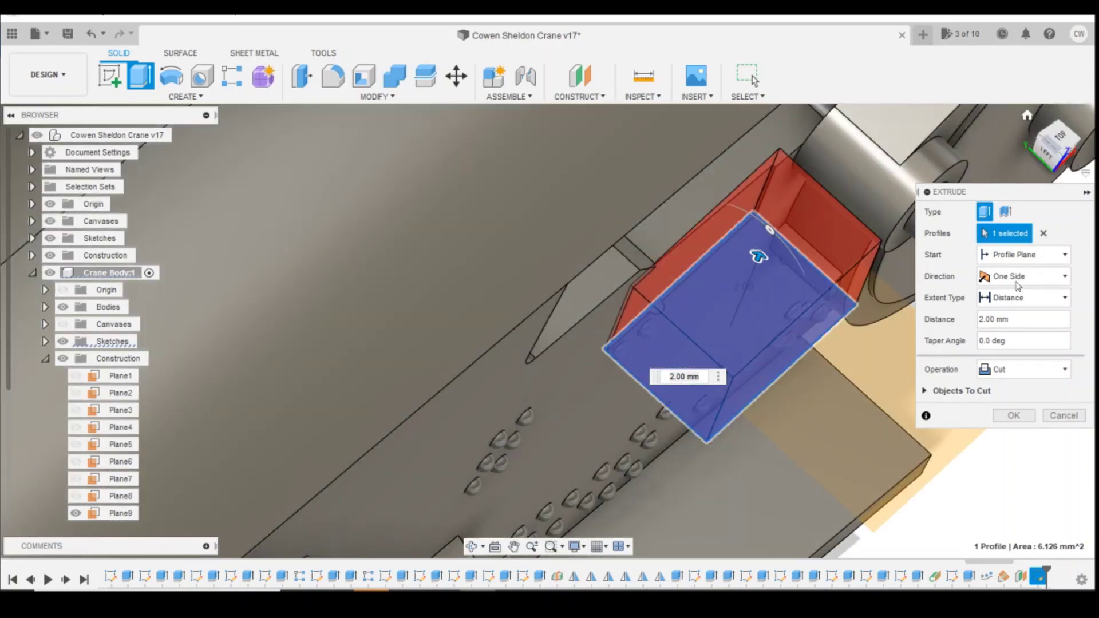
pyautogui.click(1007, 382)
pyautogui.click(999, 388)
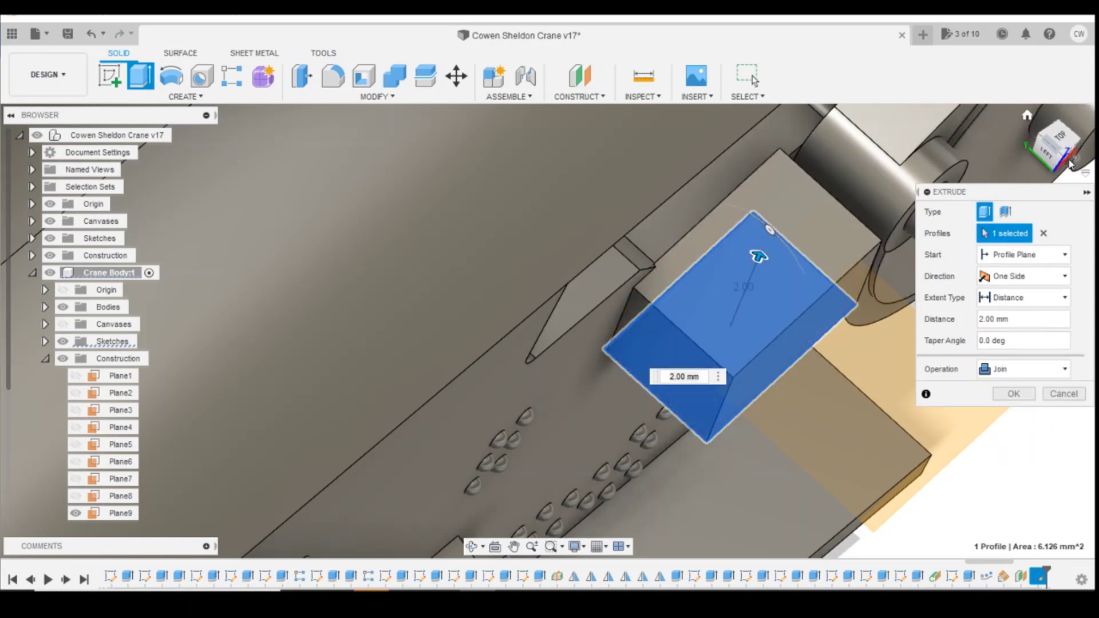
pyautogui.click(1064, 155)
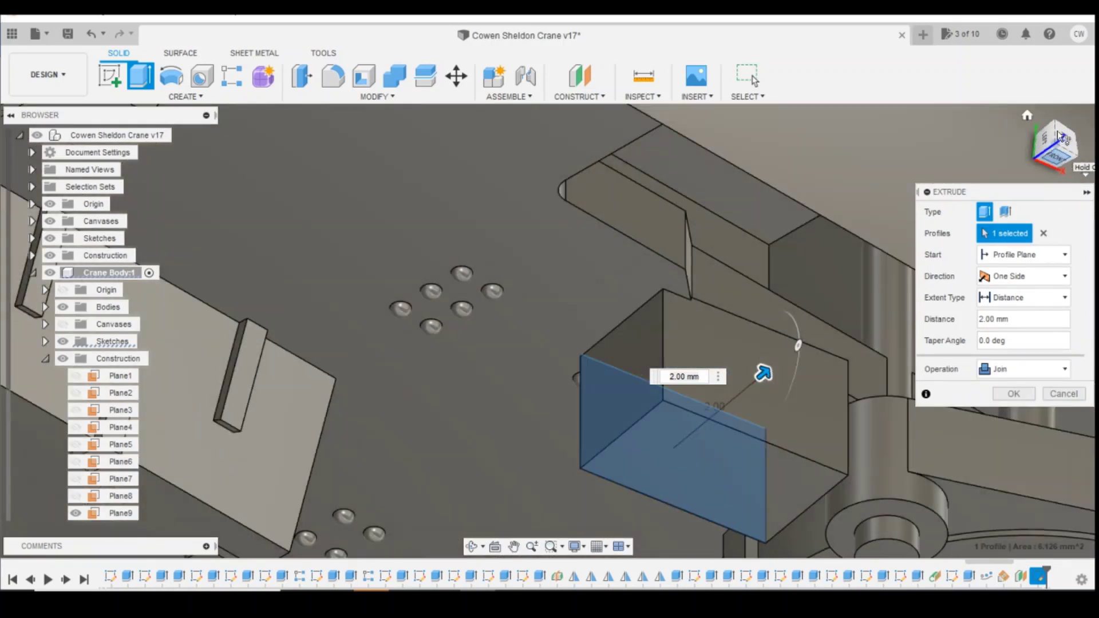
pyautogui.scroll(-4, 705, 424)
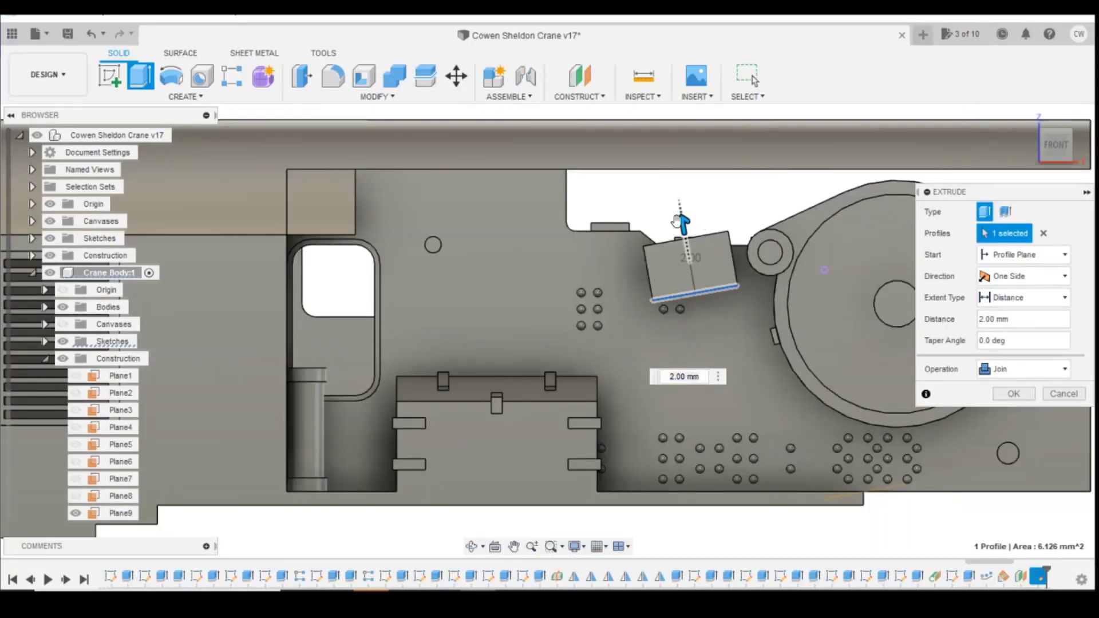
pyautogui.moveTo(683, 225); pyautogui.dragTo(673, 205)
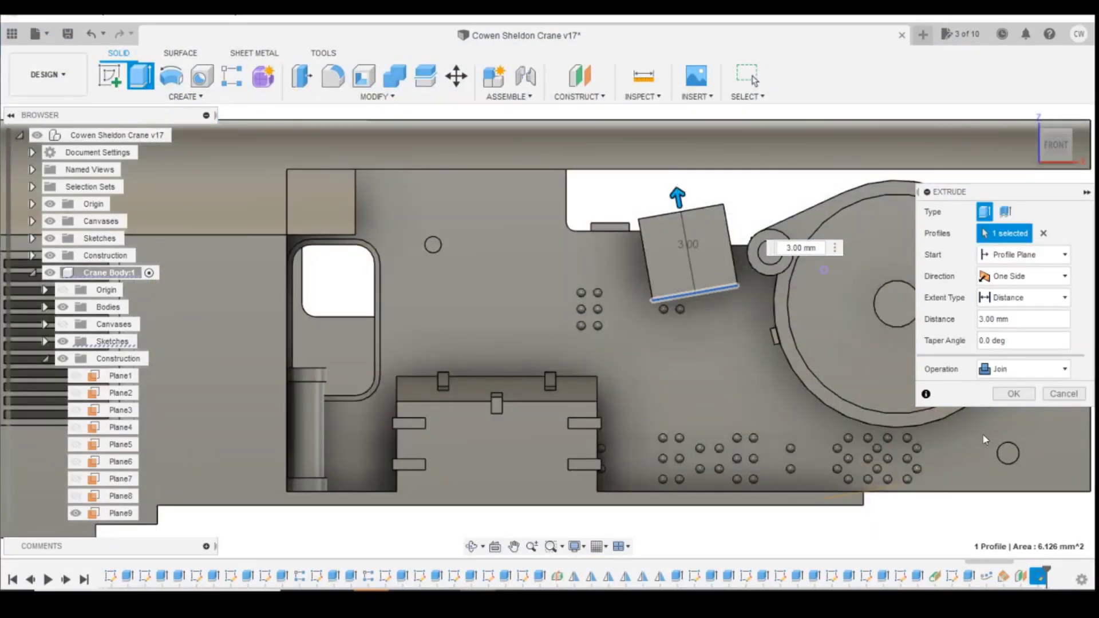
pyautogui.click(1014, 395)
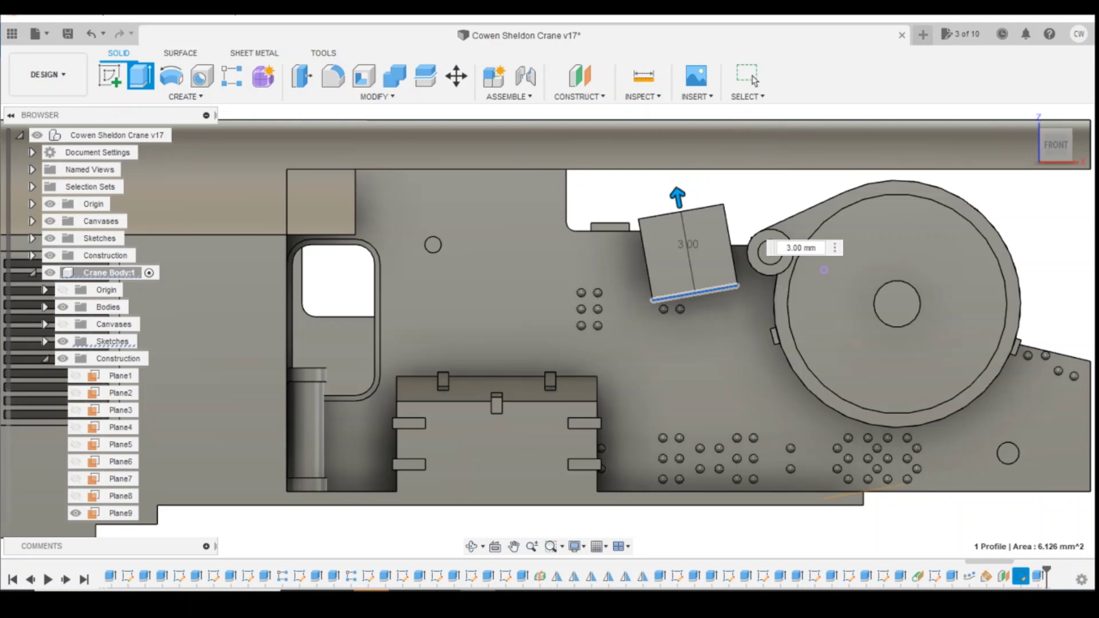
# Edit the tilted offset plane beneath the block and set its offset distance to 8.5 mm.
pyautogui.rightClick(1008, 577)
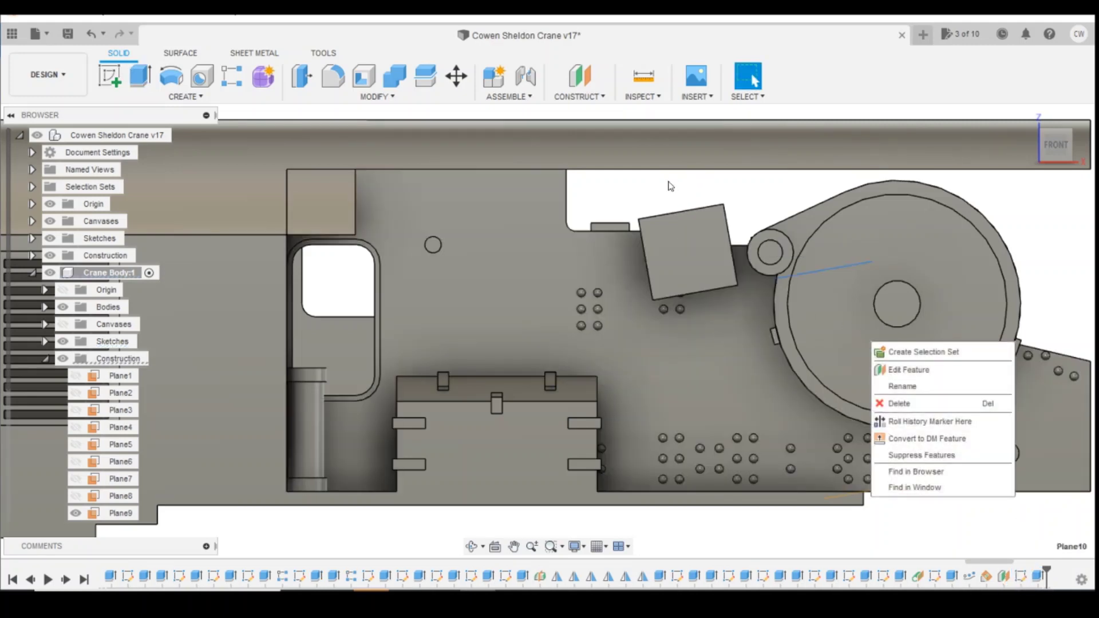
pyautogui.click(1006, 576)
pyautogui.rightClick(1006, 576)
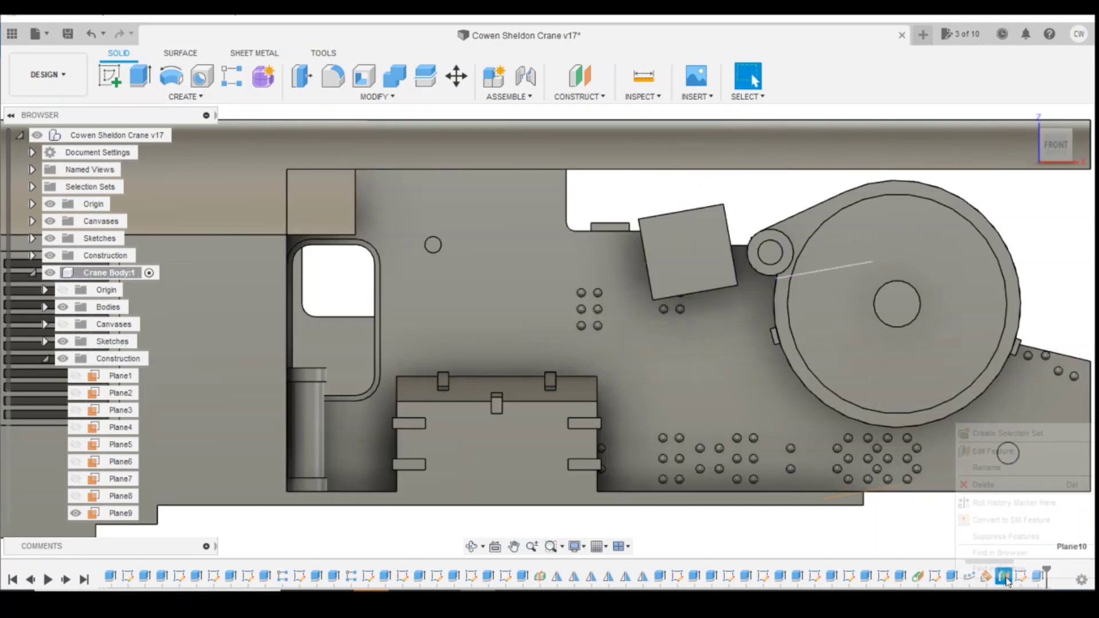
pyautogui.click(1000, 452)
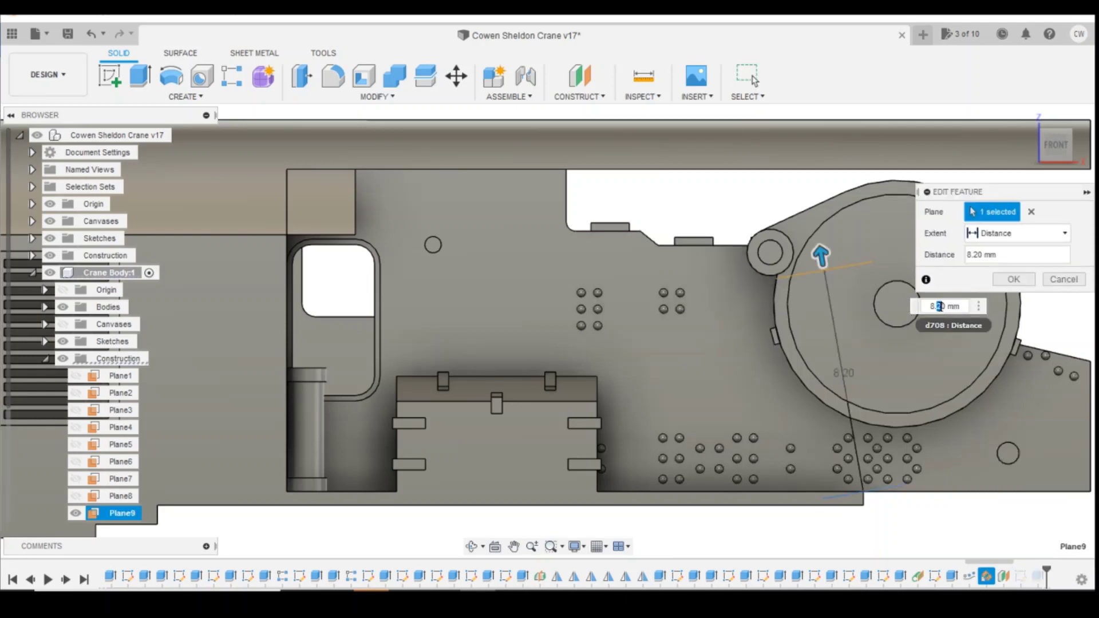
pyautogui.write('5')
pyautogui.press('Return')
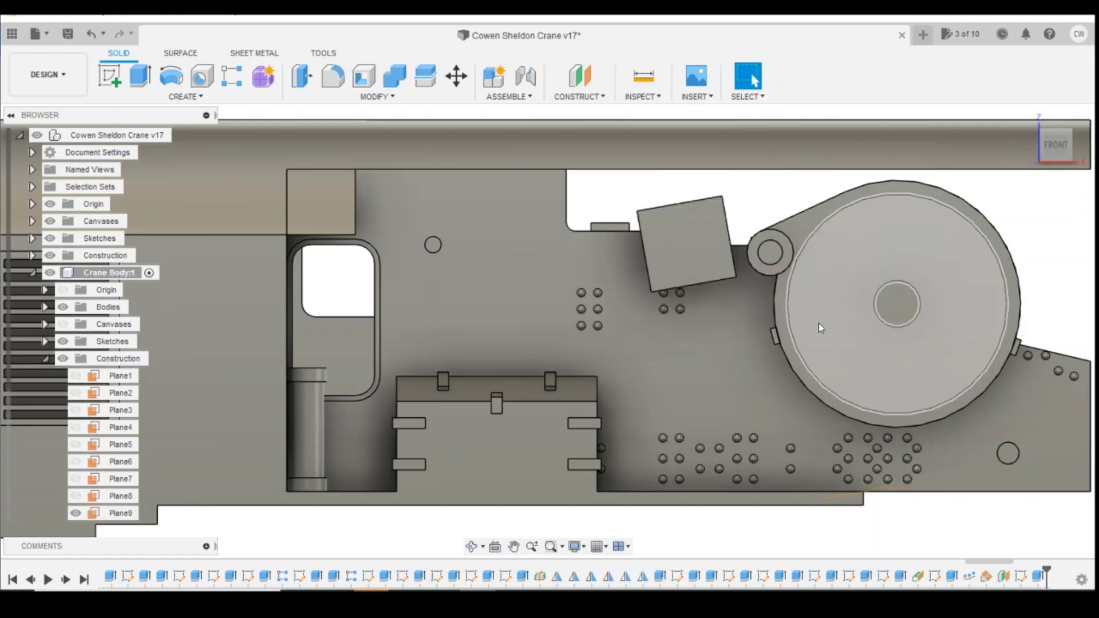
# Edit the tilted block's extrusion and reduce its distance slightly.
pyautogui.rightClick(1039, 578)
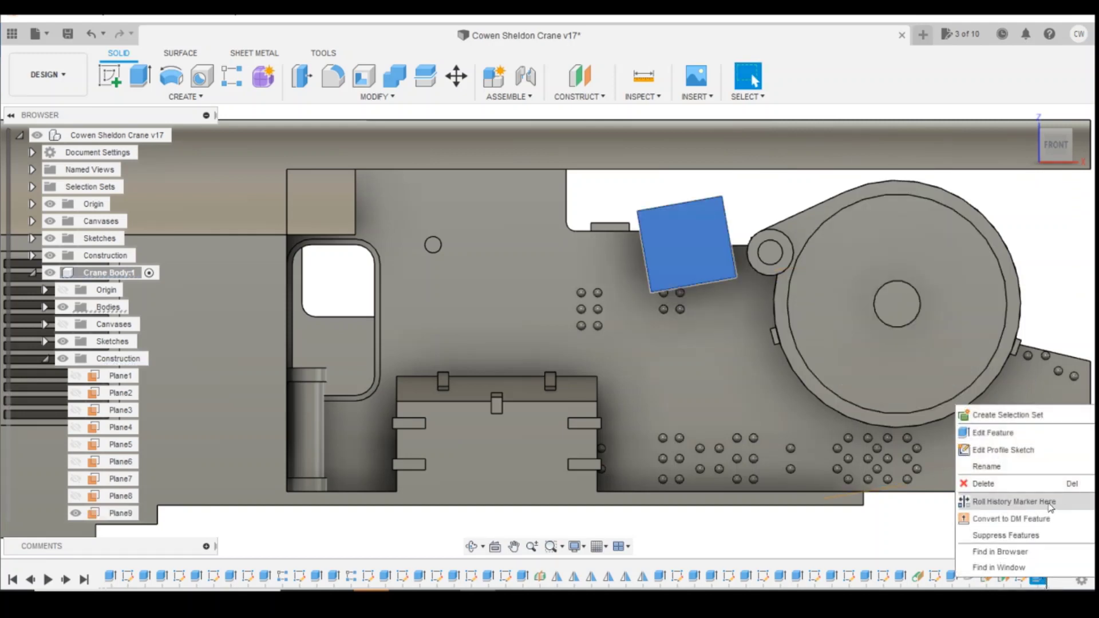
pyautogui.click(1029, 429)
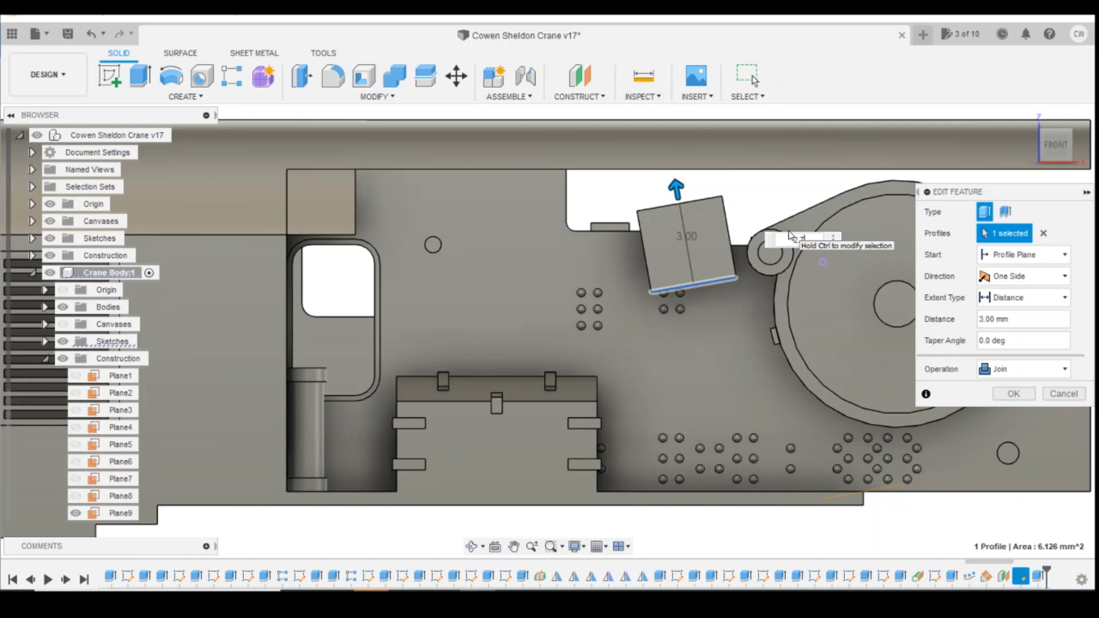
pyautogui.press('Return')
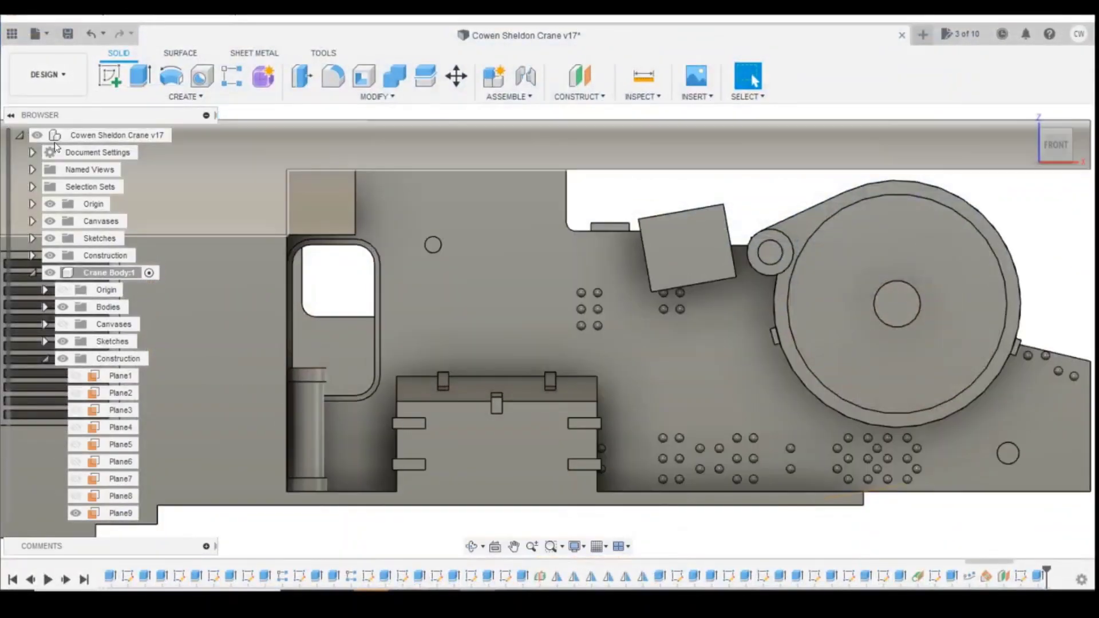
# Start a sketch on the block's front face and draw a short diagonal line across the upper corner farthest from the drum.
pyautogui.click(110, 75)
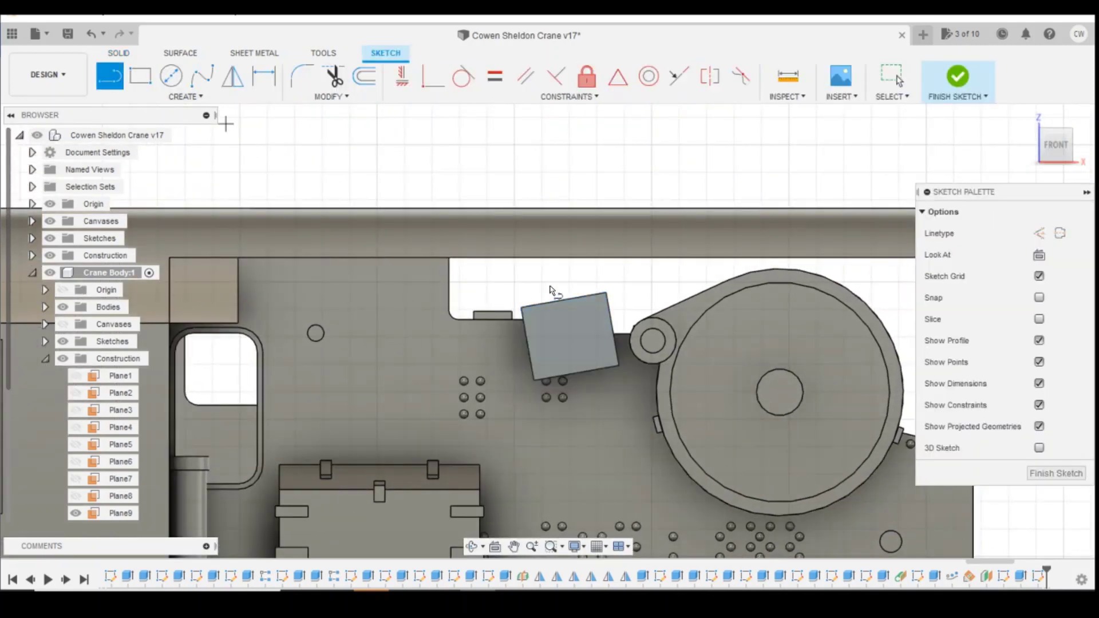
pyautogui.click(542, 303)
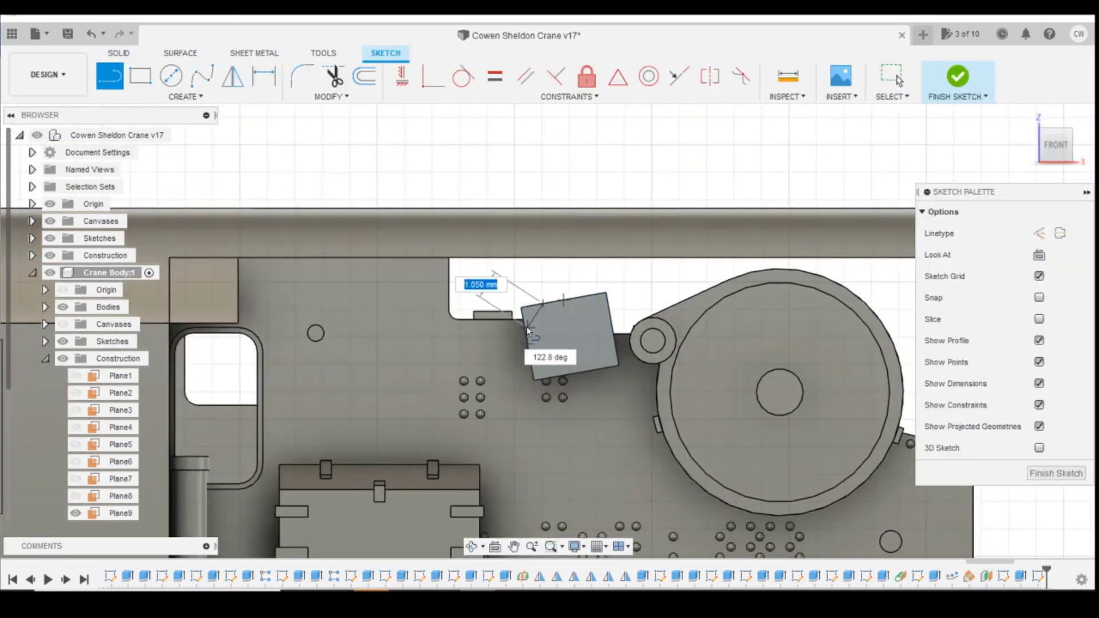
pyautogui.click(527, 334)
pyautogui.scroll(4, 537, 339)
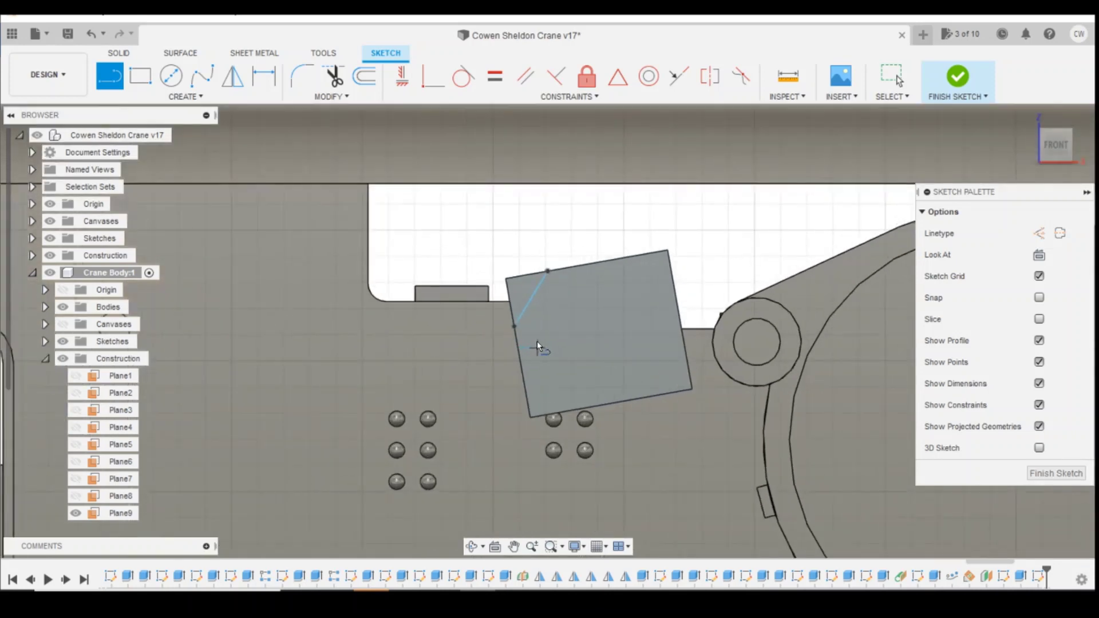
# Dimension the angle between the diagonal line and the block's top edge, setting it to 45 degrees.
pyautogui.press('d')
pyautogui.click(528, 274)
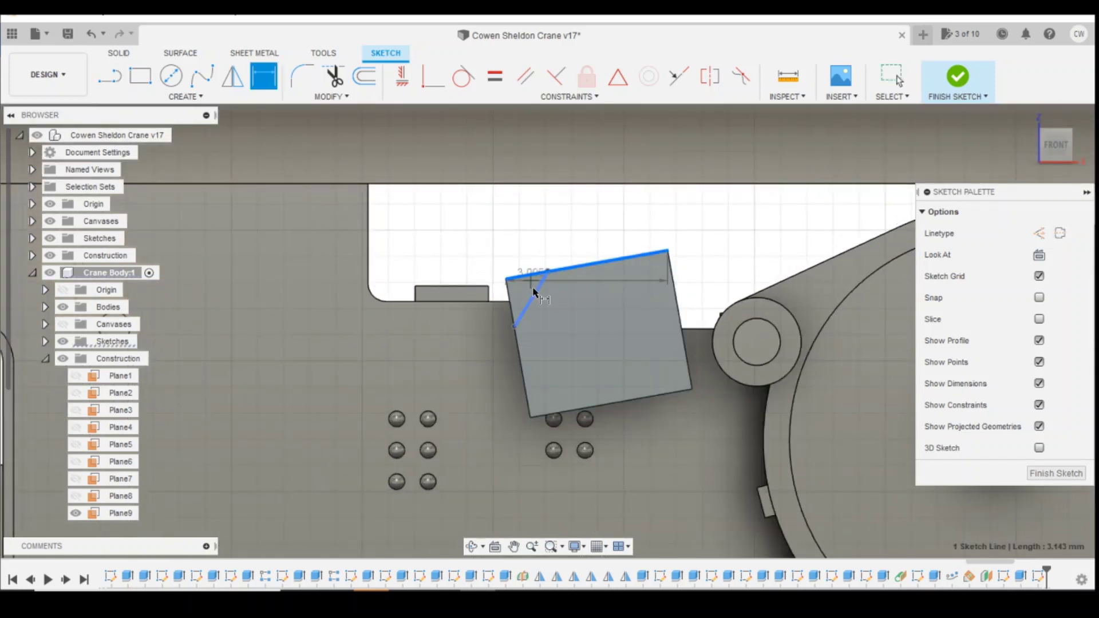
pyautogui.click(533, 295)
pyautogui.click(602, 298)
pyautogui.write('45')
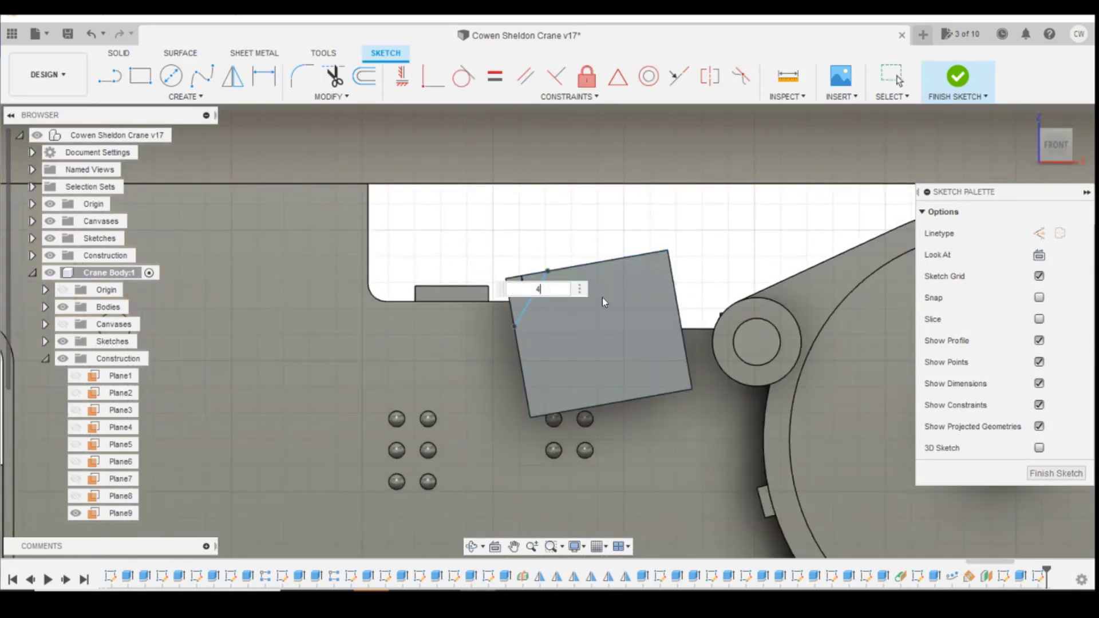
pyautogui.press('Return')
# Dimension the horizontal distance between the diagonal line's upper end and the block's nearby top corner.
pyautogui.scroll(5, 543, 267)
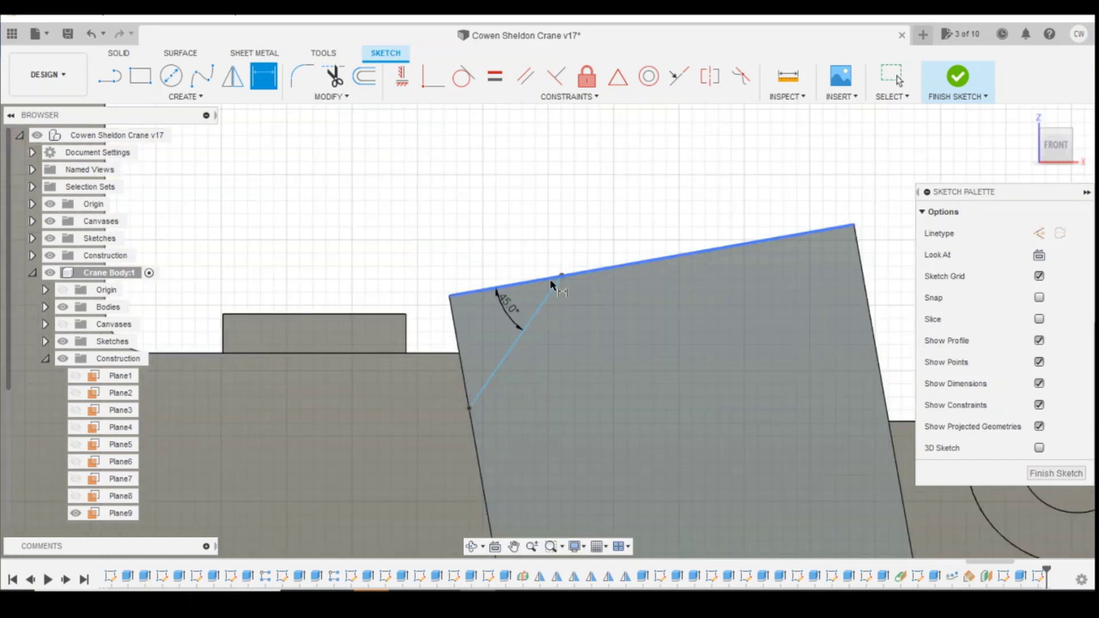
pyautogui.click(562, 277)
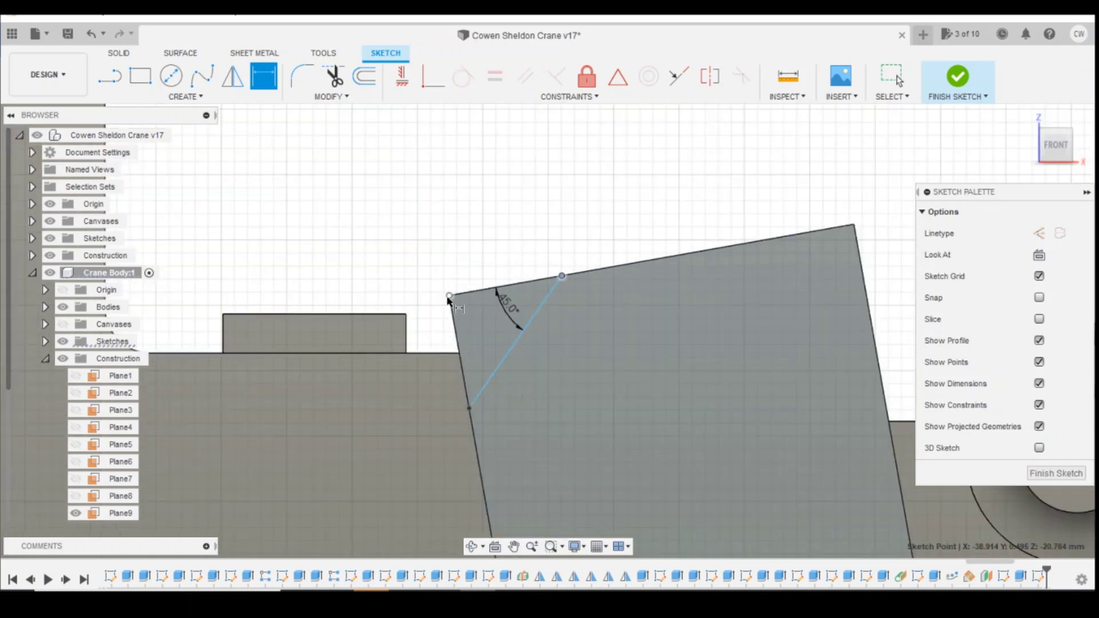
pyautogui.click(450, 295)
pyautogui.click(518, 265)
pyautogui.press('Return')
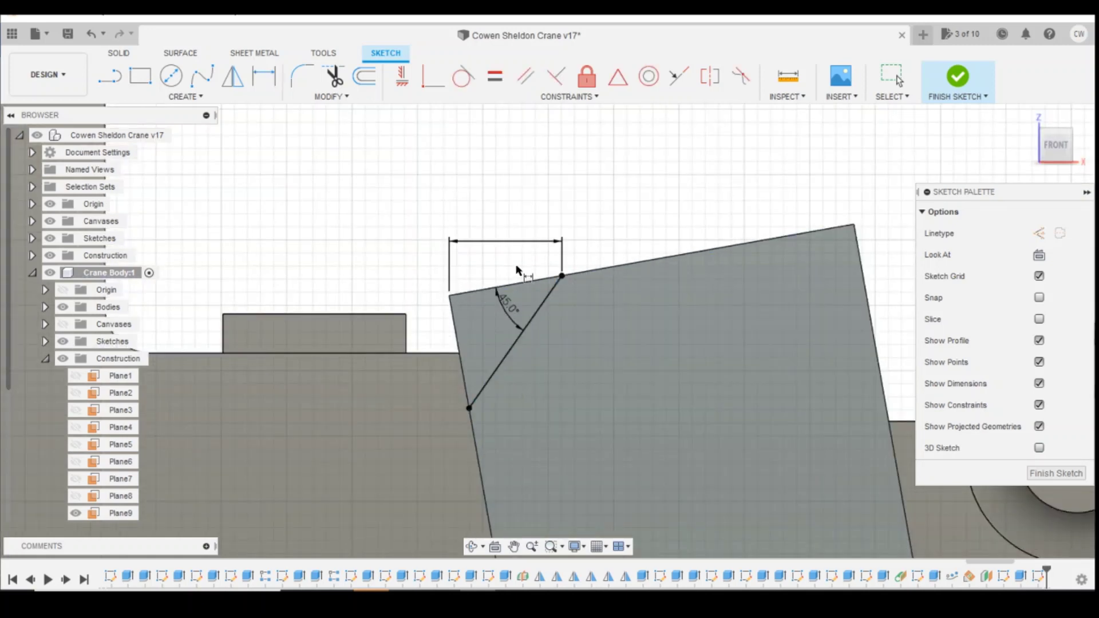
# Replace the horizontal dimension with a perpendicular one from the diagonal line's upper end to the block's side edge, set to 0.5 mm.
pyautogui.press('Escape')
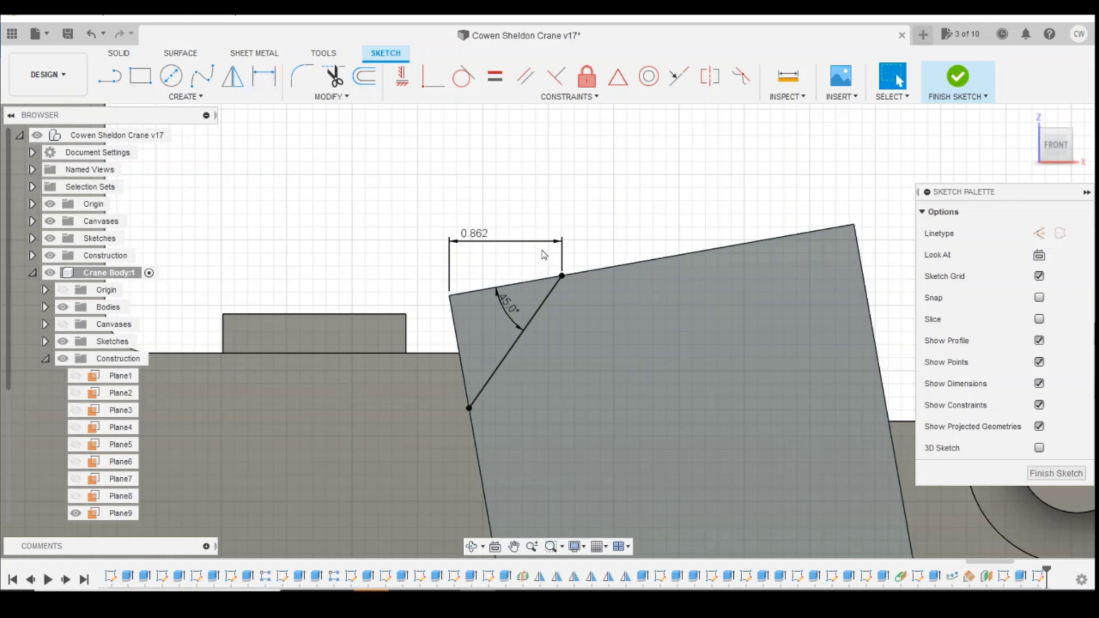
pyautogui.click(92, 35)
pyautogui.press('d')
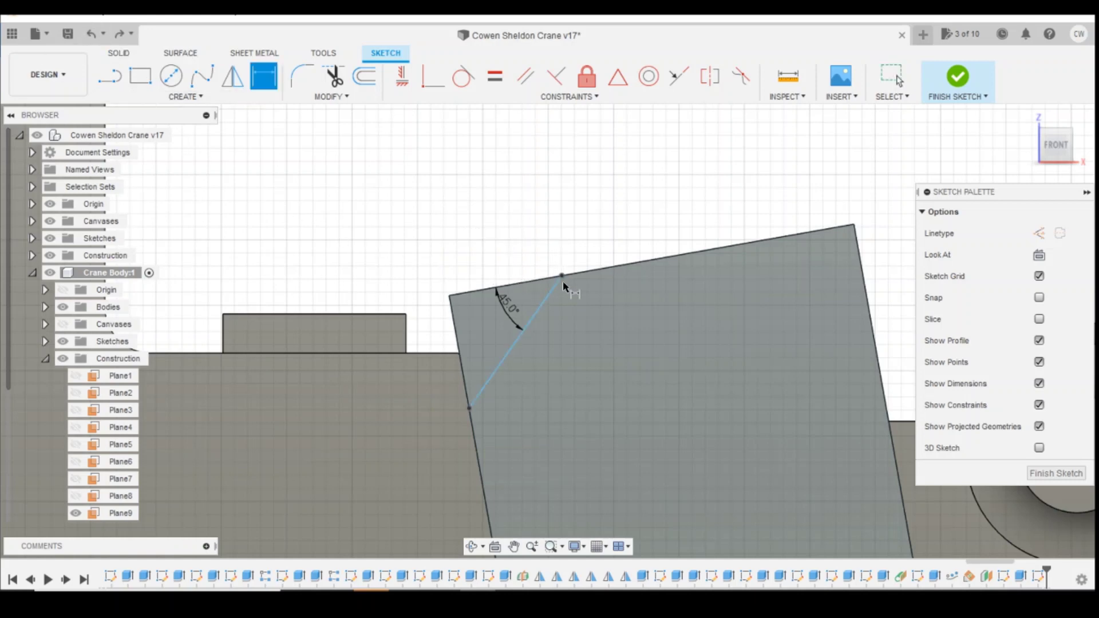
pyautogui.click(561, 276)
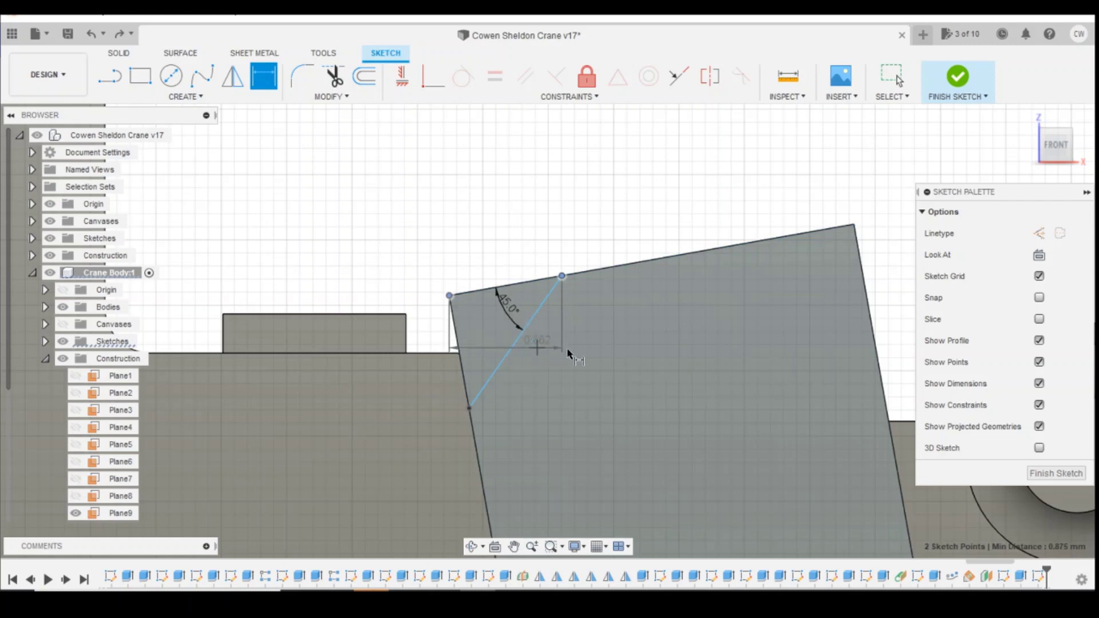
pyautogui.click(611, 328)
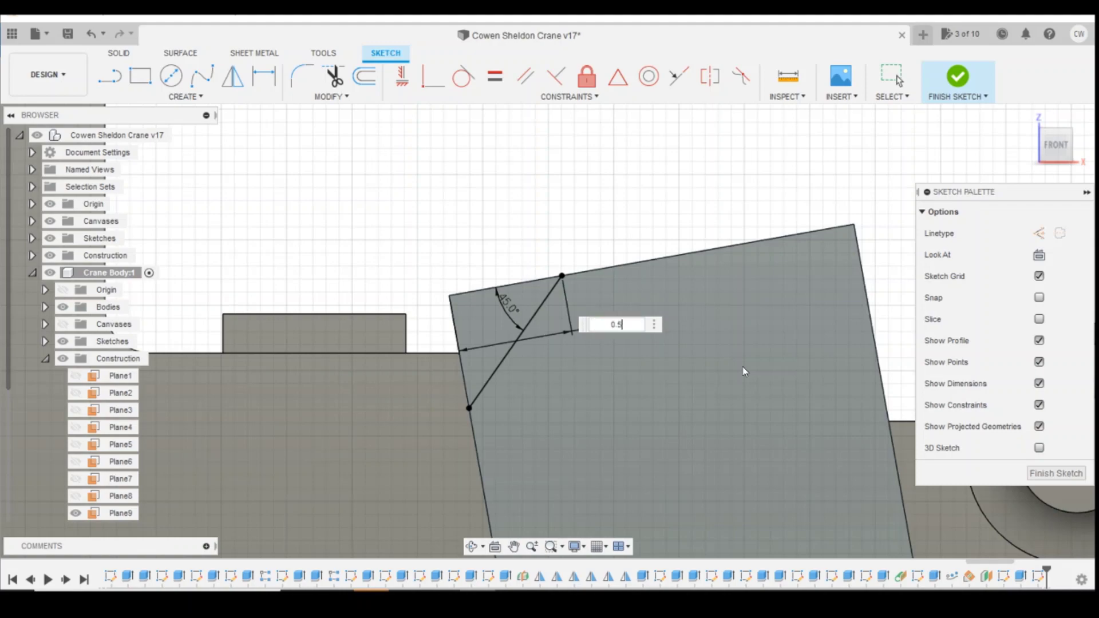
pyautogui.press('Return')
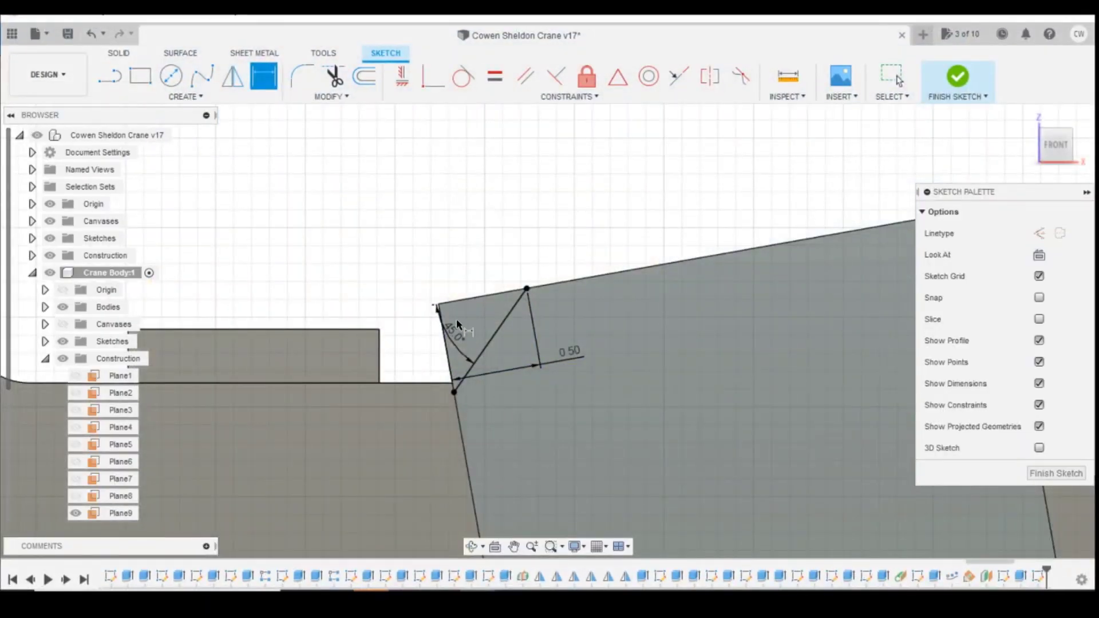
# Extrude the corner triangle about 1.95 mm into the block to cut off the upper corner.
pyautogui.press('Escape')
pyautogui.click(479, 325)
pyautogui.rightClick(481, 327)
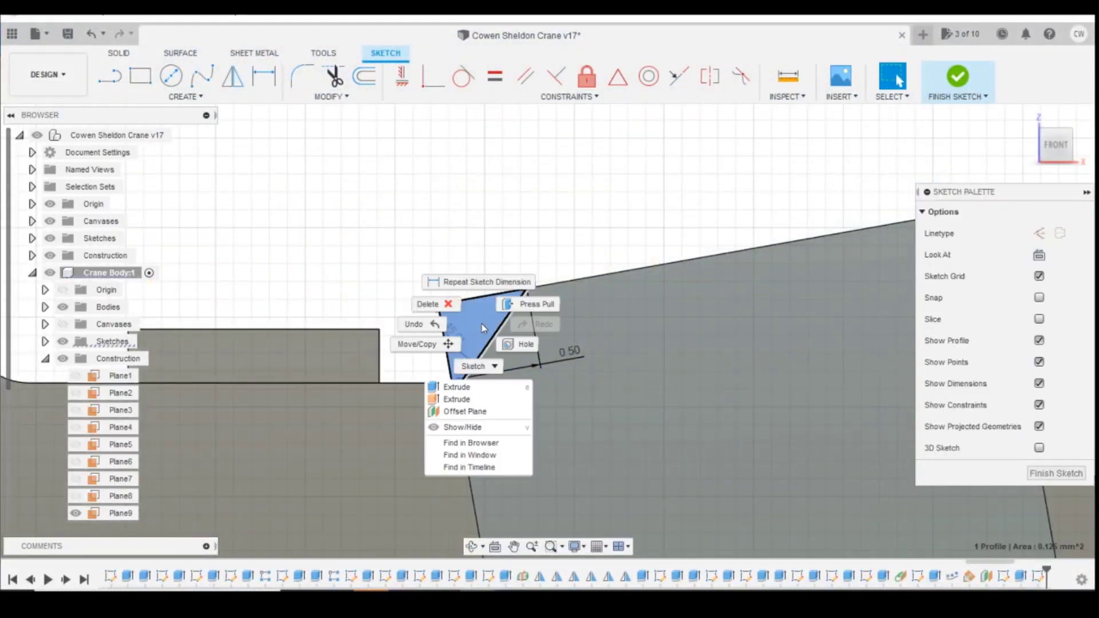
pyautogui.click(477, 400)
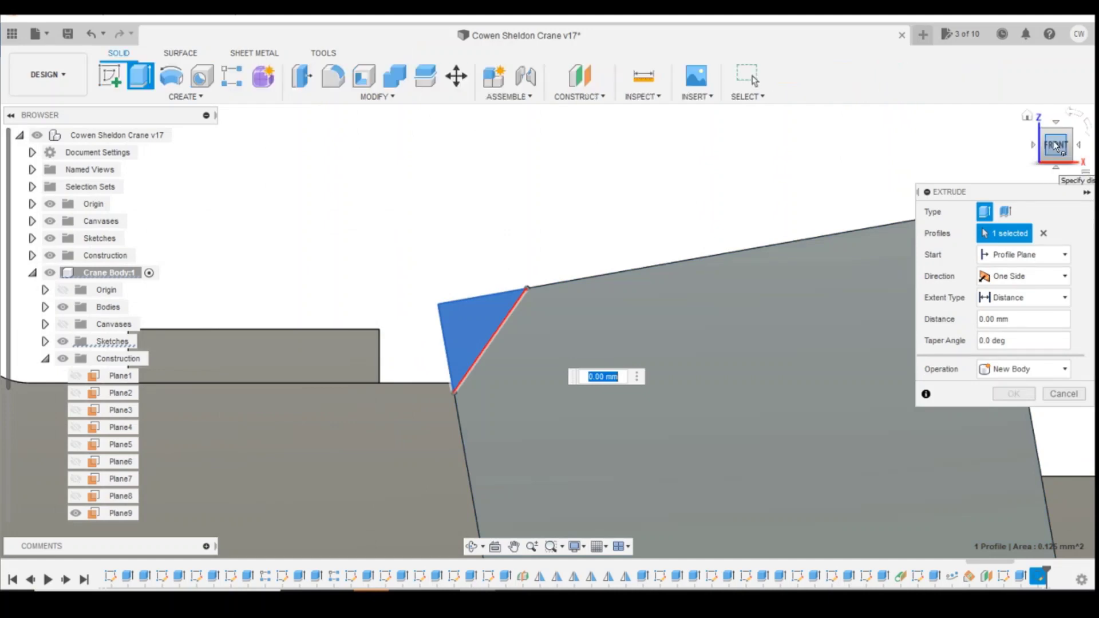
pyautogui.moveTo(539, 344)
pyautogui.keyDown('shift'); pyautogui.mouseDown(button='middle')
pyautogui.moveTo(649, 384)
pyautogui.moveTo(608, 357)
pyautogui.mouseUp(button='middle'); pyautogui.keyUp('shift')
pyautogui.moveTo(610, 358); pyautogui.dragTo(771, 378)
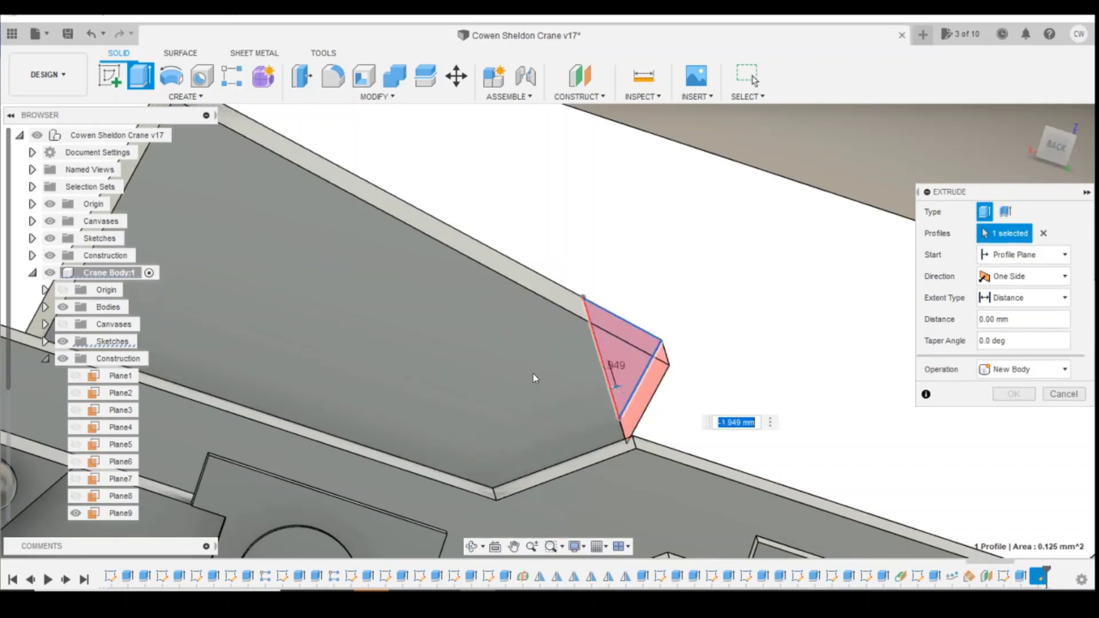
pyautogui.click(1014, 415)
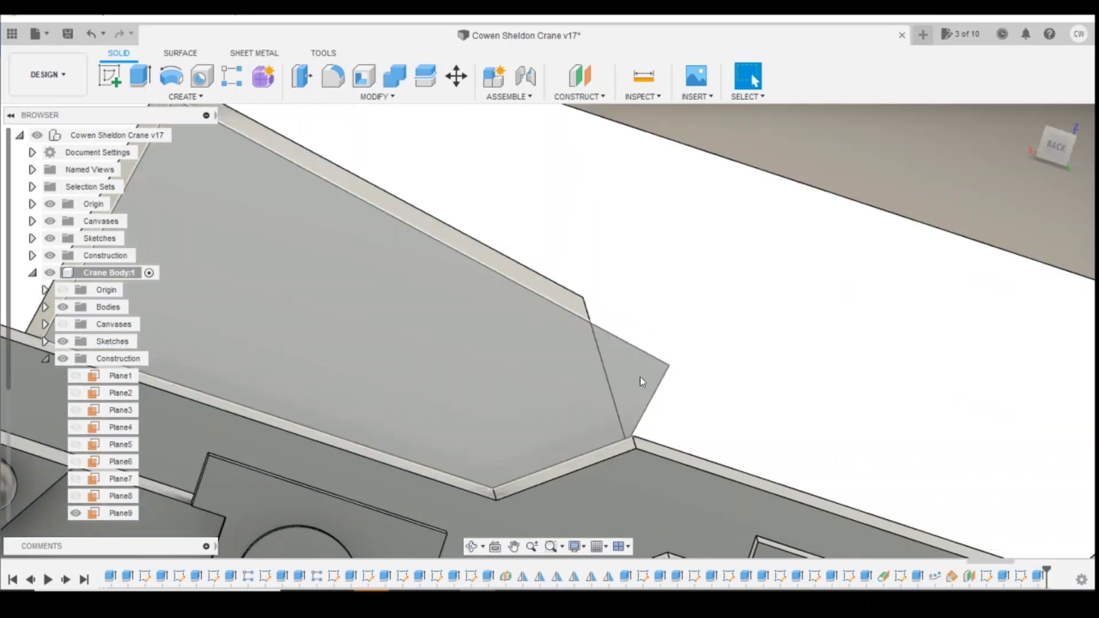
# Extrude the leftover triangular face at the back of the corner cut as a cut to remove the remaining sliver.
pyautogui.moveTo(1057, 149); pyautogui.dragTo(981, 158)
pyautogui.click(218, 300)
pyautogui.rightClick(219, 300)
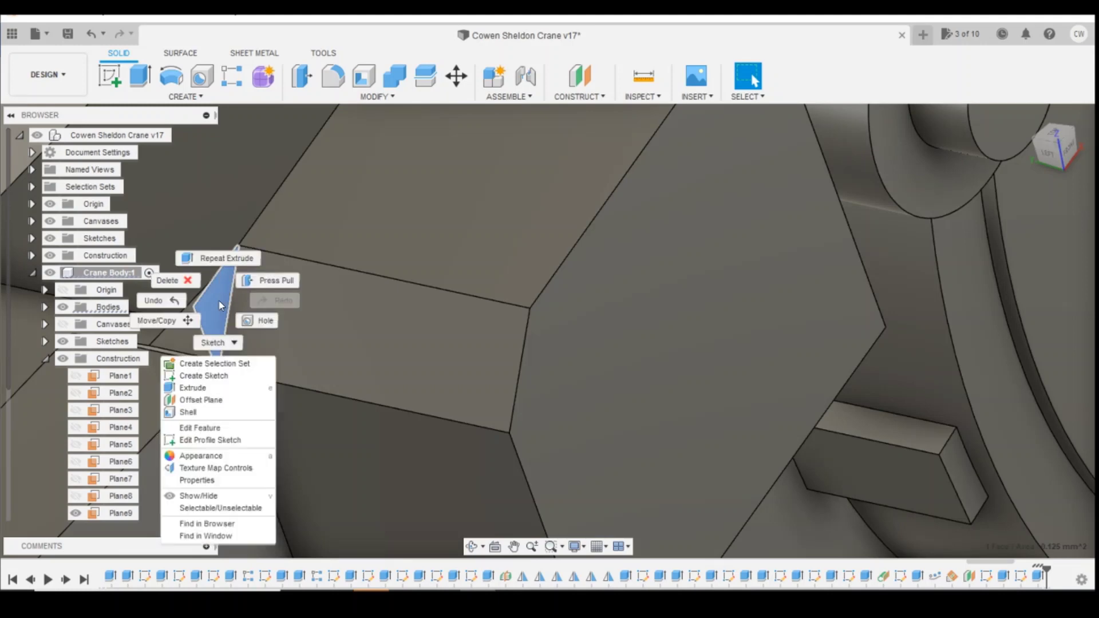
pyautogui.click(221, 388)
pyautogui.moveTo(232, 304); pyautogui.dragTo(220, 302)
pyautogui.click(1012, 415)
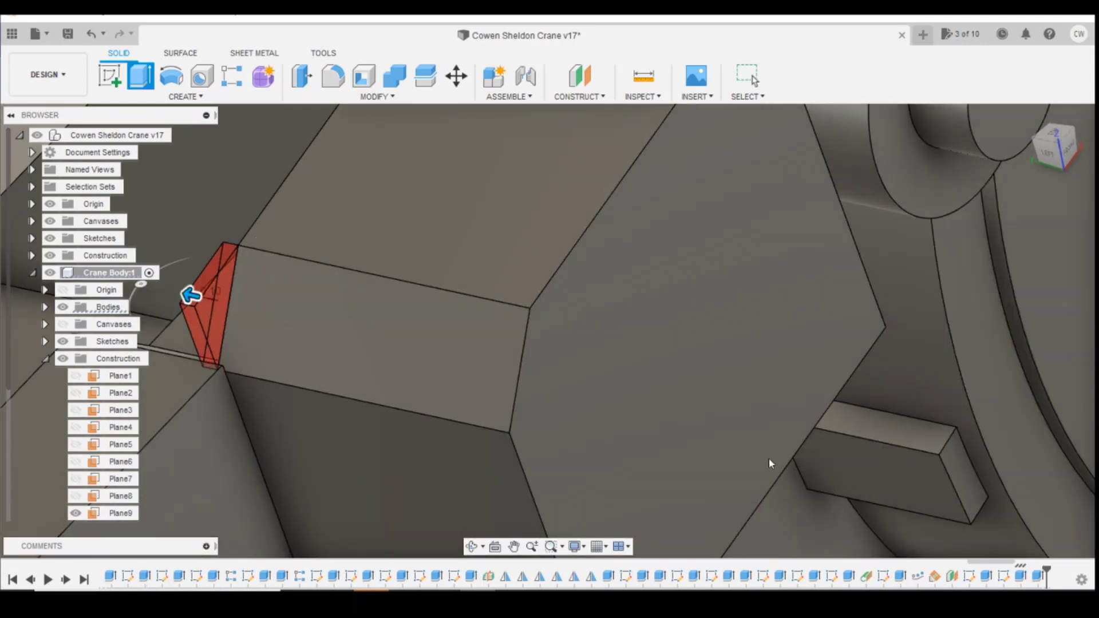
# Check the reference crane photo and start a sketch on the block's end face away from the drum, capturing the moved components' position.
pyautogui.moveTo(1052, 147)
pyautogui.mouseDown()
pyautogui.moveTo(1038, 170)
pyautogui.moveTo(1064, 180)
pyautogui.moveTo(948, 168)
pyautogui.mouseUp()
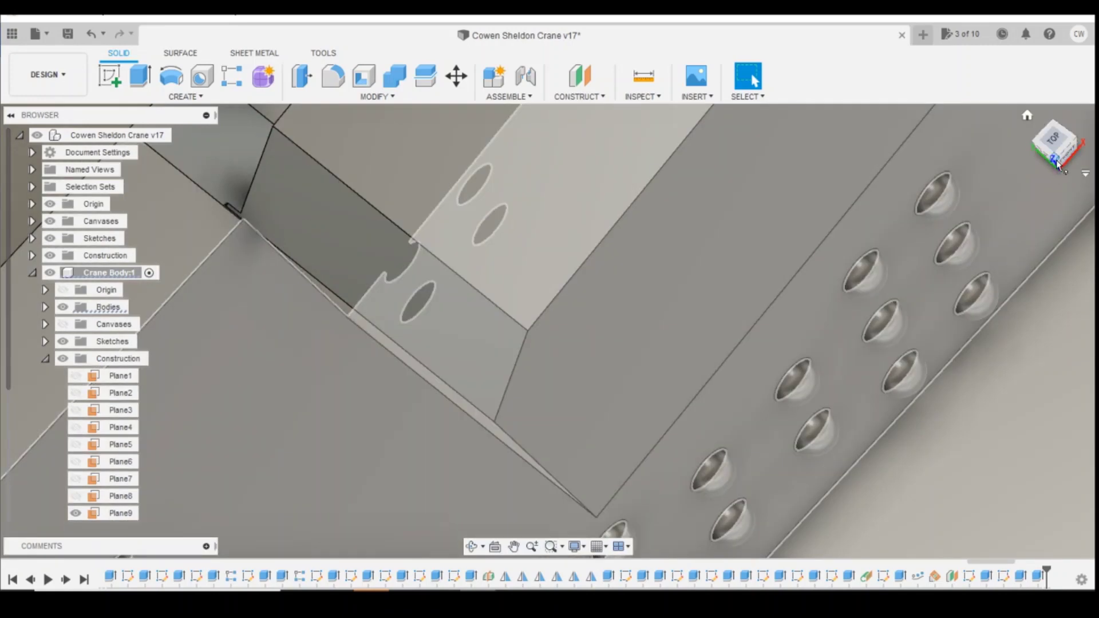
pyautogui.moveTo(1058, 165); pyautogui.dragTo(1060, 129)
pyautogui.scroll(-5, 561, 274)
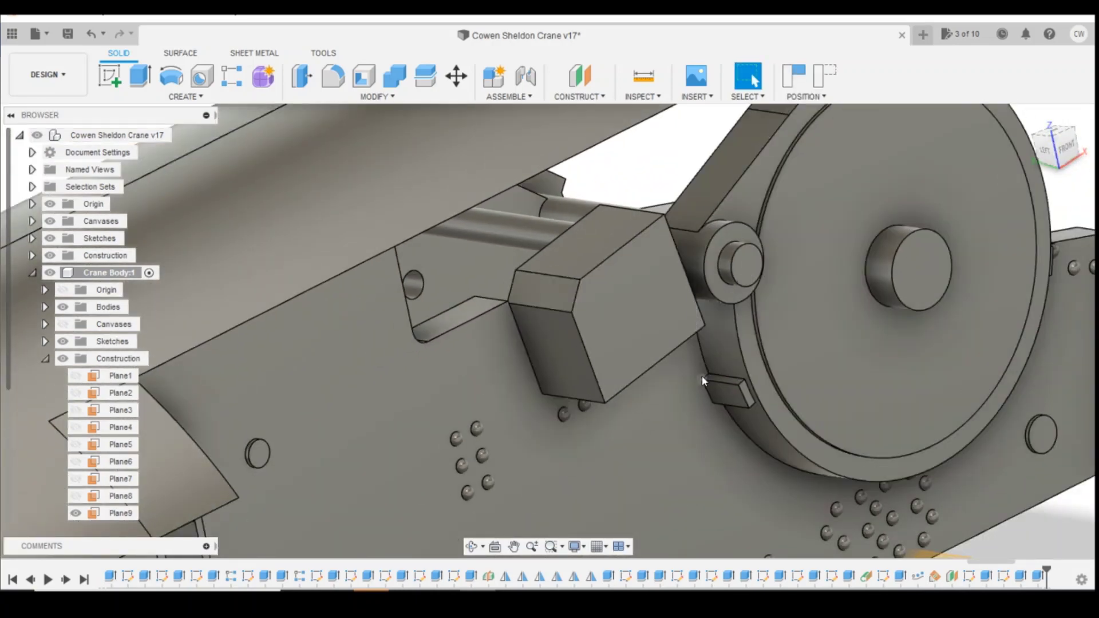
pyautogui.click(504, 597)
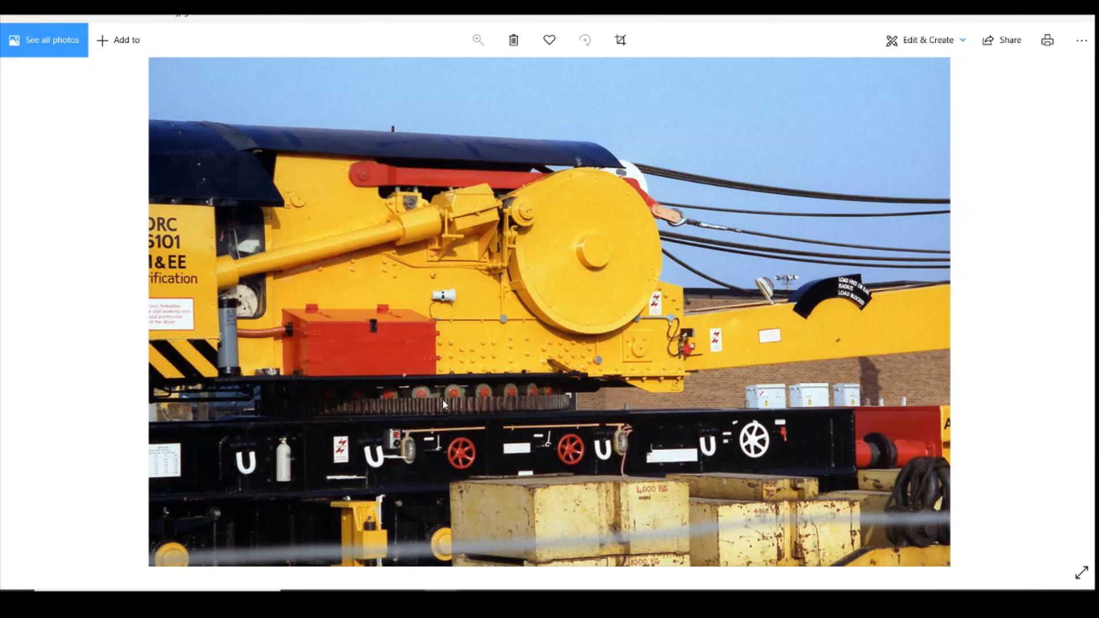
pyautogui.click(506, 598)
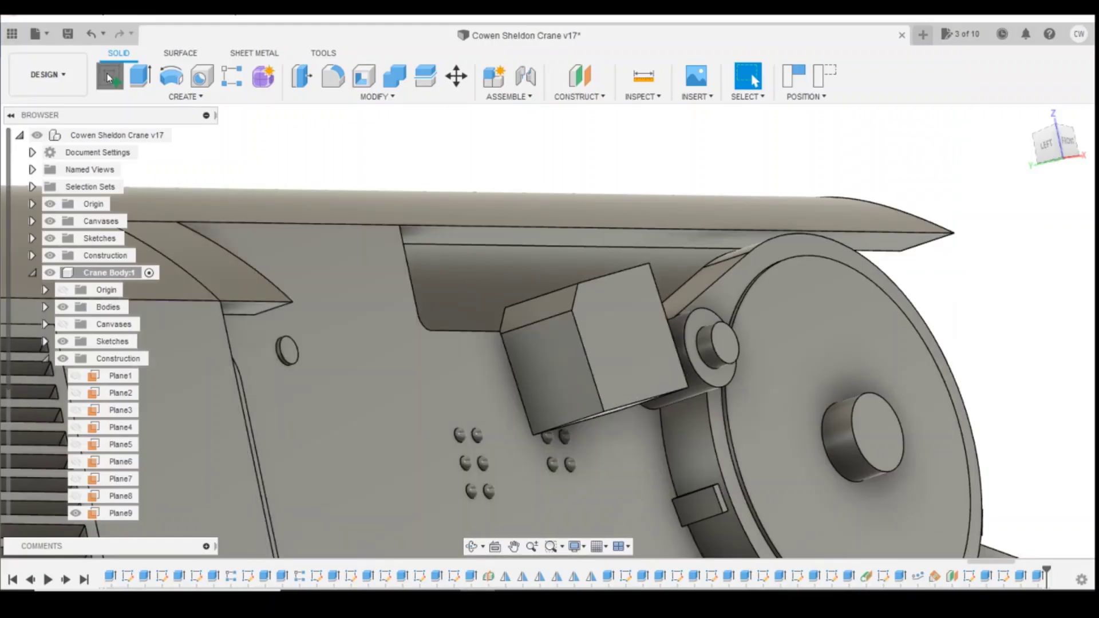
pyautogui.click(573, 398)
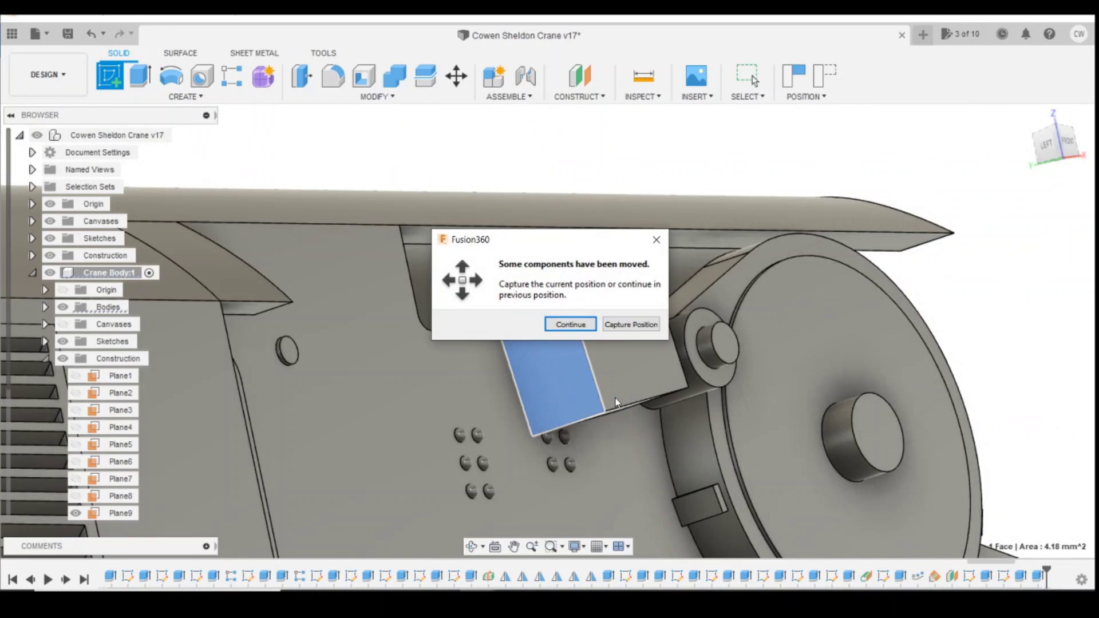
pyautogui.click(626, 325)
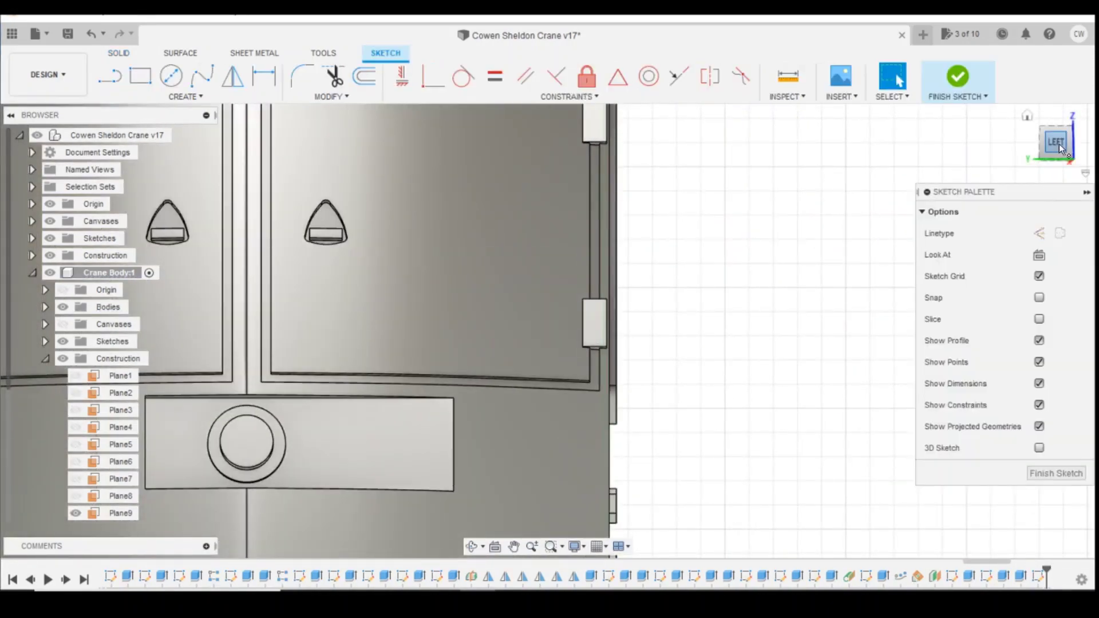
# Draw a slanted line from just above the end face's outer lower corner to its lower corner at the crane body.
pyautogui.click(1060, 149)
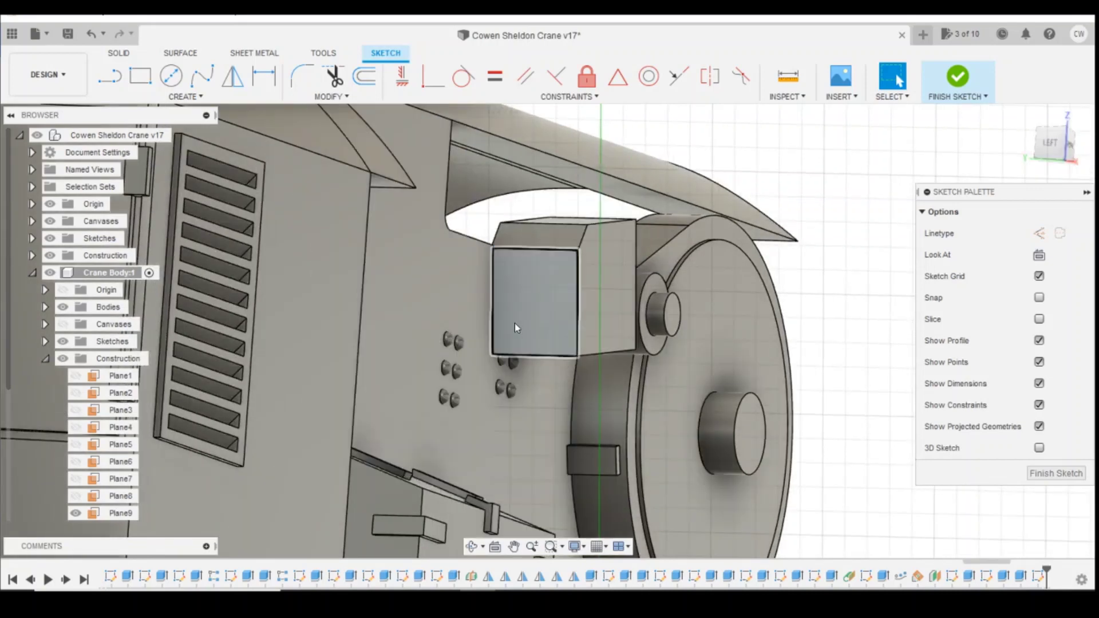
pyautogui.scroll(3, 515, 324)
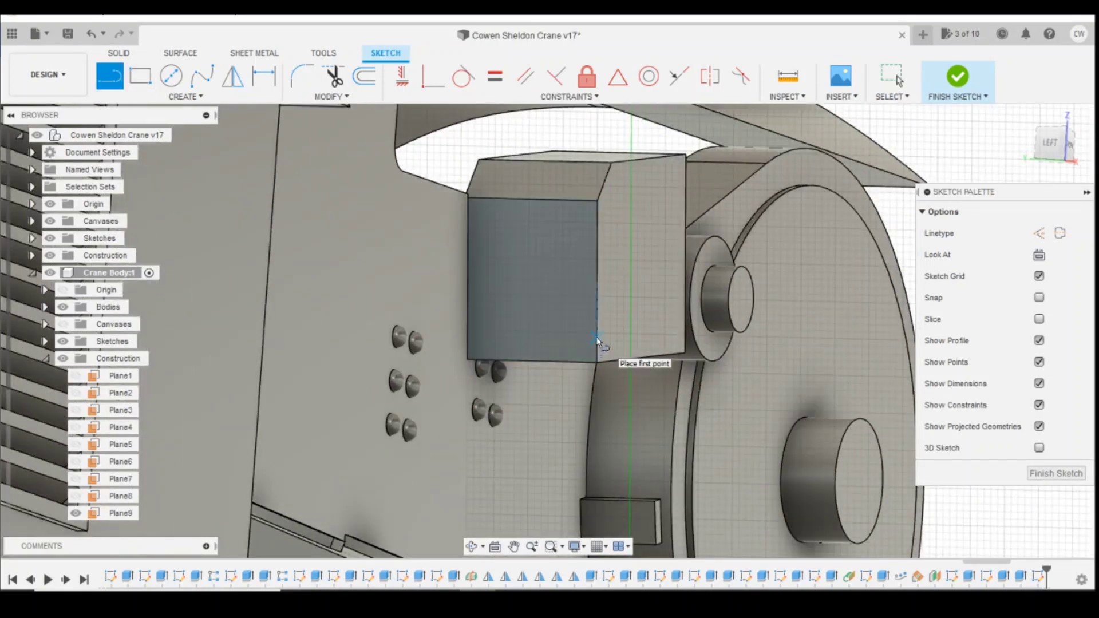
pyautogui.click(468, 360)
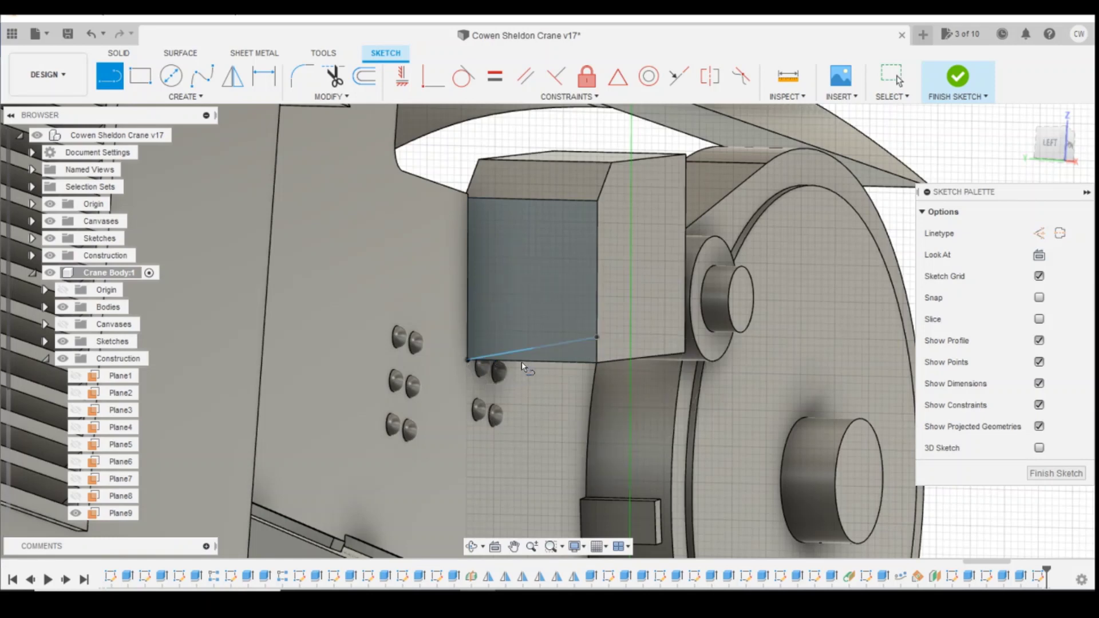
pyautogui.scroll(2, 555, 364)
# Dimension the height of the slanted line's raised end above the face's lower corner, setting it to 0.3 mm.
pyautogui.press('d')
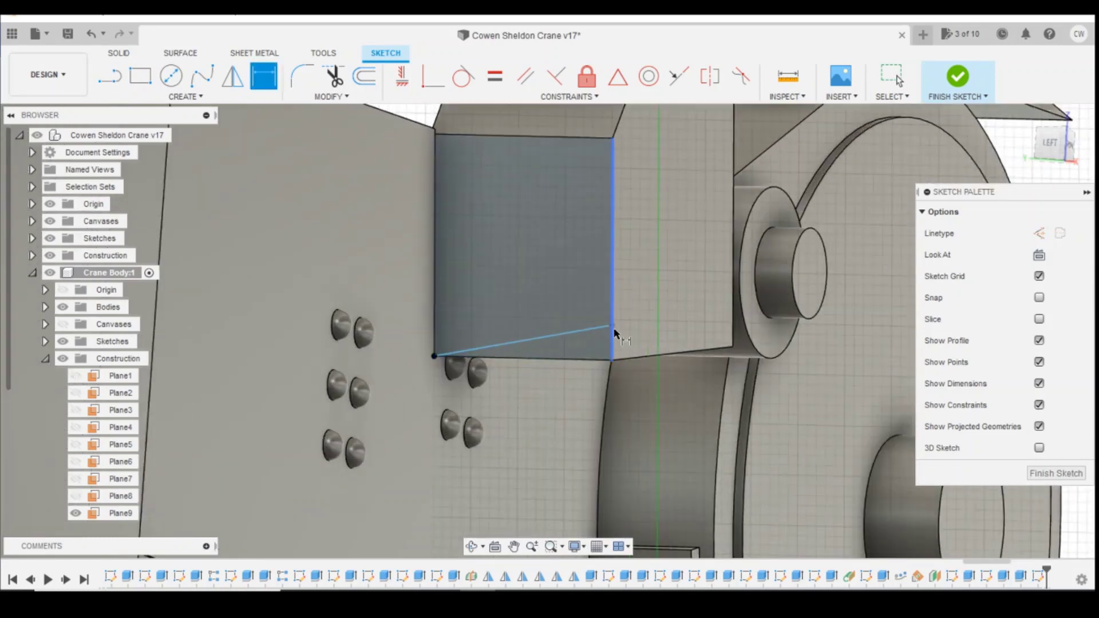
pyautogui.click(635, 346)
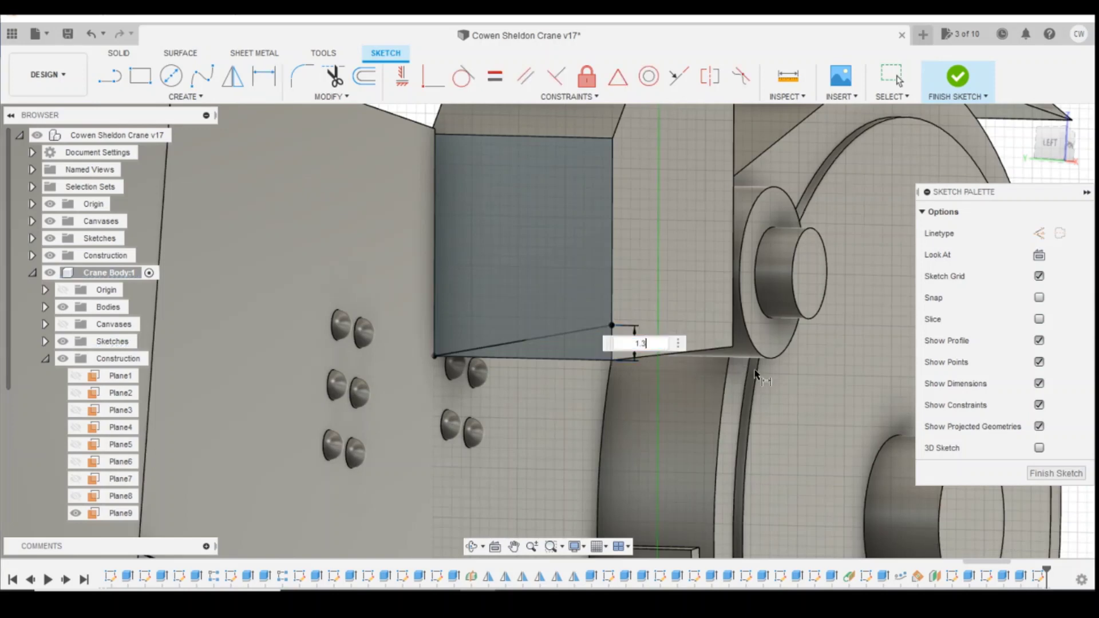
pyautogui.write('1.3')
pyautogui.press('Return')
pyautogui.doubleClick(634, 297)
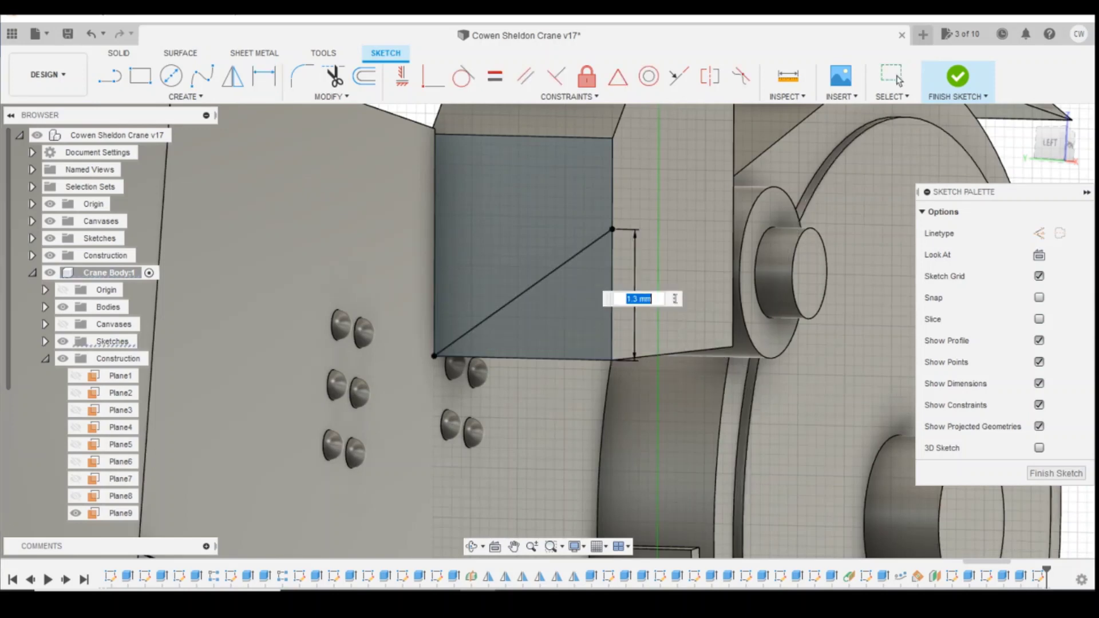
pyautogui.press('Return')
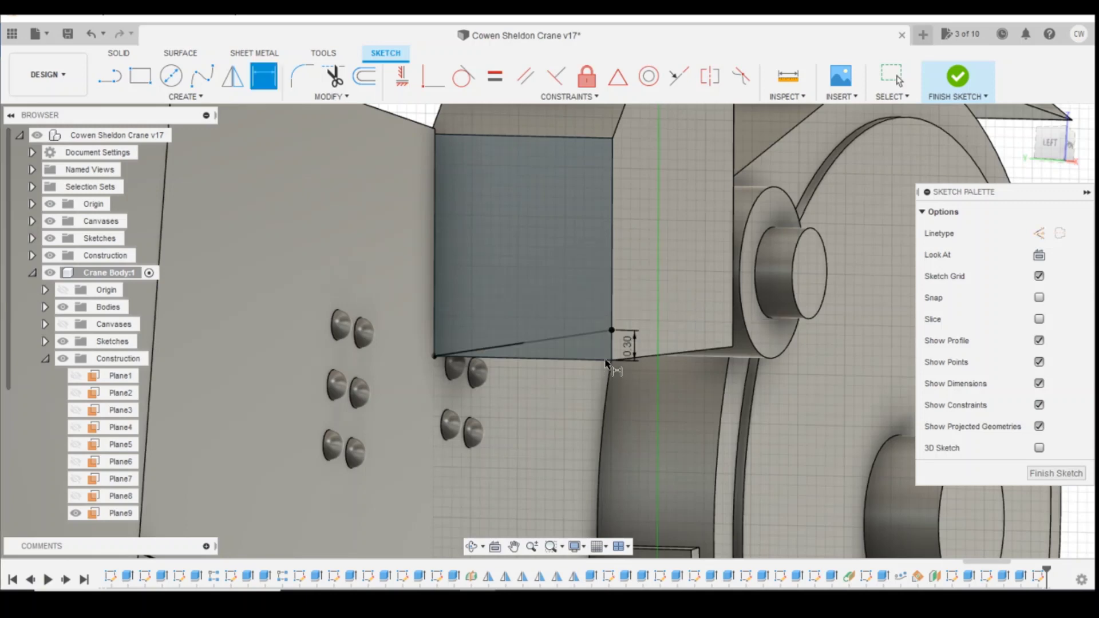
# Extrude the thin triangle under the slanted line 3.143 mm as a cut along the block's underside.
pyautogui.press('Escape')
pyautogui.click(596, 342)
pyautogui.rightClick(593, 344)
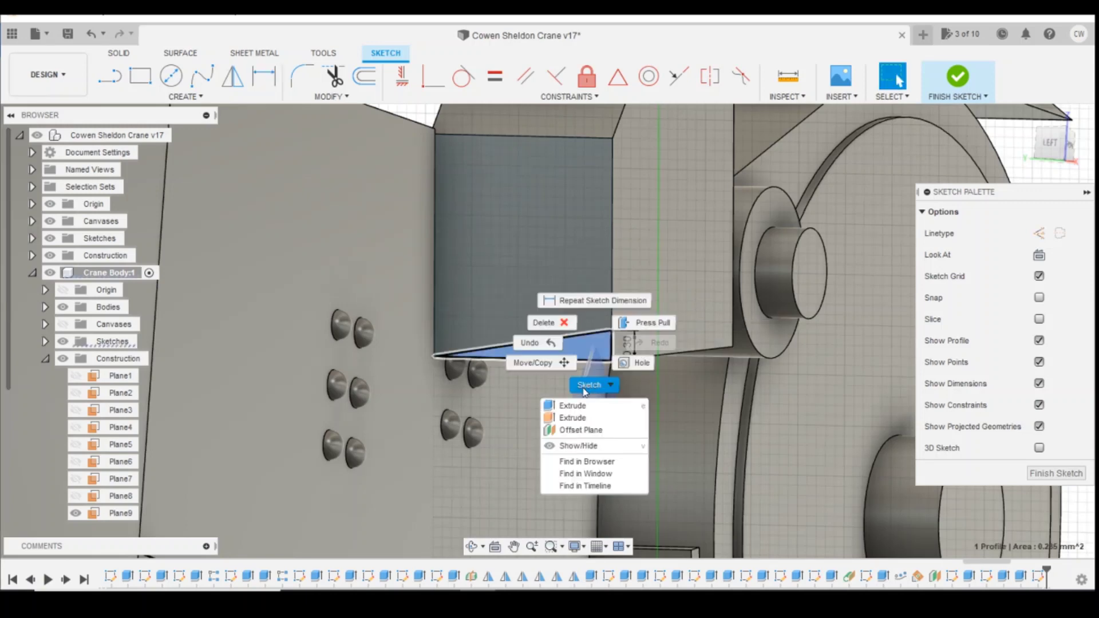
pyautogui.click(572, 405)
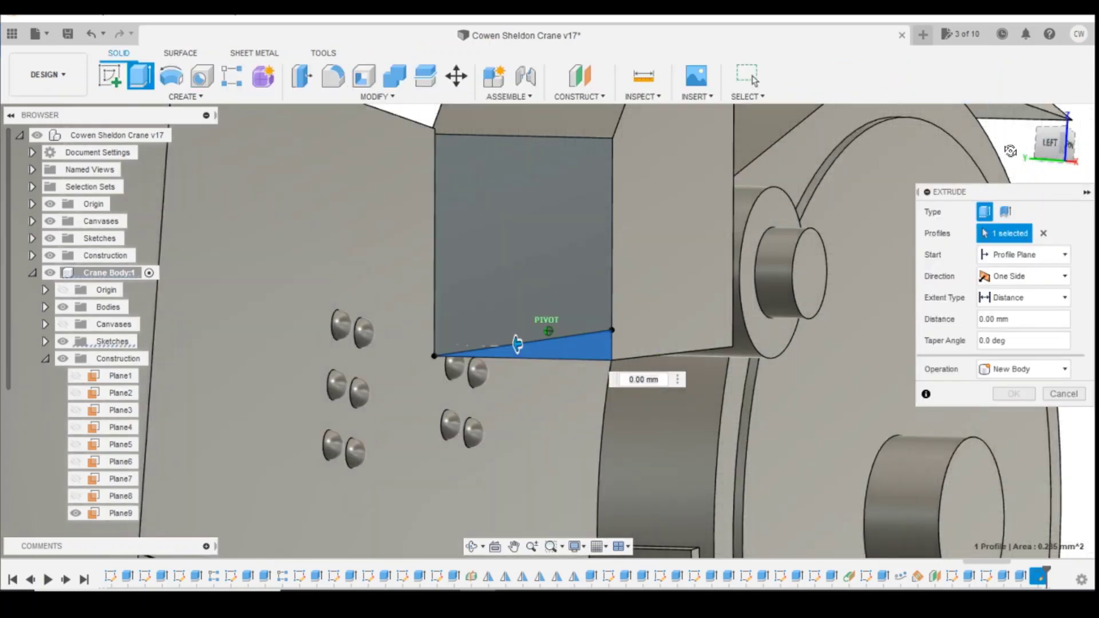
pyautogui.keyDown('shift'); pyautogui.moveTo(1011, 151); pyautogui.dragTo(670, 194, button='middle'); pyautogui.keyUp('shift')
pyautogui.moveTo(544, 344); pyautogui.dragTo(878, 296)
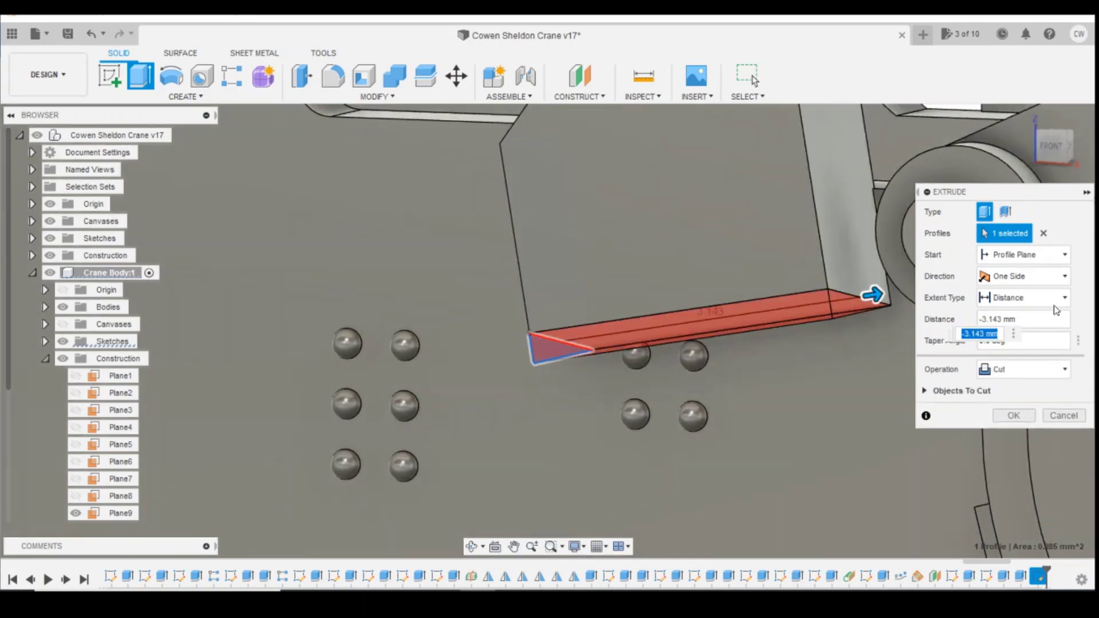
pyautogui.click(1014, 417)
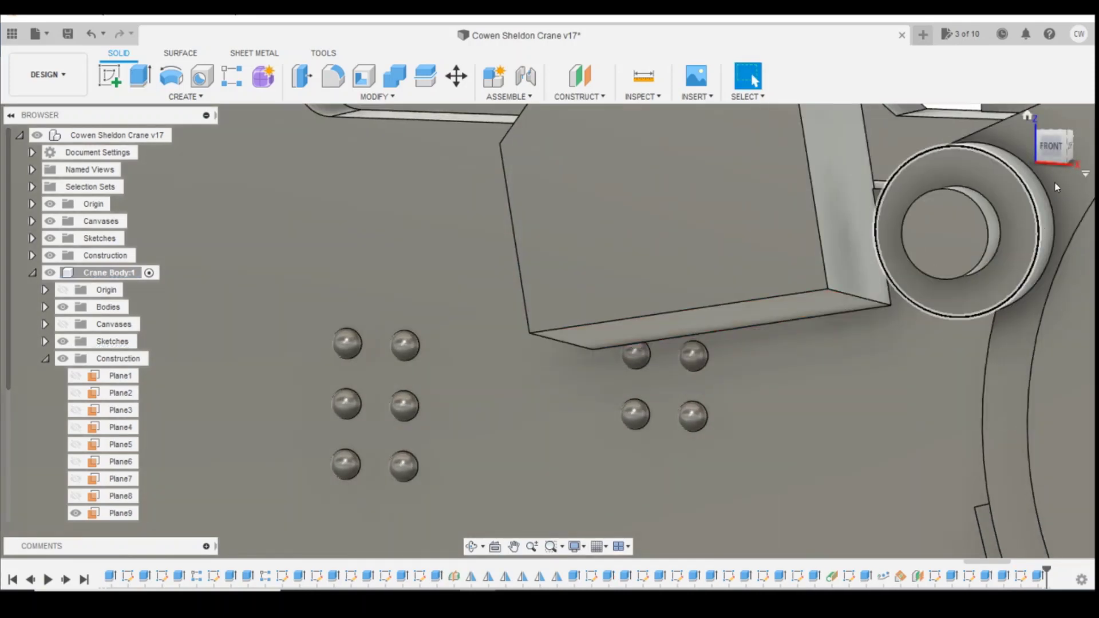
# Compare the block with the reference crane photo and start a new sketch on the block's front face.
pyautogui.moveTo(1060, 149); pyautogui.dragTo(1094, 160)
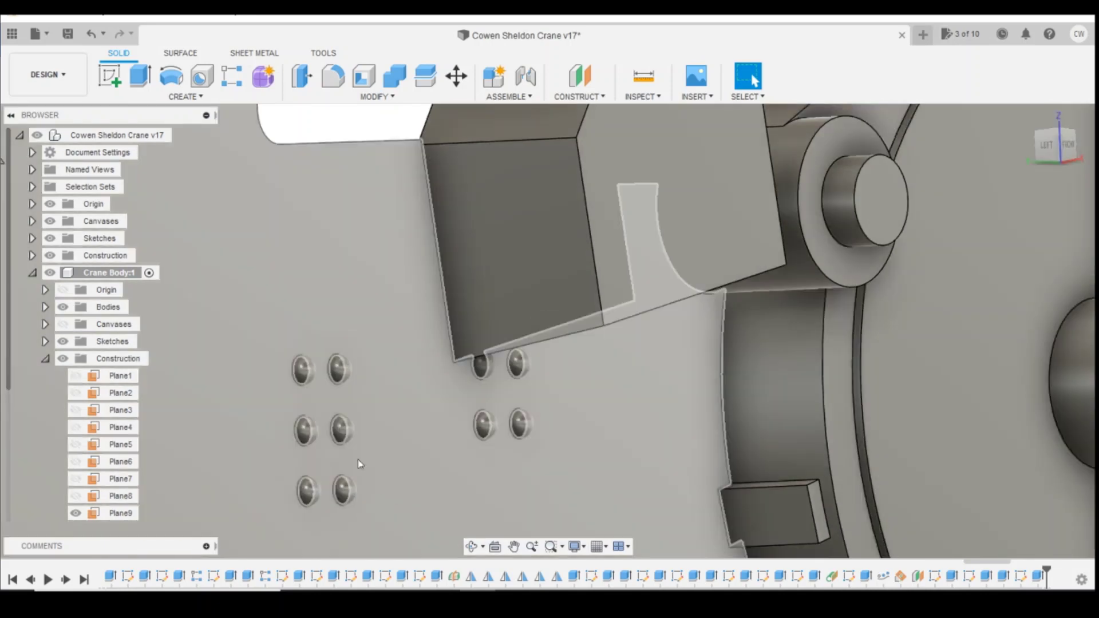
pyautogui.scroll(-5, 914, 290)
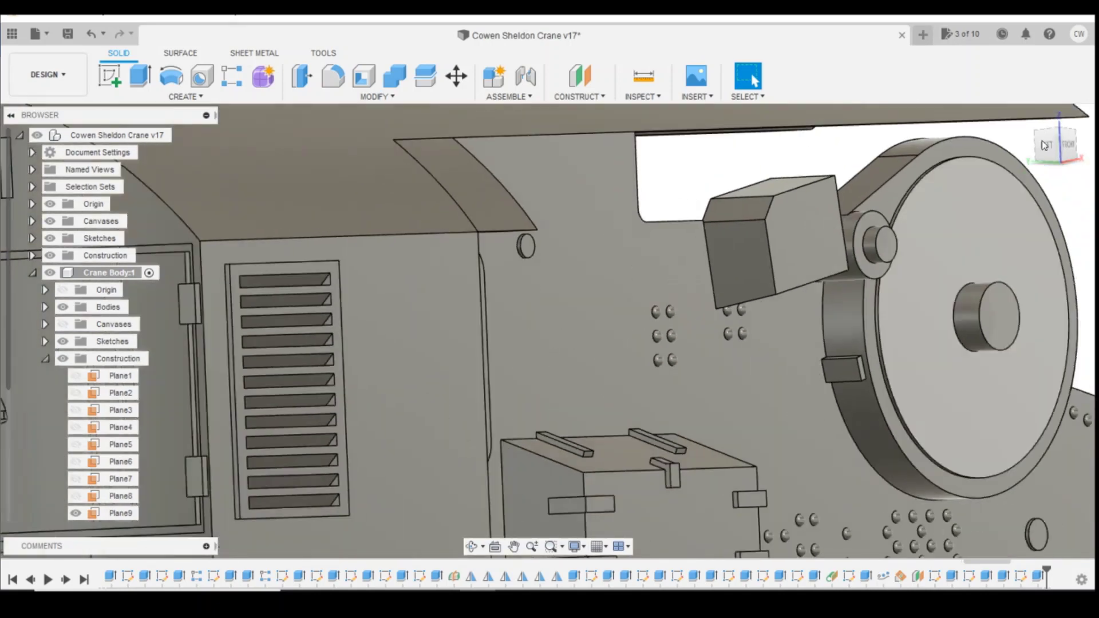
pyautogui.moveTo(1056, 152); pyautogui.dragTo(1034, 150)
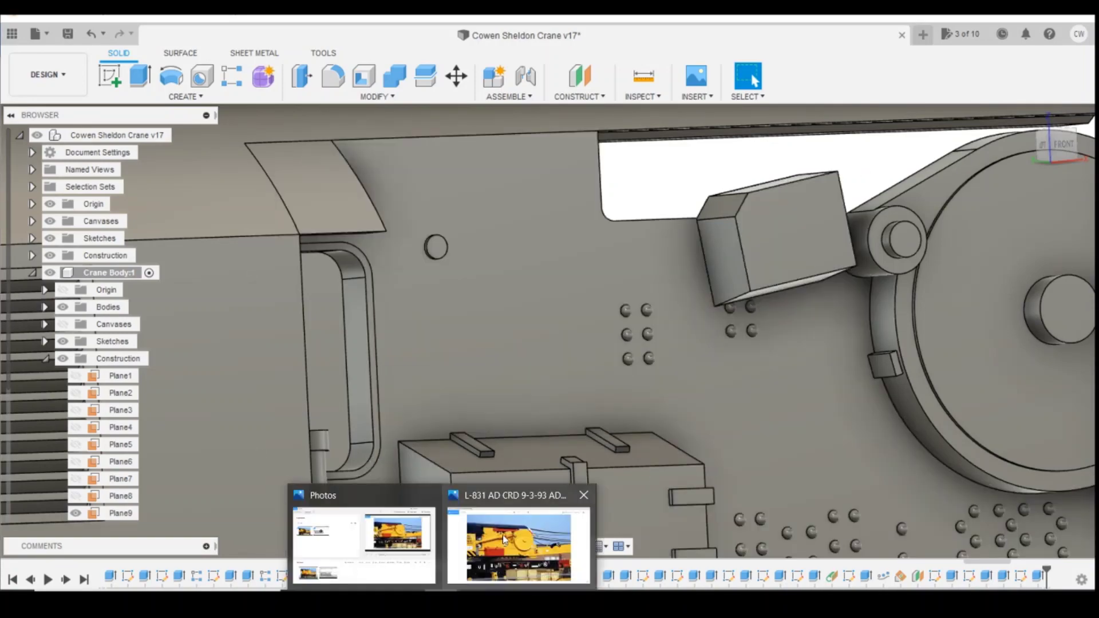
pyautogui.click(503, 535)
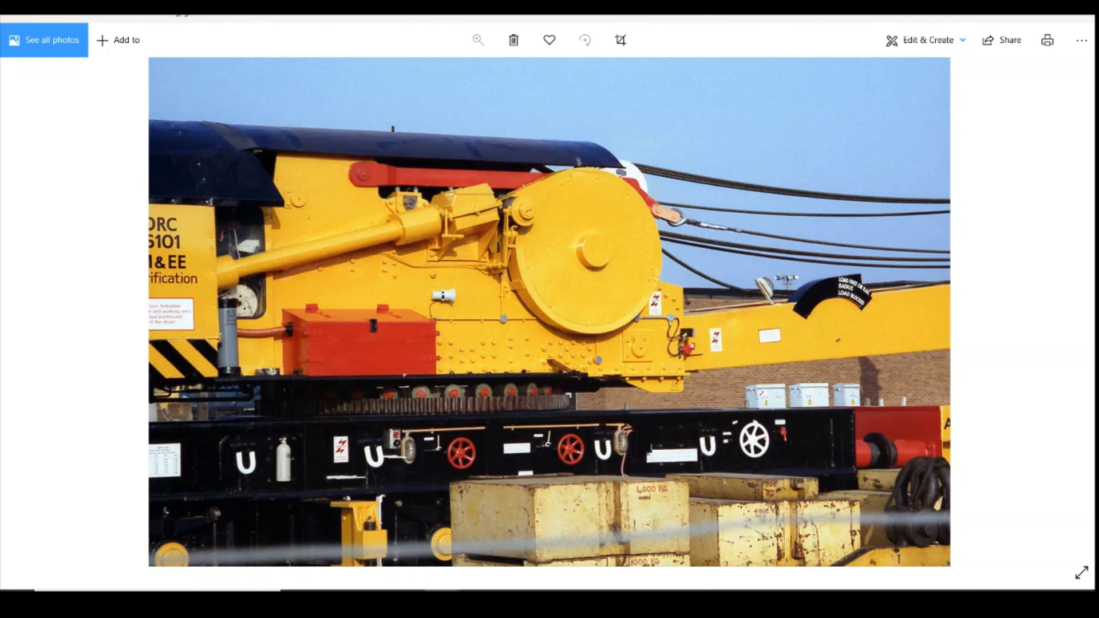
pyautogui.click(832, 601)
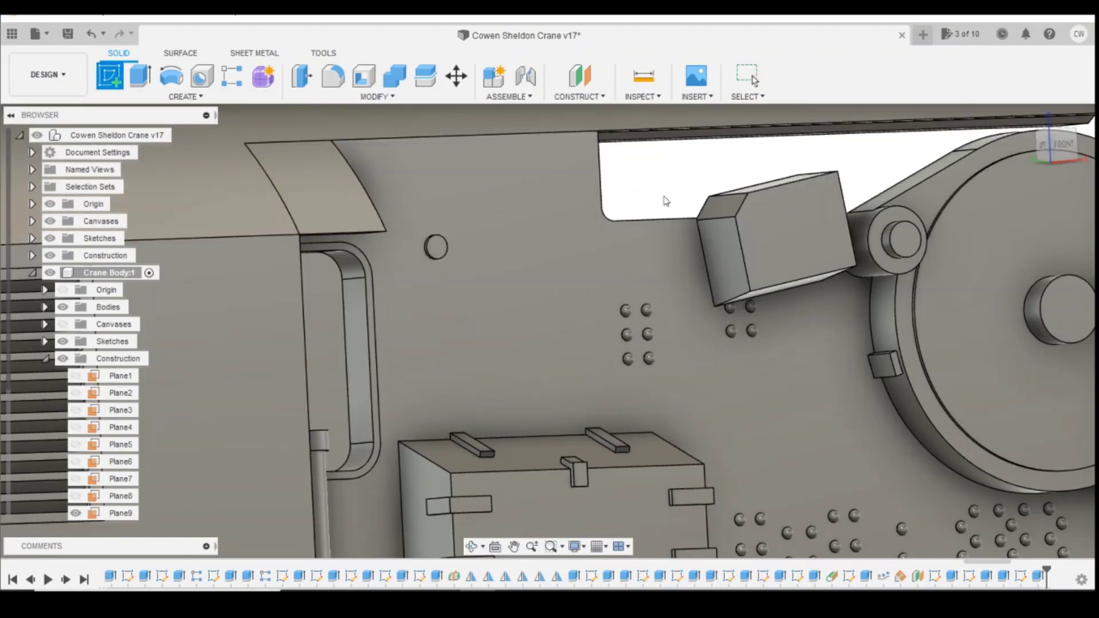
pyautogui.click(827, 228)
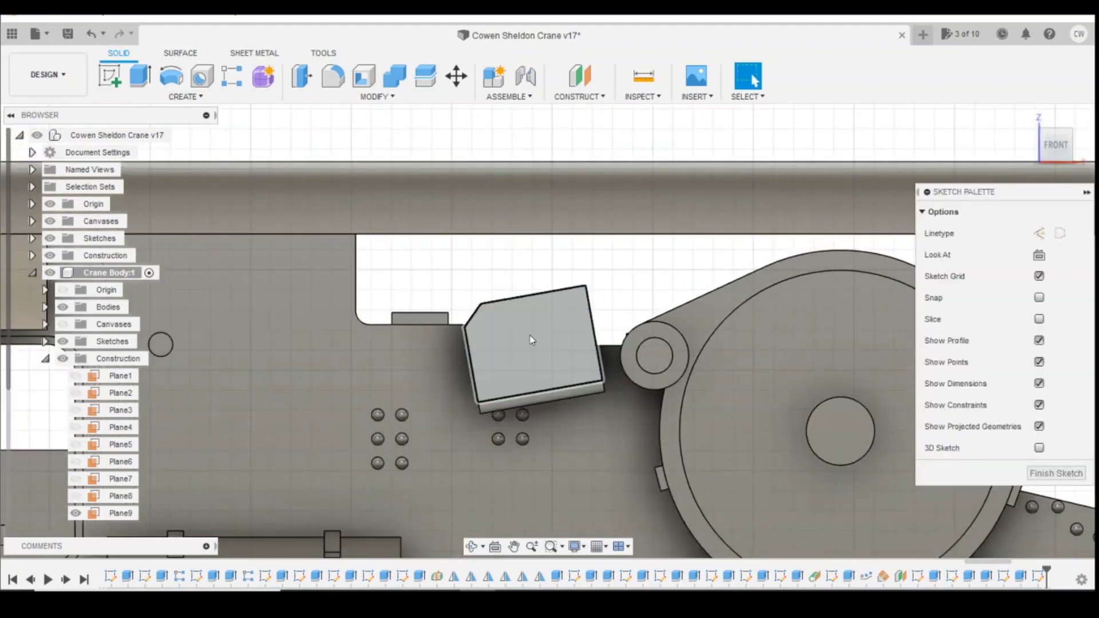
pyautogui.scroll(4, 531, 340)
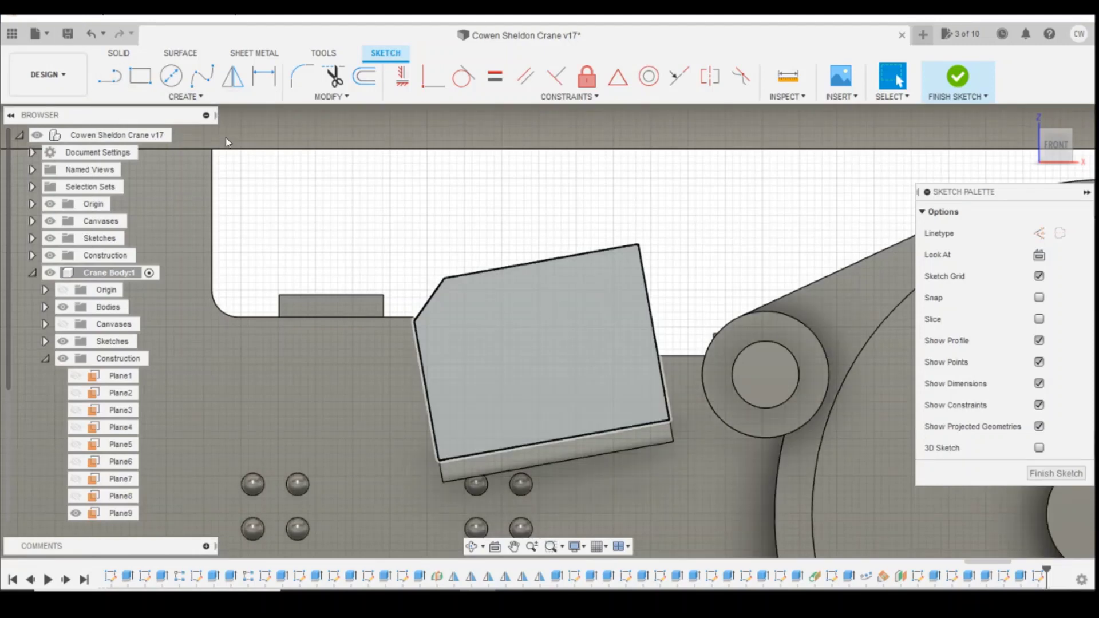
# Draw a horizontal line about 2.7 mm long across the block's front face from its chamfer's top corner to the drum-side edge, checking the reference photo.
pyautogui.click(110, 80)
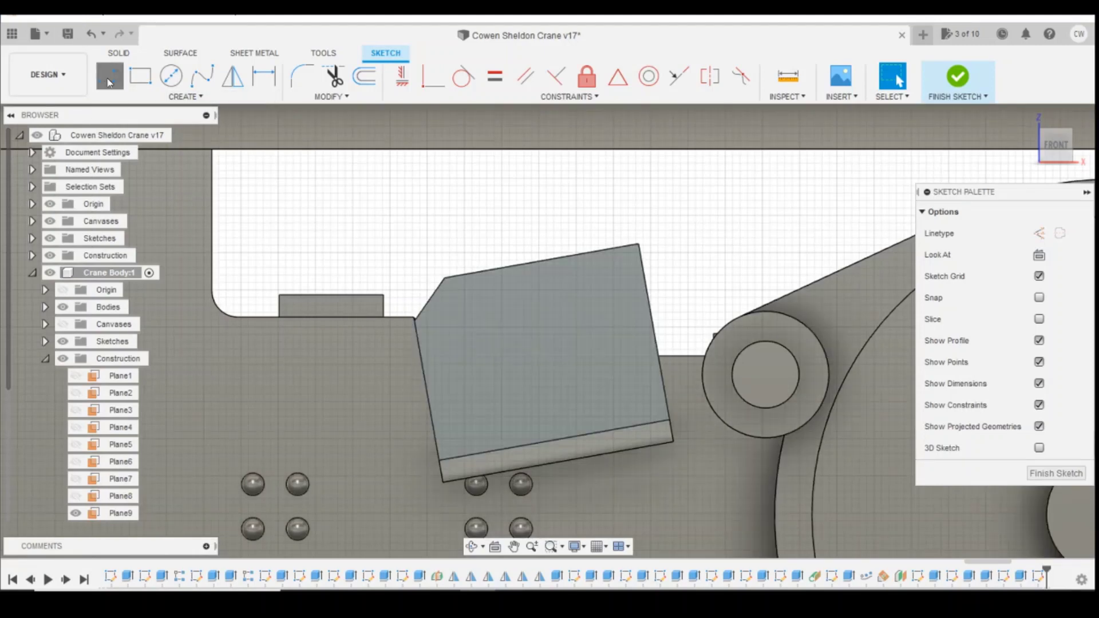
pyautogui.click(445, 279)
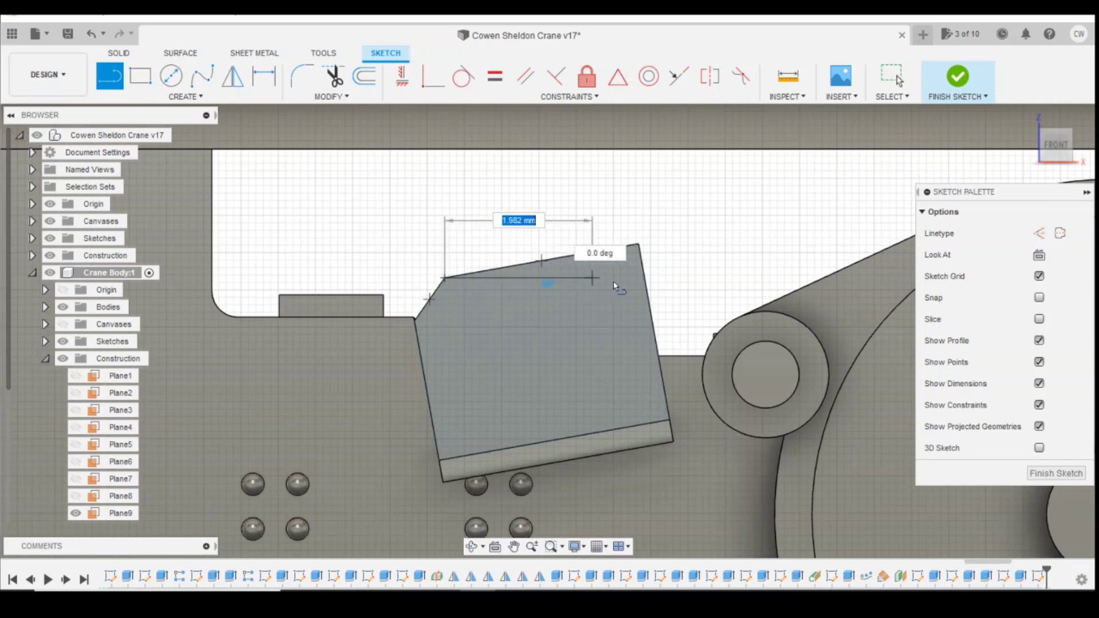
pyautogui.click(645, 280)
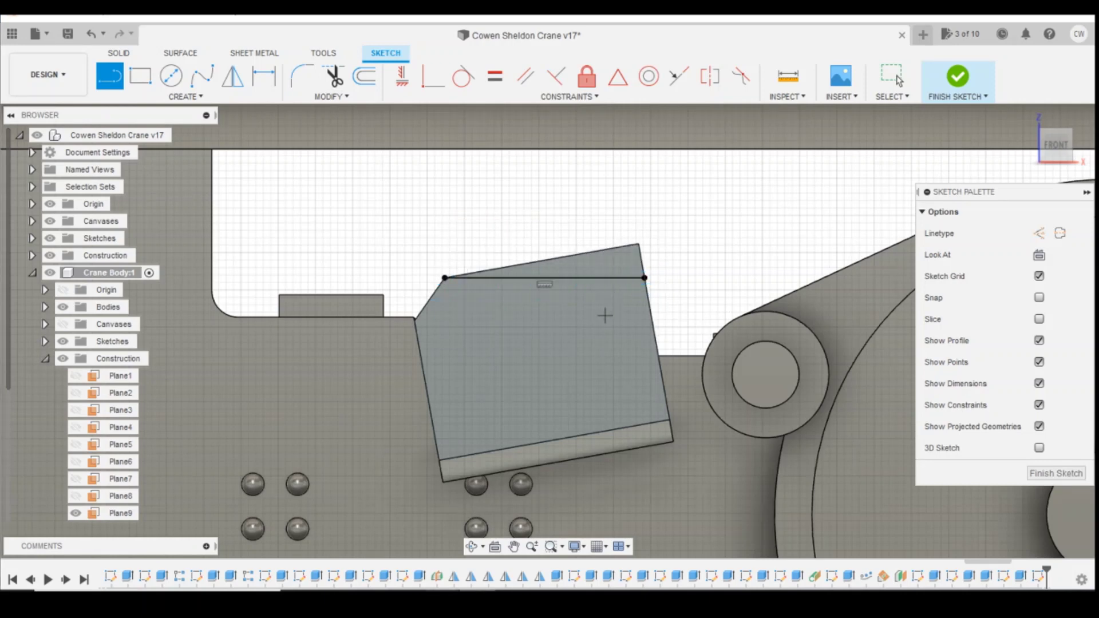
pyautogui.click(584, 496)
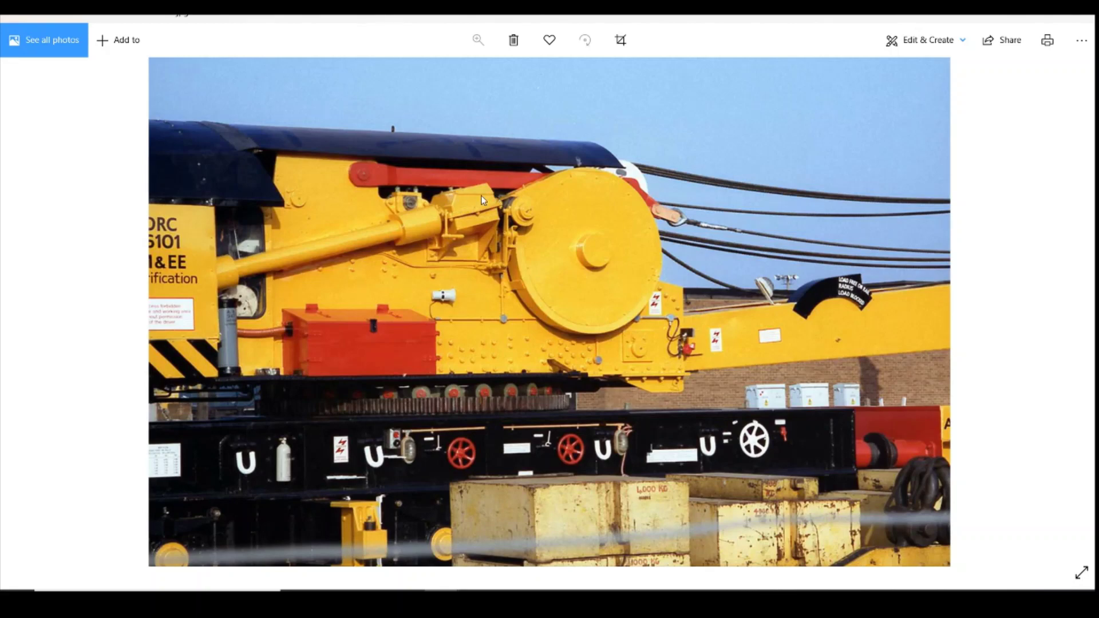
pyautogui.hotkey('alt', 'Tab')
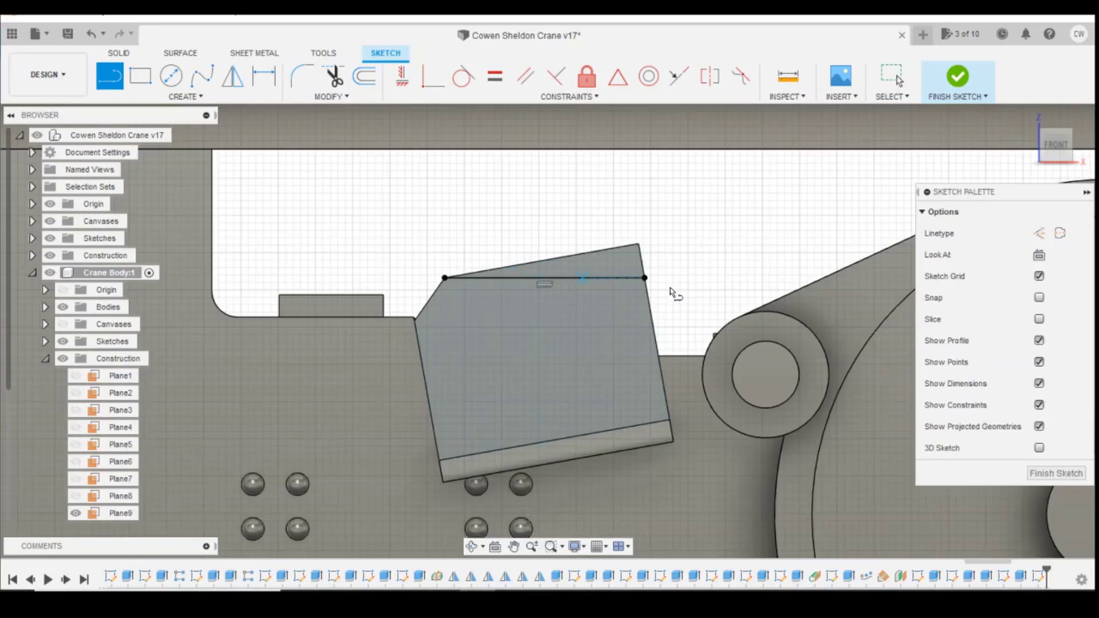
pyautogui.click(950, 101)
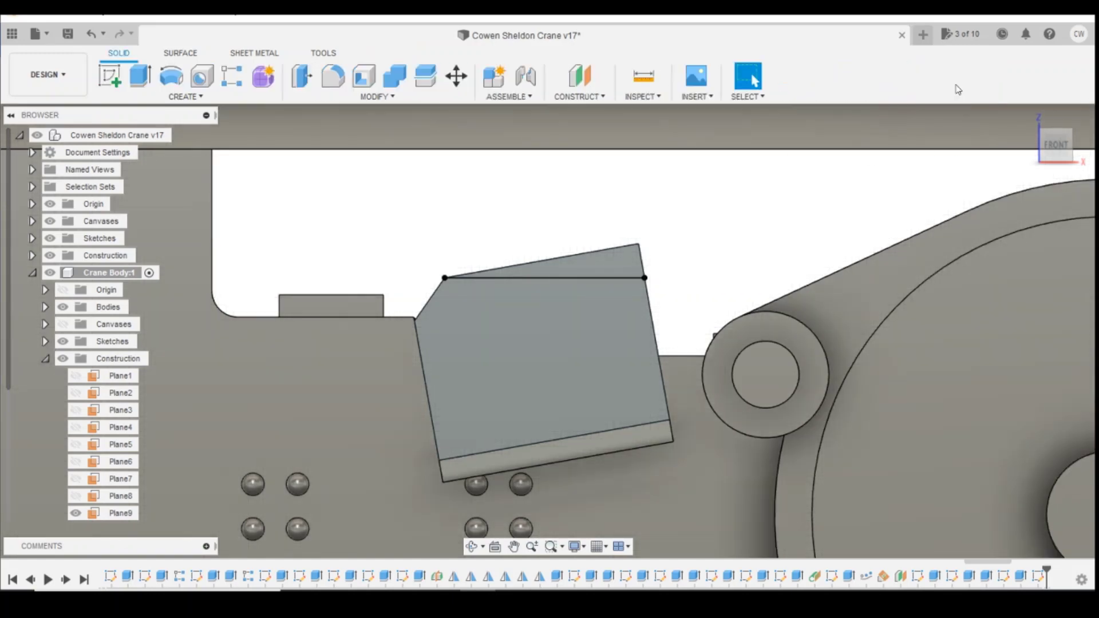
# Create a construction plane at 35 degrees through the horizontal line on the block's front face, comparing the slope with the reference photo.
pyautogui.click(577, 97)
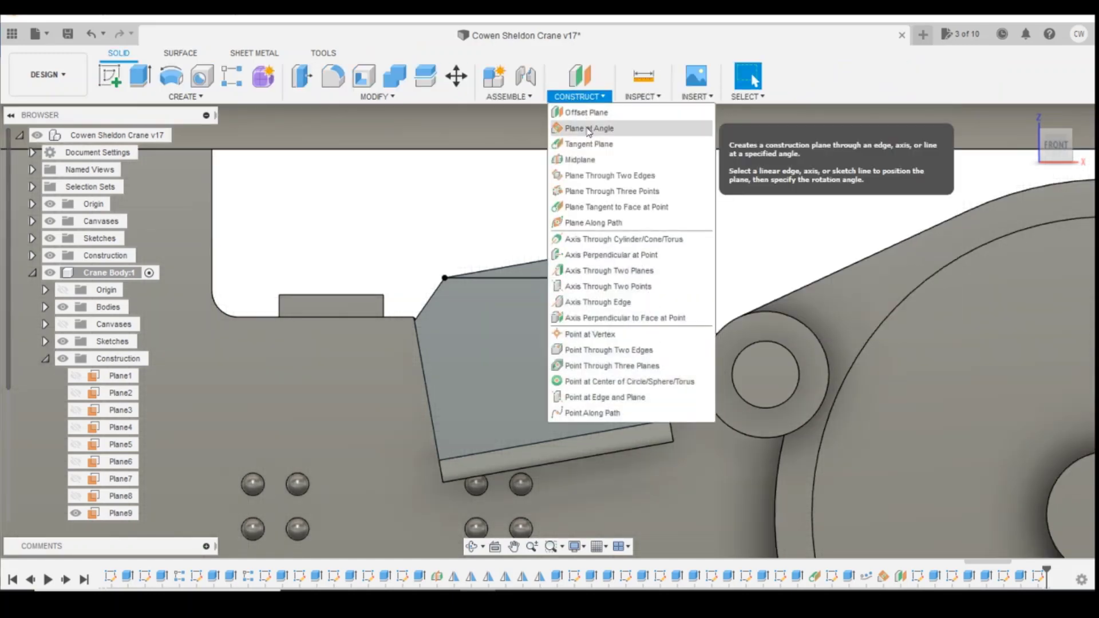
pyautogui.click(587, 128)
pyautogui.click(576, 278)
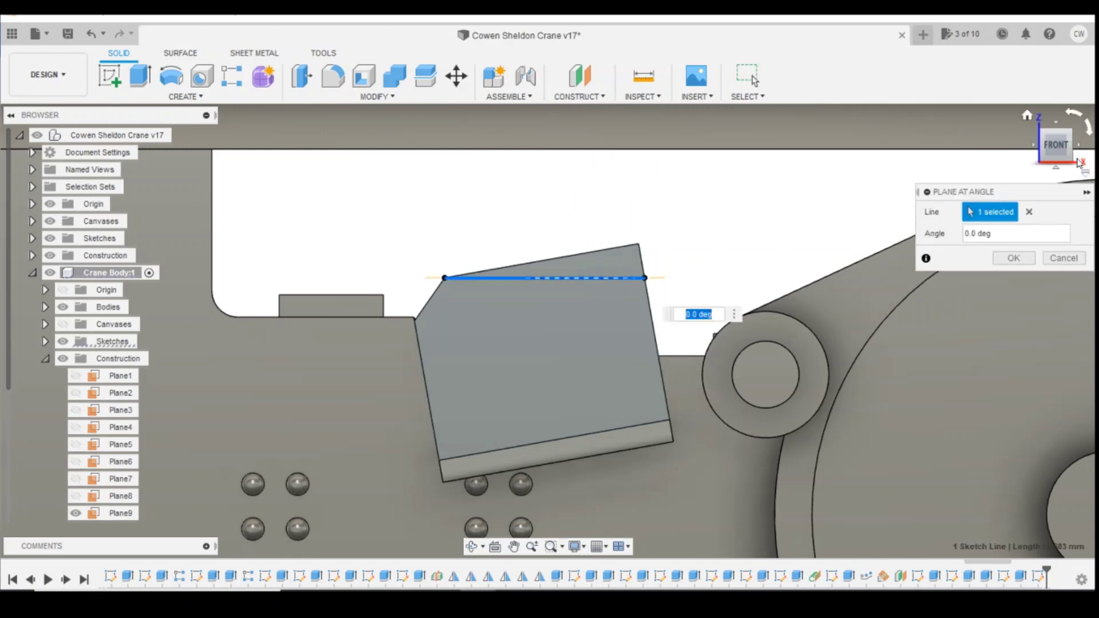
pyautogui.moveTo(1052, 146); pyautogui.dragTo(961, 163)
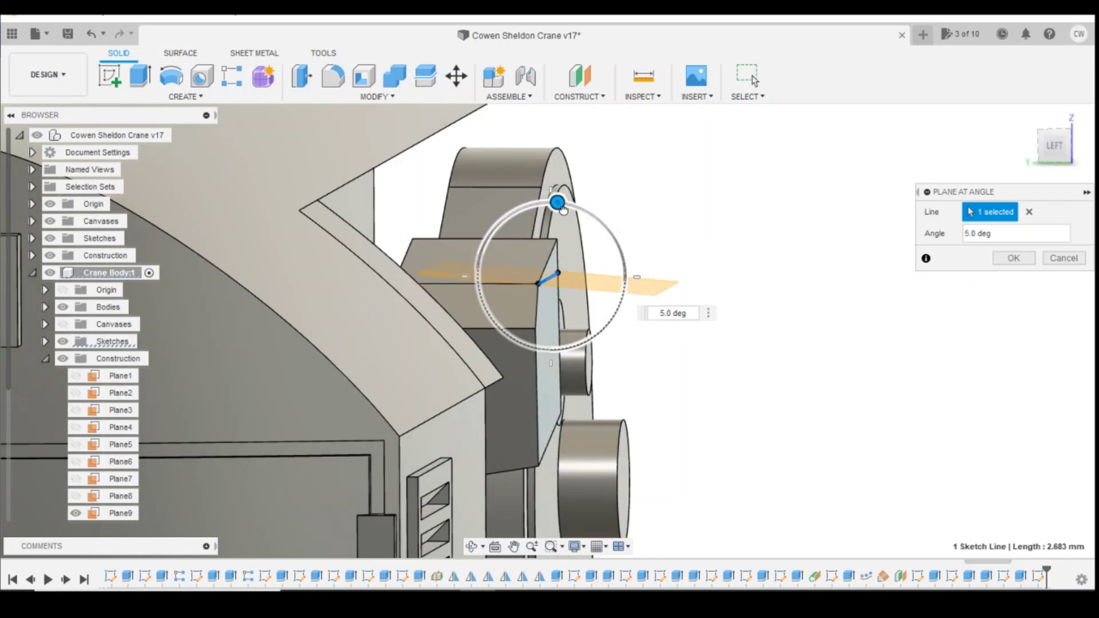
pyautogui.moveTo(557, 208); pyautogui.dragTo(588, 231)
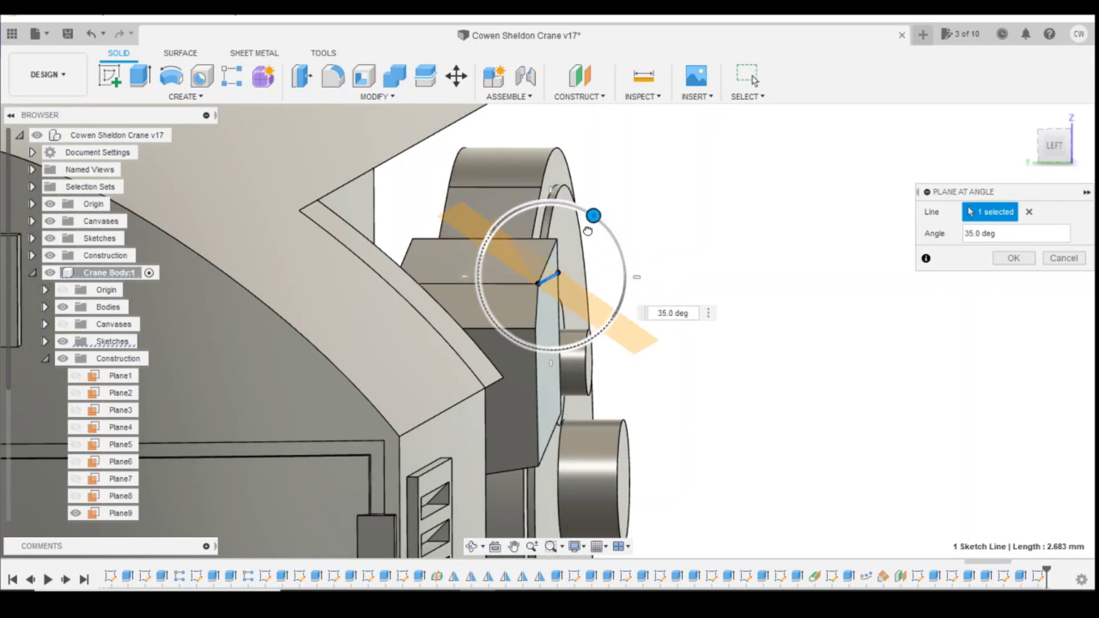
pyautogui.moveTo(443, 590)
pyautogui.click(499, 548)
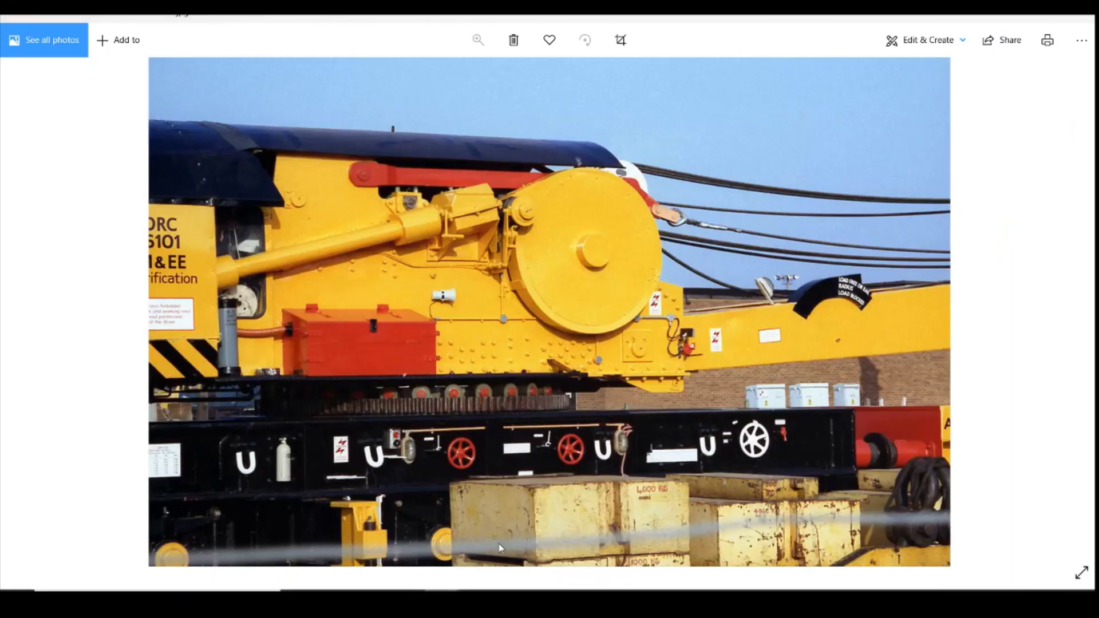
pyautogui.hotkey('alt', 'Tab')
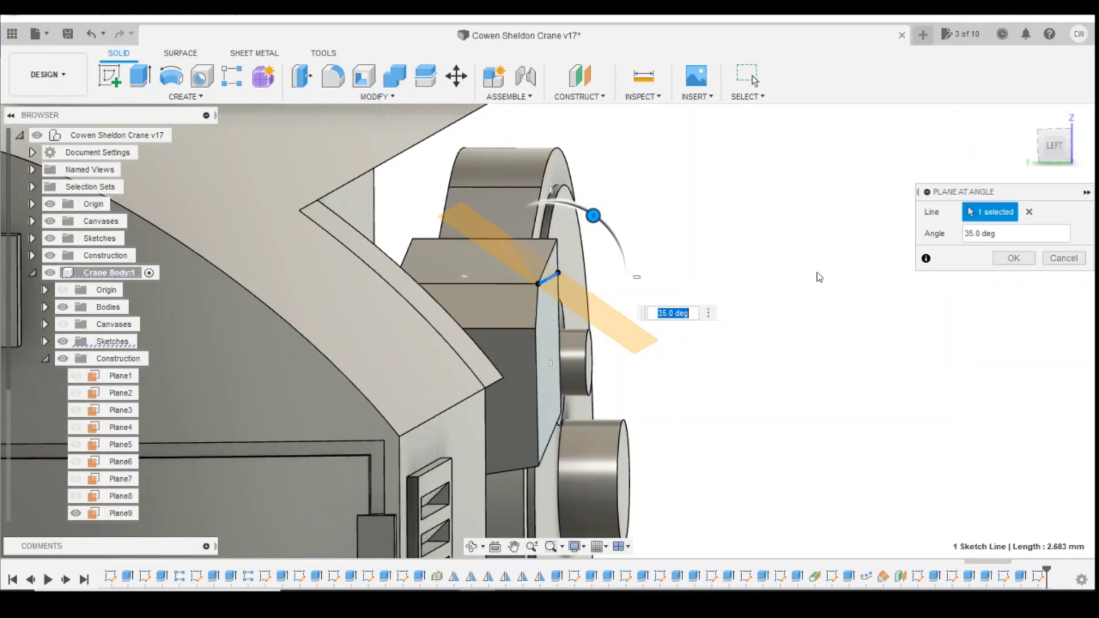
pyautogui.click(1012, 263)
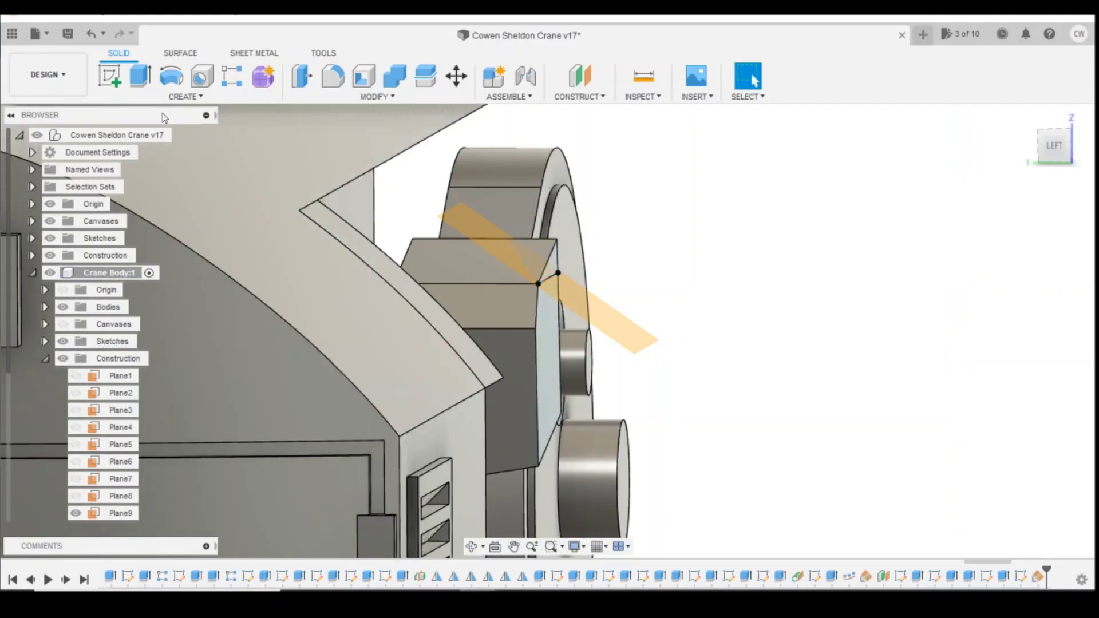
# Sketch a rectangle about 4.1 mm wide on the angled plane, spanning the full width of the block's upper front corner.
pyautogui.click(109, 75)
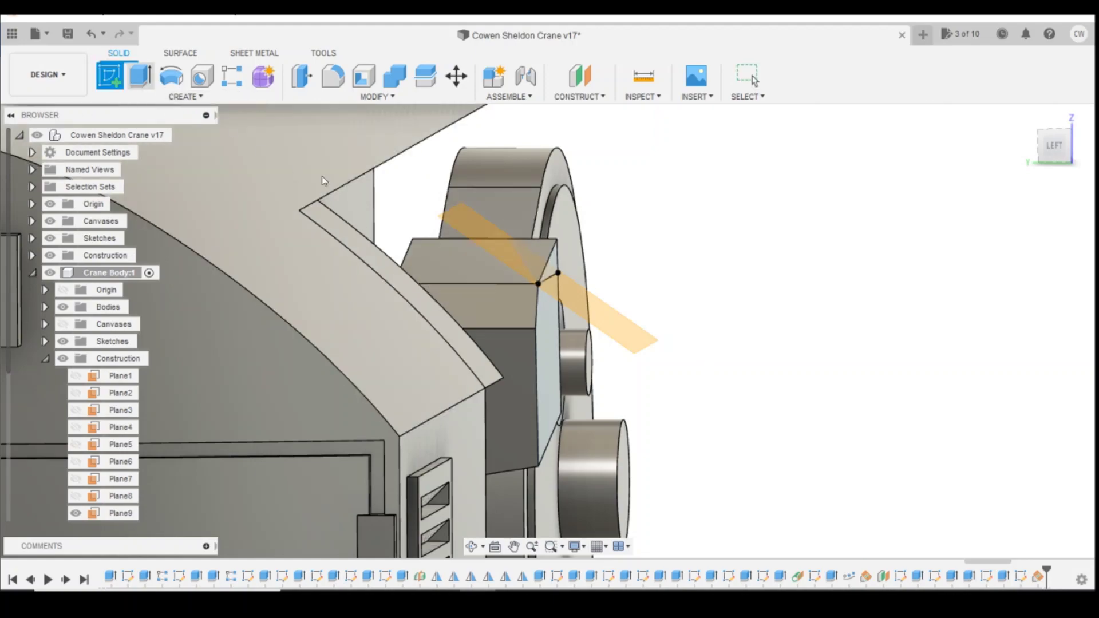
pyautogui.click(544, 242)
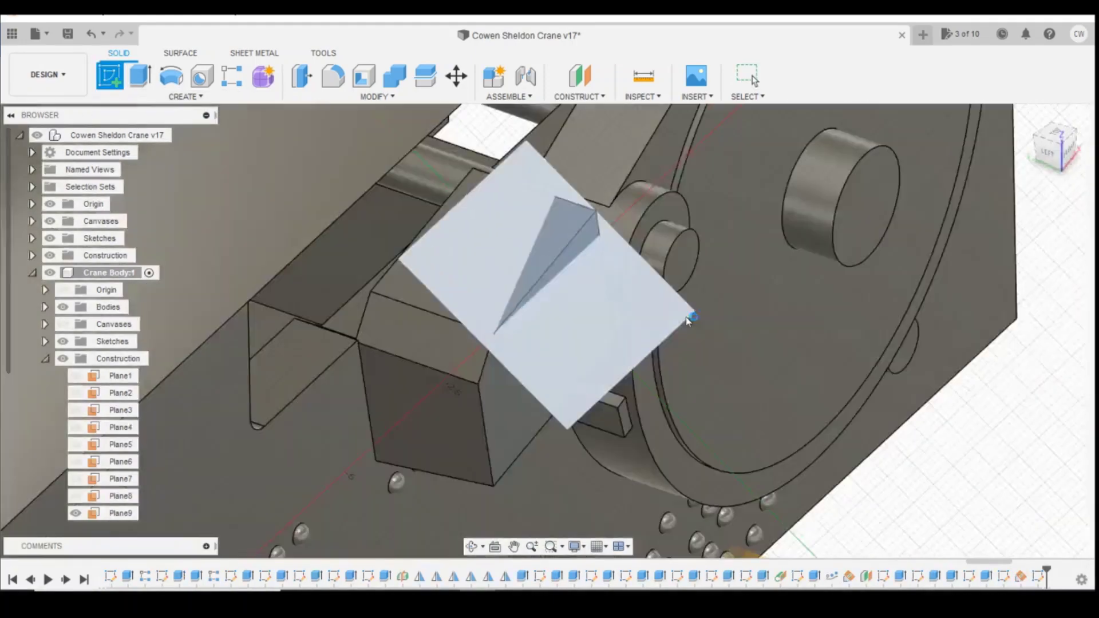
pyautogui.press('r')
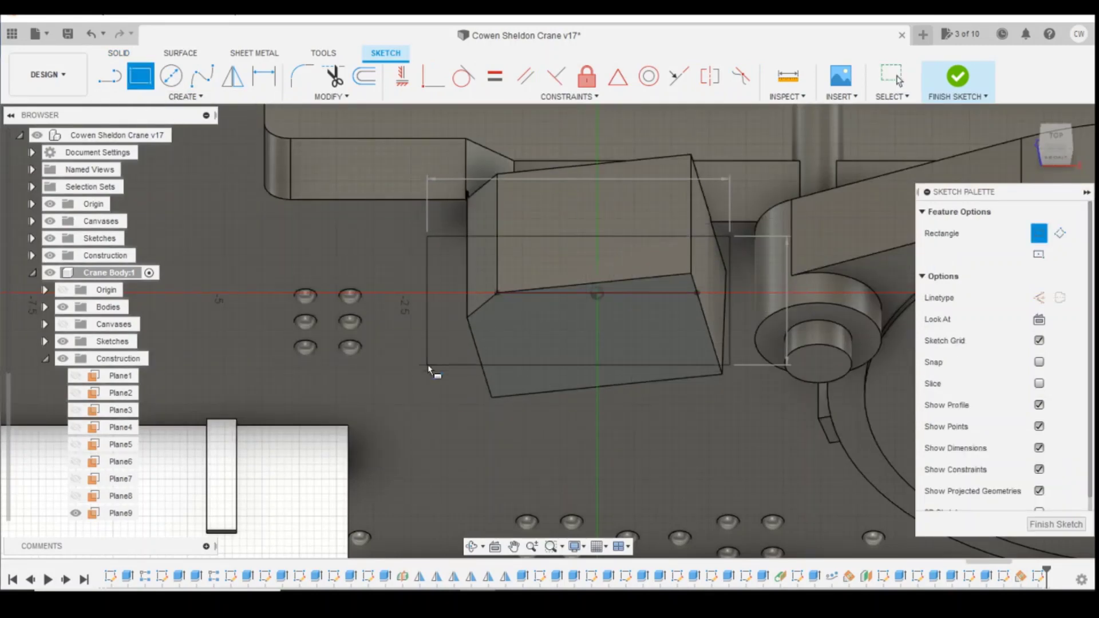
pyautogui.click(427, 364)
pyautogui.click(1050, 525)
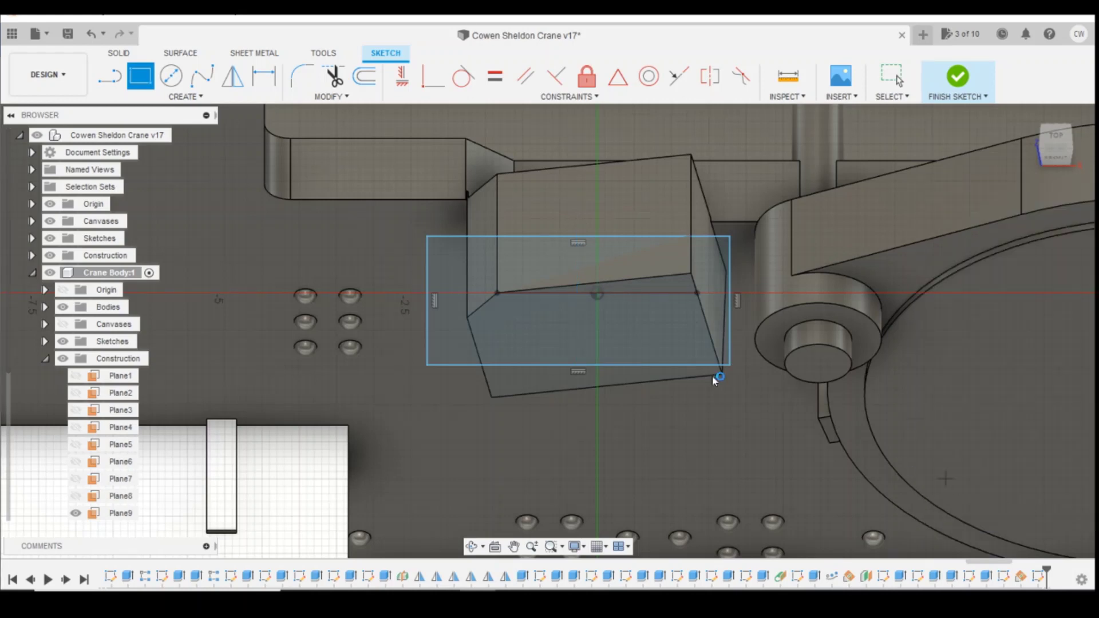
# Extrude the rectangle 1.10 mm upward as a cut to bevel the block's upper front corner.
pyautogui.click(572, 301)
pyautogui.rightClick(573, 303)
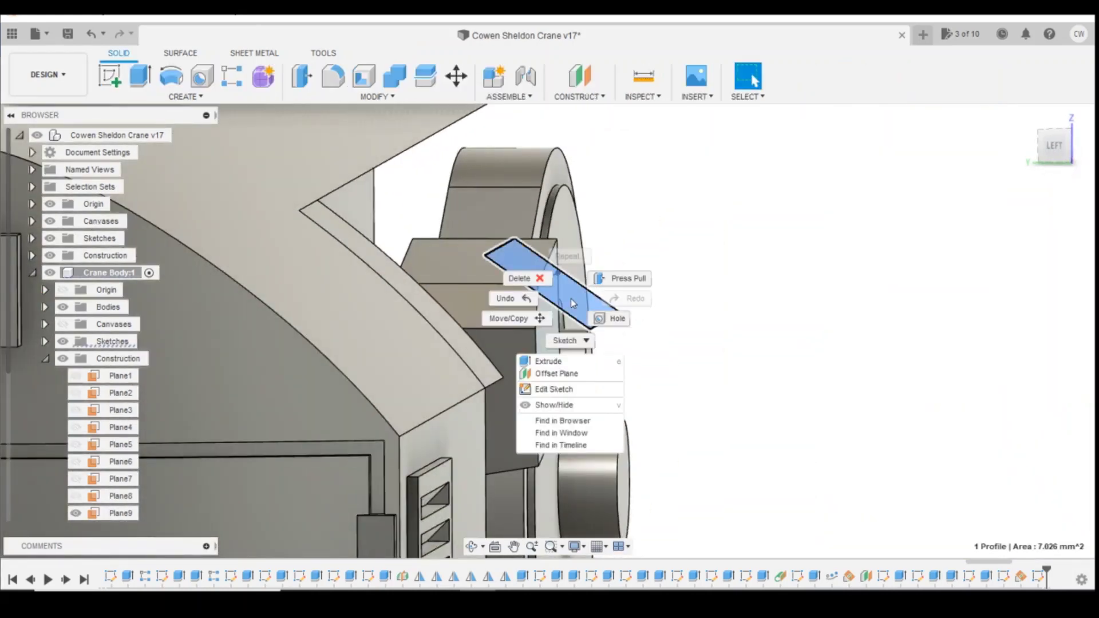
pyautogui.click(567, 362)
pyautogui.moveTo(558, 276); pyautogui.dragTo(604, 209)
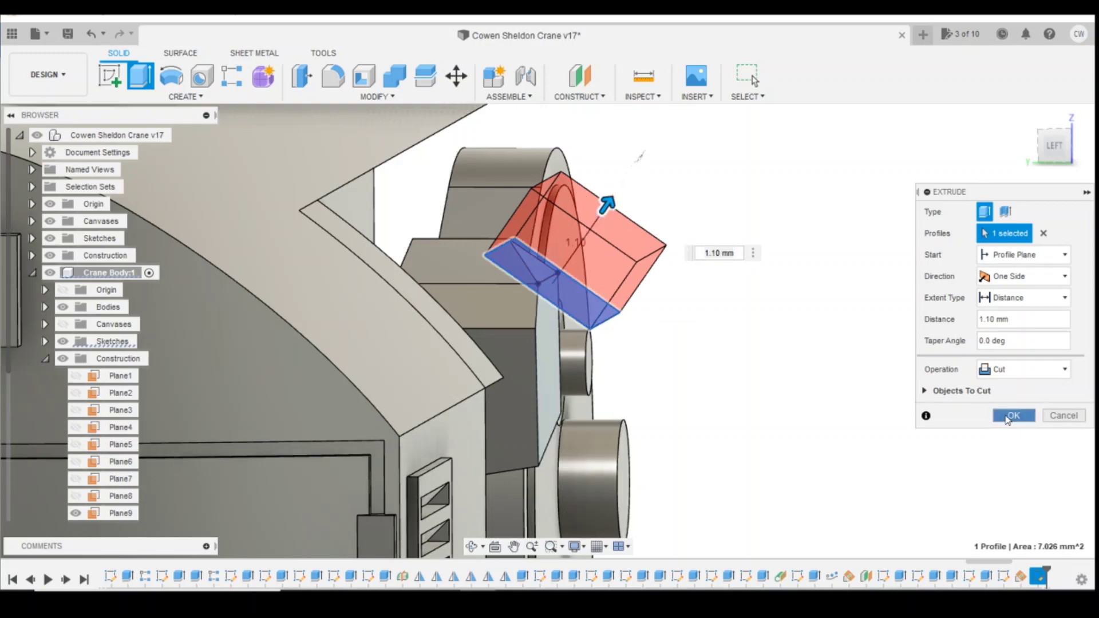
pyautogui.click(1009, 417)
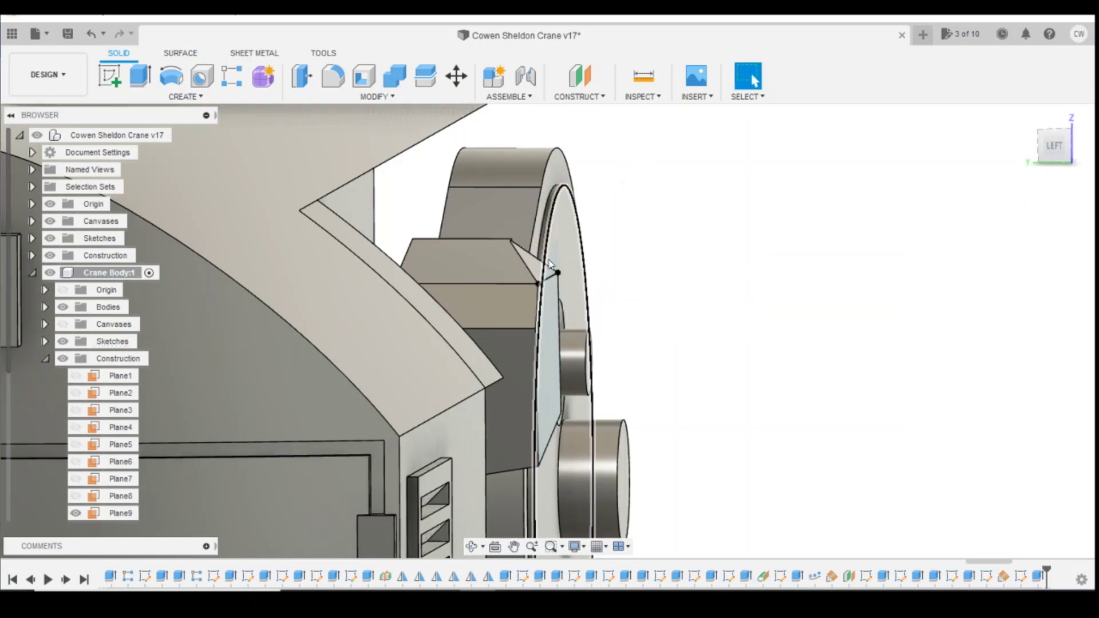
# Edit the cut's rectangle sketch, moving its rear edge farther back over the block's top to remove the leftover sliver.
pyautogui.scroll(5, 492, 220)
pyautogui.scroll(3, 493, 219)
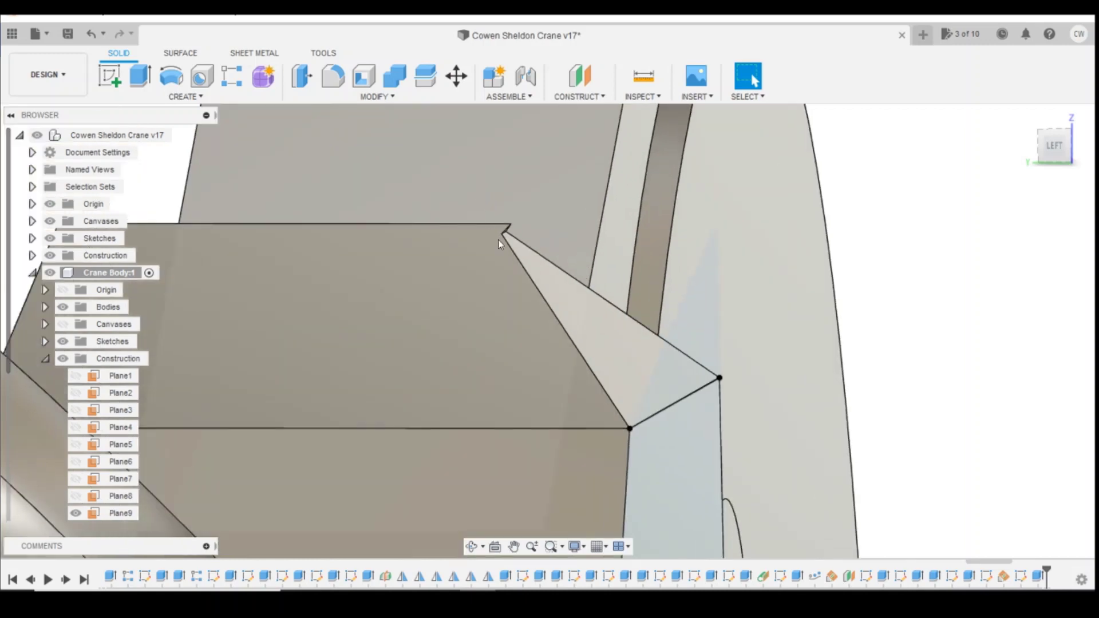
pyautogui.rightClick(1037, 576)
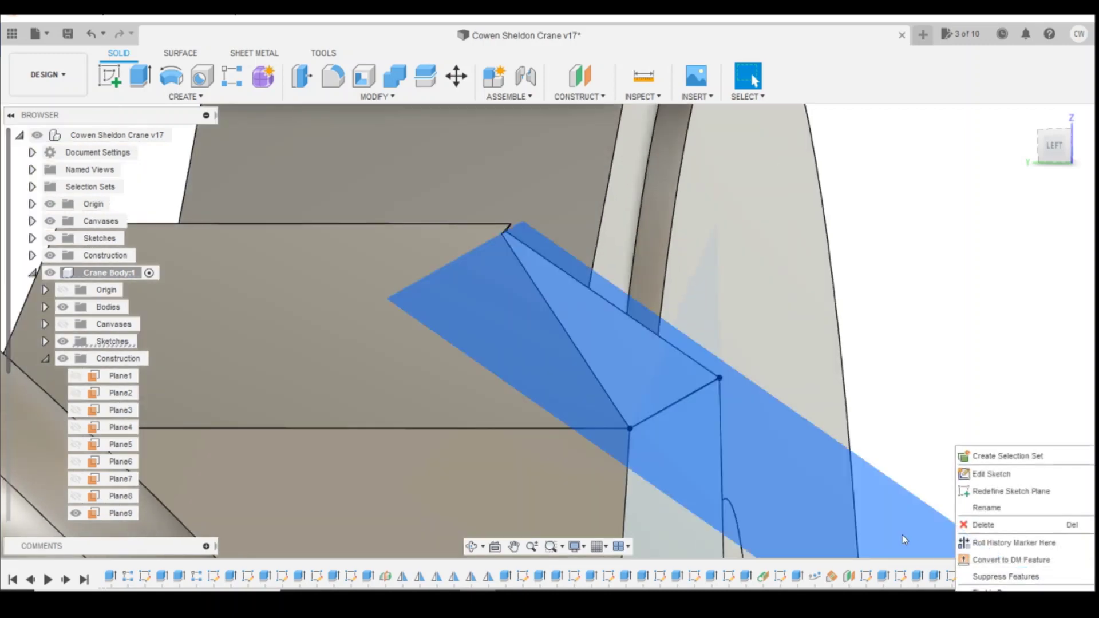
pyautogui.click(996, 474)
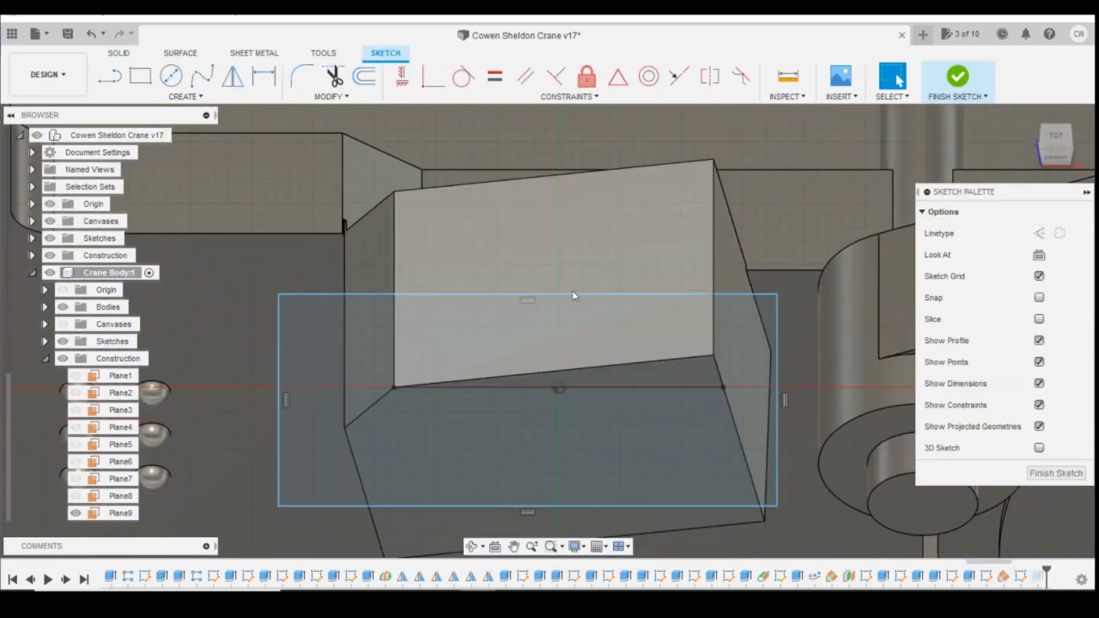
pyautogui.moveTo(752, 296); pyautogui.dragTo(751, 237)
pyautogui.click(1055, 473)
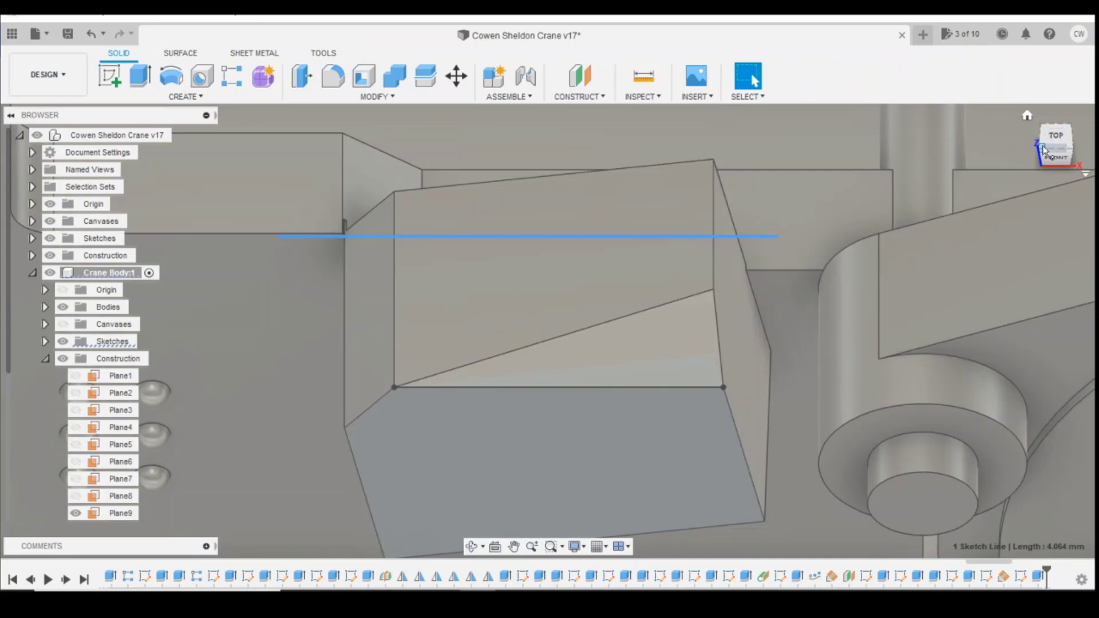
# Hide the Crane Body sketch that contains the horizontal line on the block's front face.
pyautogui.moveTo(1049, 151)
pyautogui.mouseDown()
pyautogui.moveTo(882, 178)
pyautogui.moveTo(1002, 163)
pyautogui.moveTo(1090, 135)
pyautogui.mouseUp()
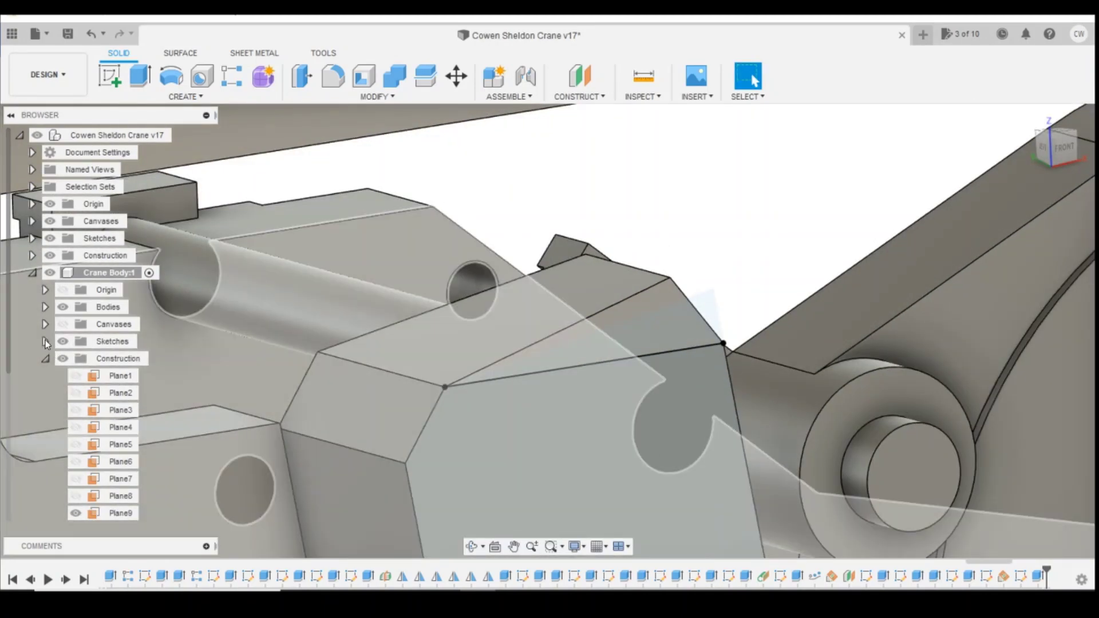
pyautogui.click(45, 343)
pyautogui.scroll(-3, 180, 324)
pyautogui.scroll(-3, 110, 369)
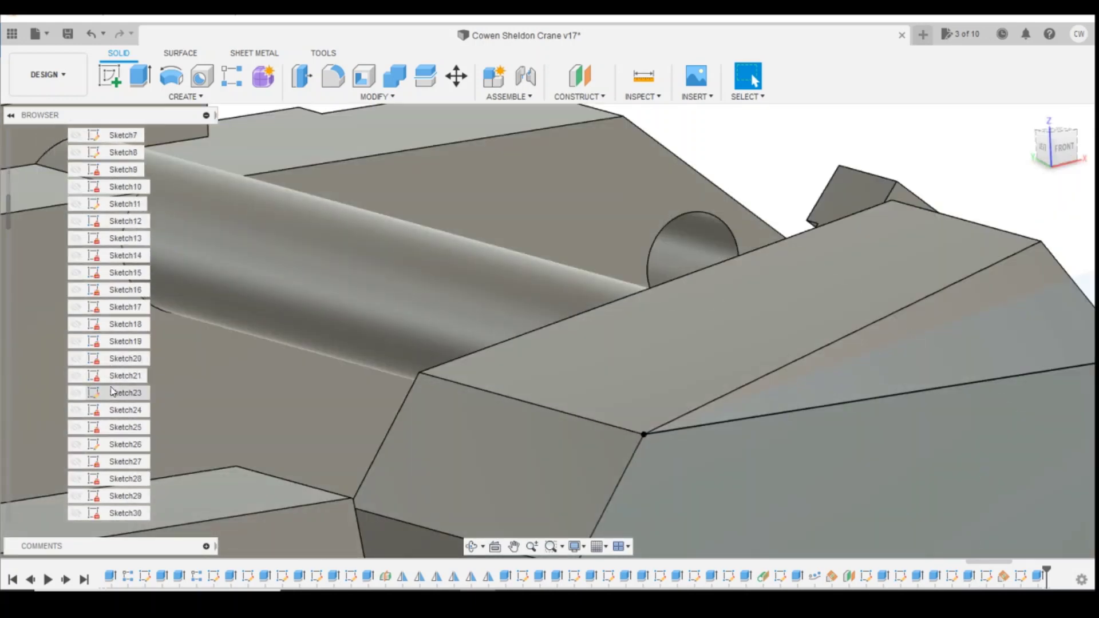
pyautogui.scroll(-4, 112, 392)
pyautogui.scroll(-1, 263, 415)
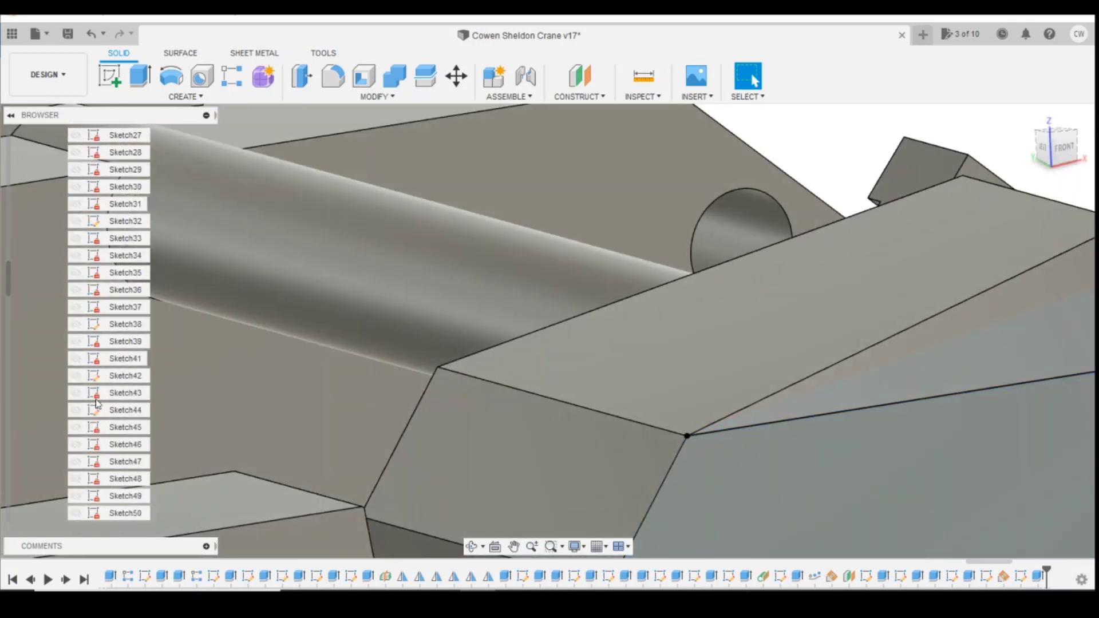
pyautogui.scroll(-3, 96, 406)
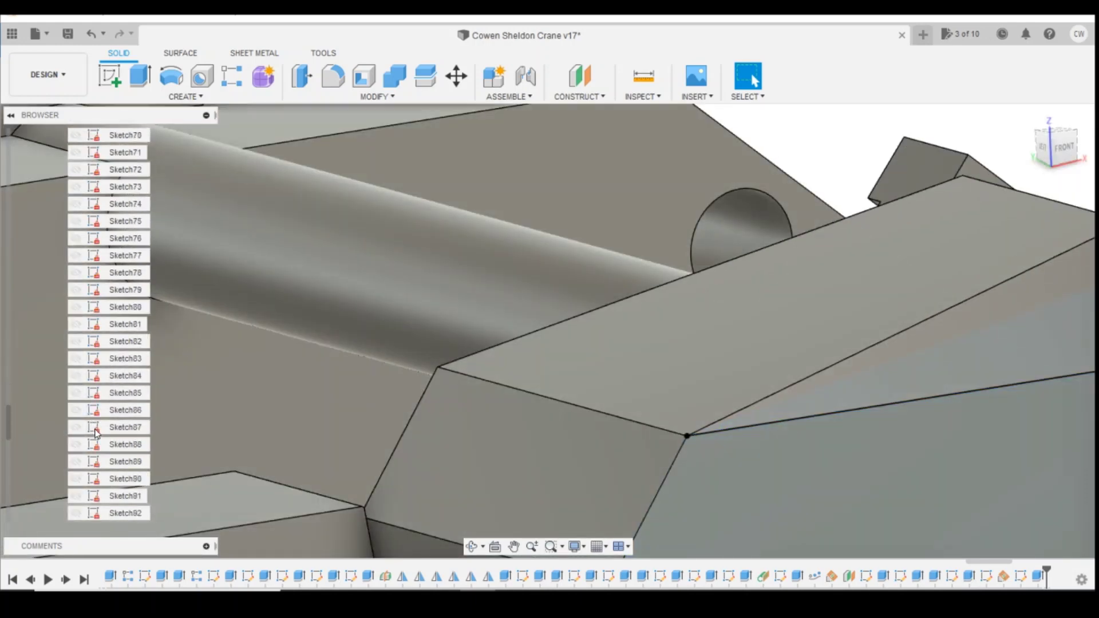
pyautogui.scroll(-8, 97, 432)
pyautogui.click(74, 222)
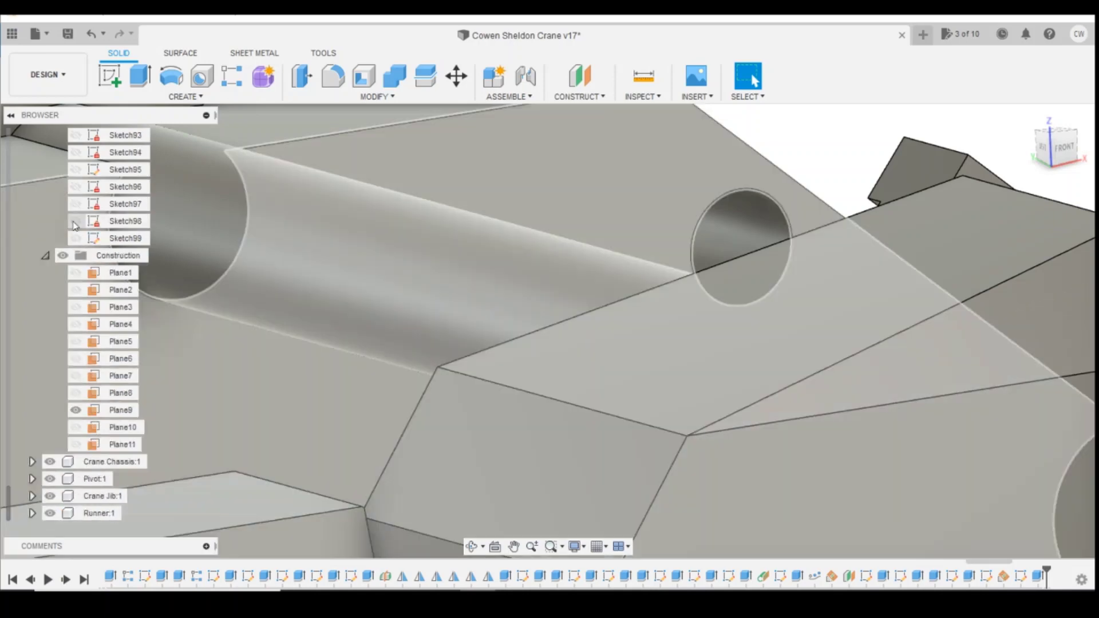
# Collapse the Crane Body's sketch list and hide construction plane Plane9.
pyautogui.scroll(-7, 759, 428)
pyautogui.scroll(5, 166, 306)
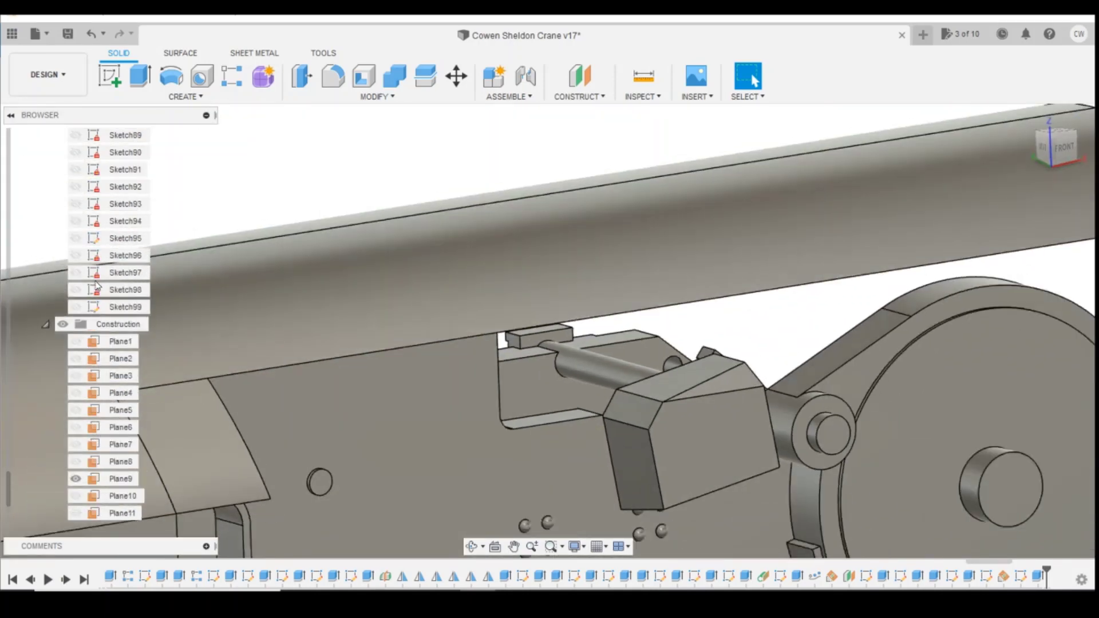
pyautogui.scroll(7, 100, 289)
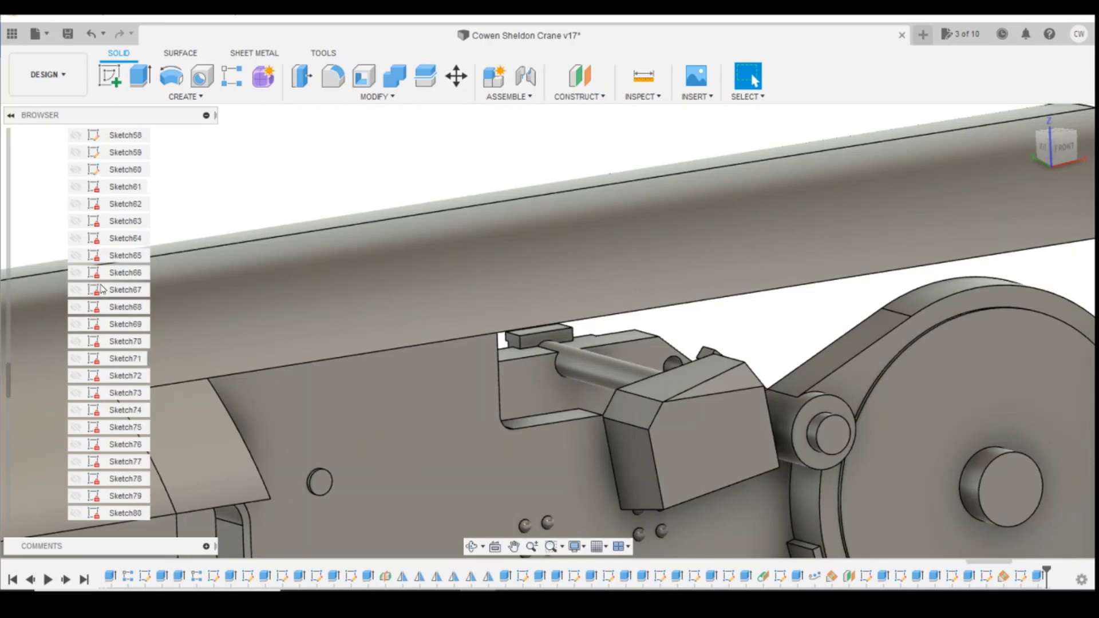
pyautogui.scroll(15, 100, 290)
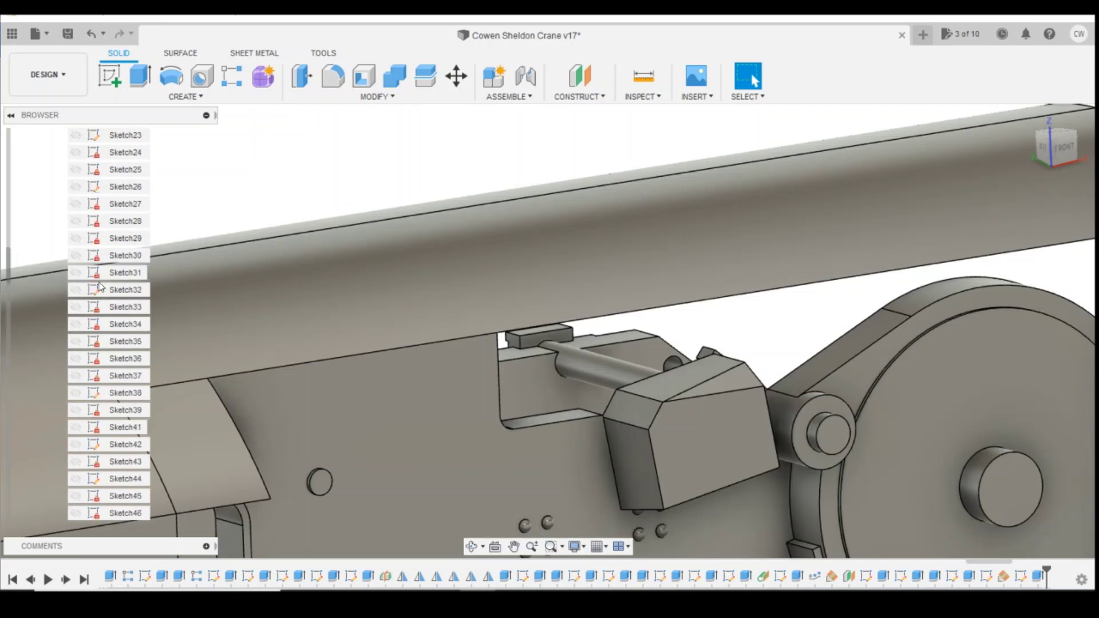
pyautogui.scroll(2, 80, 272)
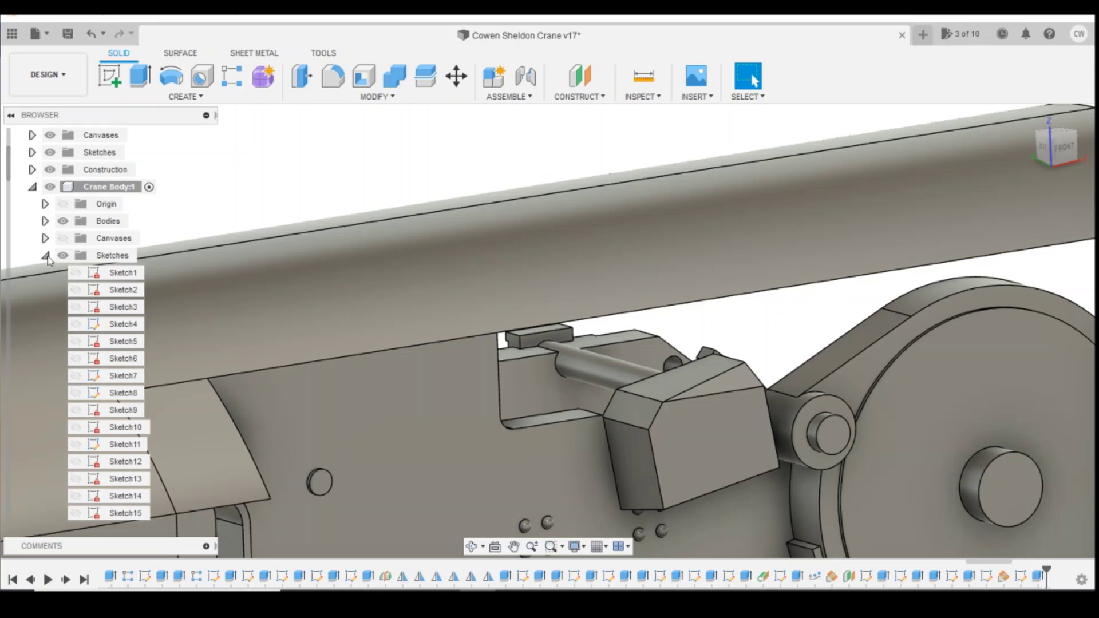
pyautogui.click(46, 255)
pyautogui.click(45, 273)
pyautogui.scroll(-2, 539, 286)
pyautogui.scroll(-3, 538, 286)
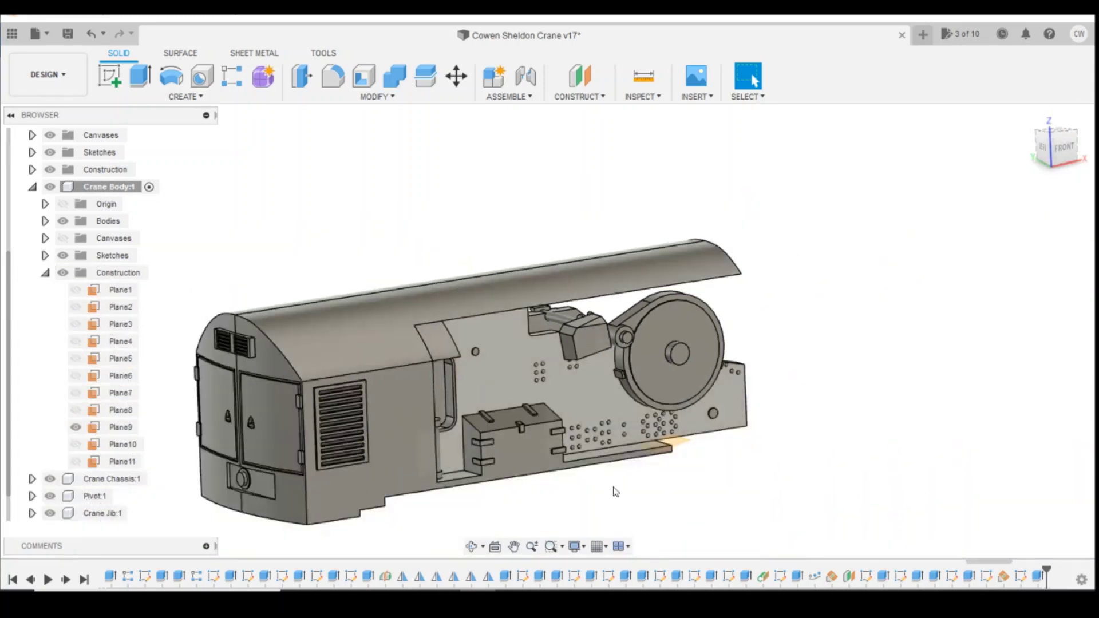
pyautogui.click(76, 427)
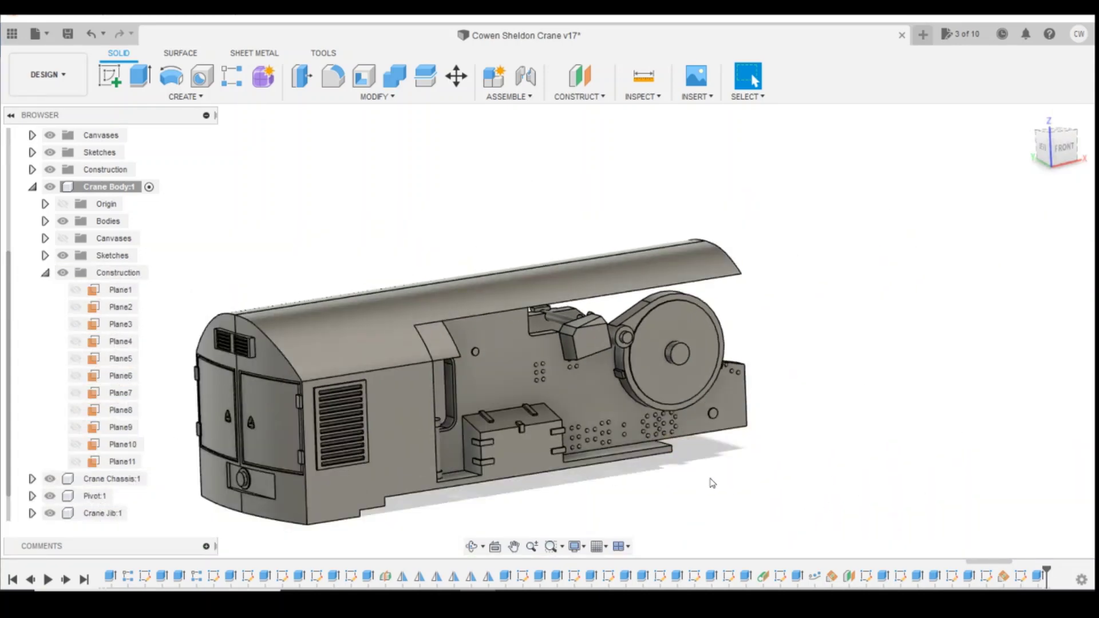
# Examine the block beside the drum and compare it with the crane reference photos.
pyautogui.scroll(3, 647, 395)
pyautogui.scroll(2, 925, 232)
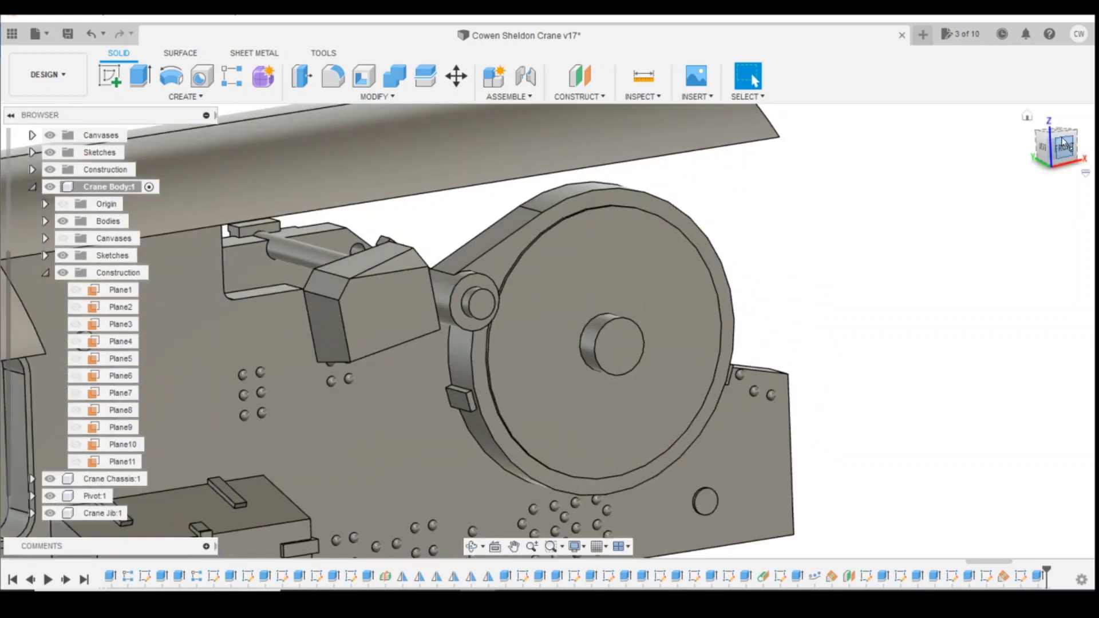
pyautogui.click(1080, 151)
pyautogui.keyDown('shift'); pyautogui.moveTo(573, 495); pyautogui.dragTo(661, 499, button='middle'); pyautogui.keyUp('shift')
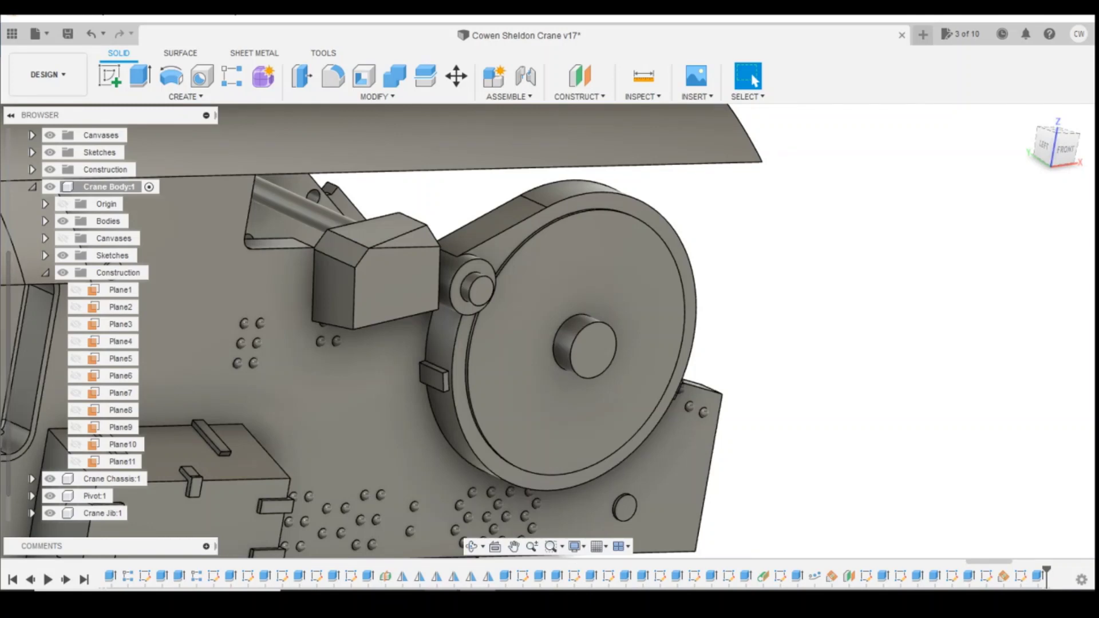
pyautogui.moveTo(442, 602)
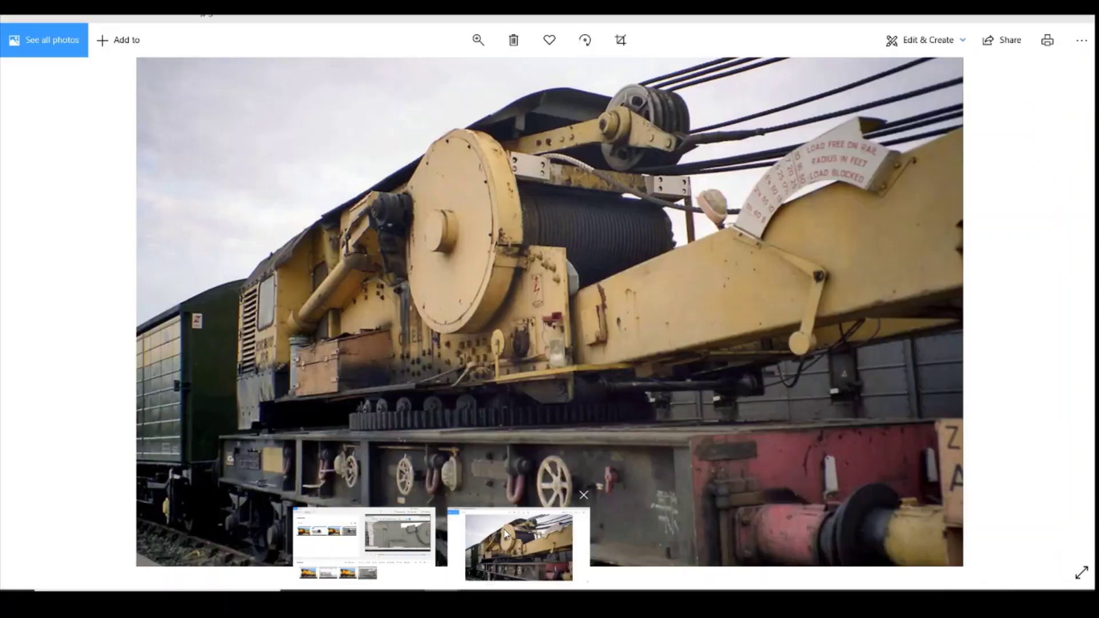
pyautogui.click(522, 544)
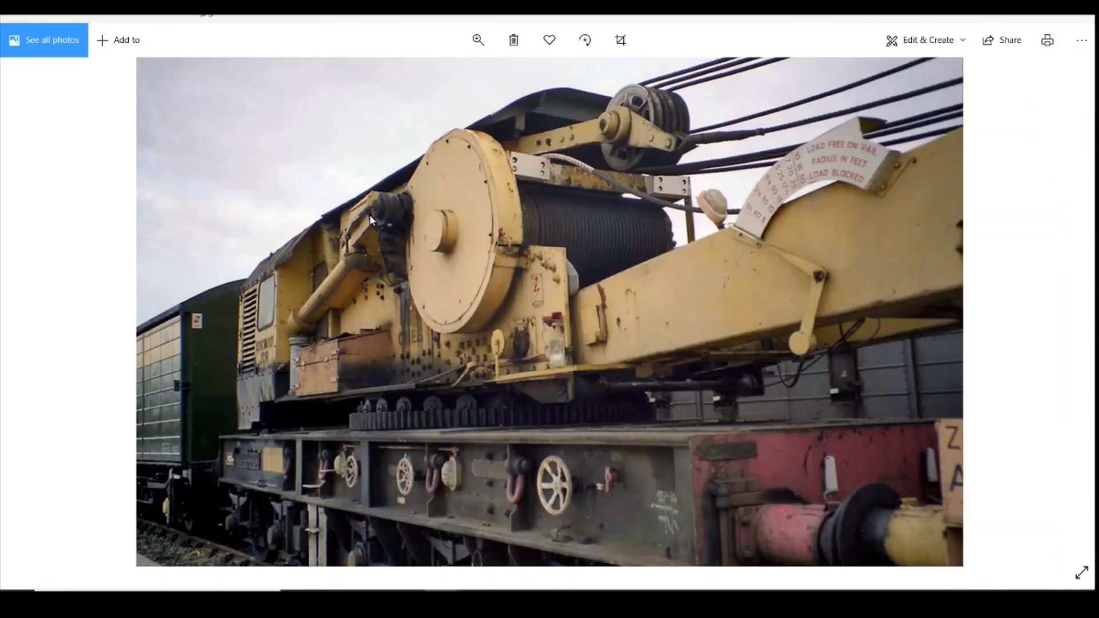
pyautogui.press('Right')
pyautogui.press('Right')
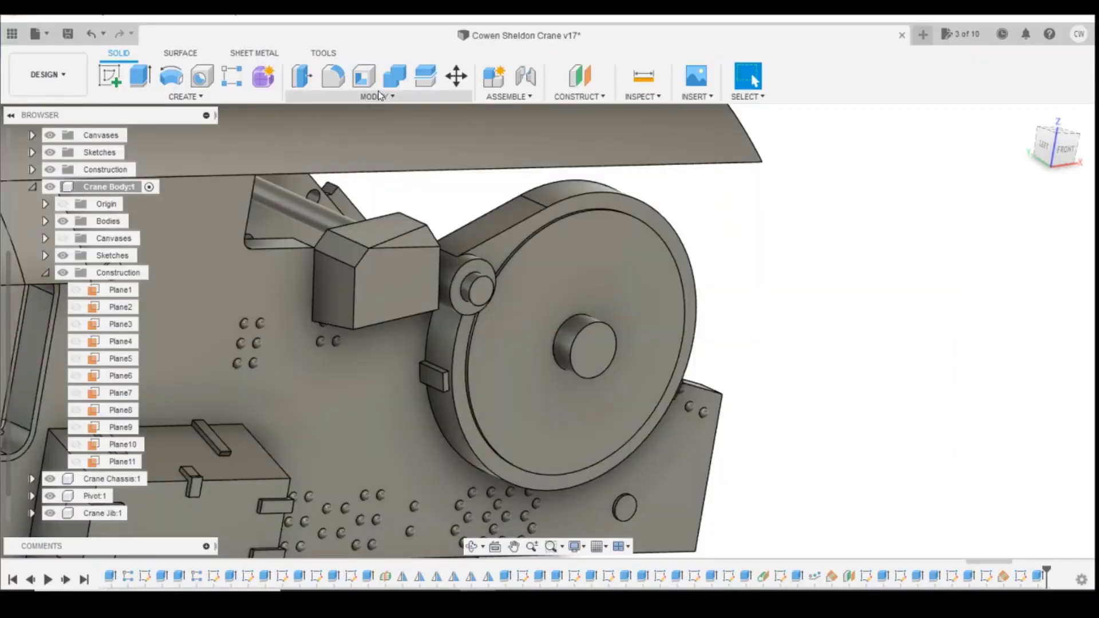
# Create a construction plane offset -1.30 mm from the block's sloped top face, so that it passes through the block.
pyautogui.click(580, 77)
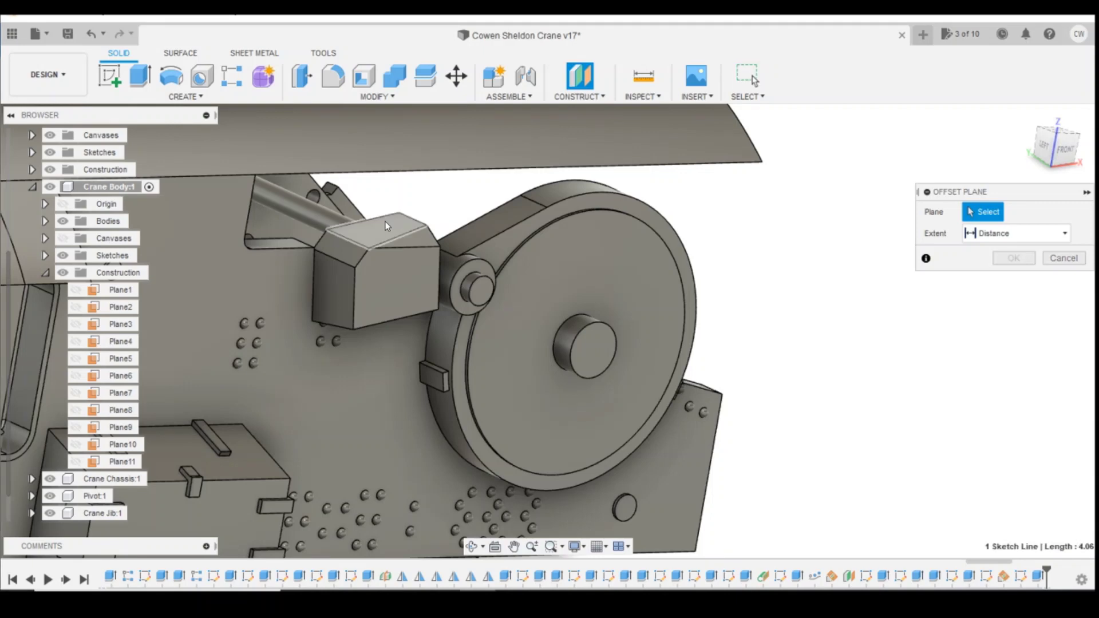
pyautogui.click(385, 221)
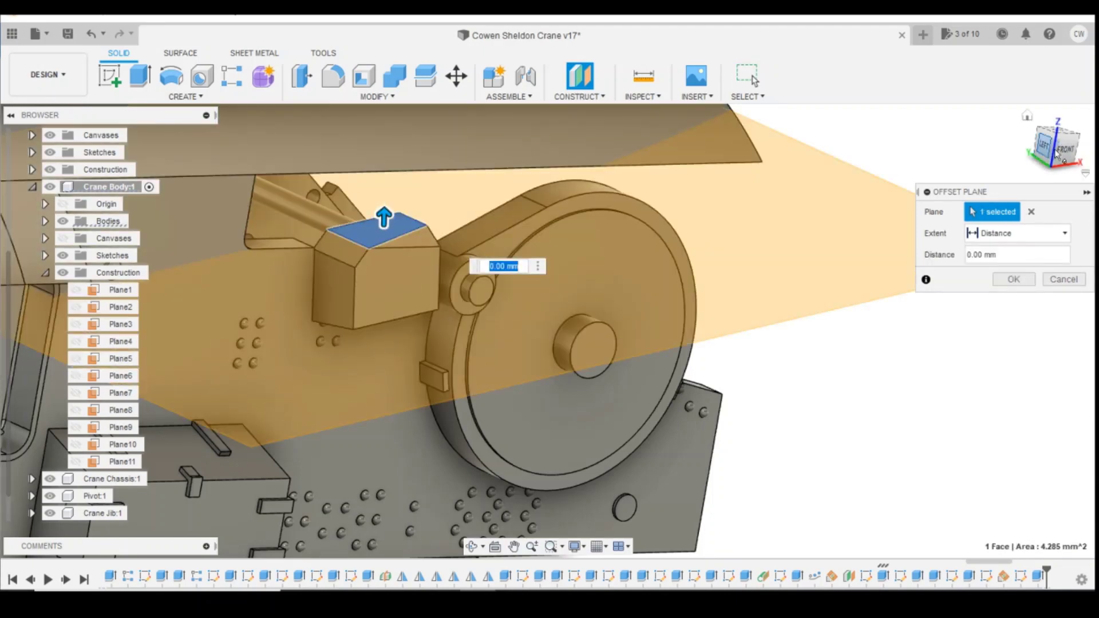
pyautogui.click(1057, 152)
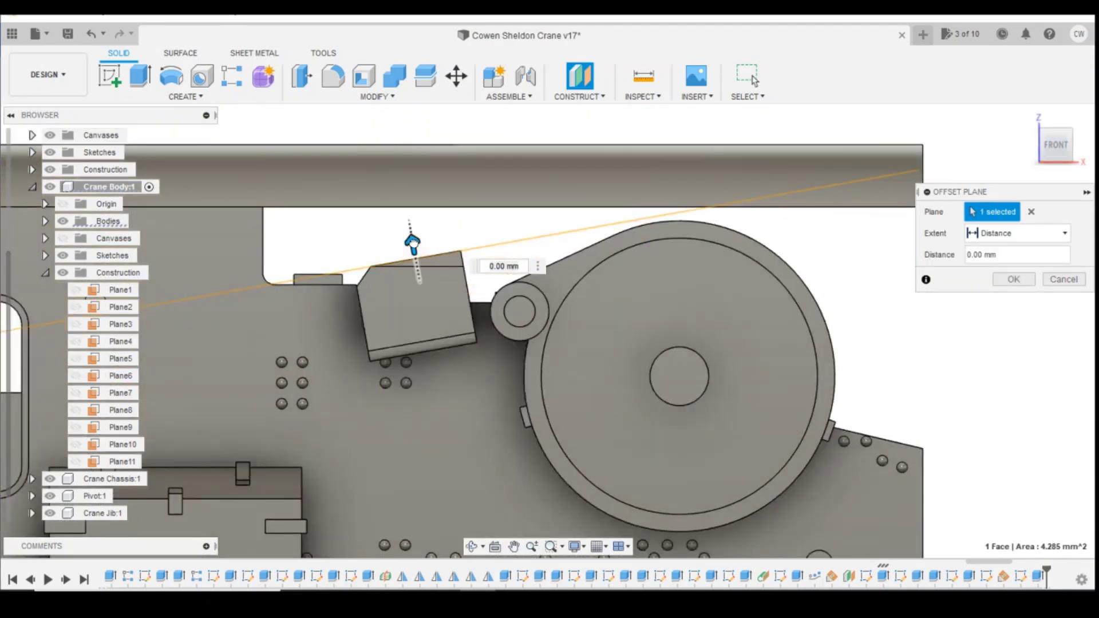
pyautogui.moveTo(412, 243); pyautogui.dragTo(415, 281)
pyautogui.scroll(3, 437, 307)
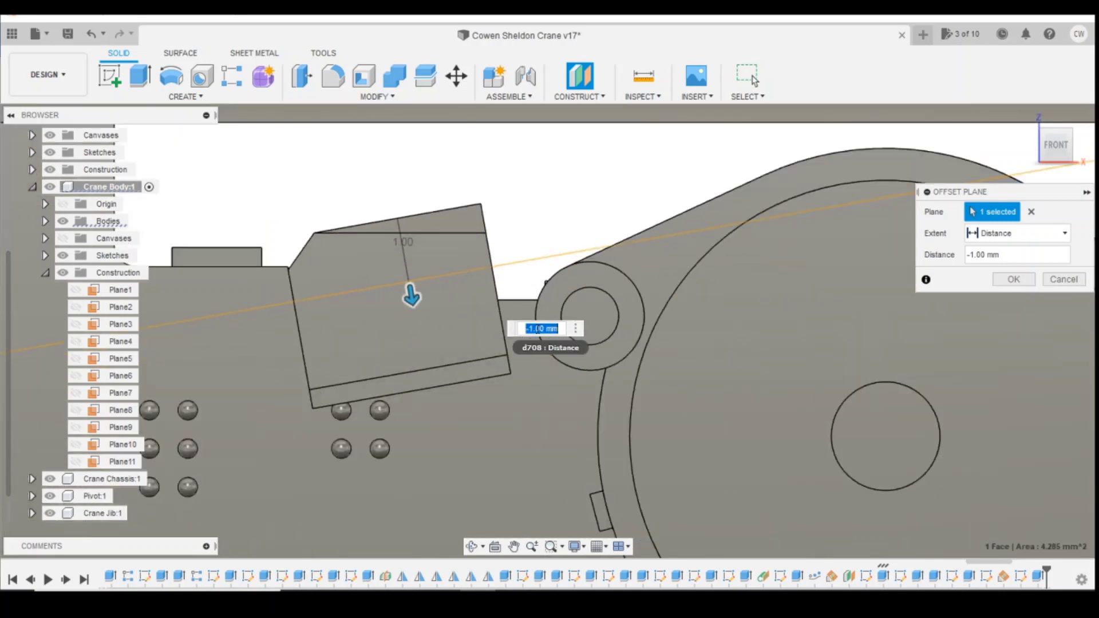
pyautogui.click(538, 329)
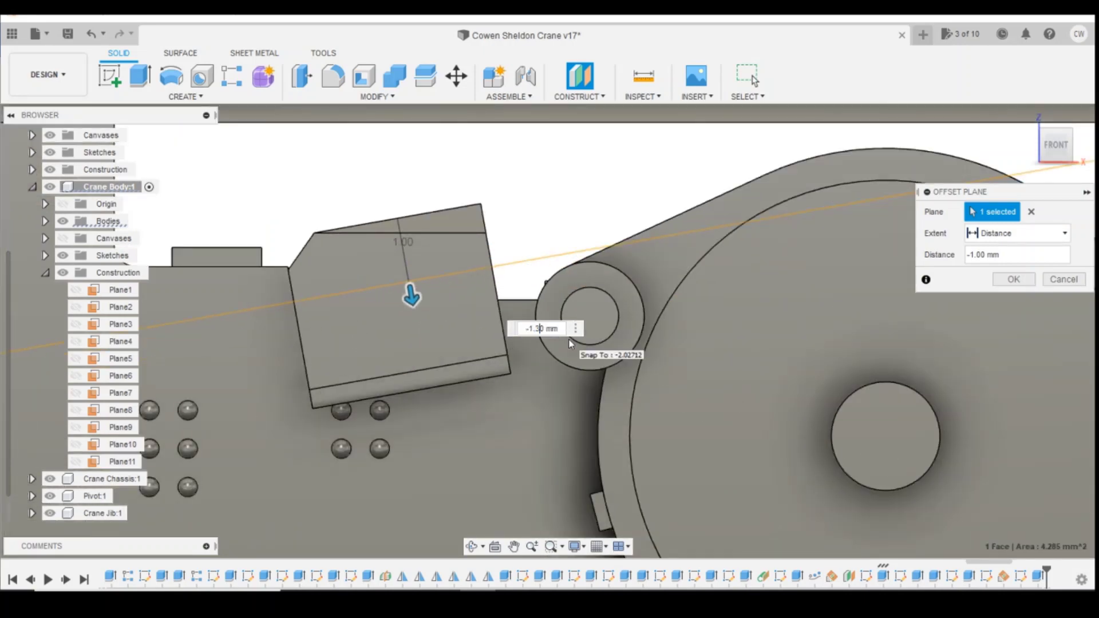
pyautogui.write('3')
pyautogui.press('Return')
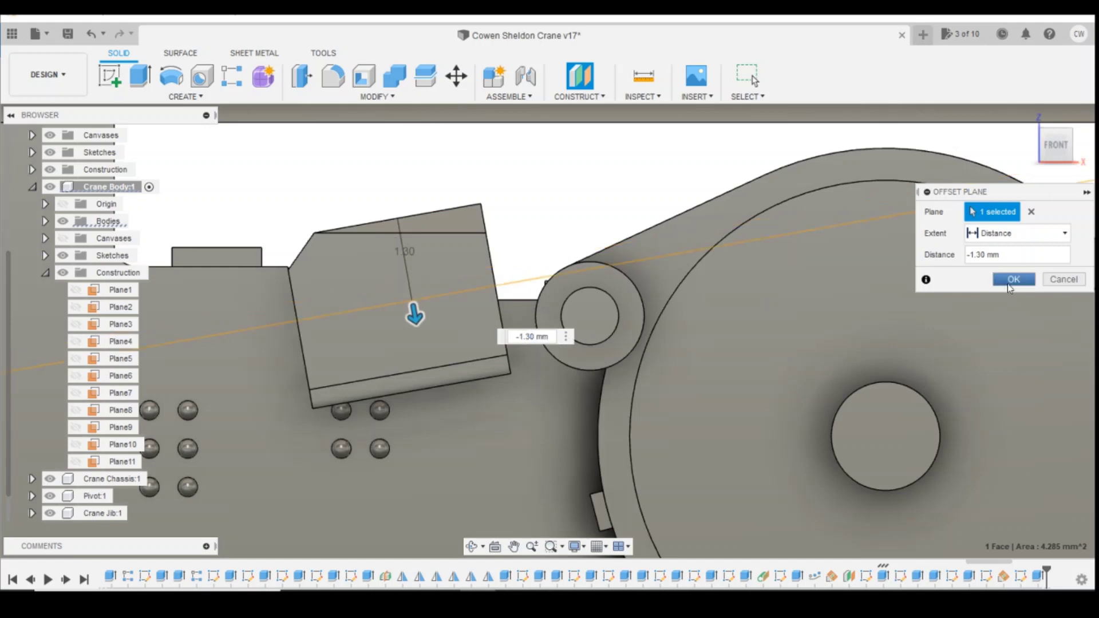
pyautogui.click(1009, 285)
# Start a sketch on the new offset plane through the block.
pyautogui.moveTo(1062, 152); pyautogui.dragTo(1065, 180)
pyautogui.click(110, 77)
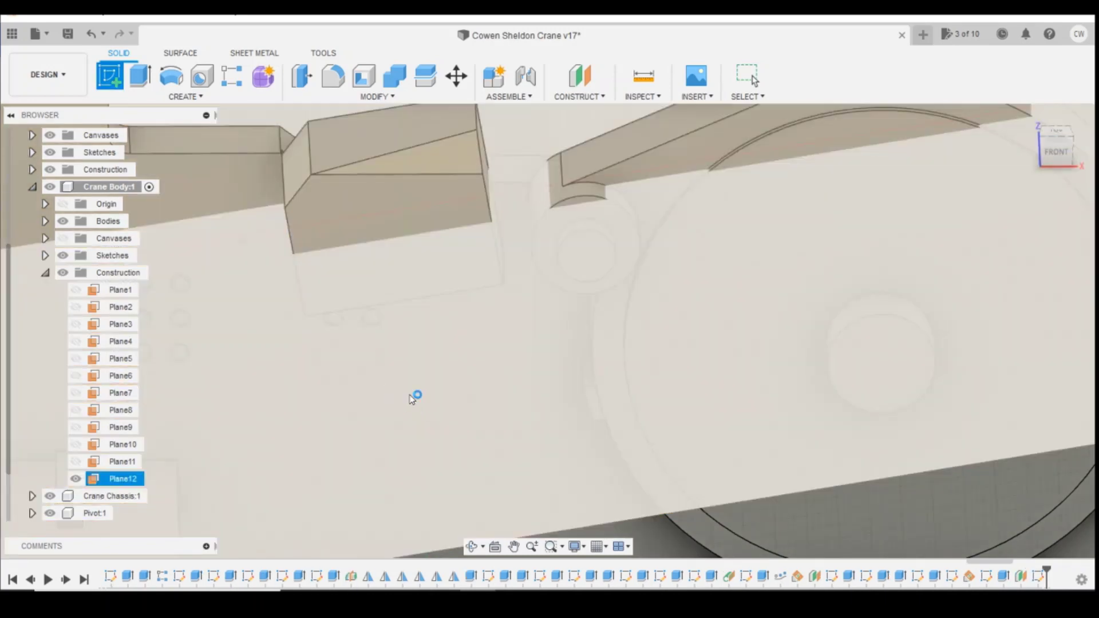
pyautogui.click(417, 400)
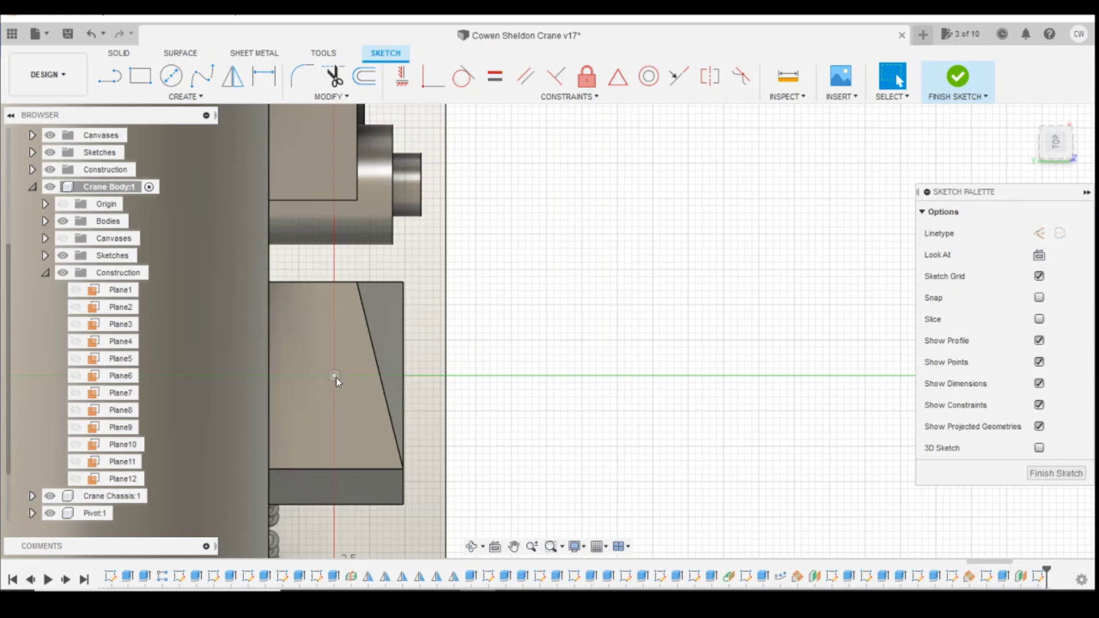
pyautogui.click(145, 99)
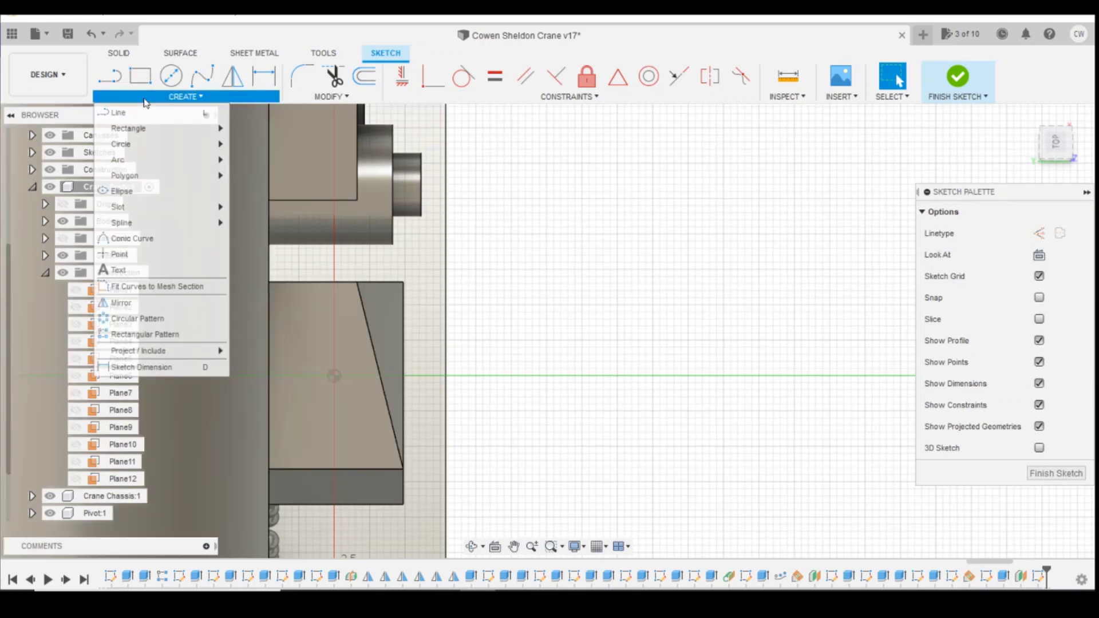
pyautogui.moveTo(156, 154)
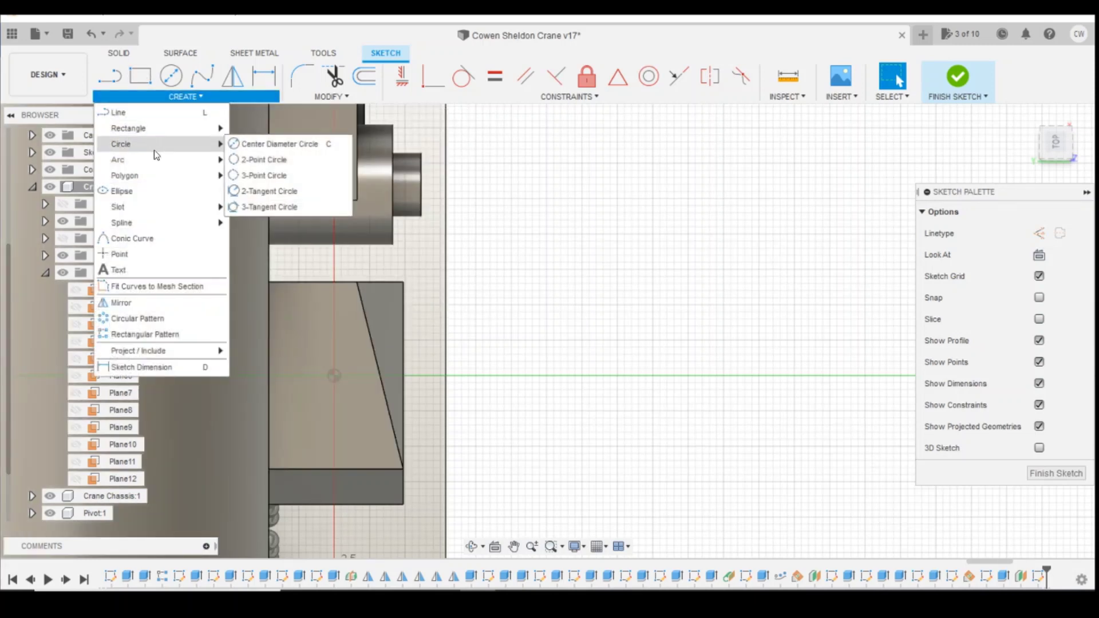
pyautogui.press('o')
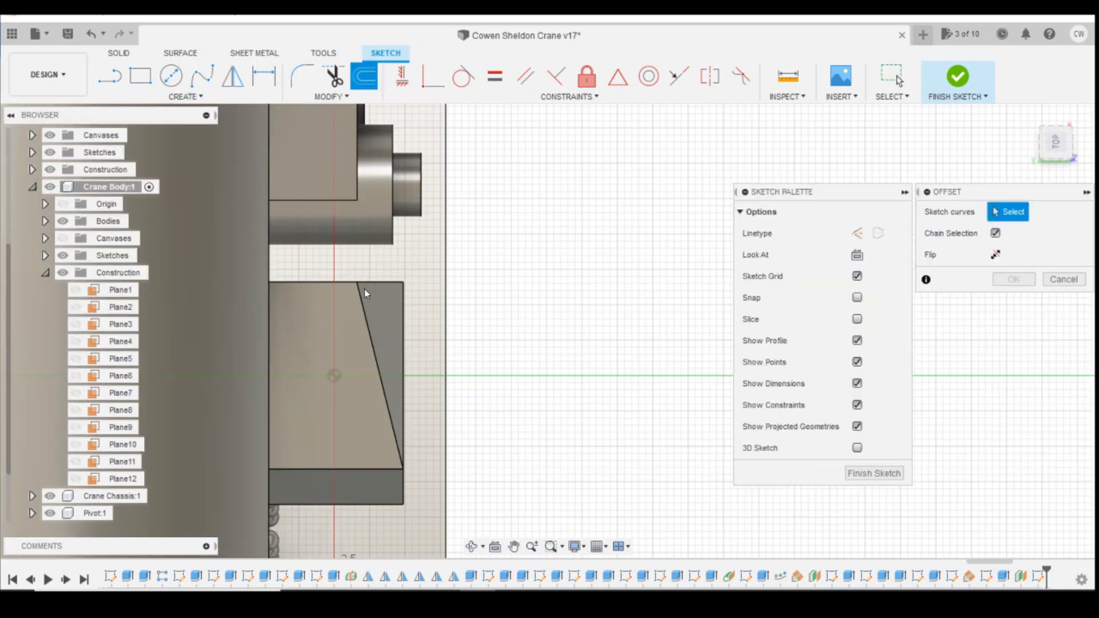
pyautogui.click(1064, 279)
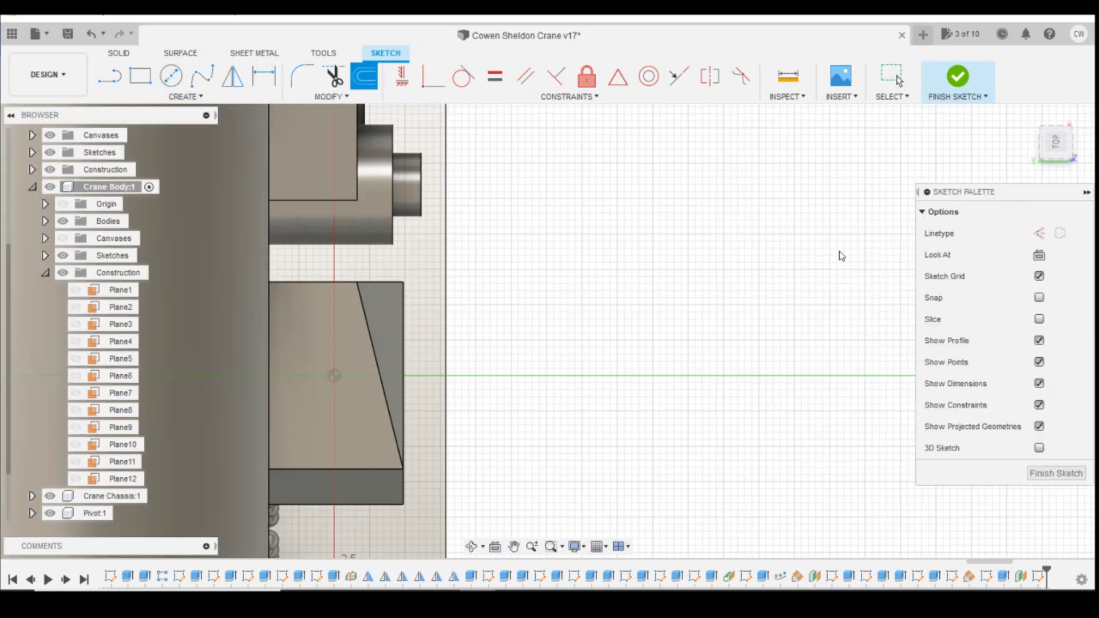
pyautogui.click(172, 96)
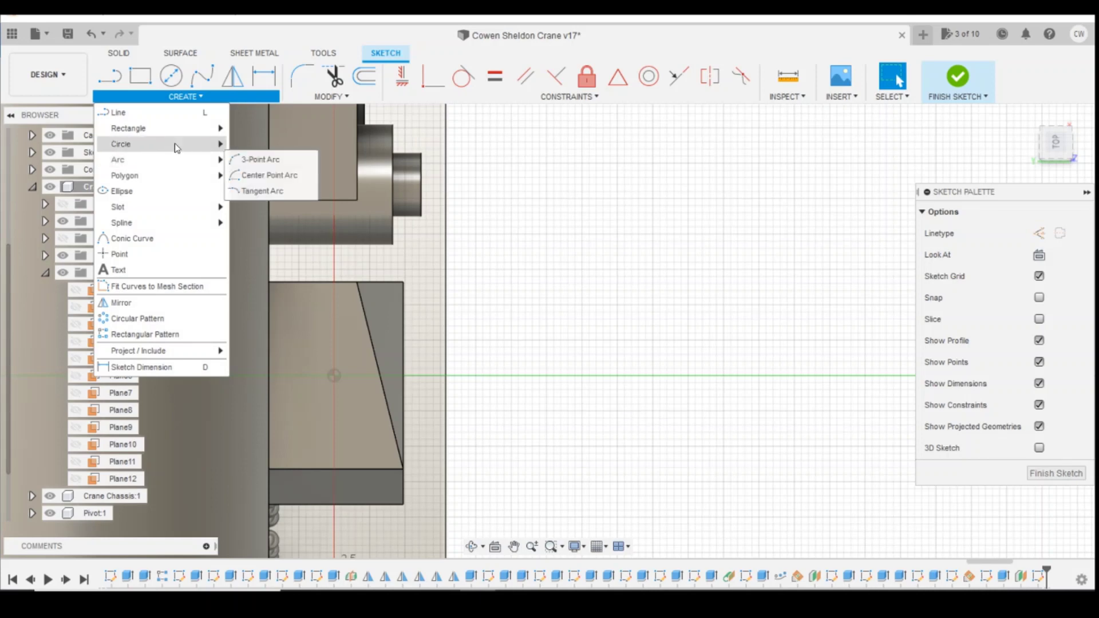
pyautogui.moveTo(200, 130)
pyautogui.click(267, 162)
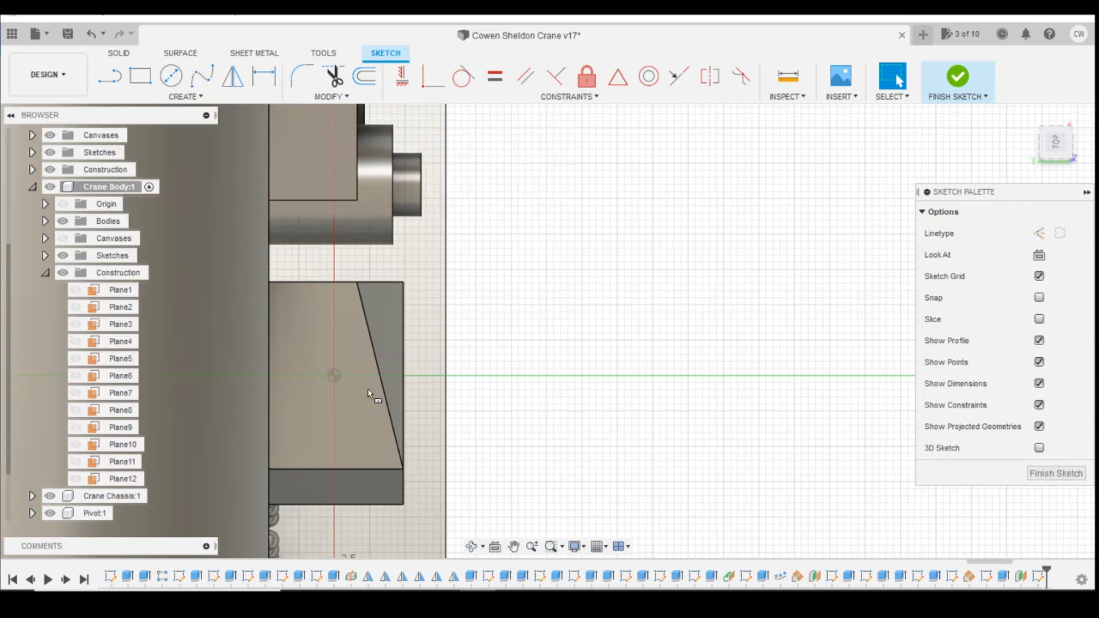
pyautogui.click(335, 377)
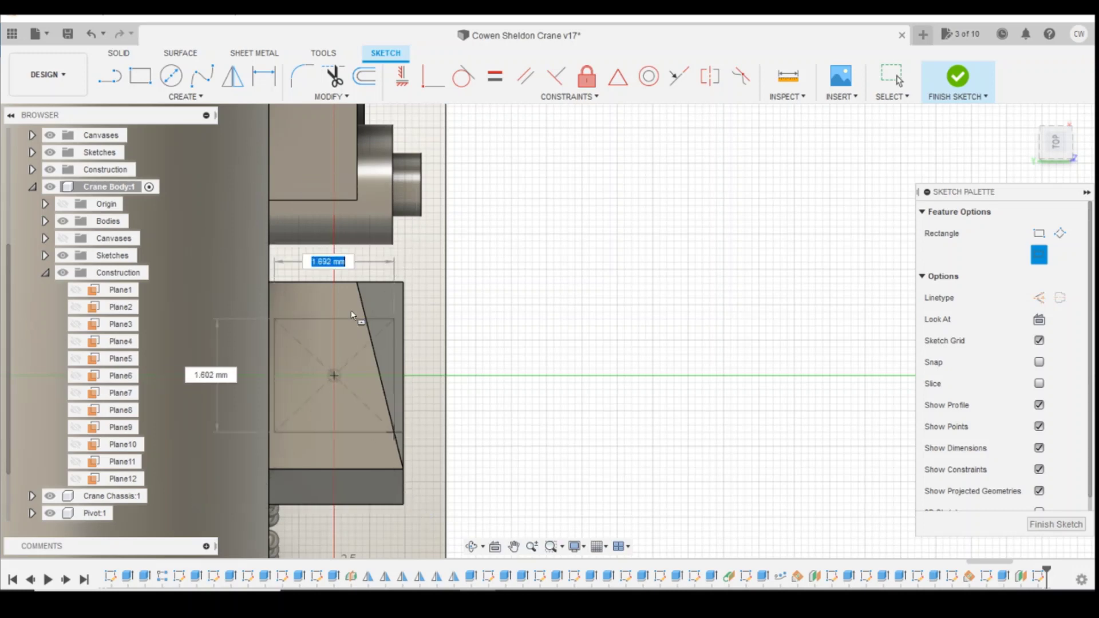
pyautogui.press('Escape')
# Sketch a two-point rectangle about 3.6 mm long around the block, overhanging both ends and the outer face and reaching into the crane wall.
pyautogui.press('r')
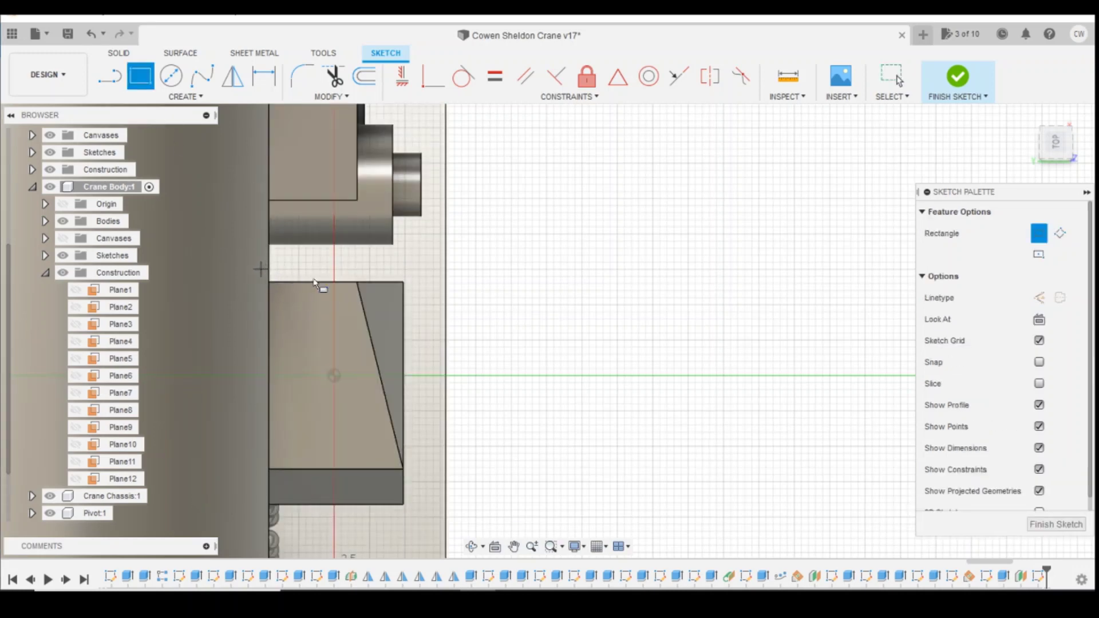
pyautogui.click(262, 269)
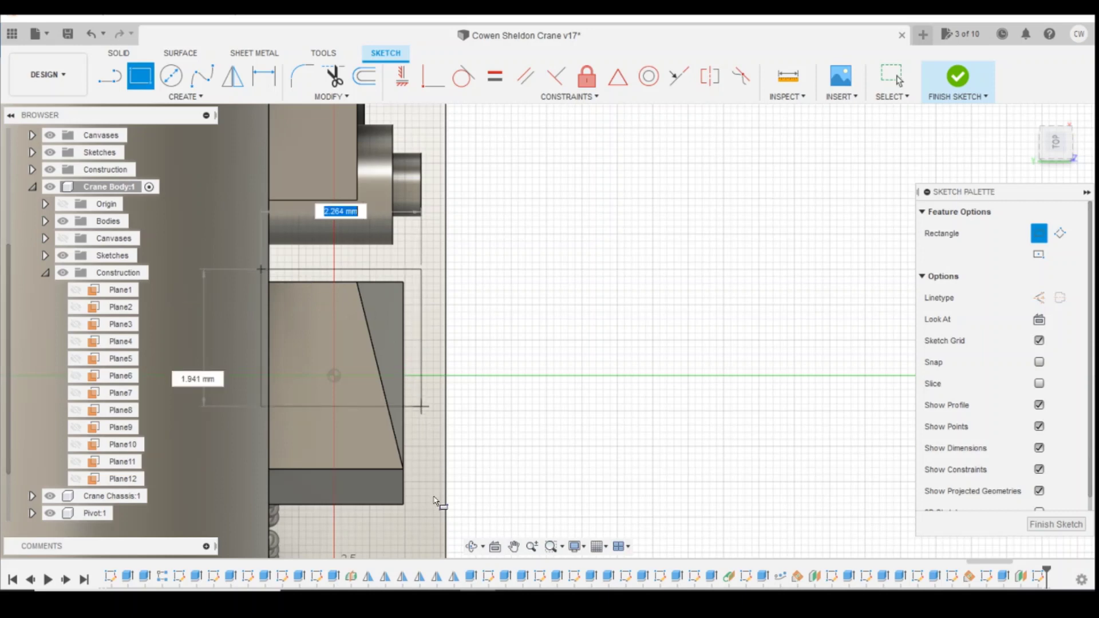
pyautogui.click(418, 529)
pyautogui.press('Escape')
pyautogui.press('d')
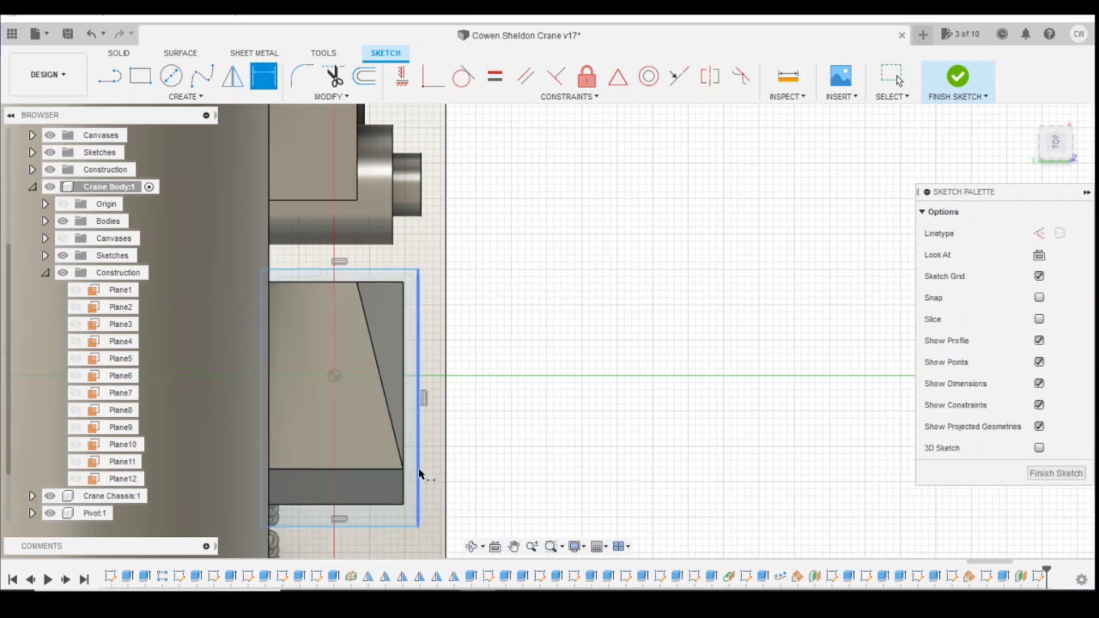
pyautogui.click(419, 490)
pyautogui.scroll(3, 404, 505)
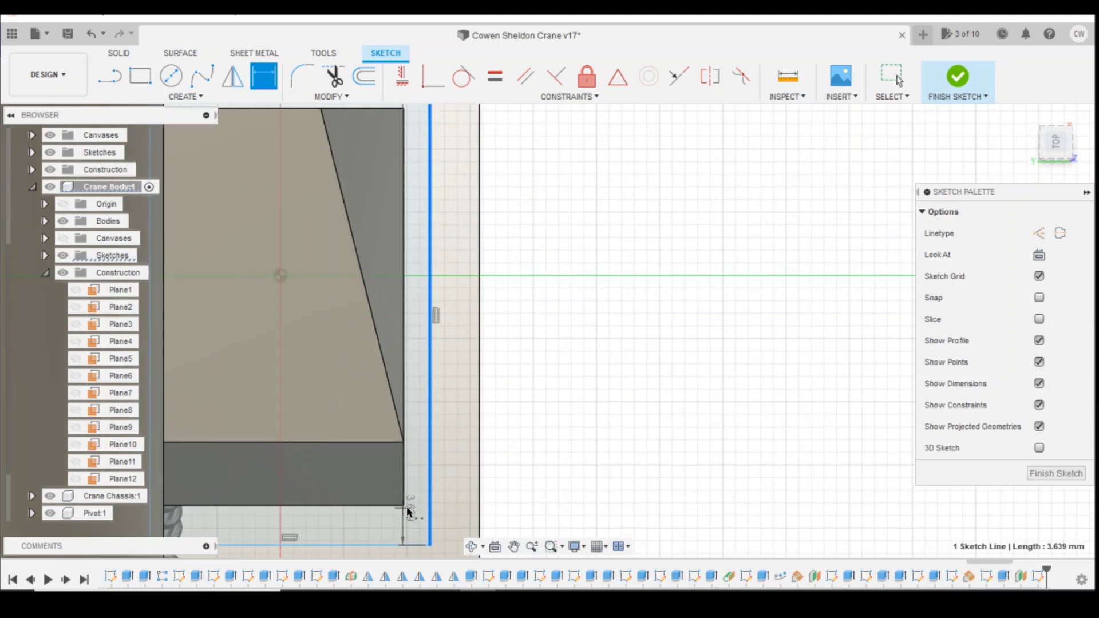
pyautogui.press('Escape')
# Dimension the rectangle's outer edge 0.2 mm out from the corner of the block's outer face.
pyautogui.click(430, 545)
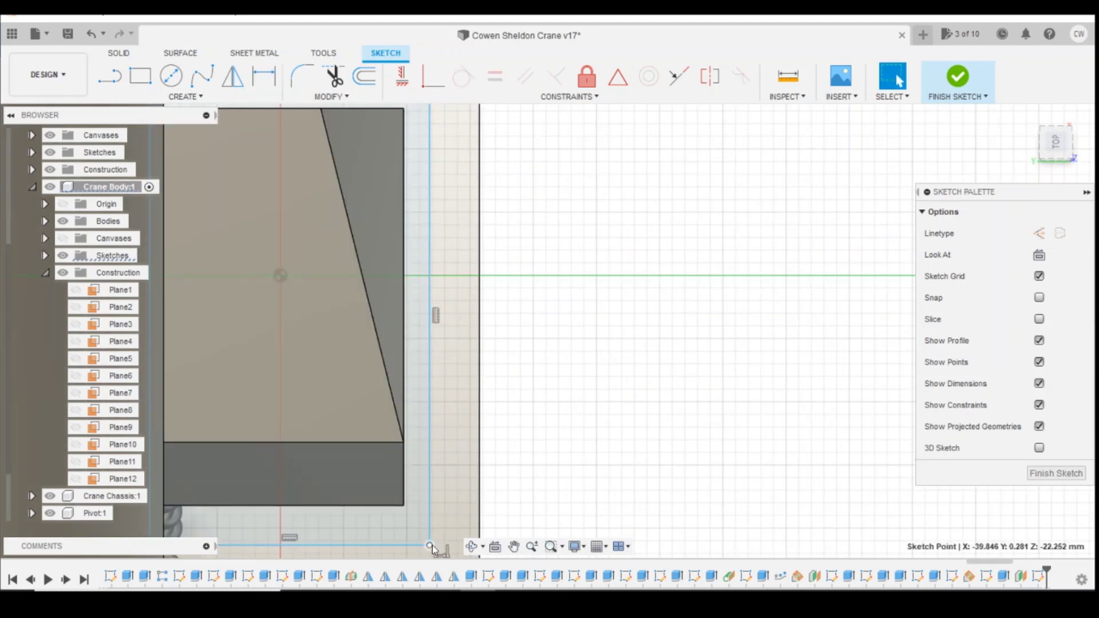
pyautogui.press('d')
pyautogui.click(404, 506)
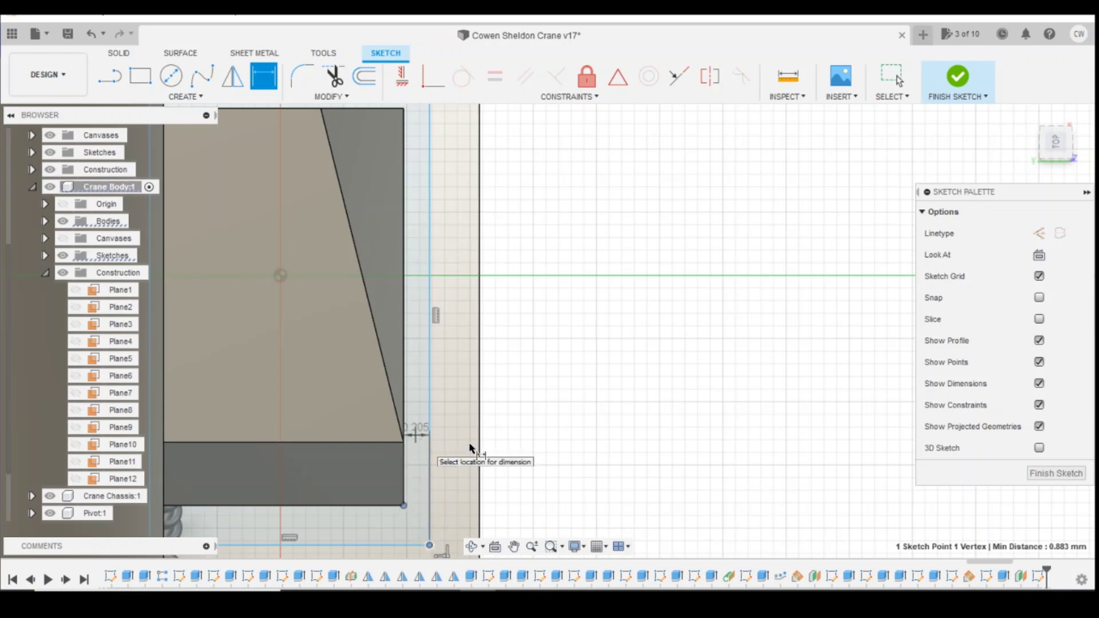
pyautogui.click(414, 433)
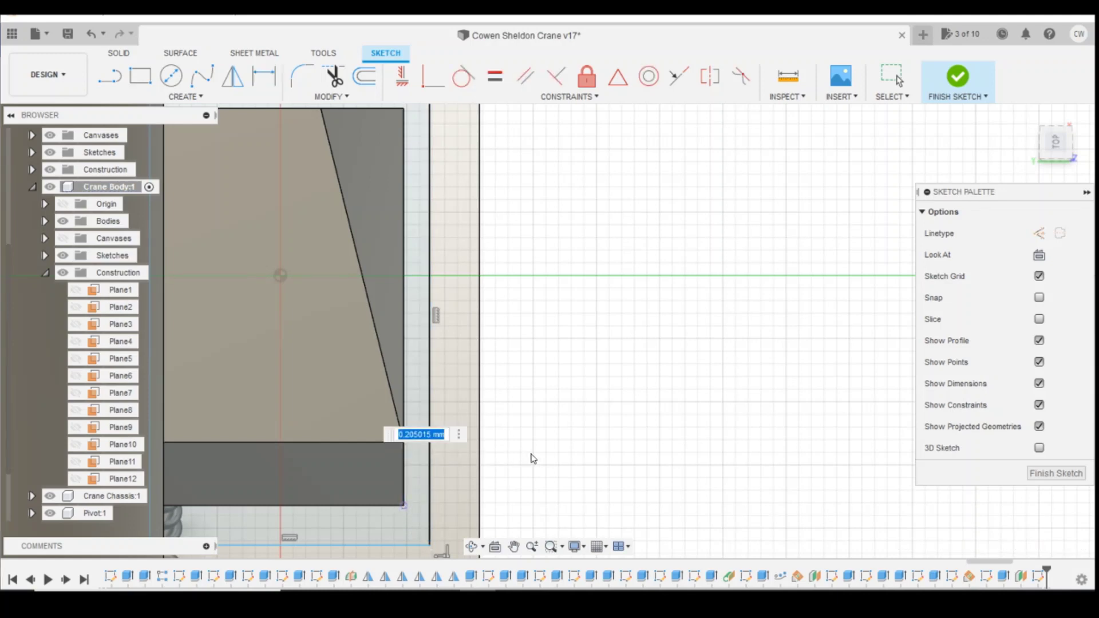
pyautogui.write('0.2')
pyautogui.press('Return')
# Dimension the rectangle's two end edges 0.2 mm beyond the block's corners, at the end away from the drum and the end facing it.
pyautogui.scroll(-3, 314, 266)
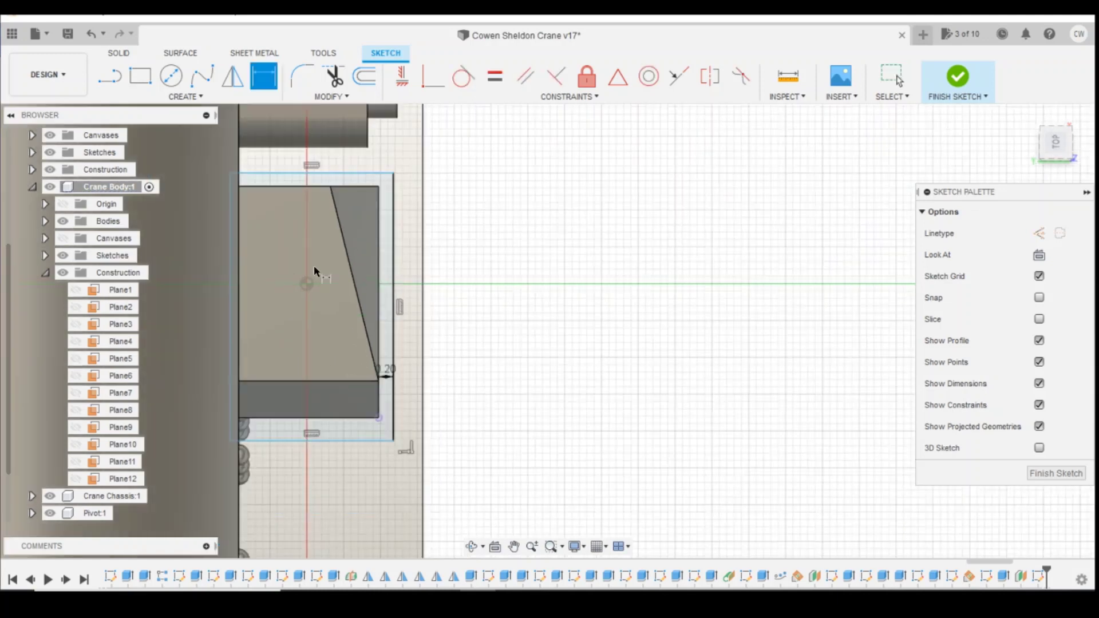
pyautogui.click(379, 419)
pyautogui.click(394, 441)
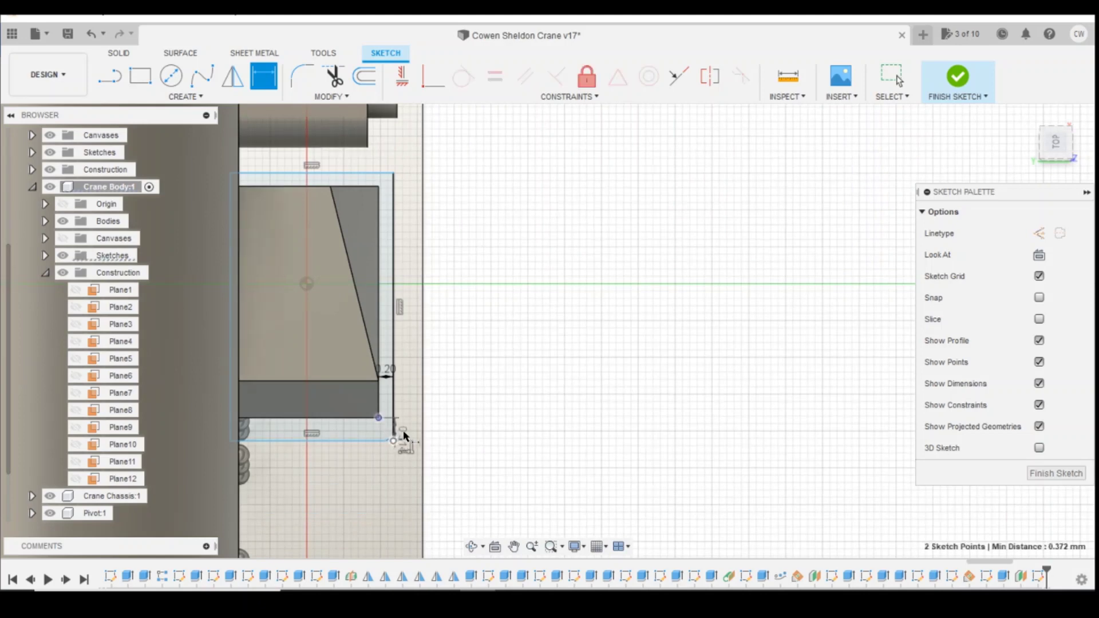
pyautogui.click(417, 437)
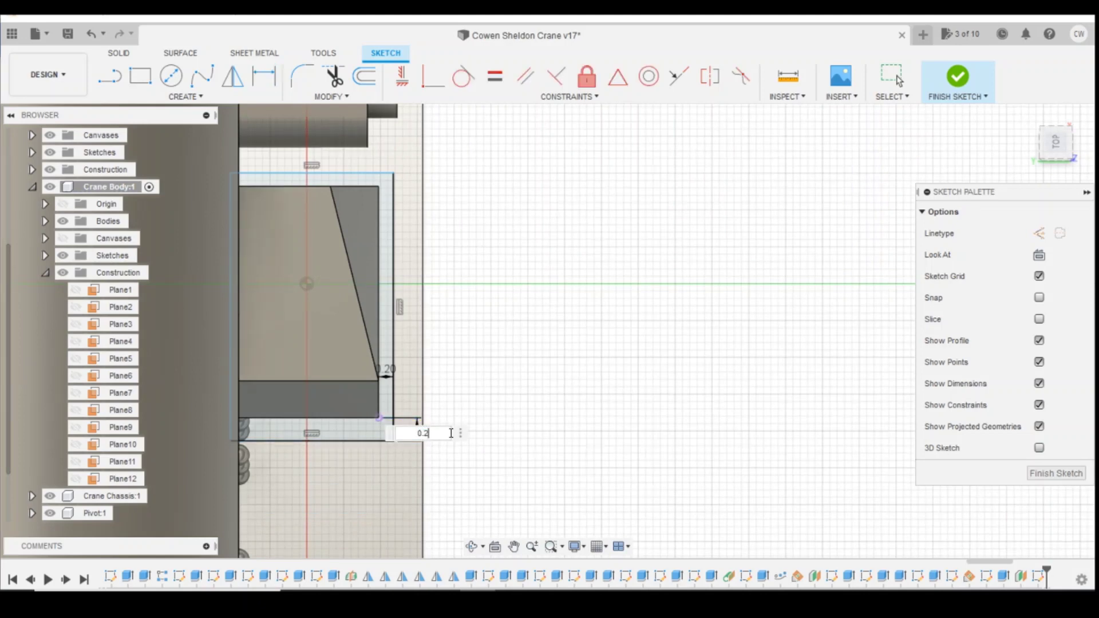
pyautogui.press('Return')
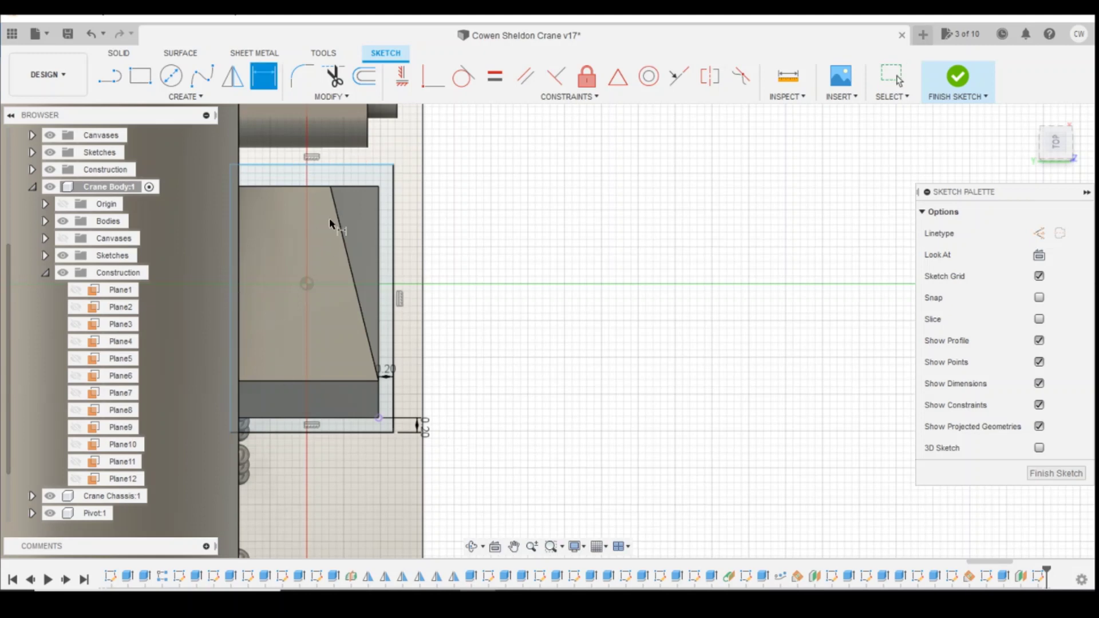
pyautogui.click(379, 187)
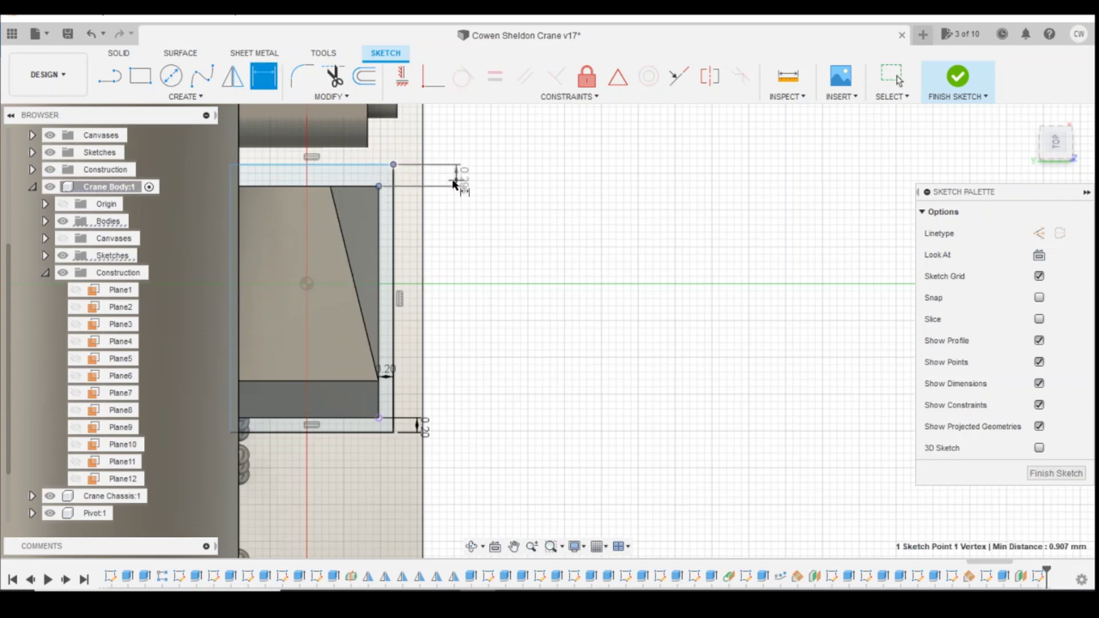
pyautogui.click(457, 177)
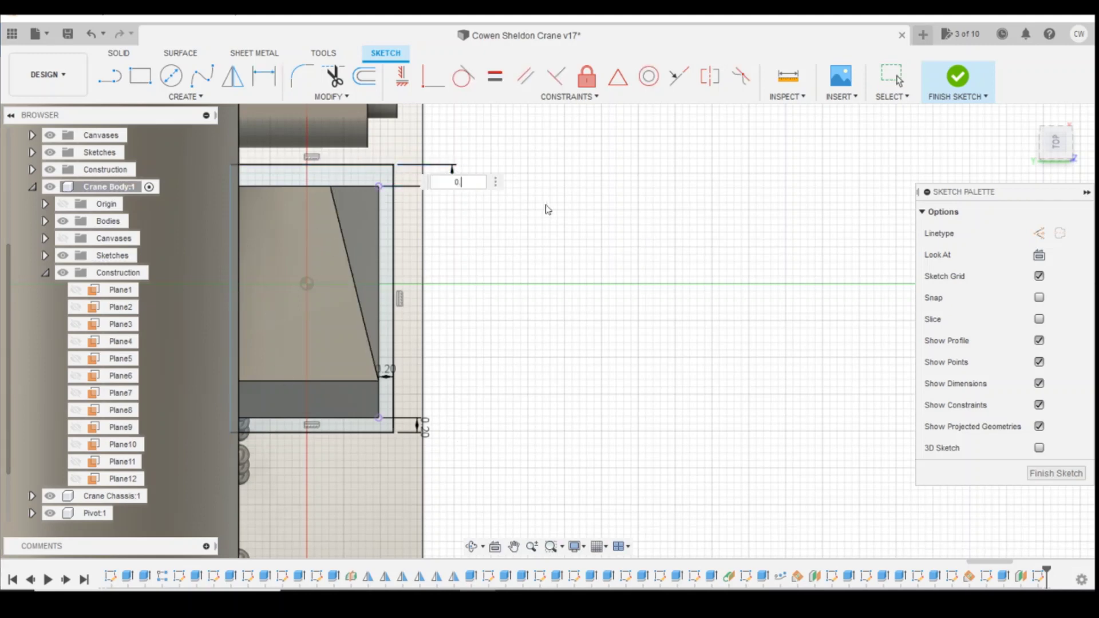
pyautogui.press('Return')
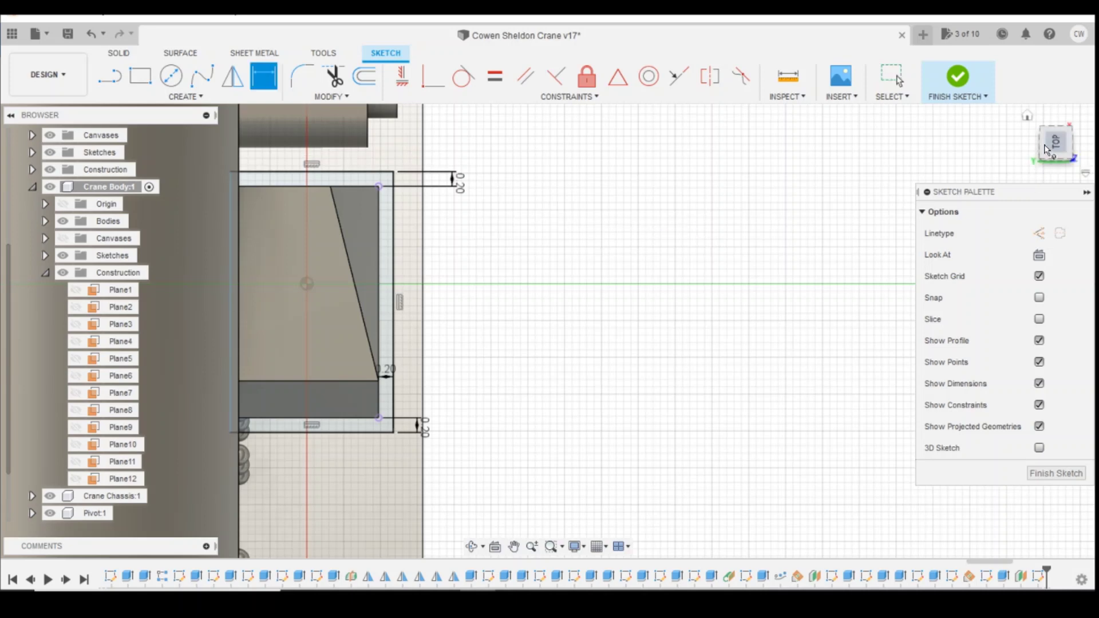
pyautogui.moveTo(1059, 147); pyautogui.dragTo(1053, 150)
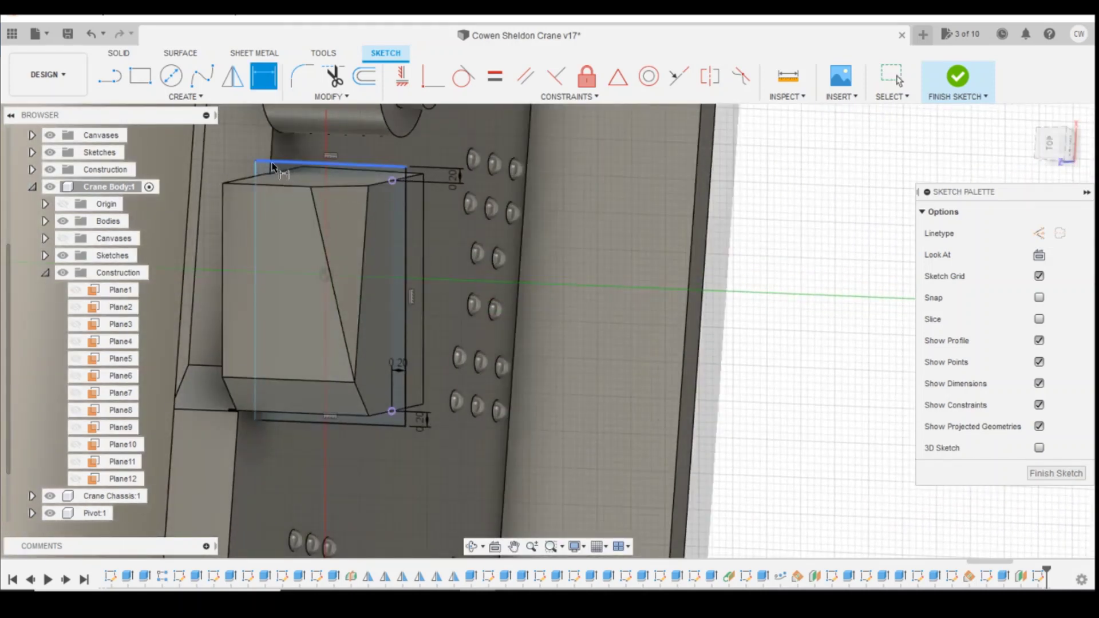
# Try to apply a horizontal/vertical constraint to the rectangle's inner edge beside the crane wall.
pyautogui.moveTo(1052, 164)
pyautogui.mouseDown()
pyautogui.moveTo(1086, 139)
pyautogui.moveTo(1097, 150)
pyautogui.moveTo(1051, 160)
pyautogui.moveTo(1049, 145)
pyautogui.mouseUp()
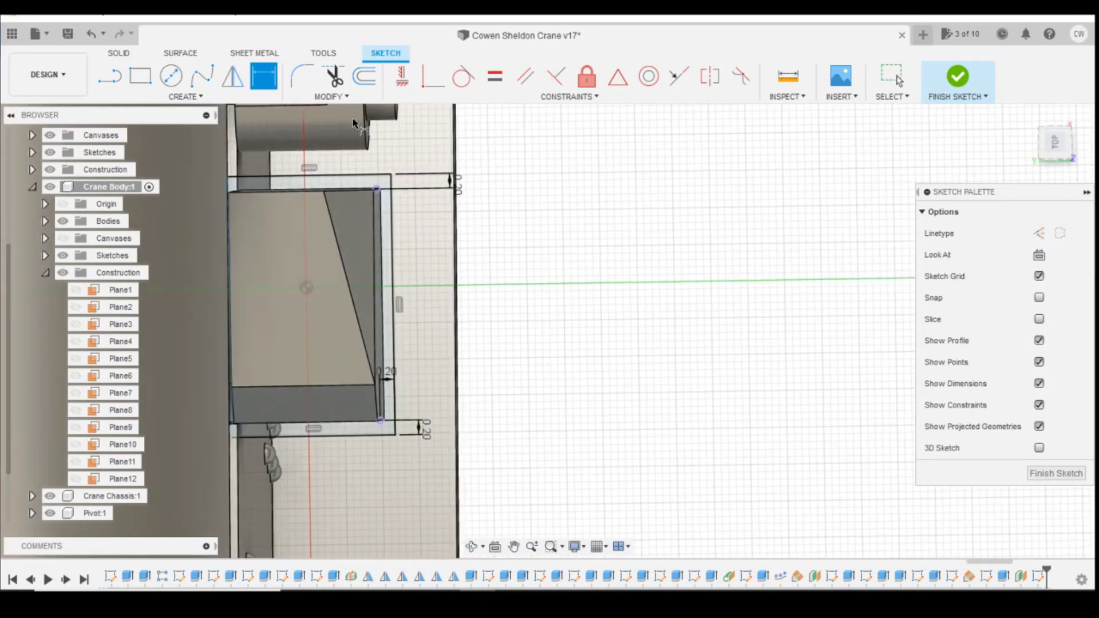
pyautogui.click(403, 80)
pyautogui.moveTo(1074, 125); pyautogui.dragTo(1060, 149)
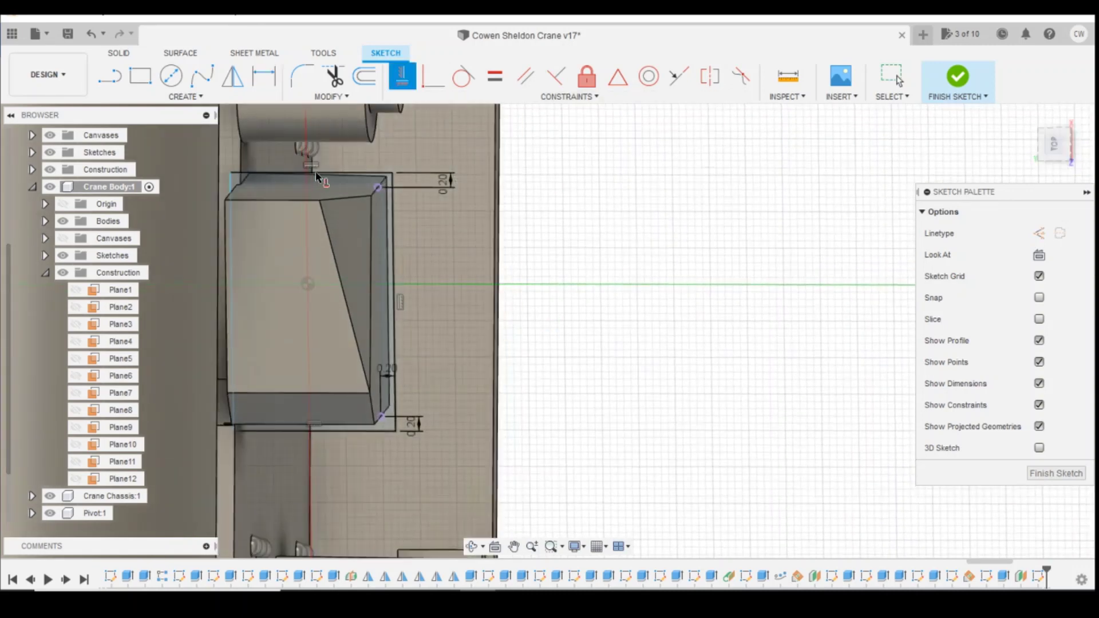
pyautogui.click(231, 182)
pyautogui.click(1060, 146)
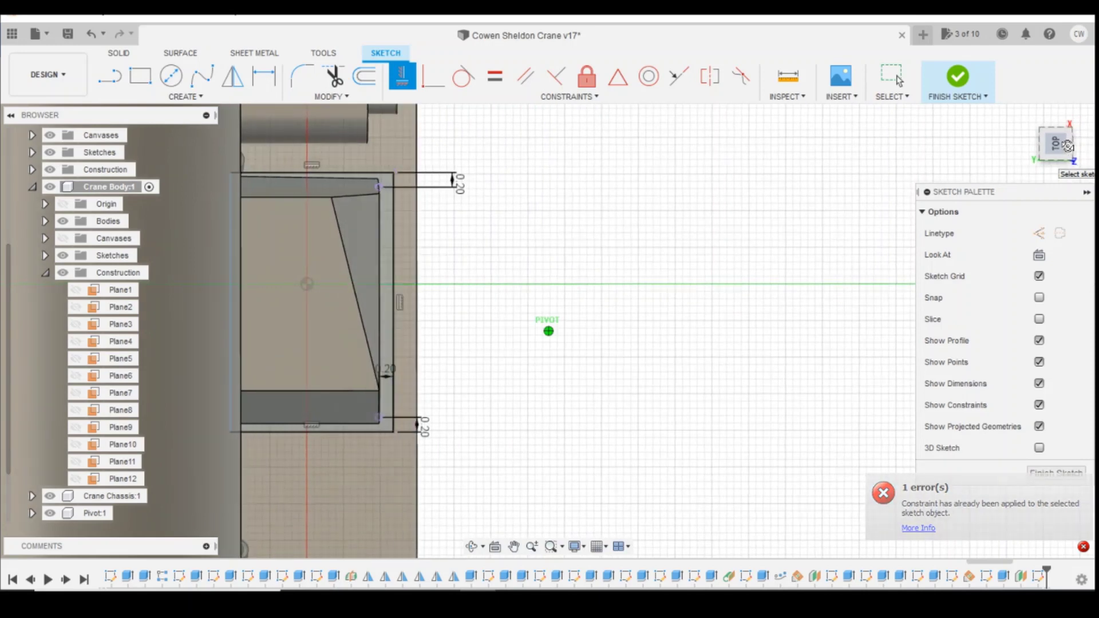
pyautogui.press('Escape')
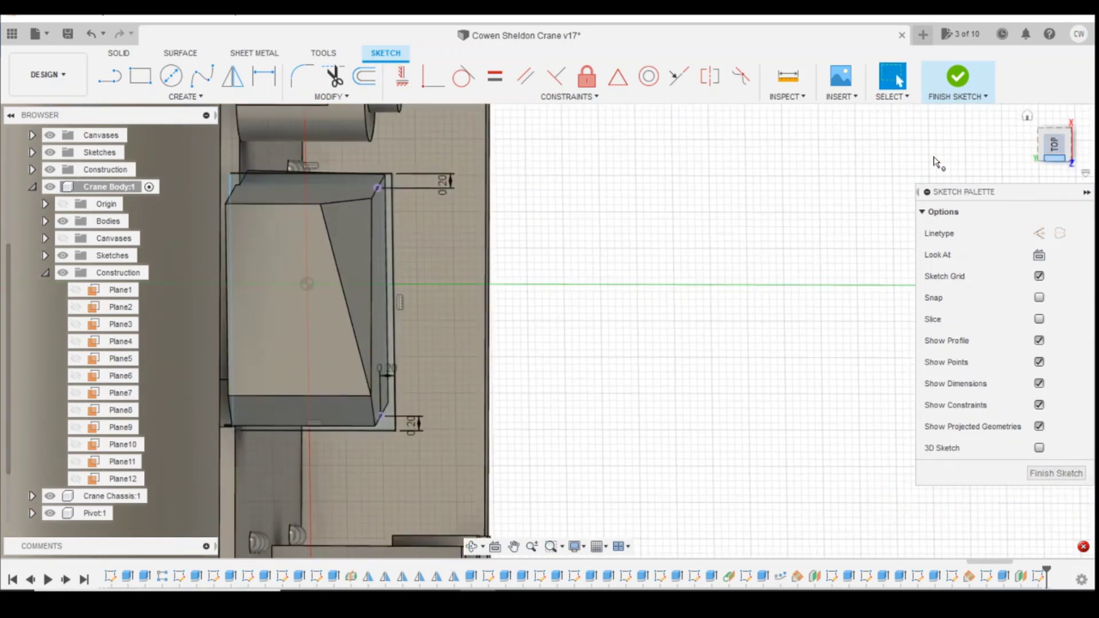
# Try to make the rectangle's inner corner at the drum end coincident with the block's corner at the crane wall.
pyautogui.click(141, 76)
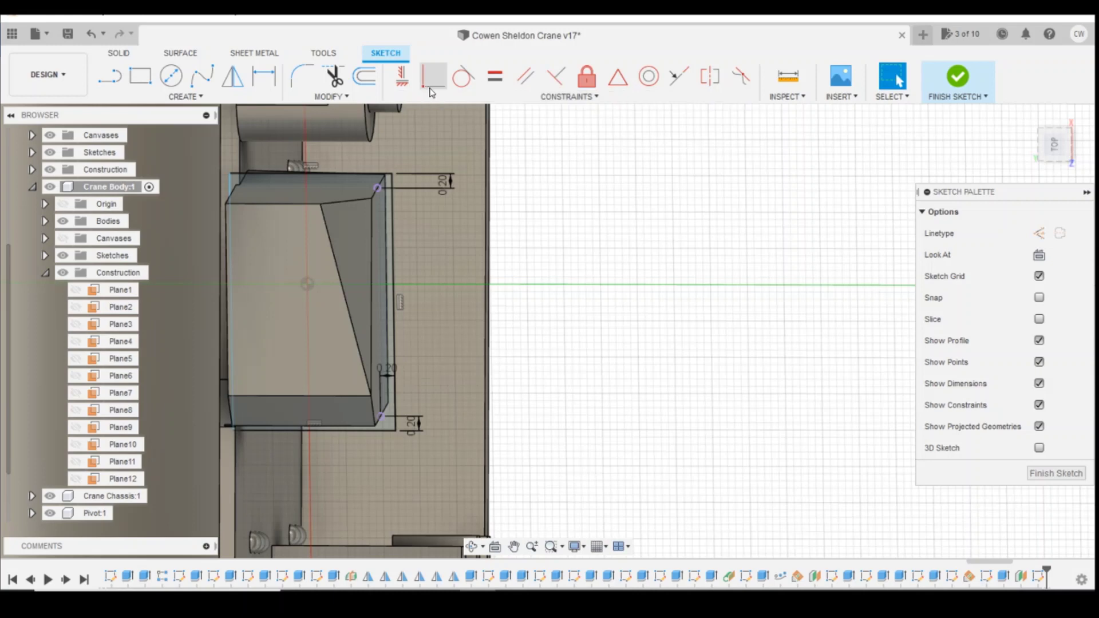
pyautogui.click(229, 173)
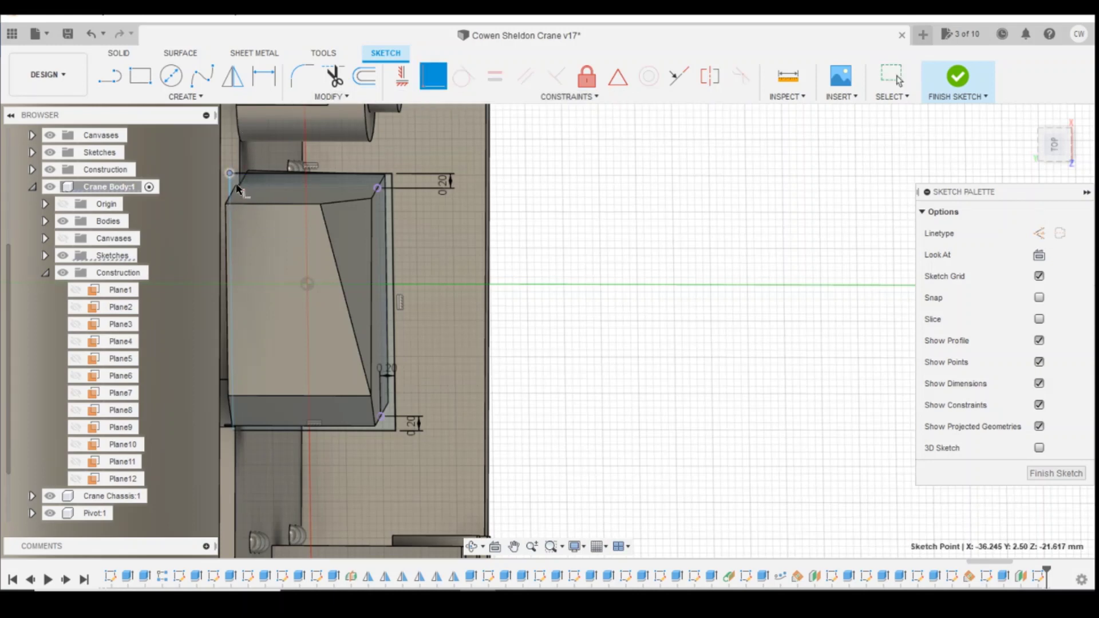
pyautogui.scroll(10, 241, 188)
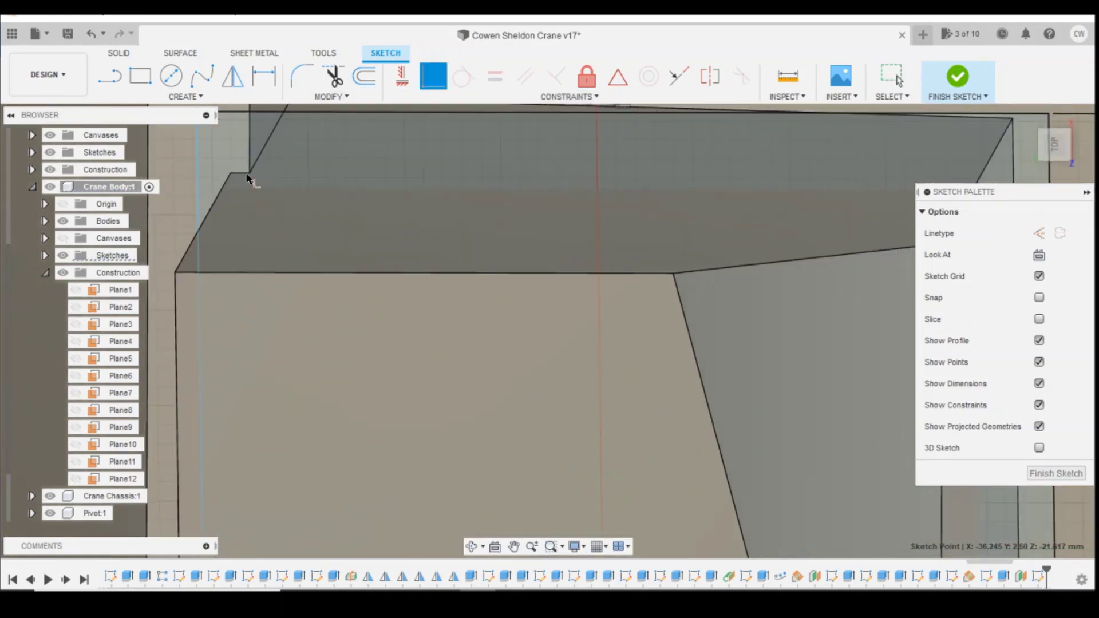
pyautogui.scroll(-3, 252, 188)
pyautogui.press('Escape')
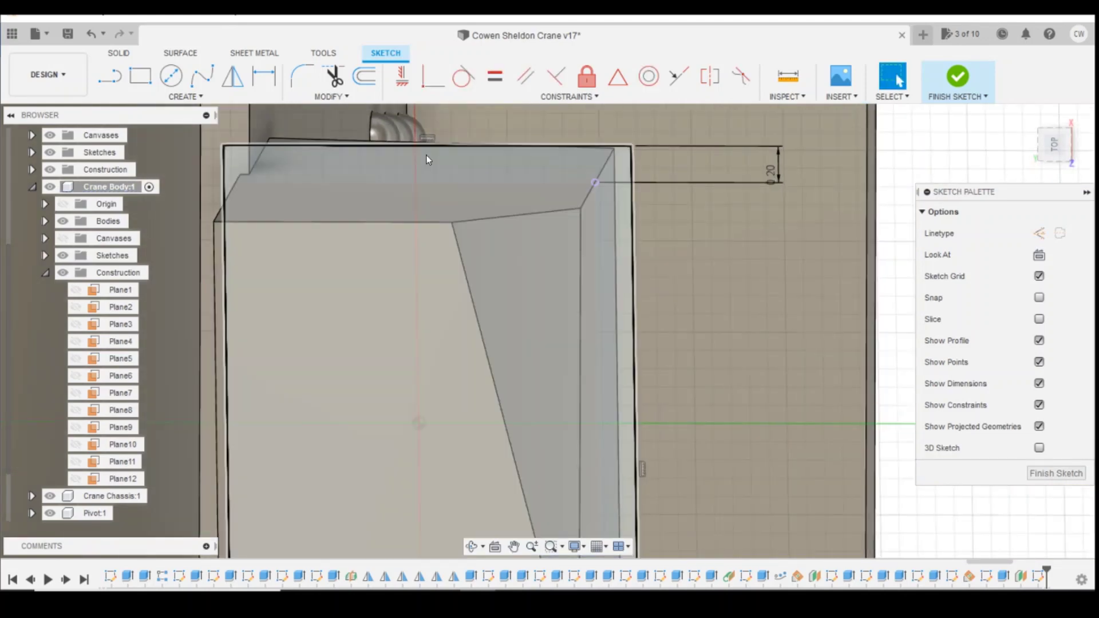
# Retry the horizontal/vertical constraint on the rectangle's inner edge, and try it from its drum-end corner point.
pyautogui.click(1053, 144)
pyautogui.moveTo(1053, 144)
pyautogui.mouseDown()
pyautogui.moveTo(1074, 149)
pyautogui.moveTo(1047, 148)
pyautogui.mouseUp()
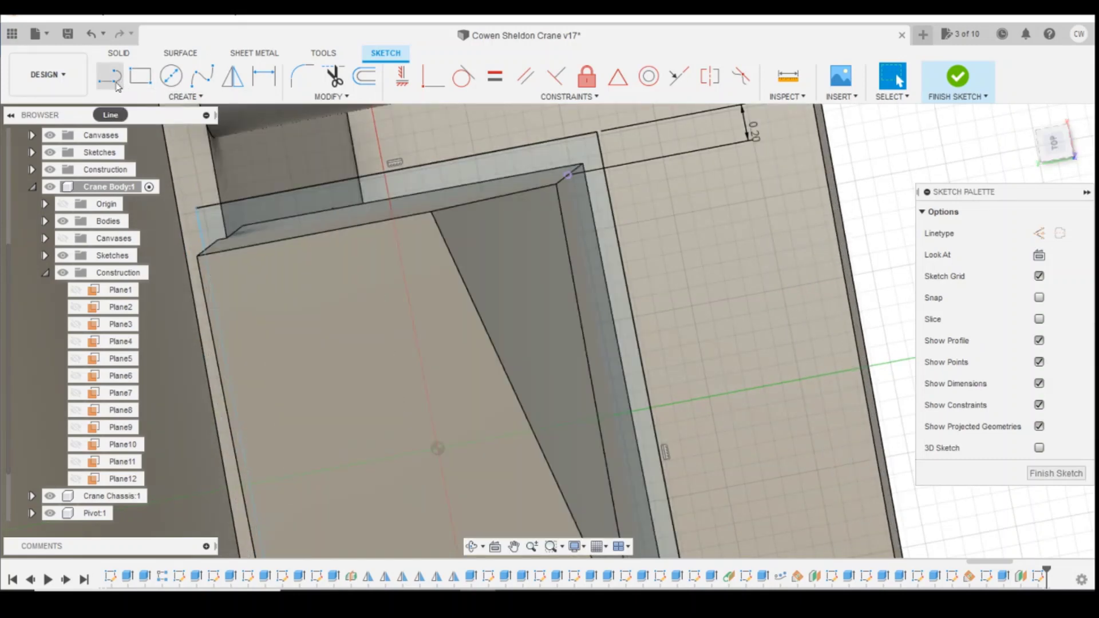
pyautogui.click(403, 76)
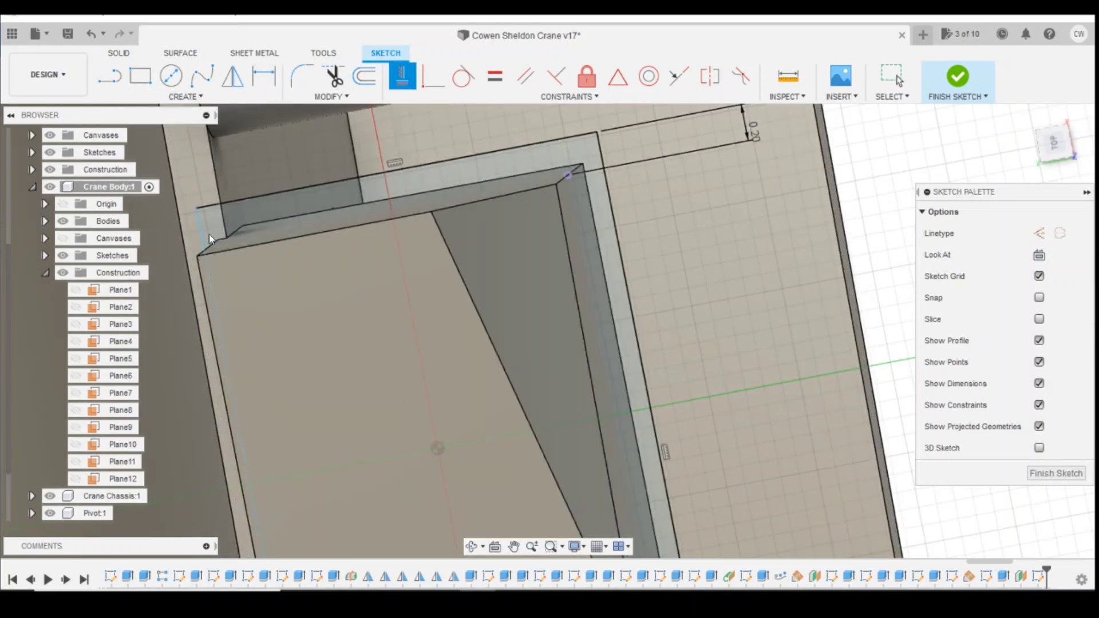
pyautogui.click(200, 230)
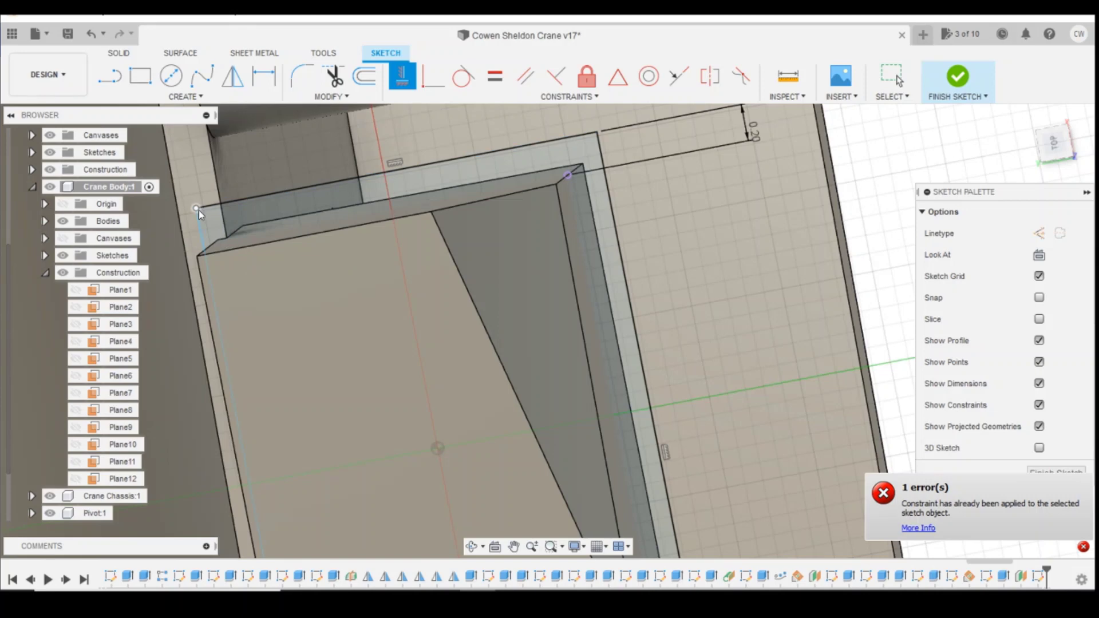
pyautogui.click(198, 210)
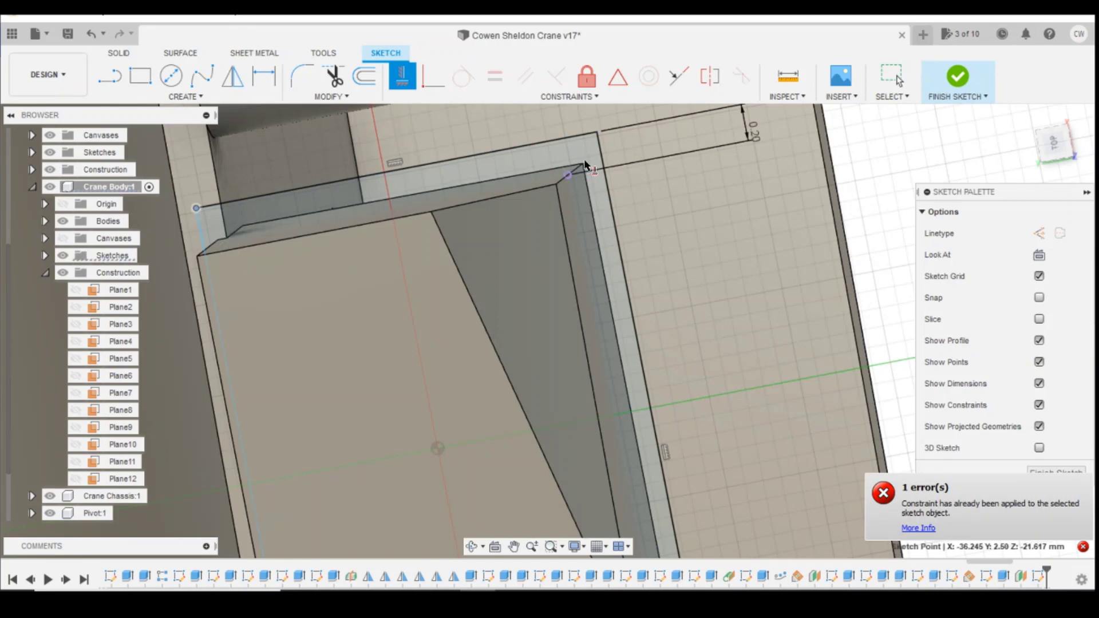
pyautogui.press('Escape')
pyautogui.scroll(-3, 458, 206)
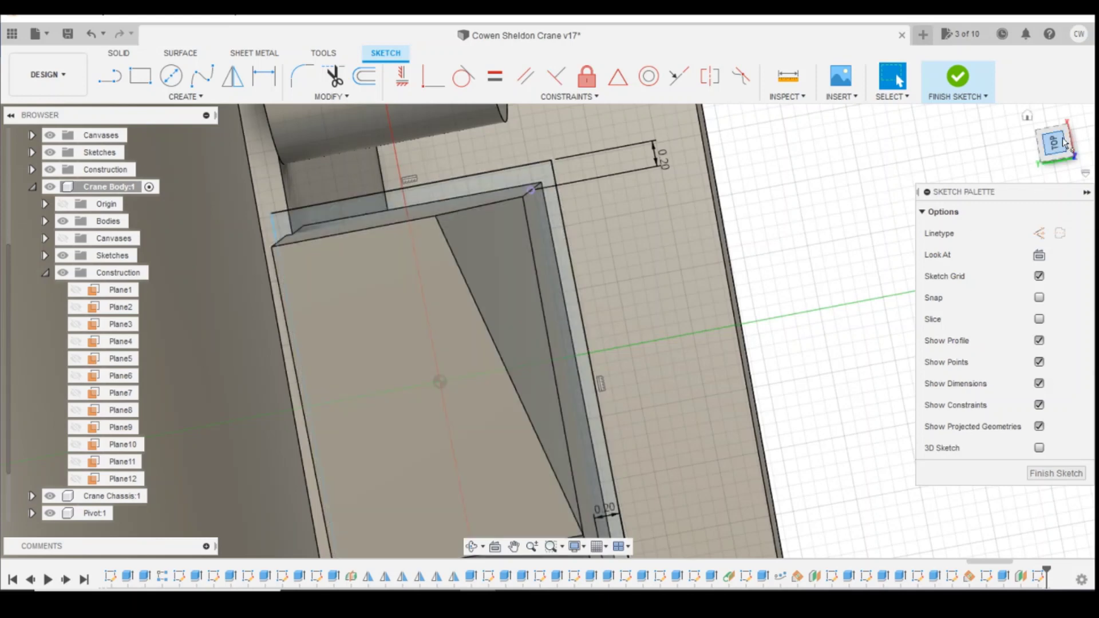
# Measure the distance between the two parallel edges of the block's end face on the drum side.
pyautogui.moveTo(1064, 143); pyautogui.dragTo(1068, 173)
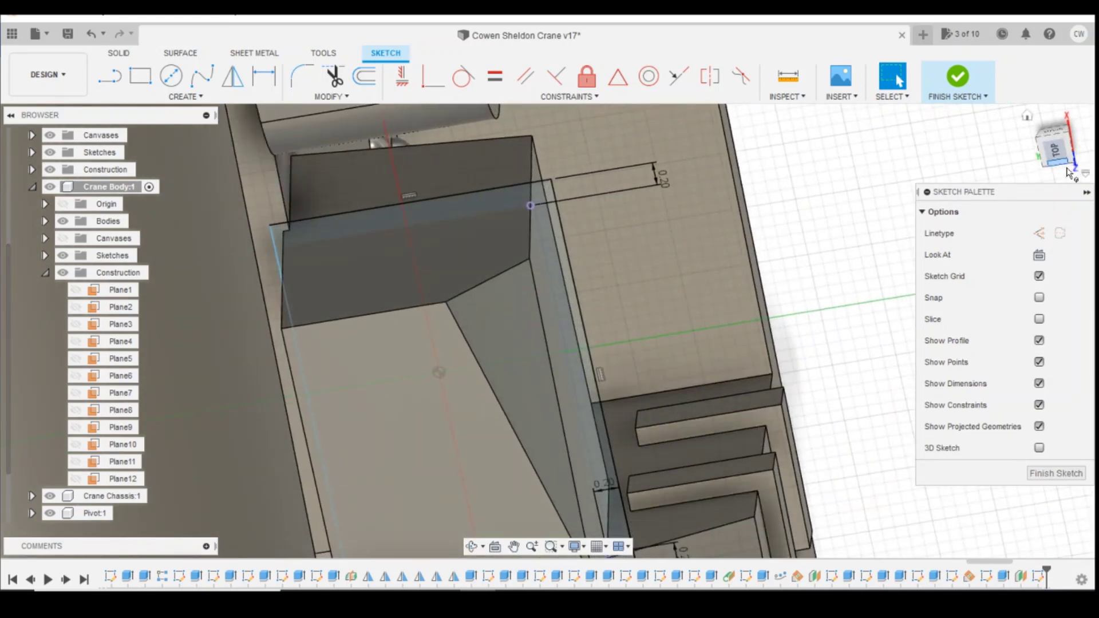
pyautogui.click(785, 78)
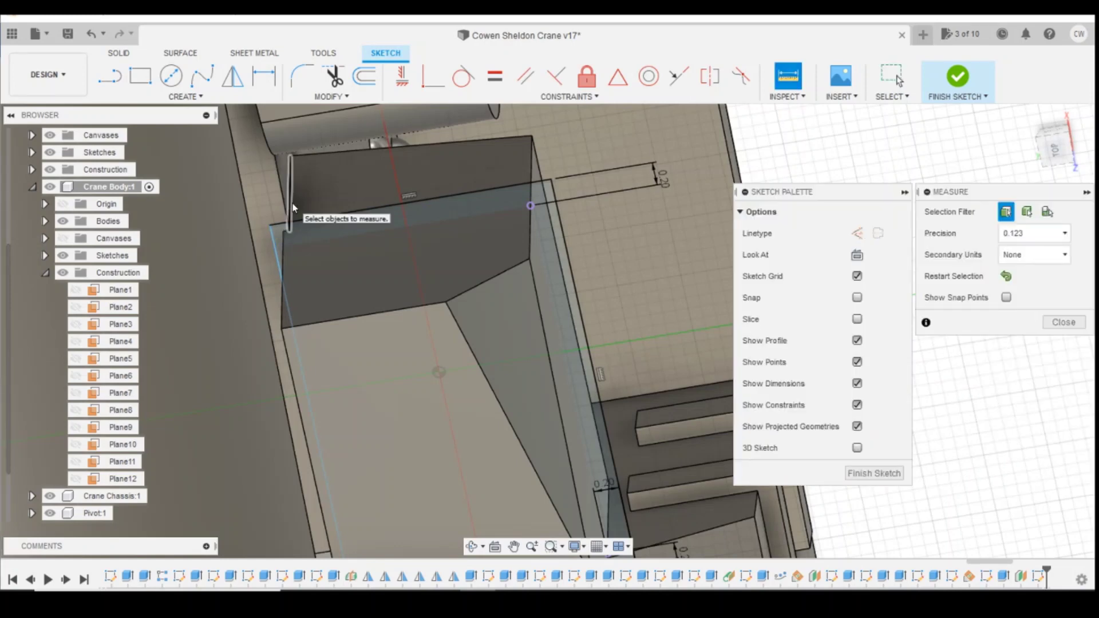
pyautogui.click(529, 183)
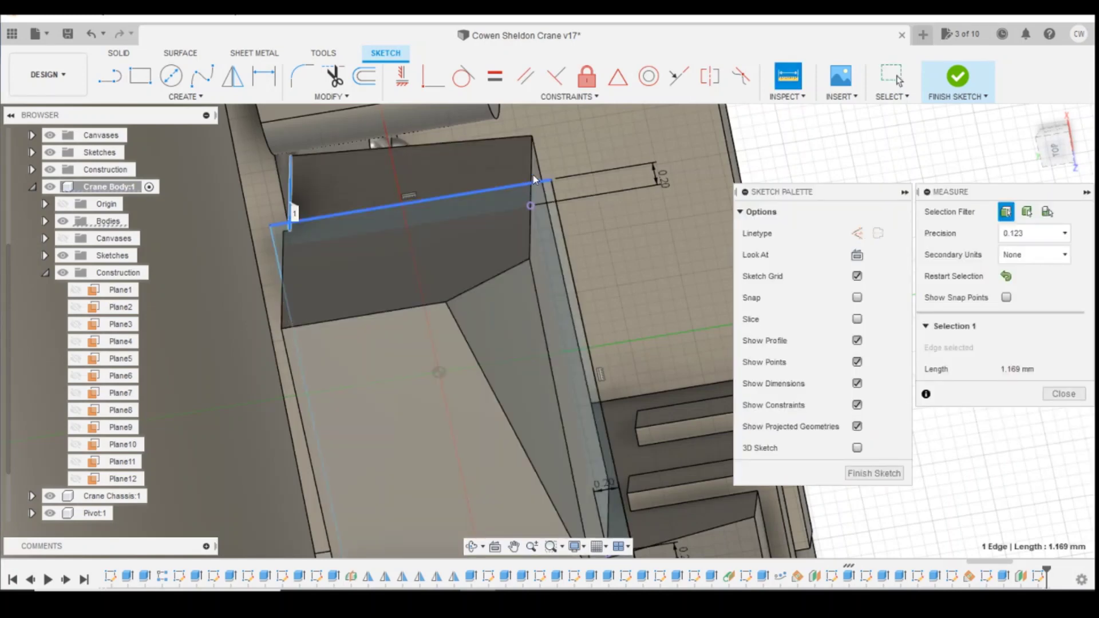
pyautogui.click(531, 178)
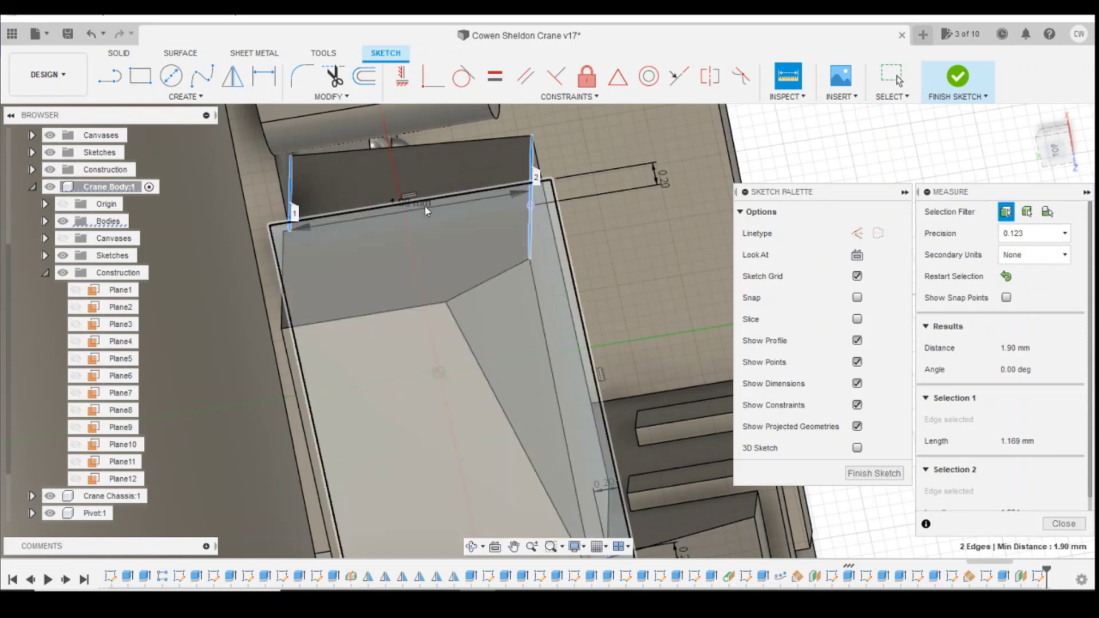
pyautogui.scroll(3, 427, 232)
pyautogui.scroll(-3, 426, 231)
pyautogui.press('Escape')
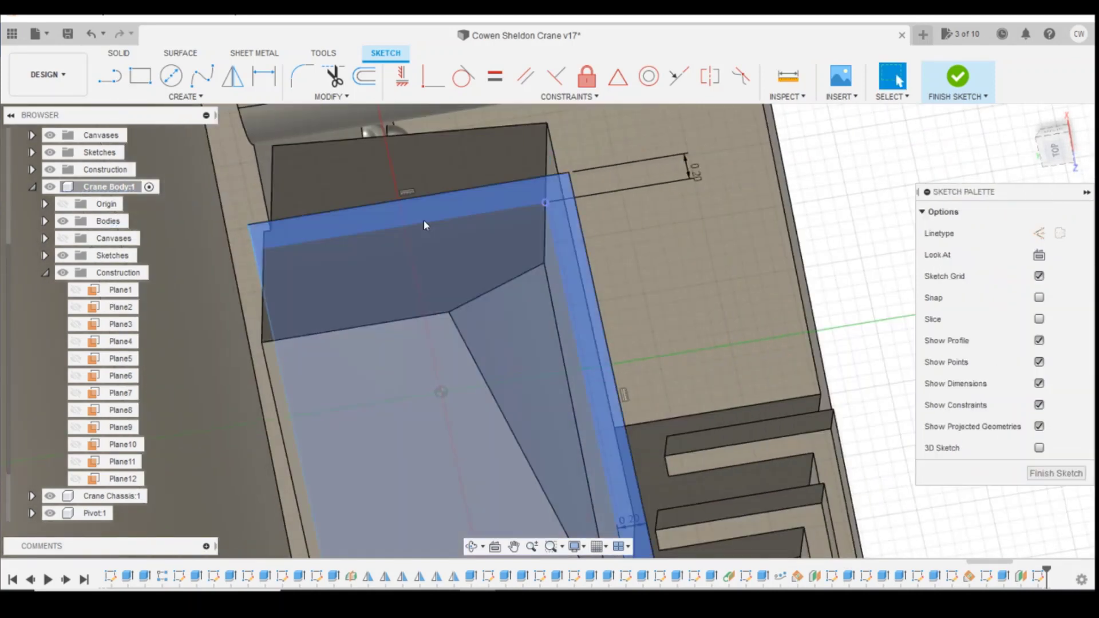
# Dimension the rectangle's end edge on the drum side to 1.9 mm.
pyautogui.press('d')
pyautogui.click(442, 202)
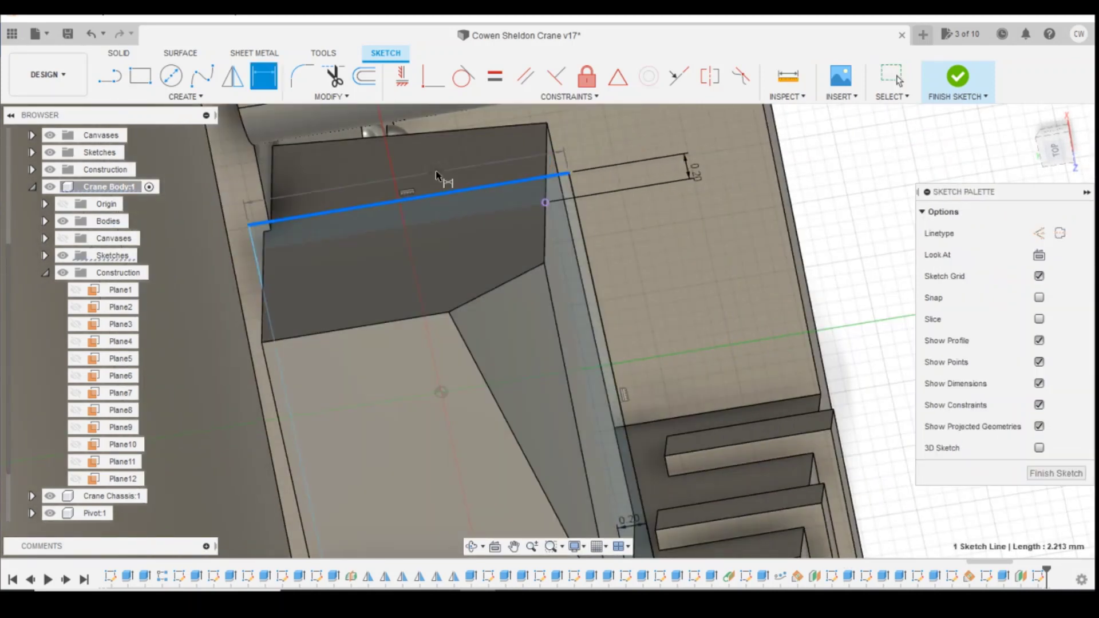
pyautogui.click(712, 215)
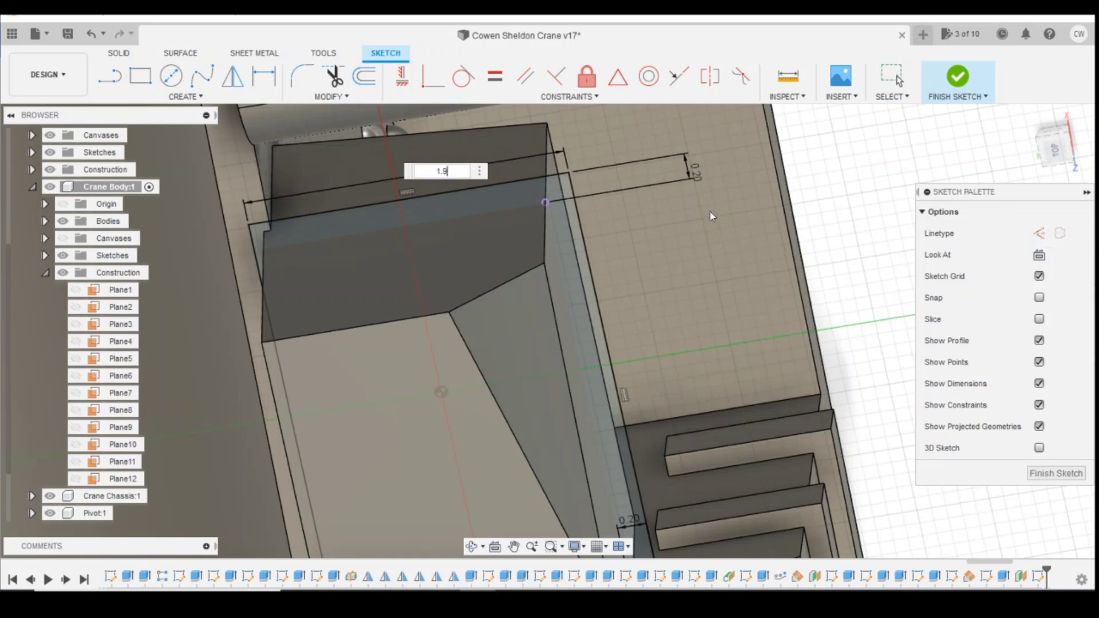
pyautogui.write('1.9')
pyautogui.press('Return')
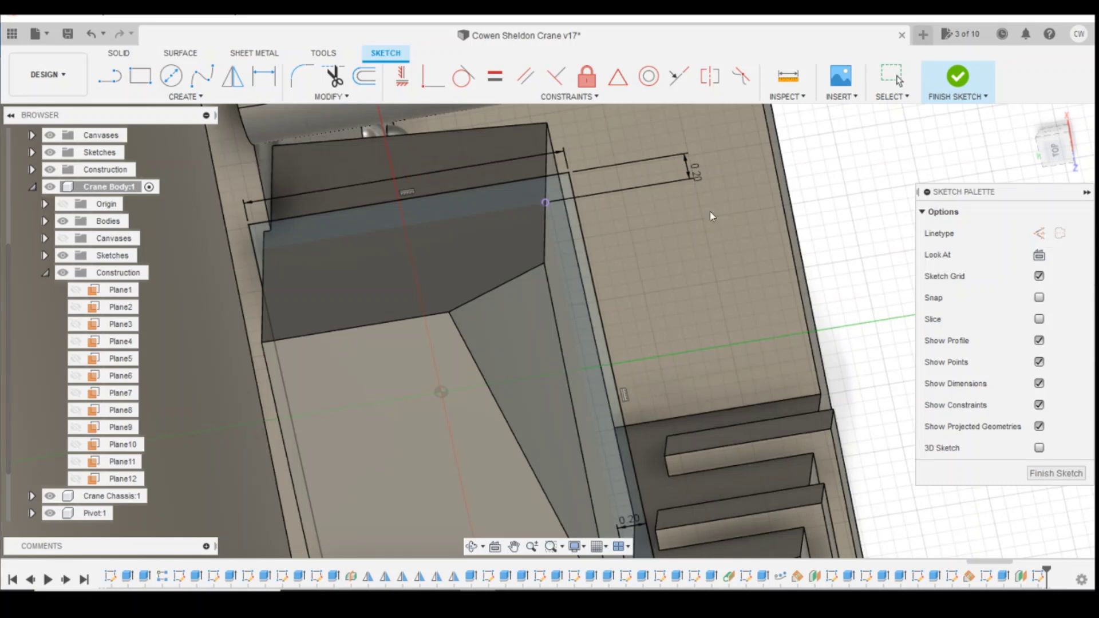
# Change the dimension of the rectangle's drum-side end edge to 2.1 mm and check the sketch from above.
pyautogui.press('d')
pyautogui.scroll(-1, 487, 196)
pyautogui.click(467, 171)
pyautogui.click(470, 175)
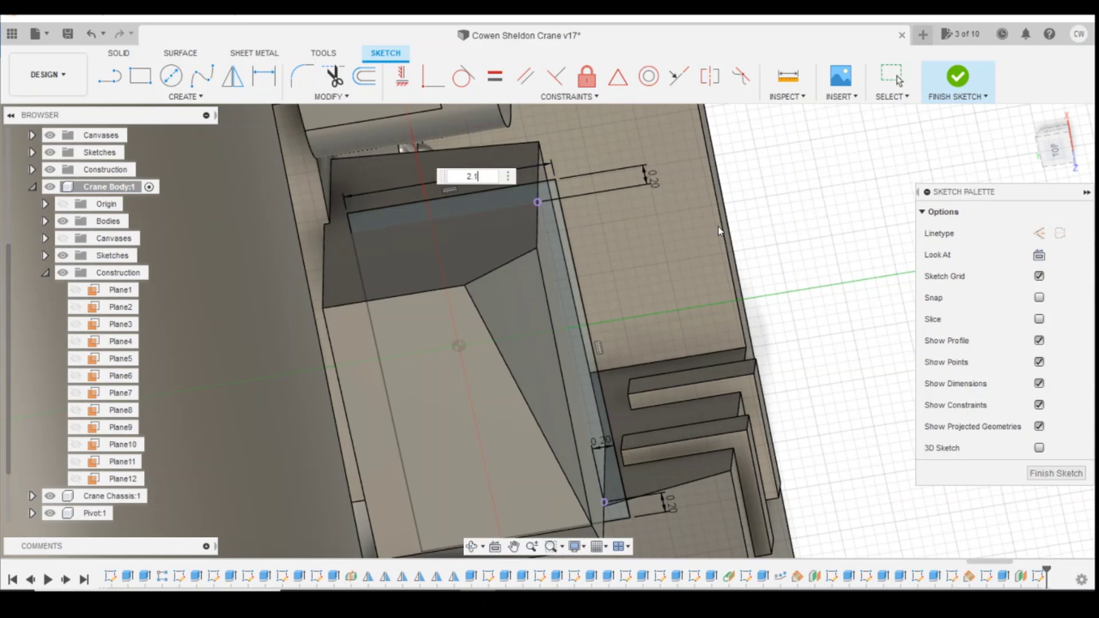
pyautogui.press('Return')
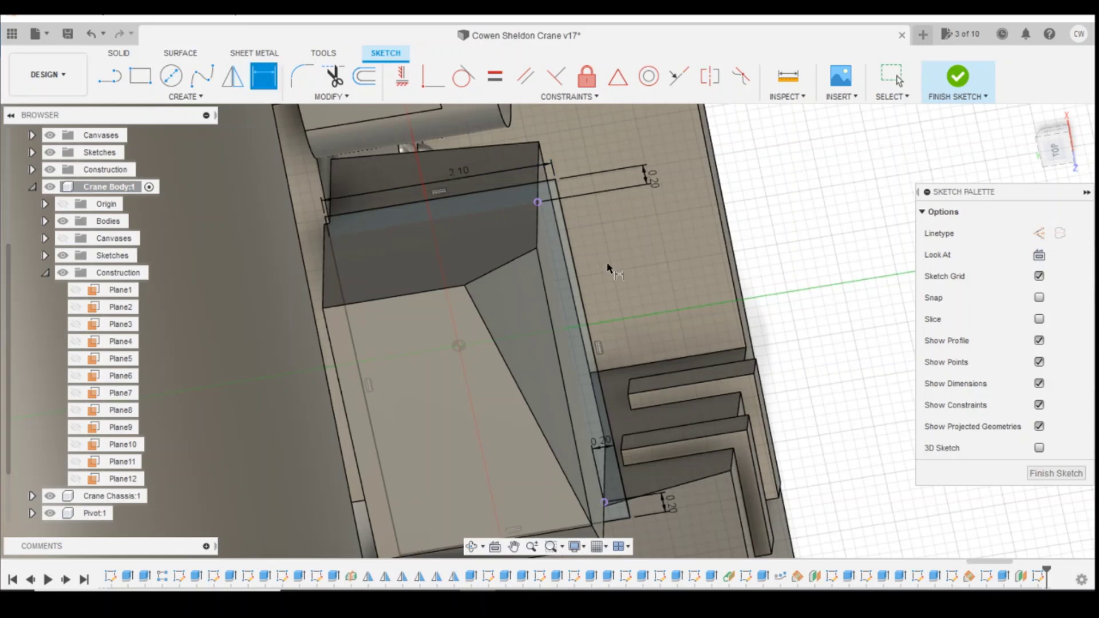
pyautogui.scroll(1, 344, 183)
pyautogui.scroll(-3, 446, 295)
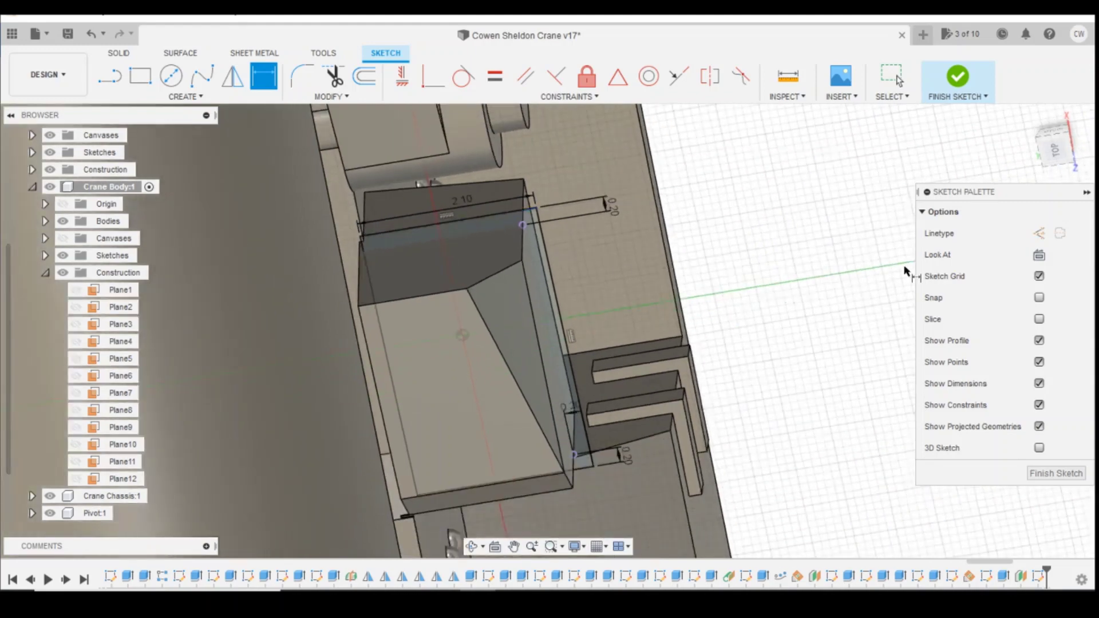
pyautogui.scroll(-2, 911, 269)
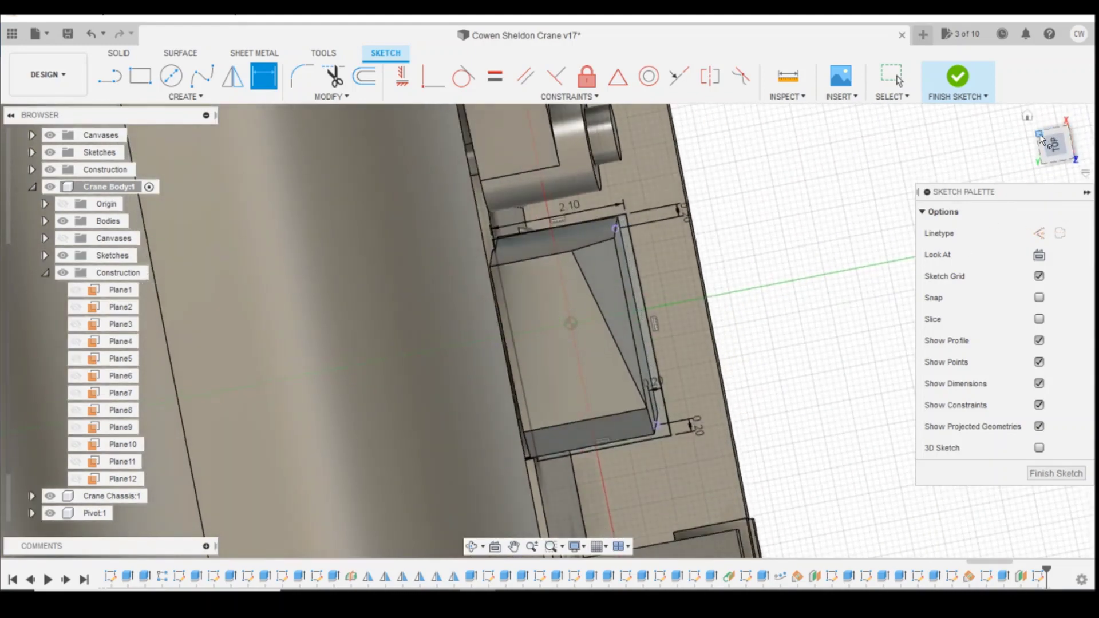
pyautogui.scroll(2, 644, 287)
pyautogui.click(1058, 145)
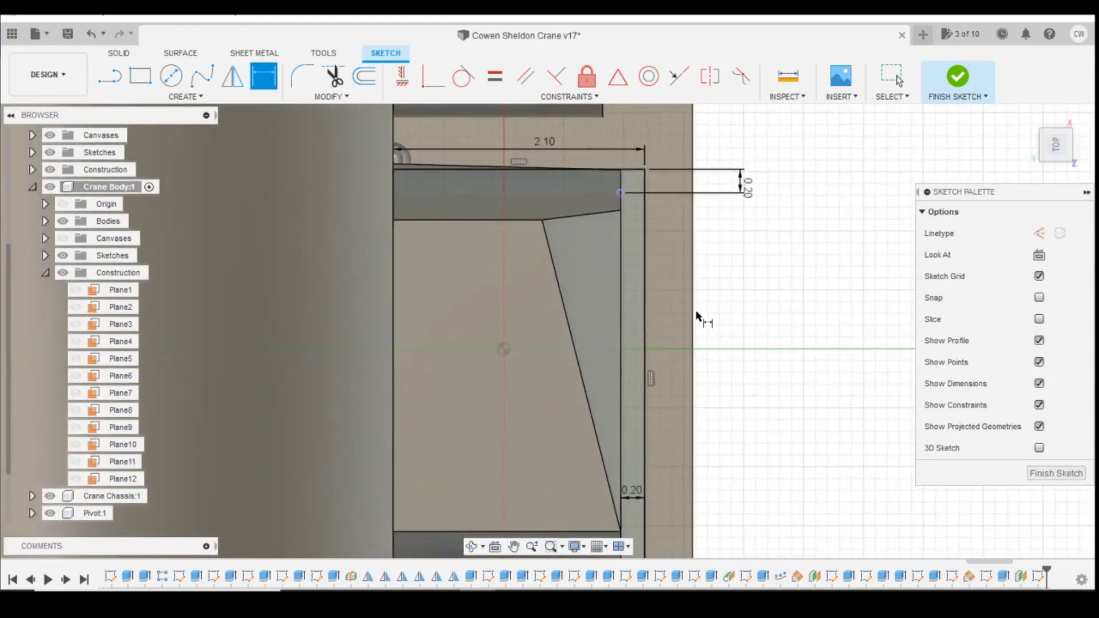
pyautogui.press('Escape')
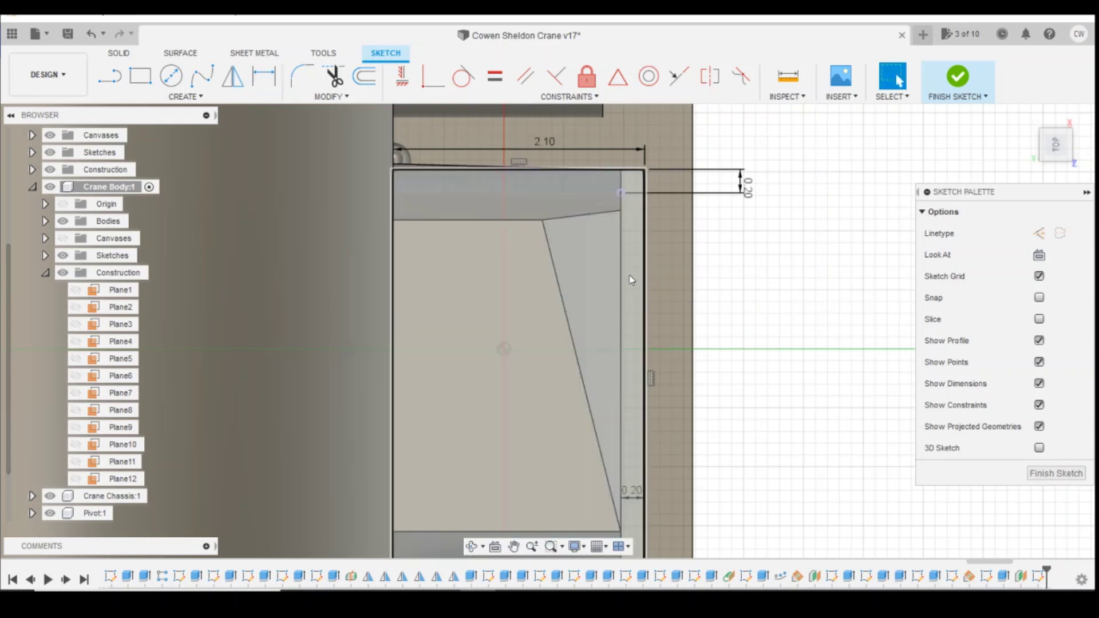
# Extrude the rectangle profile 0.2 mm toward the block's upper part and join it to the body as a band.
pyautogui.click(631, 273)
pyautogui.rightClick(631, 275)
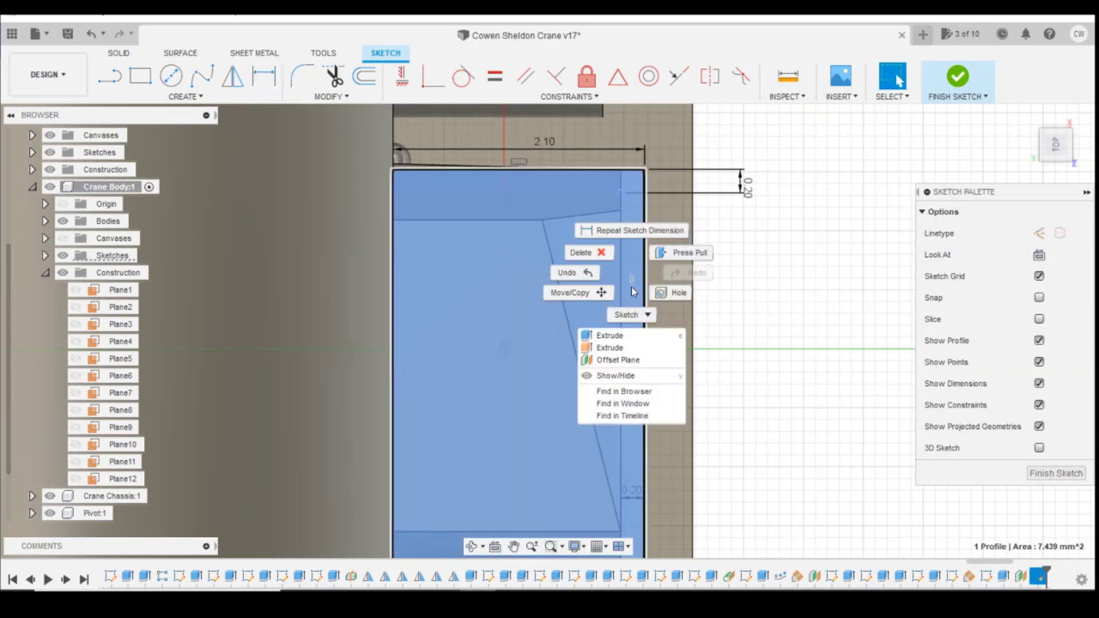
pyautogui.click(631, 340)
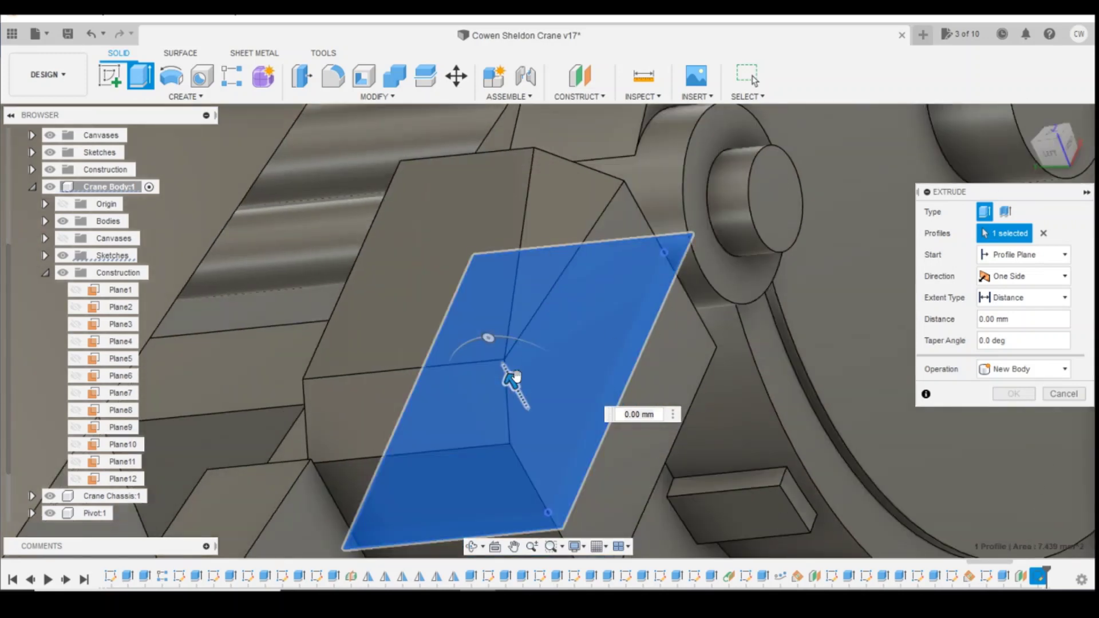
pyautogui.moveTo(517, 376); pyautogui.dragTo(502, 364)
pyautogui.click(1030, 370)
pyautogui.click(1017, 391)
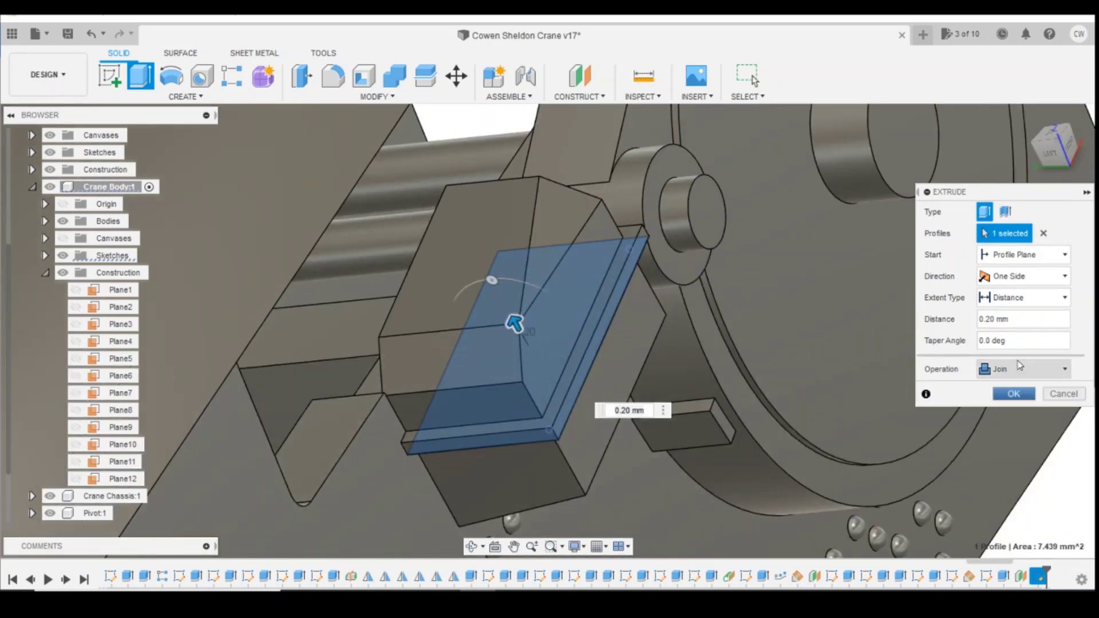
pyautogui.click(1013, 394)
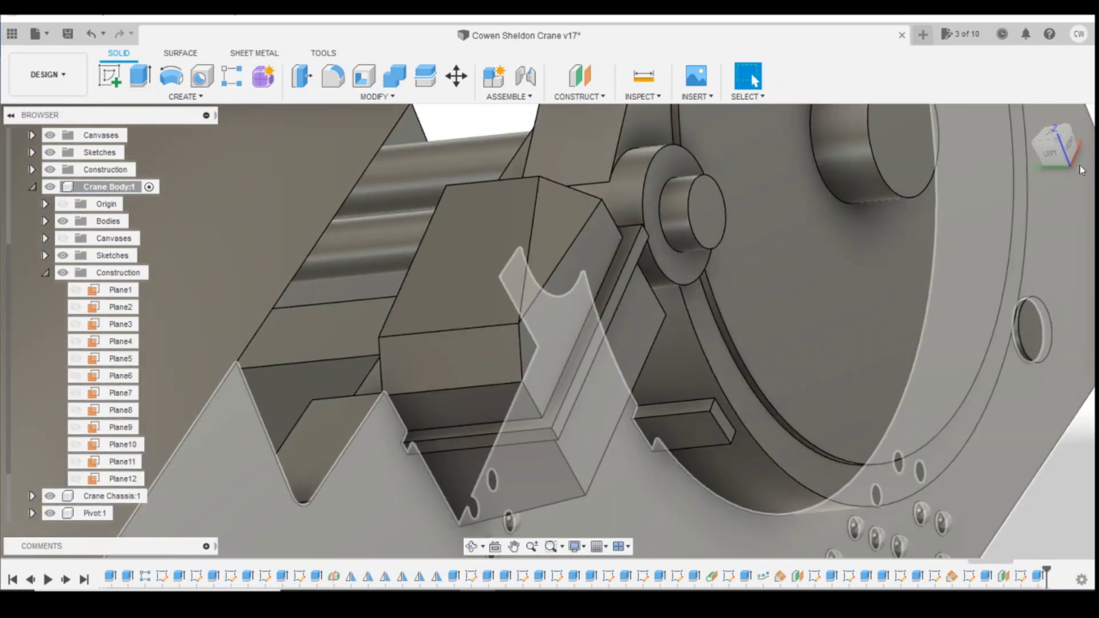
# Compare the block and its band with the yellow crane reference photo in Photos, and return to the Fusion 360 model.
pyautogui.moveTo(1053, 156)
pyautogui.mouseDown()
pyautogui.moveTo(1031, 193)
pyautogui.moveTo(1061, 140)
pyautogui.moveTo(1077, 155)
pyautogui.moveTo(1057, 150)
pyautogui.moveTo(1059, 121)
pyautogui.mouseUp()
pyautogui.scroll(-6, 564, 463)
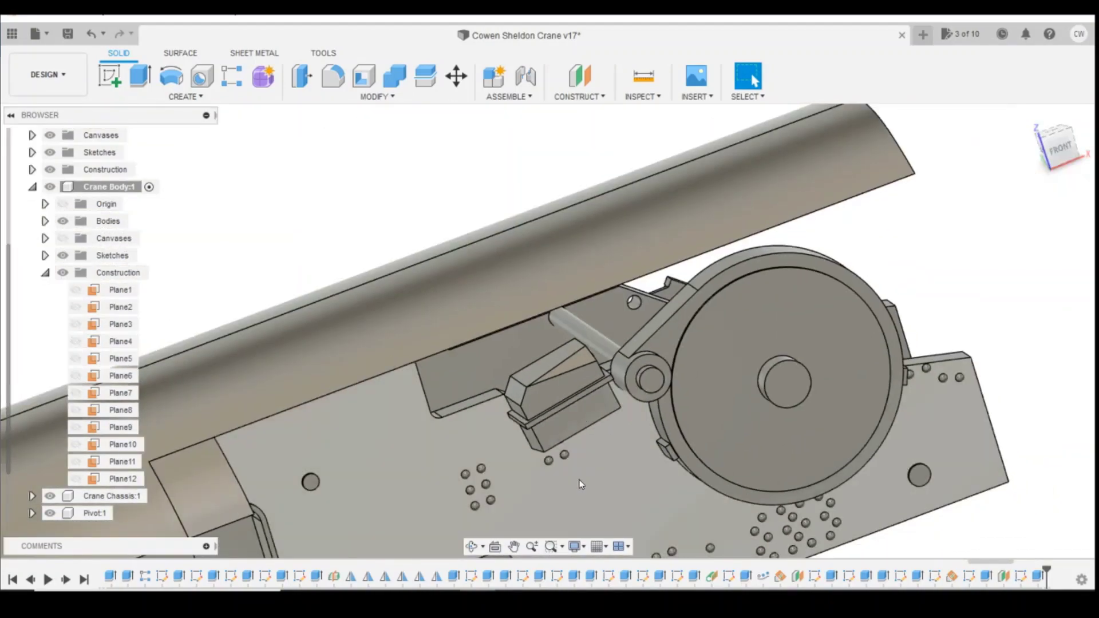
pyautogui.keyDown('shift'); pyautogui.moveTo(581, 484); pyautogui.dragTo(592, 459, button='middle'); pyautogui.keyUp('shift')
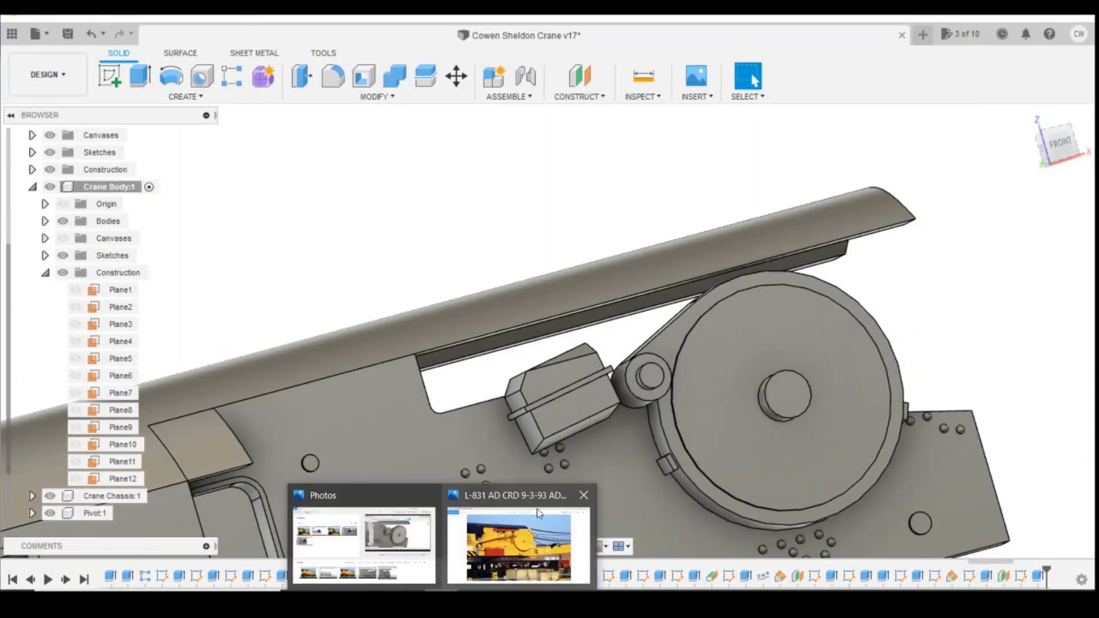
pyautogui.click(538, 510)
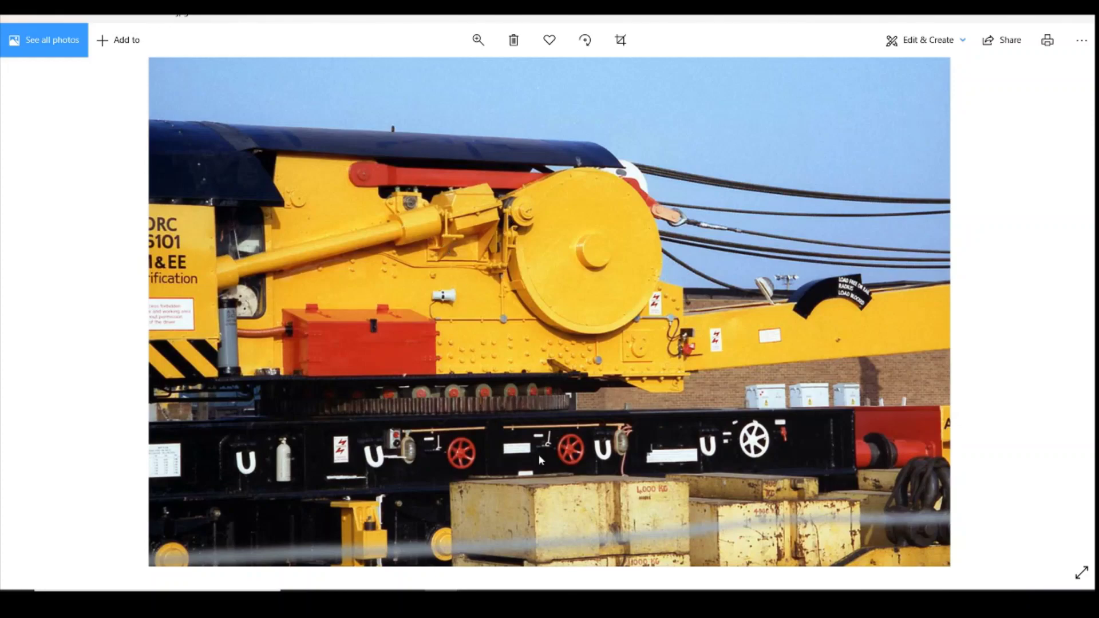
pyautogui.click(478, 601)
pyautogui.moveTo(1055, 153); pyautogui.dragTo(1011, 174)
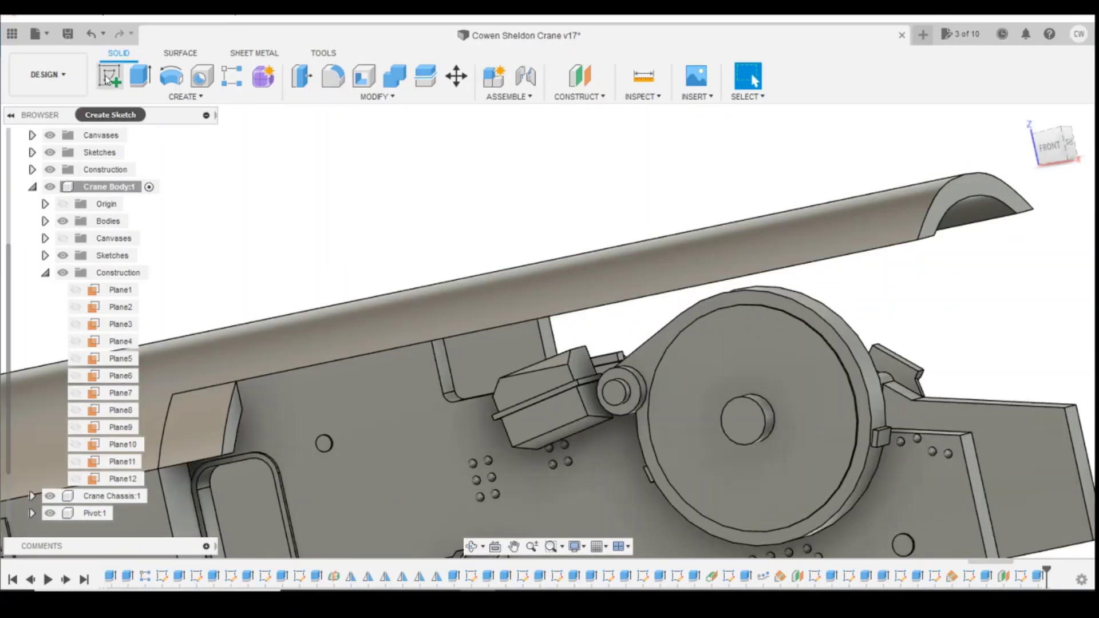
# Start a sketch on the block's drum-side end face and draw a diagonal line about 3 mm long down from its lower outer corner.
pyautogui.click(597, 408)
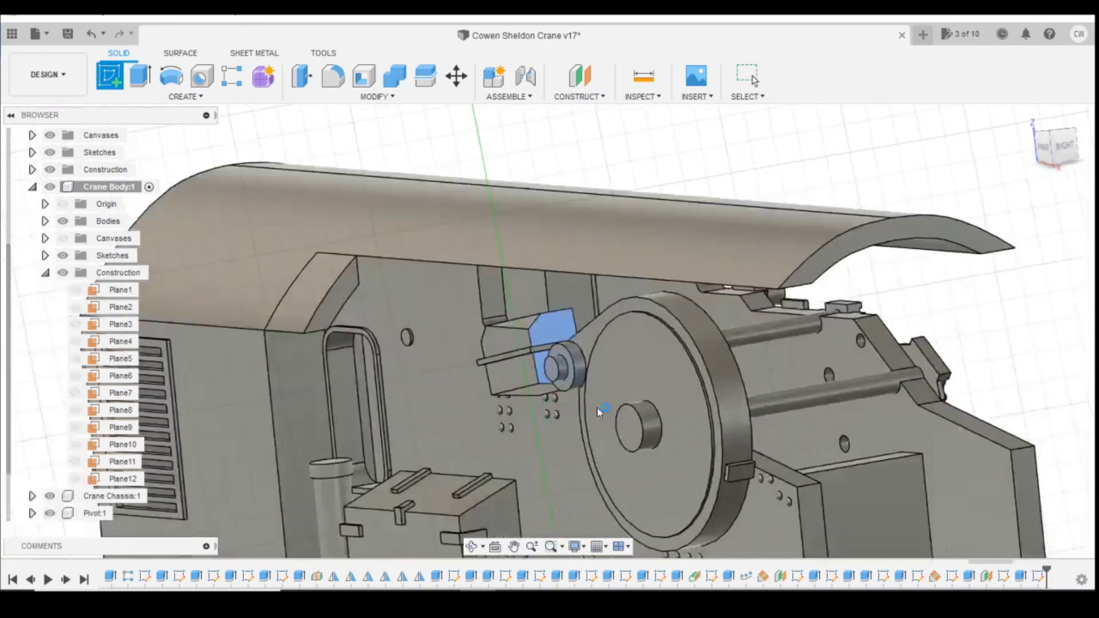
pyautogui.scroll(5, 545, 346)
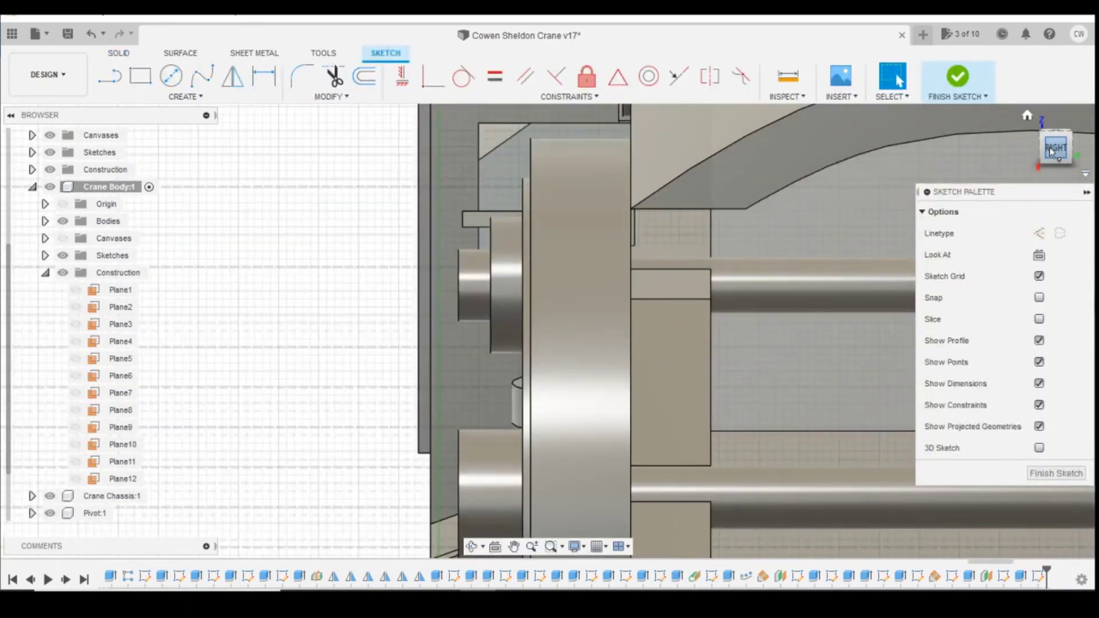
pyautogui.moveTo(1056, 150); pyautogui.dragTo(1093, 118)
pyautogui.click(111, 78)
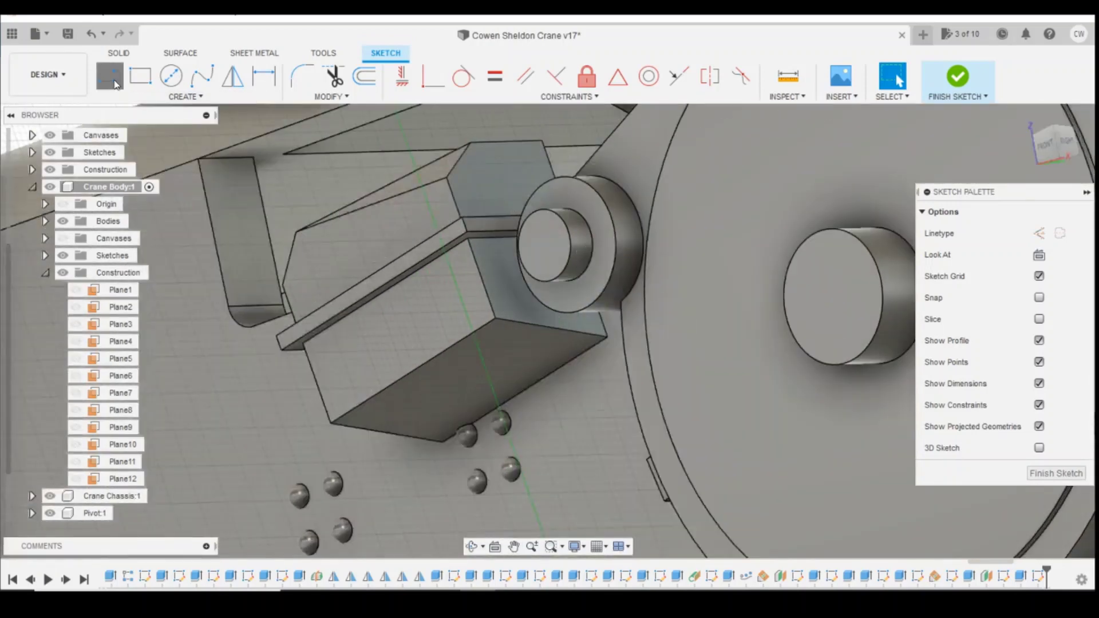
pyautogui.click(497, 318)
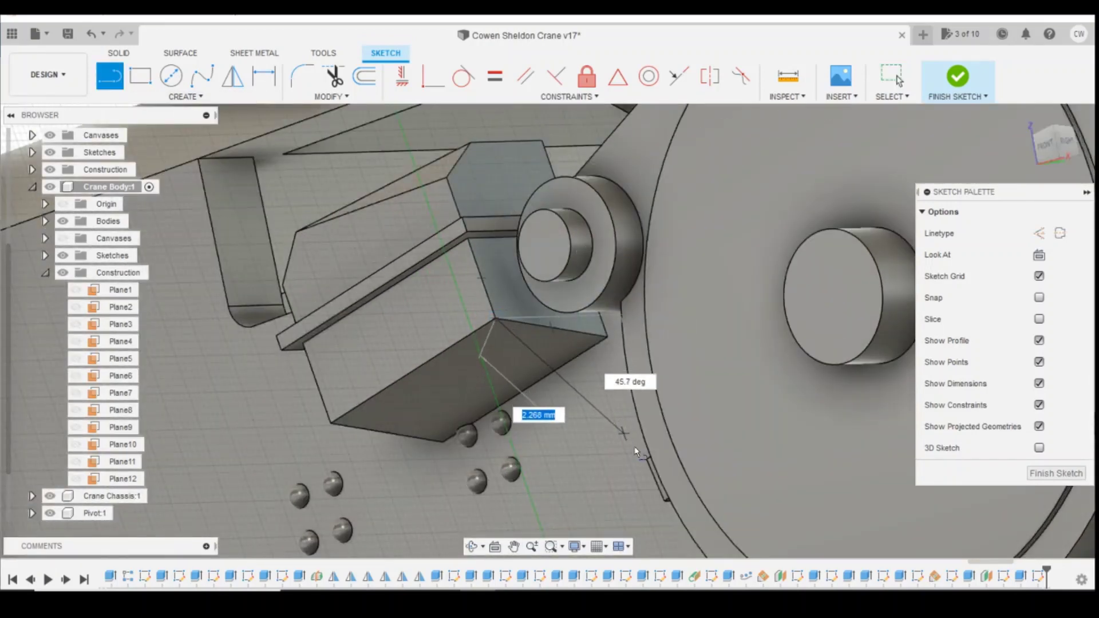
pyautogui.click(1041, 165)
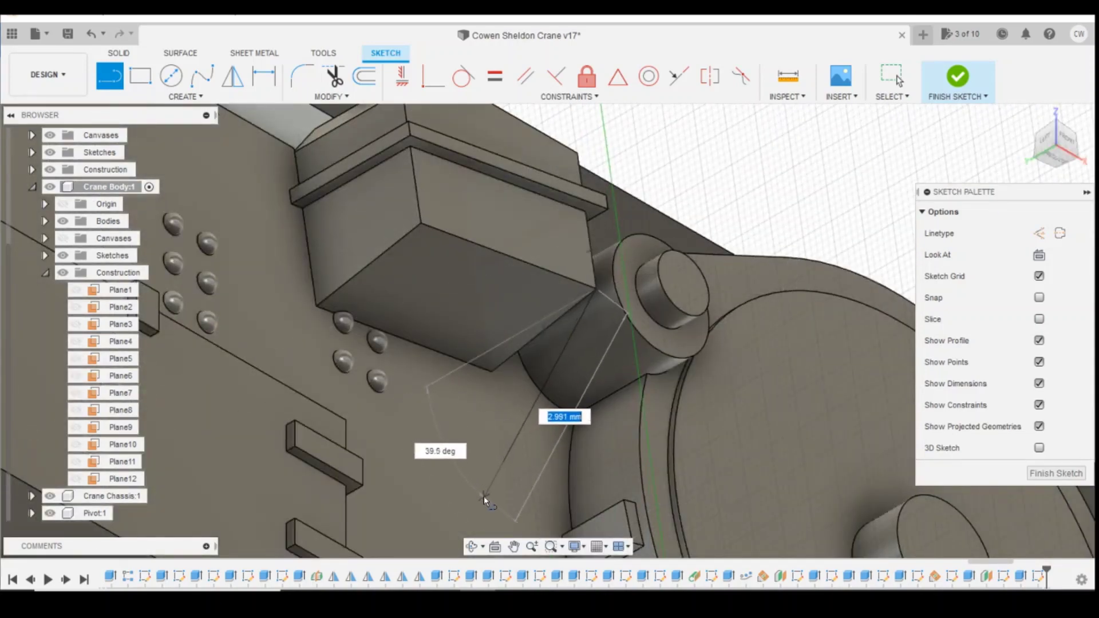
pyautogui.click(483, 496)
pyautogui.press('Escape')
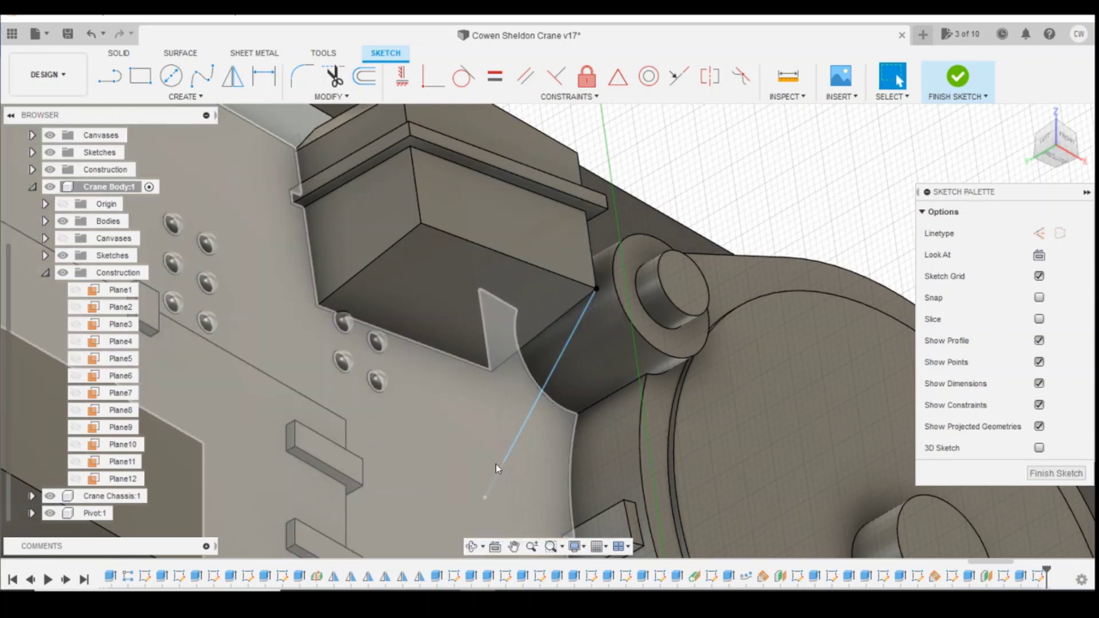
# Dimension the angle between the diagonal line and the block's lower end edge to 45 degrees.
pyautogui.click(501, 362)
pyautogui.press('d')
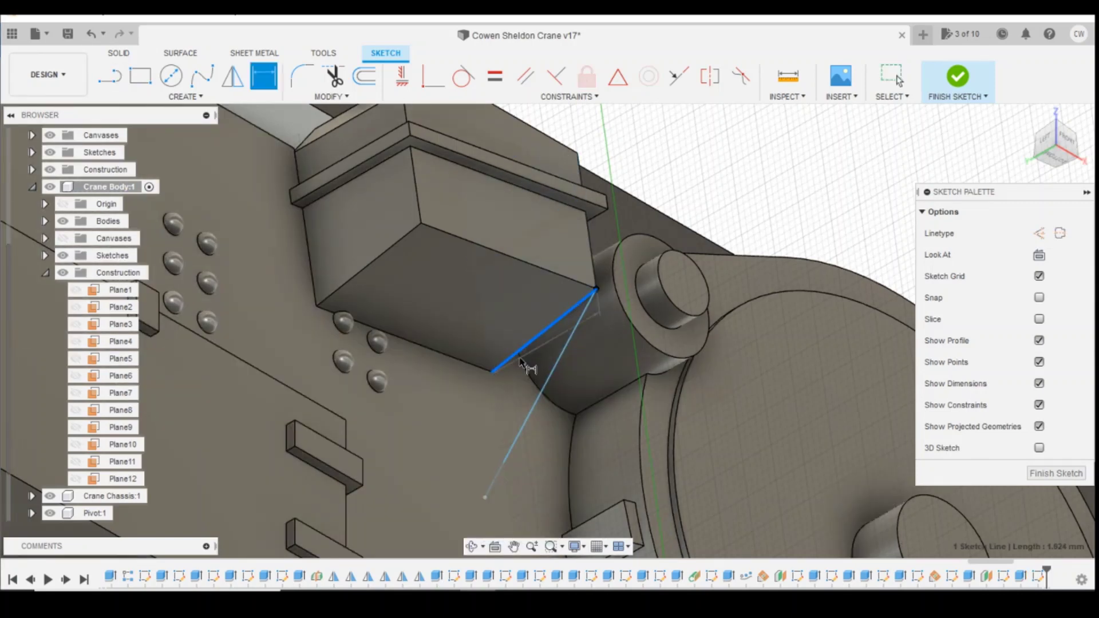
pyautogui.click(534, 401)
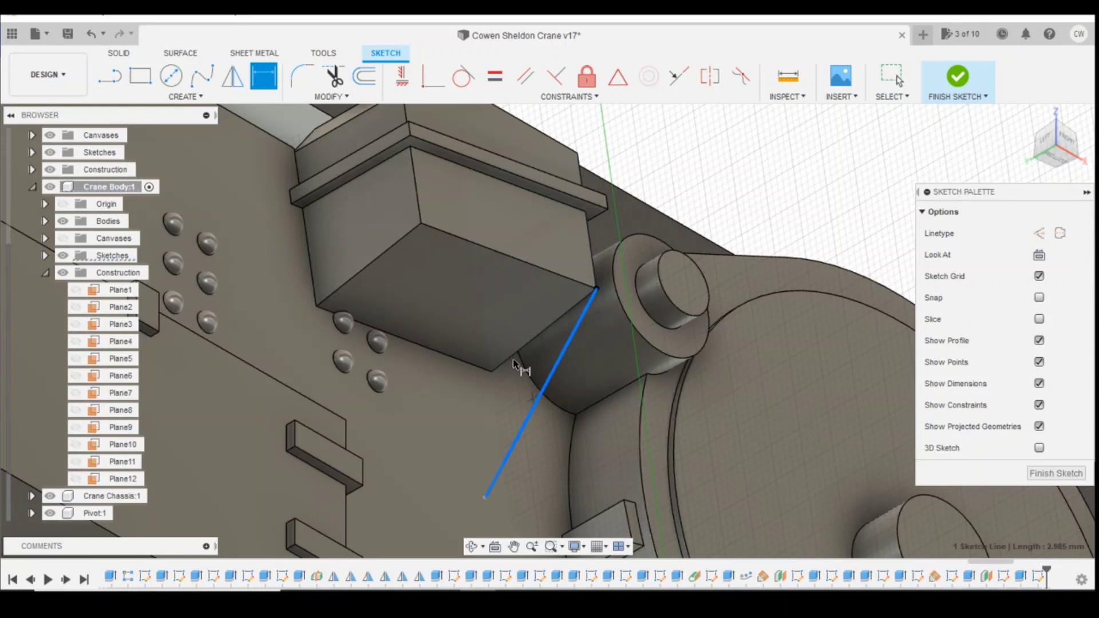
pyautogui.click(509, 357)
pyautogui.click(516, 399)
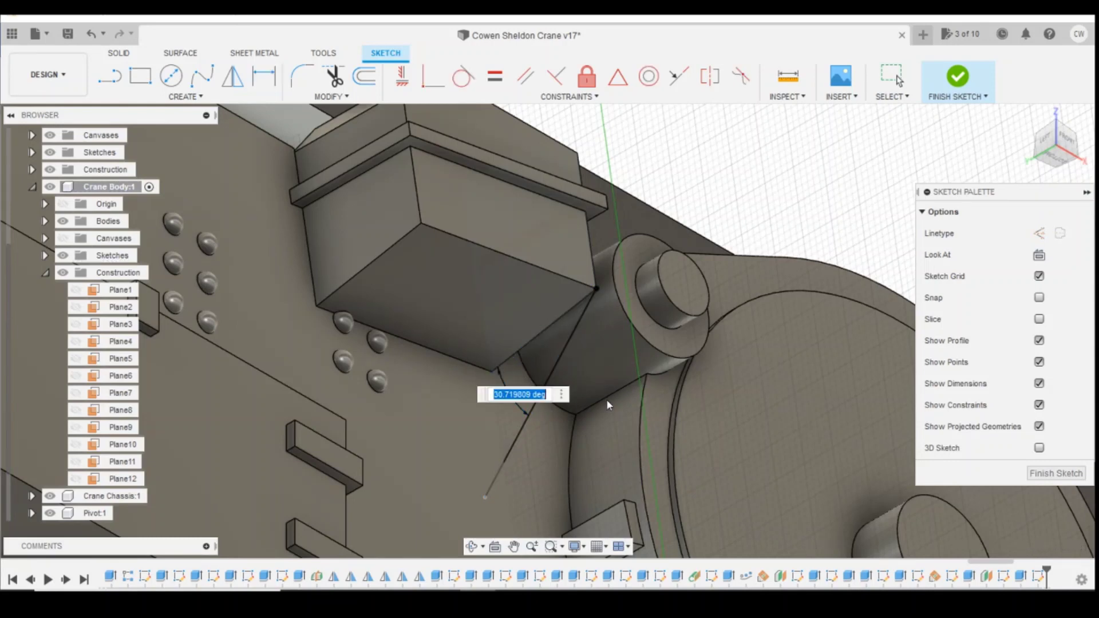
pyautogui.write('45')
pyautogui.press('Return')
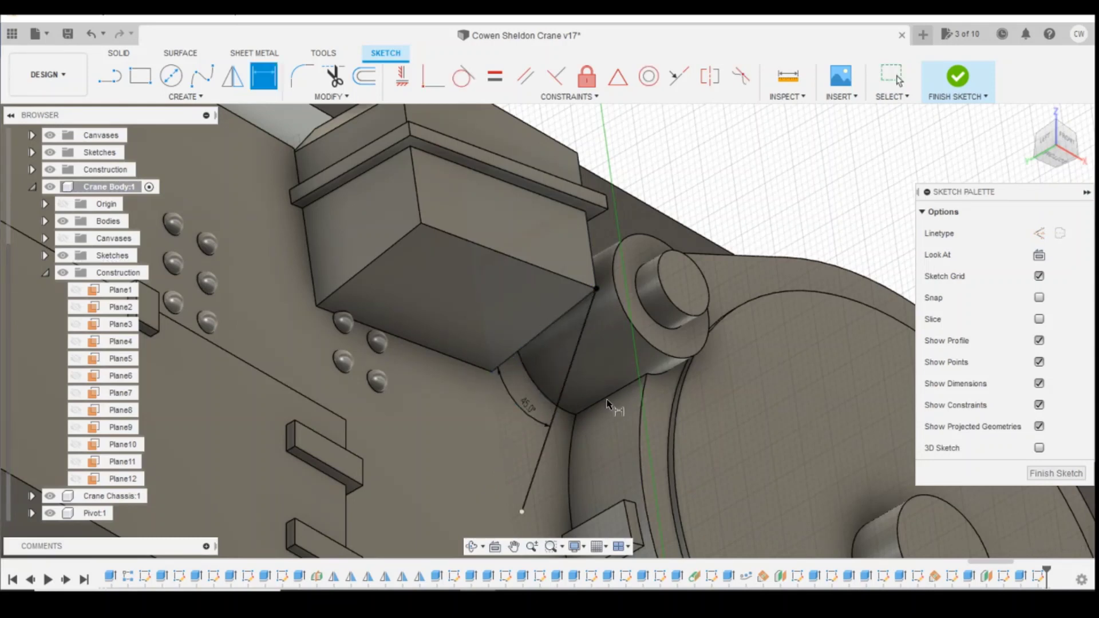
# Compare the bracket angle with the yellow crane reference photo and change the angle dimension to 30 degrees.
pyautogui.moveTo(1049, 147); pyautogui.dragTo(1067, 160)
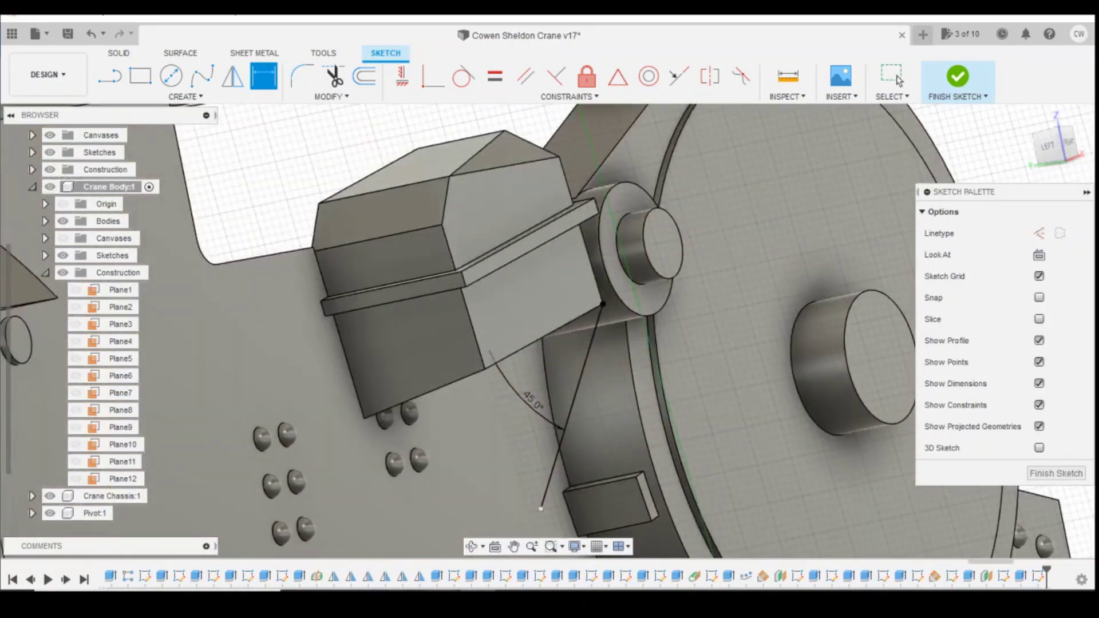
pyautogui.click(502, 545)
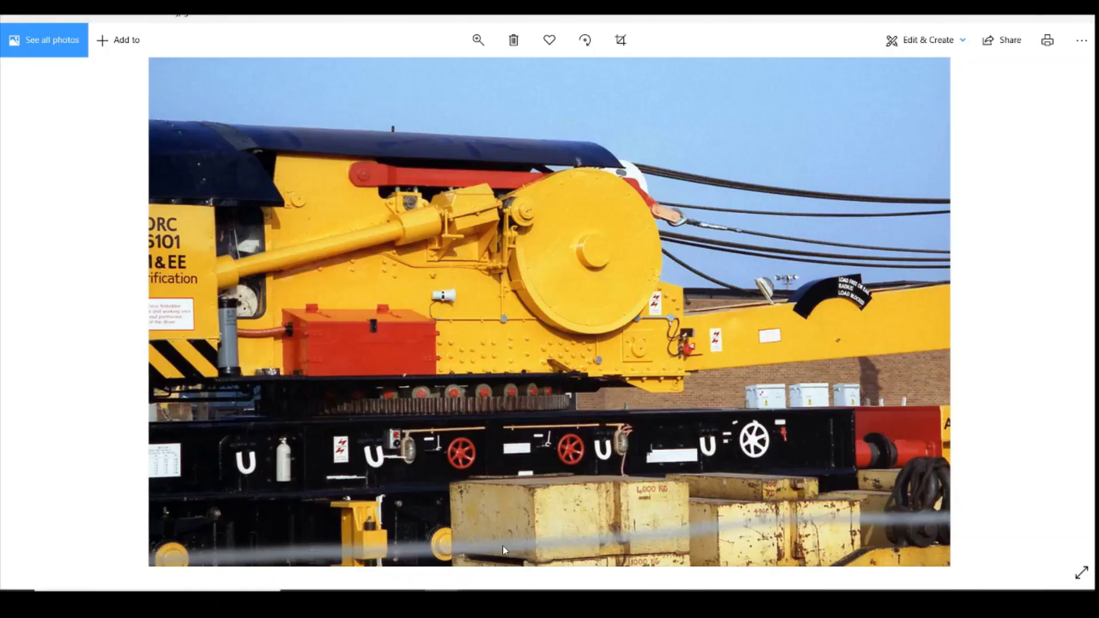
pyautogui.click(496, 600)
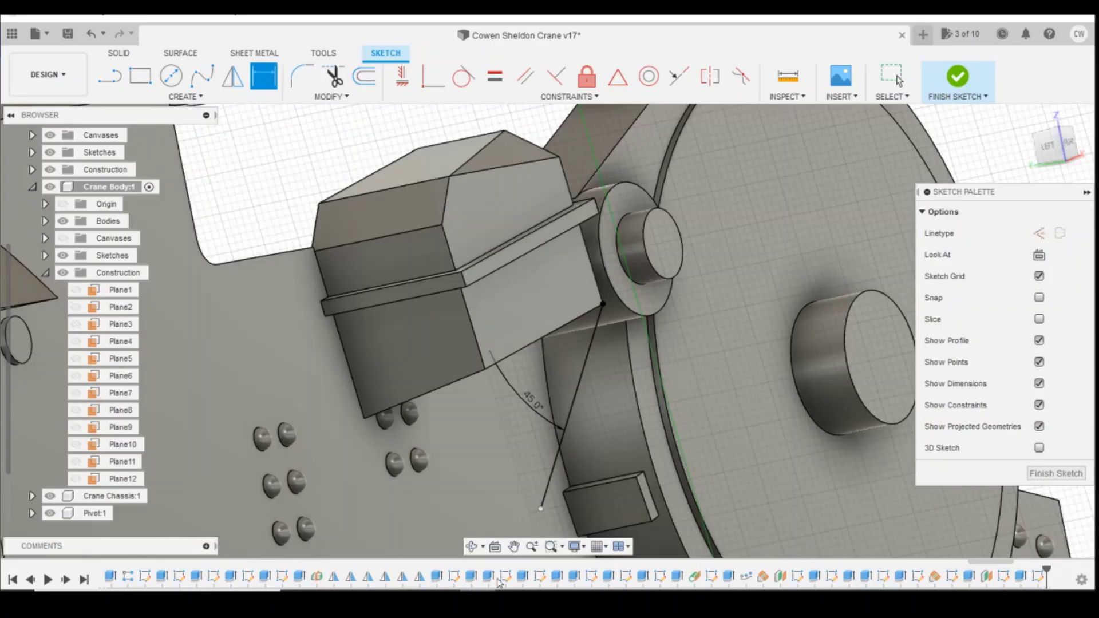
pyautogui.click(547, 410)
pyautogui.press('Return')
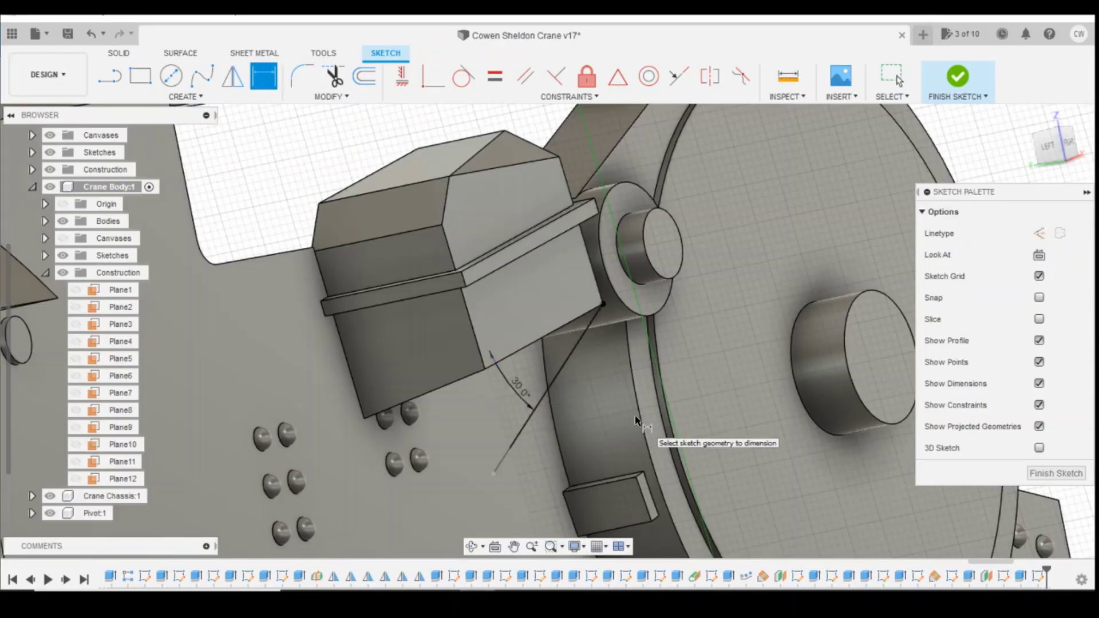
pyautogui.press('Escape')
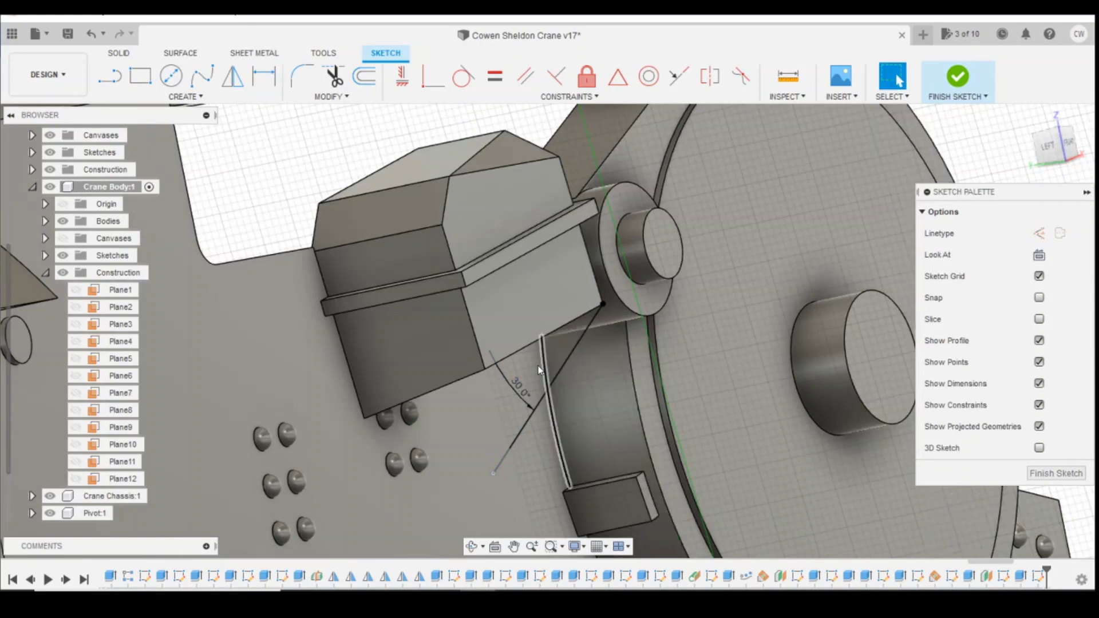
# Close the triangle with a line from the block's lower inner corner to the free end of the diagonal line.
pyautogui.moveTo(1053, 142)
pyautogui.mouseDown()
pyautogui.moveTo(1048, 119)
pyautogui.moveTo(1053, 142)
pyautogui.mouseUp()
pyautogui.click(104, 83)
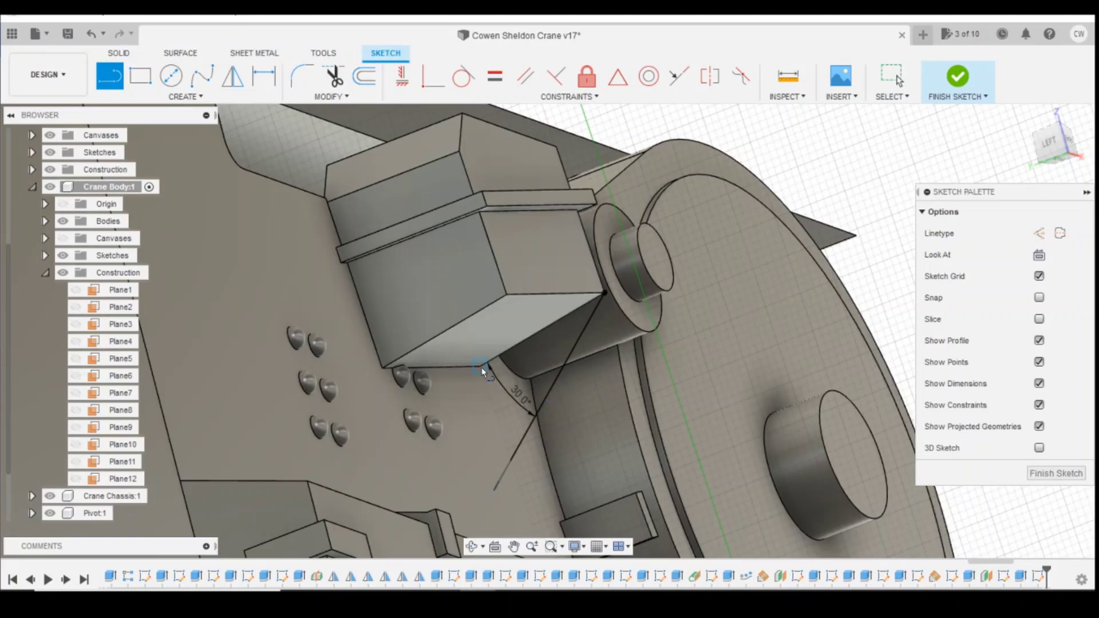
pyautogui.click(481, 366)
pyautogui.click(497, 485)
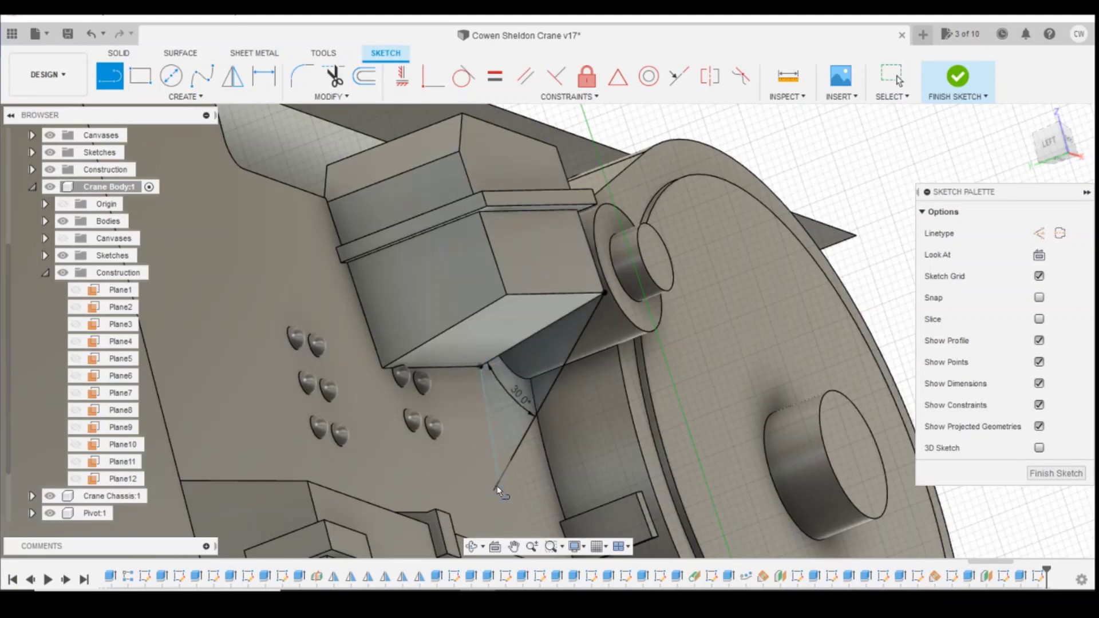
pyautogui.press('Escape')
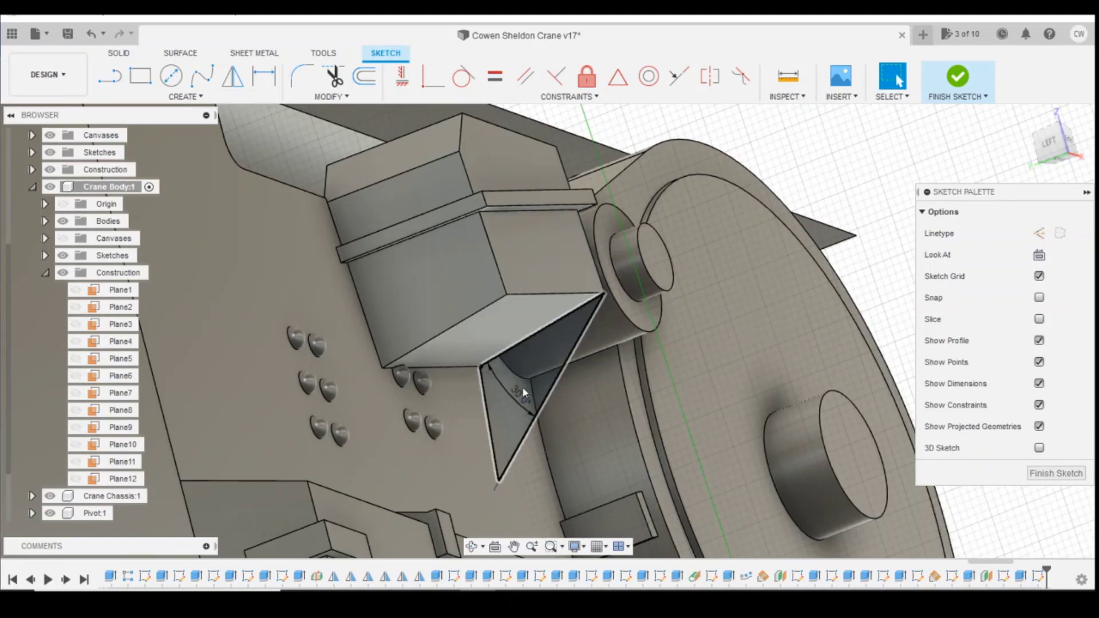
# Extrude the triangle -0.4 mm under the block and join it to the body as a support bracket.
pyautogui.click(522, 386)
pyautogui.rightClick(523, 387)
pyautogui.click(499, 451)
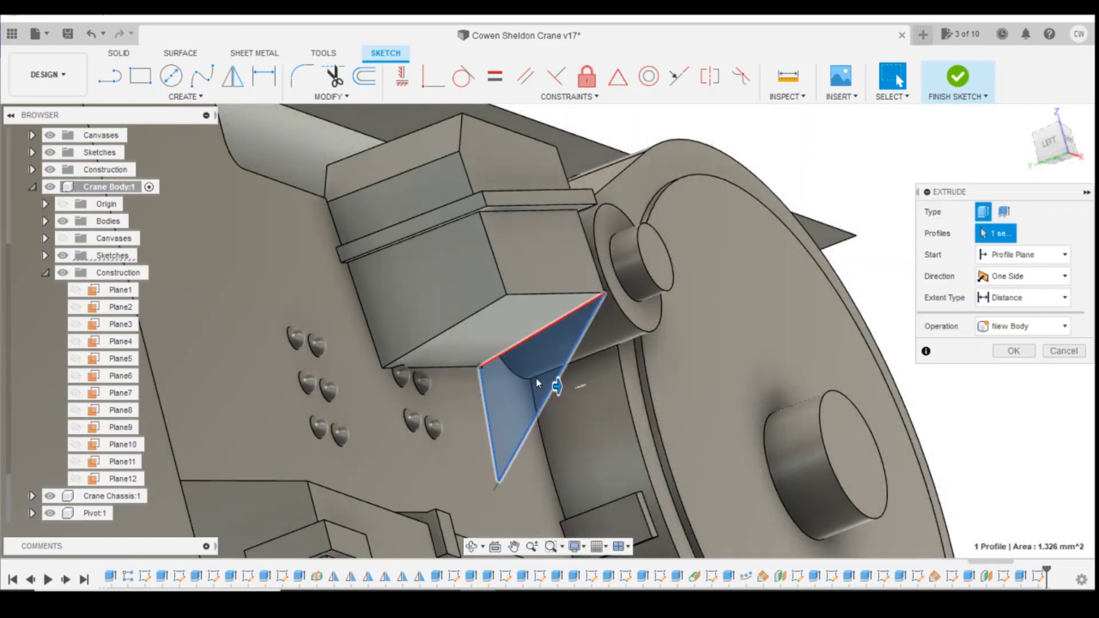
pyautogui.moveTo(555, 388); pyautogui.dragTo(545, 393)
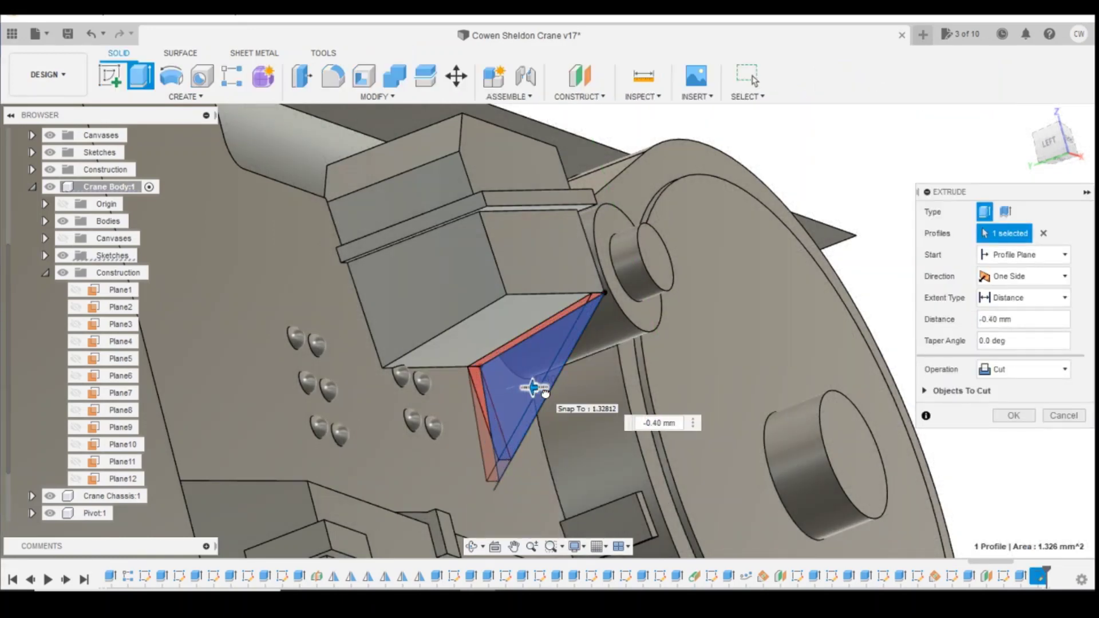
pyautogui.moveTo(1072, 153); pyautogui.dragTo(998, 163)
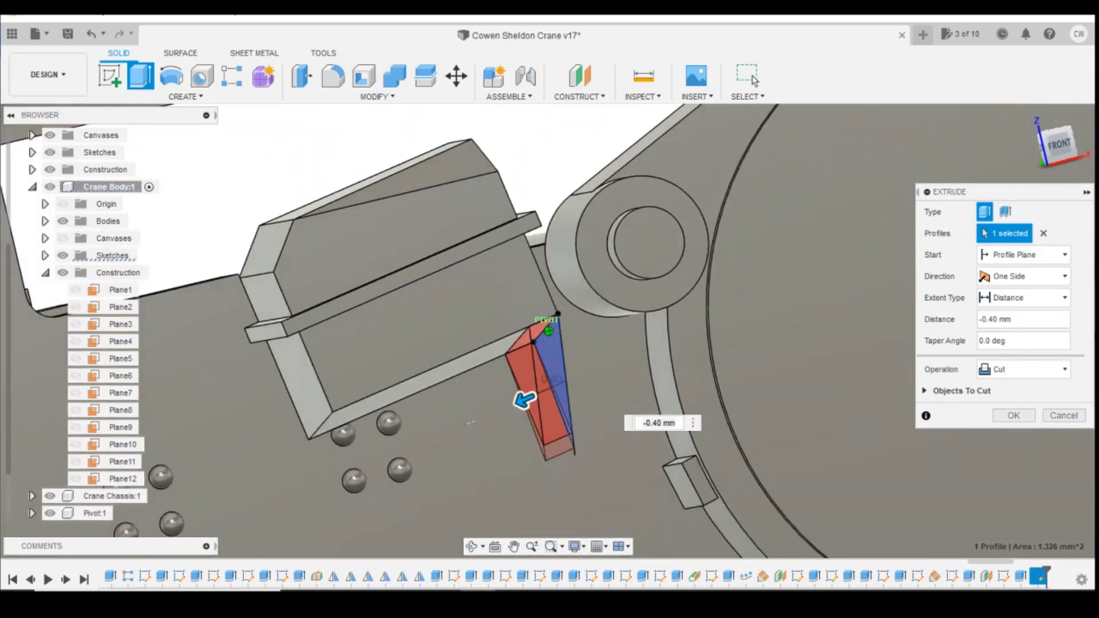
pyautogui.click(1025, 370)
pyautogui.click(999, 386)
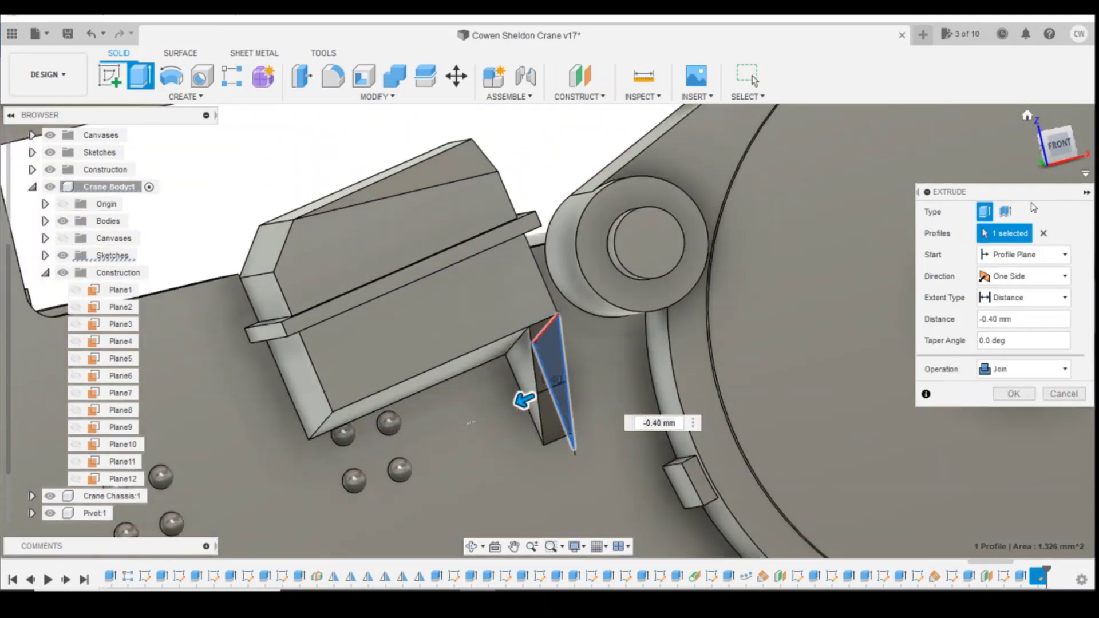
pyautogui.moveTo(1074, 148)
pyautogui.mouseDown()
pyautogui.moveTo(1028, 145)
pyautogui.moveTo(1089, 149)
pyautogui.moveTo(1067, 150)
pyautogui.mouseUp()
pyautogui.moveTo(548, 343)
pyautogui.keyDown('shift'); pyautogui.mouseDown(button='middle')
pyautogui.moveTo(478, 338)
pyautogui.moveTo(501, 343)
pyautogui.mouseUp(button='middle'); pyautogui.keyUp('shift')
pyautogui.keyDown('shift'); pyautogui.moveTo(471, 411); pyautogui.dragTo(495, 410, button='middle'); pyautogui.keyUp('shift')
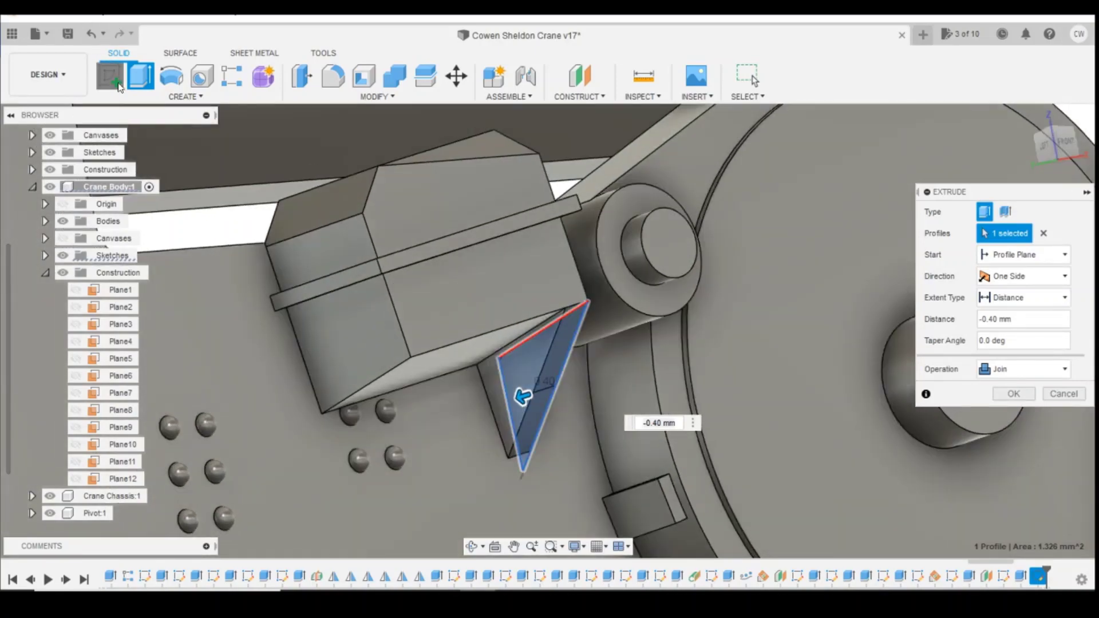
# Start a sketch on the block's opposite end face and draw a diagonal line down from its lower outer corner.
pyautogui.click(119, 86)
pyautogui.click(324, 338)
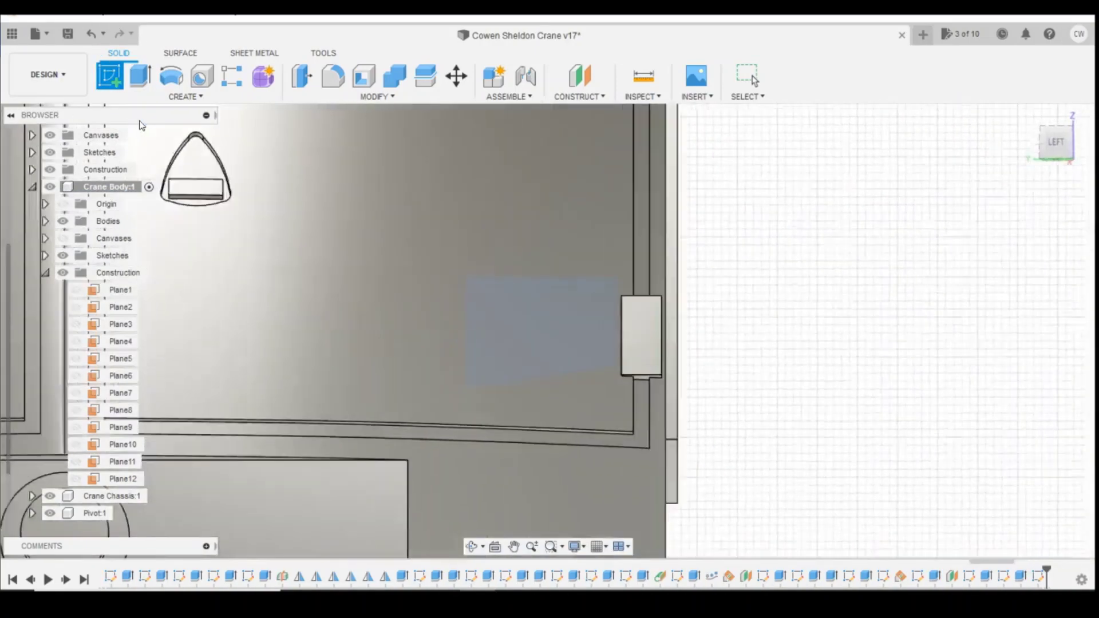
pyautogui.click(1063, 146)
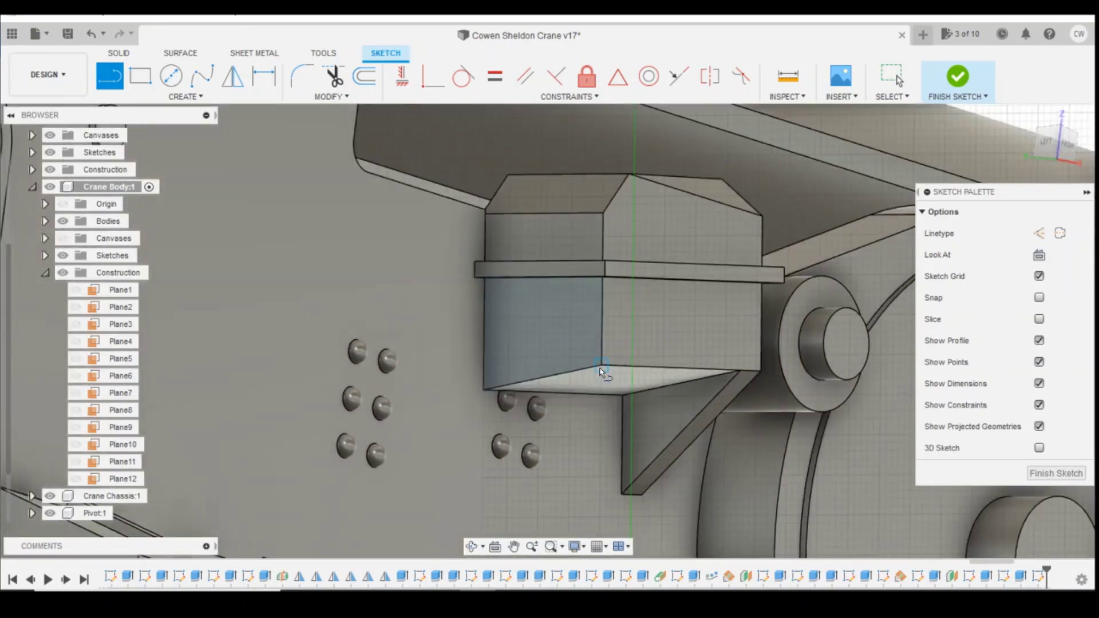
pyautogui.click(601, 365)
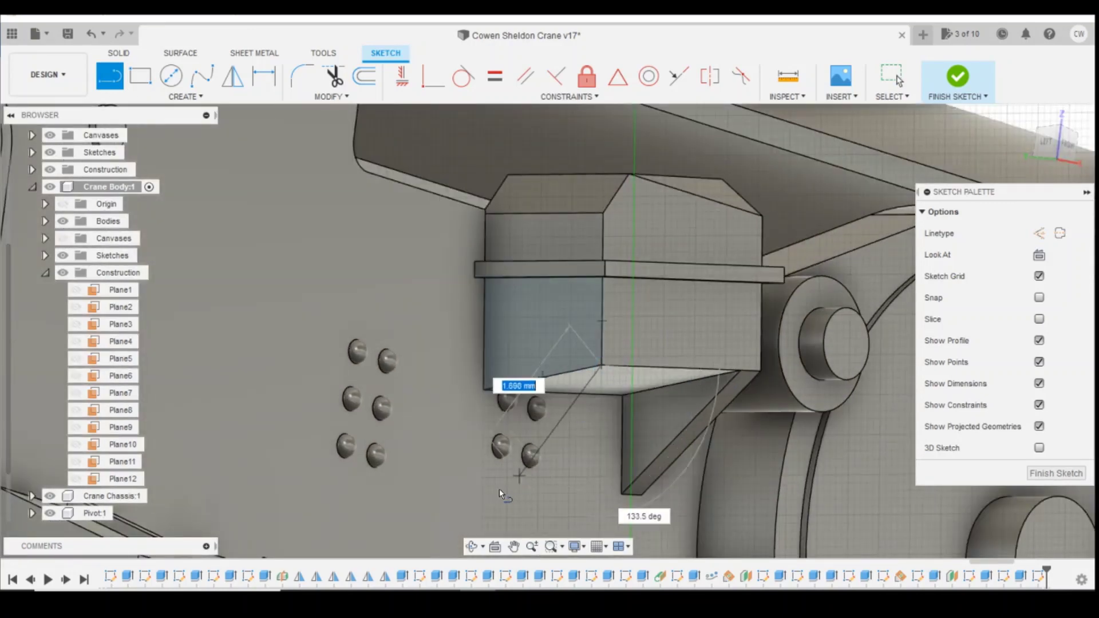
pyautogui.click(450, 546)
# Dimension this diagonal line at 30 degrees to the lower end edge and close the triangle from the block's lower inner corner.
pyautogui.press('d')
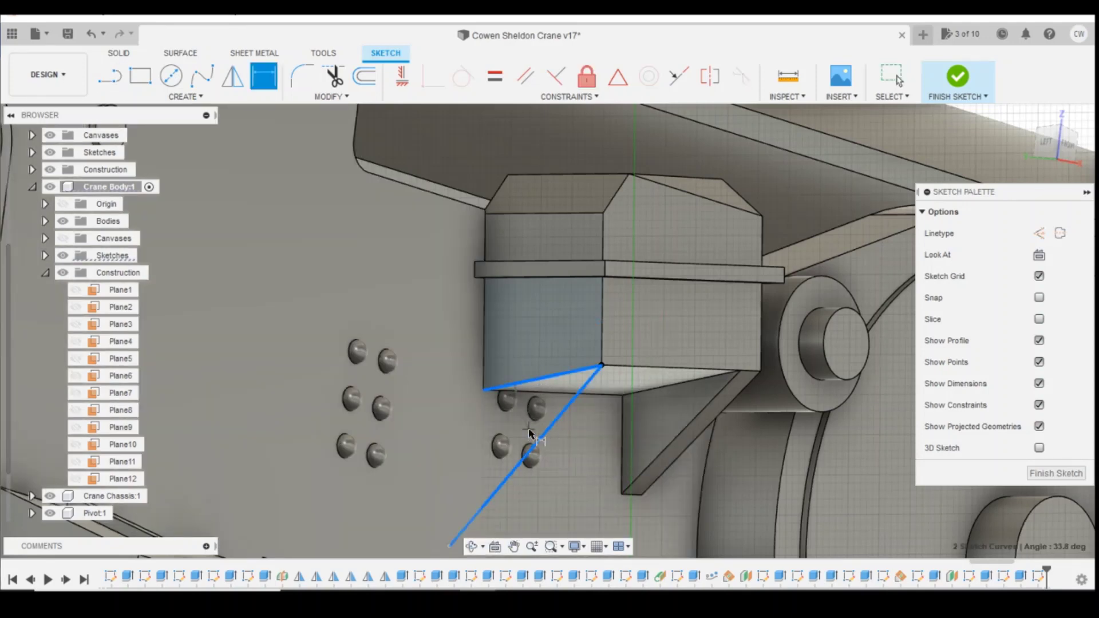
pyautogui.click(543, 436)
pyautogui.click(624, 427)
pyautogui.write('30')
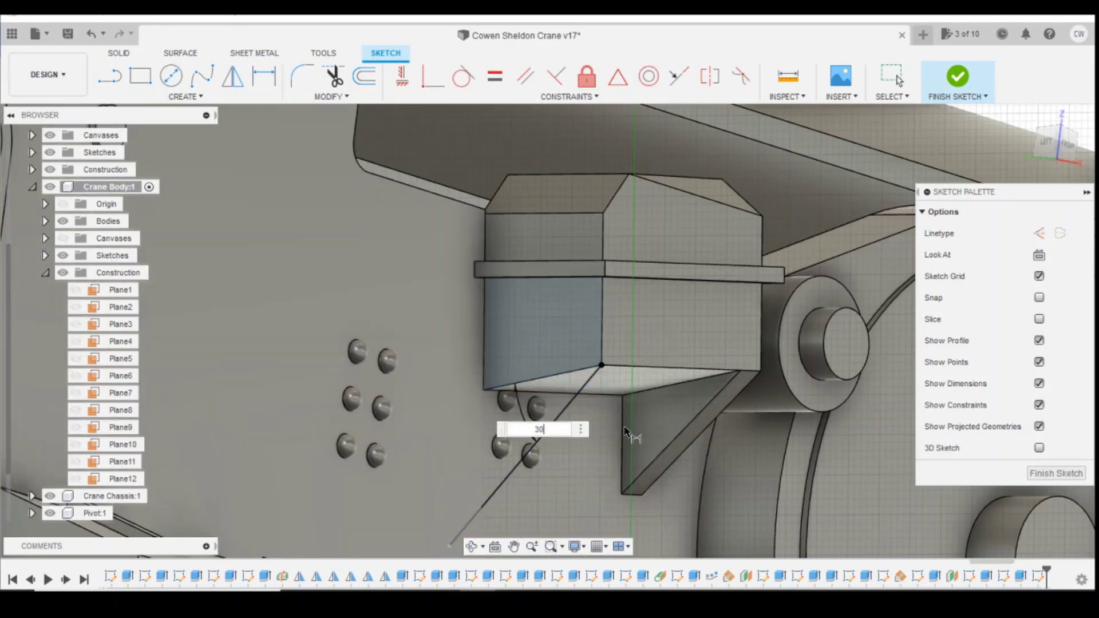
pyautogui.press('Return')
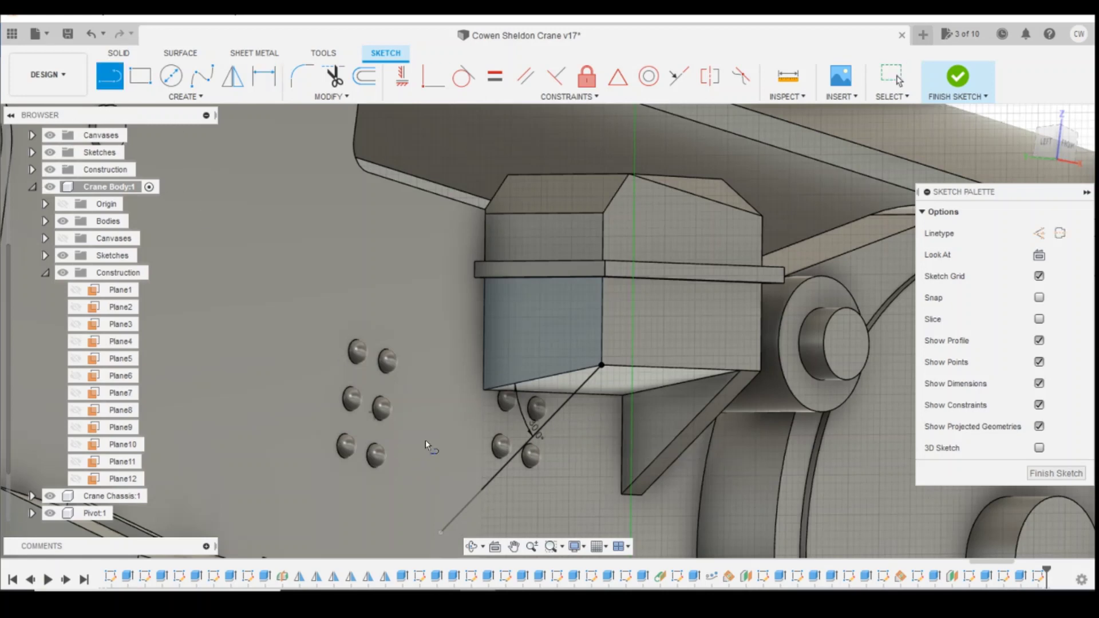
pyautogui.click(485, 393)
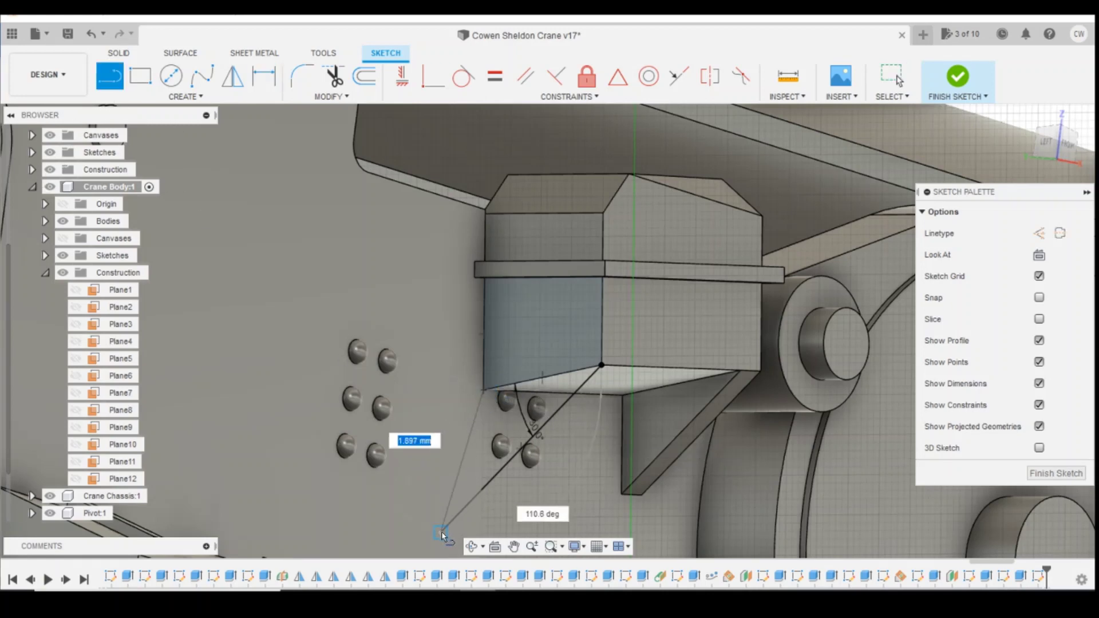
pyautogui.press('Escape')
pyautogui.press('Escape')
# Extrude the second triangle -0.4 mm under the block, join it to the body, and inspect both support brackets.
pyautogui.click(528, 411)
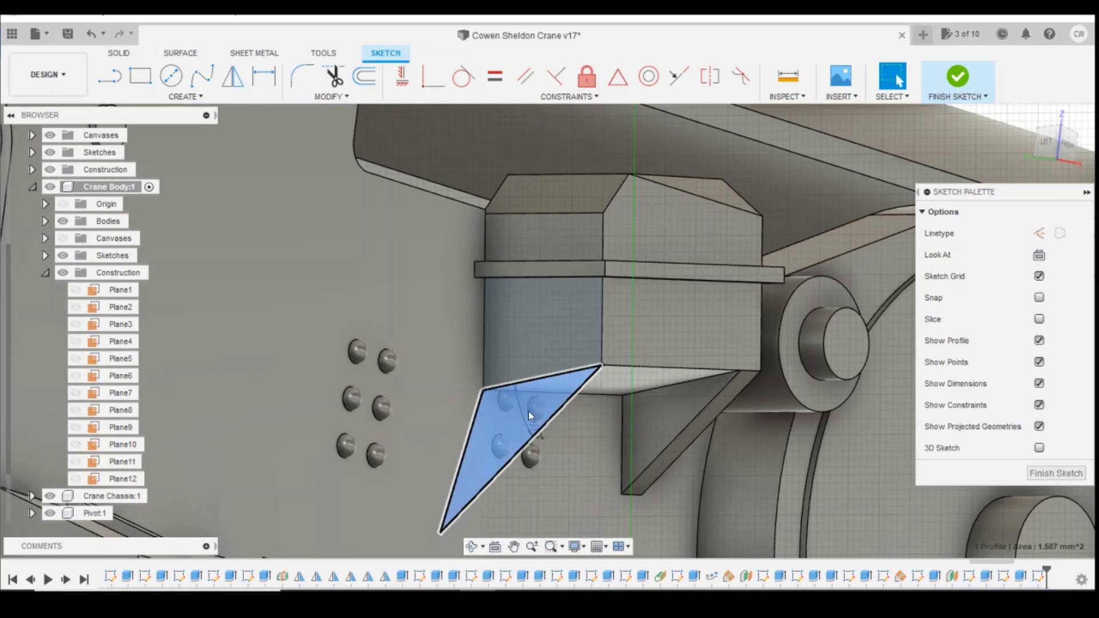
pyautogui.rightClick(528, 412)
pyautogui.click(531, 474)
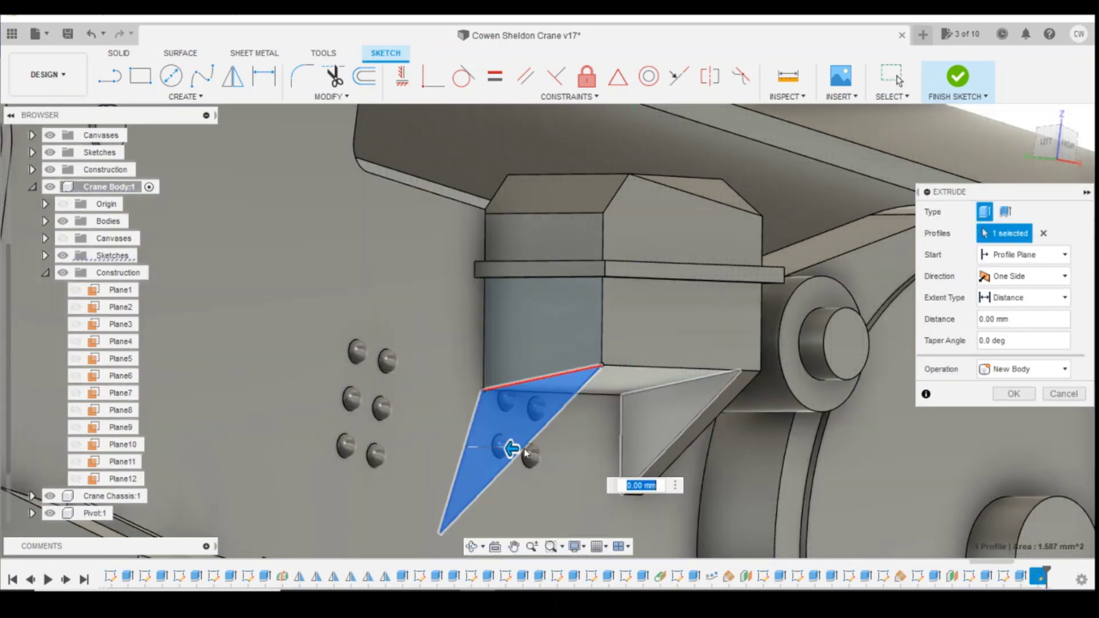
pyautogui.moveTo(518, 449); pyautogui.dragTo(532, 450)
pyautogui.click(1025, 369)
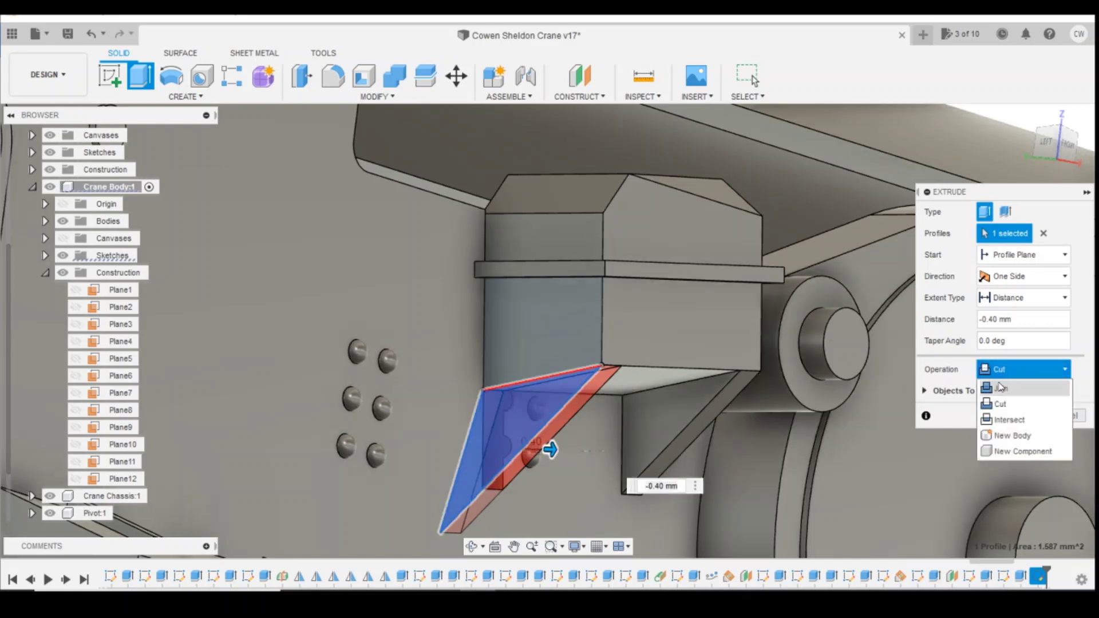
pyautogui.click(1012, 404)
pyautogui.press('Return')
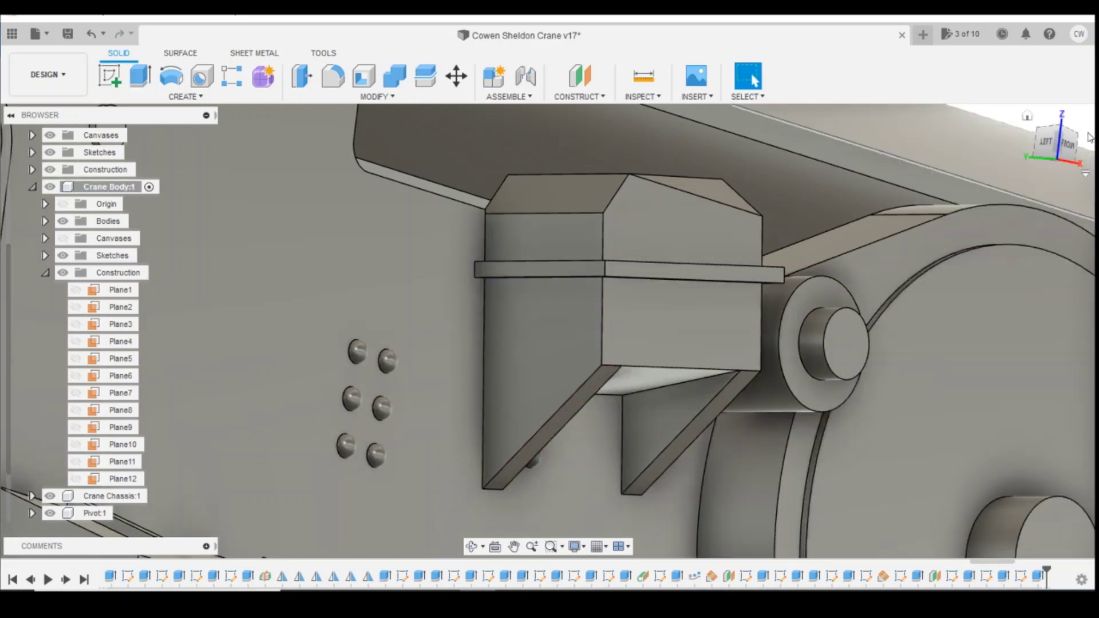
pyautogui.keyDown('shift'); pyautogui.moveTo(1008, 400); pyautogui.dragTo(1048, 232, button='middle'); pyautogui.keyUp('shift')
pyautogui.moveTo(1014, 166)
pyautogui.mouseDown()
pyautogui.moveTo(1027, 189)
pyautogui.moveTo(1041, 173)
pyautogui.mouseUp()
pyautogui.scroll(-5, 570, 416)
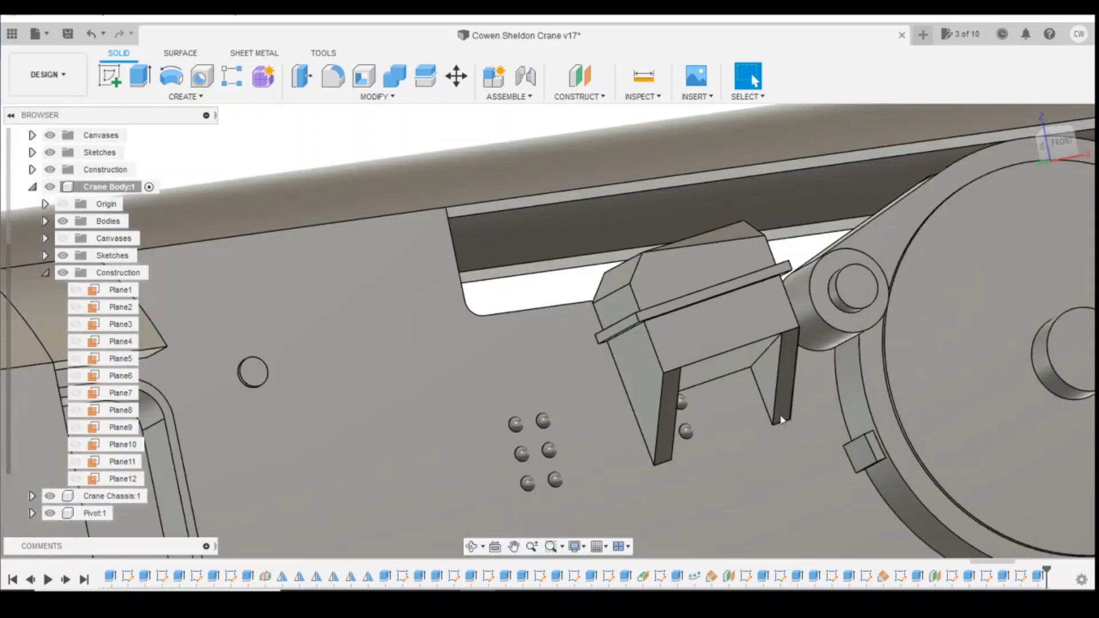
# Check the block's surroundings against the crane reference photo and start a sketch on the crane body's front side face.
pyautogui.click(438, 601)
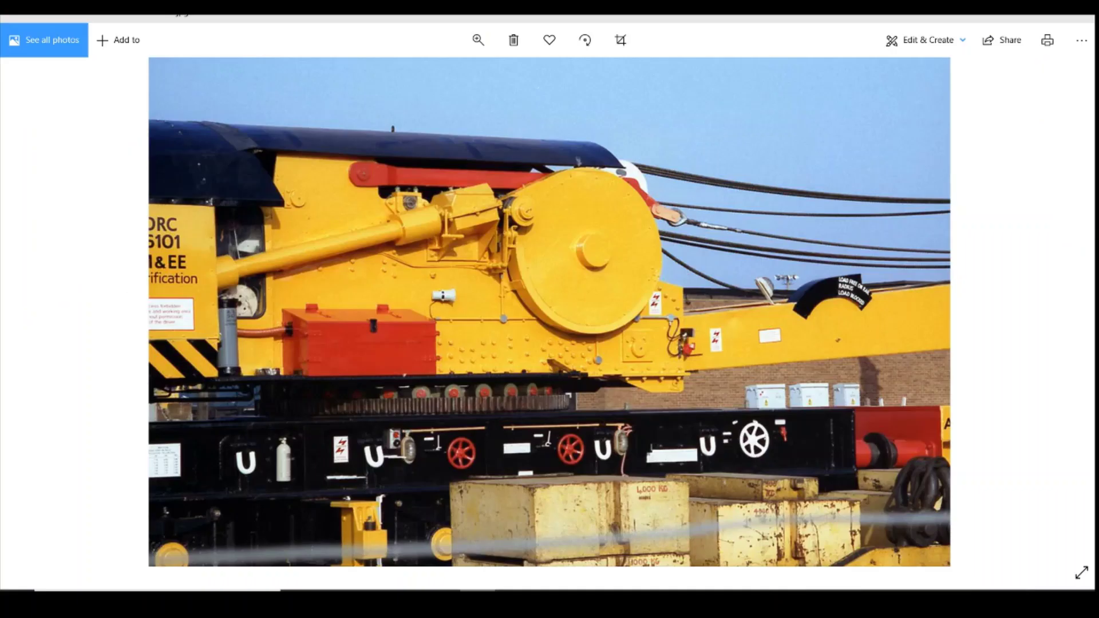
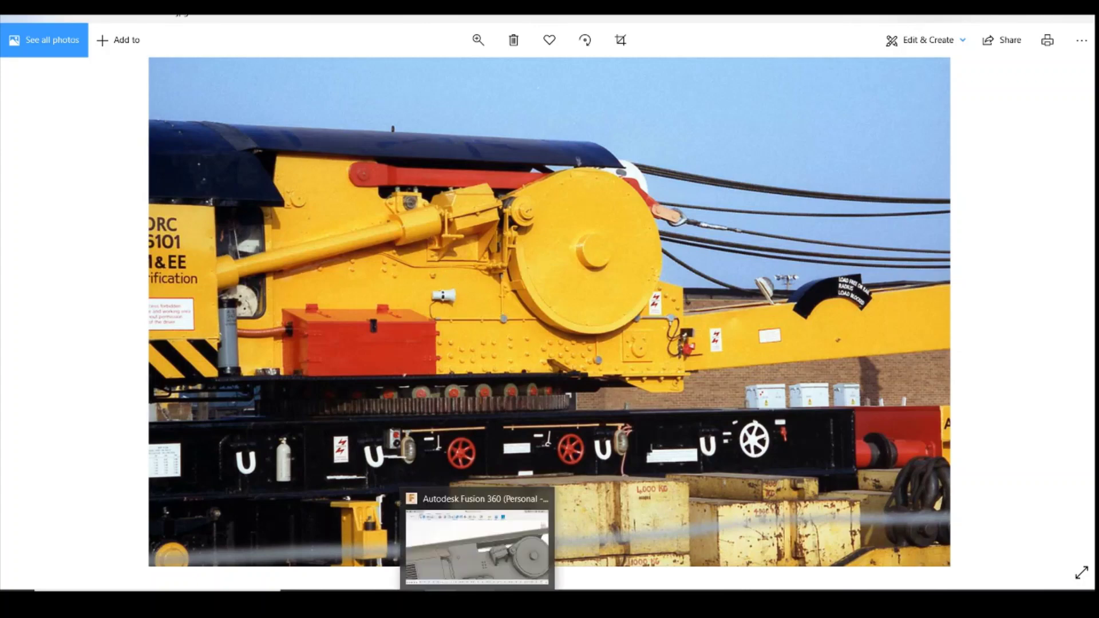
pyautogui.click(479, 602)
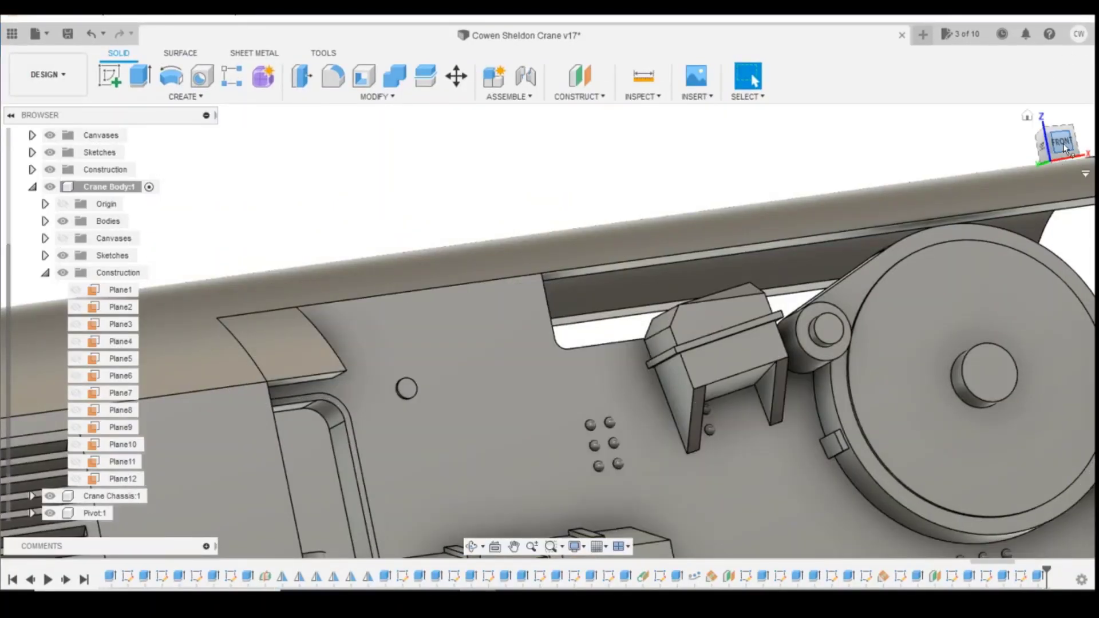
pyautogui.click(1062, 143)
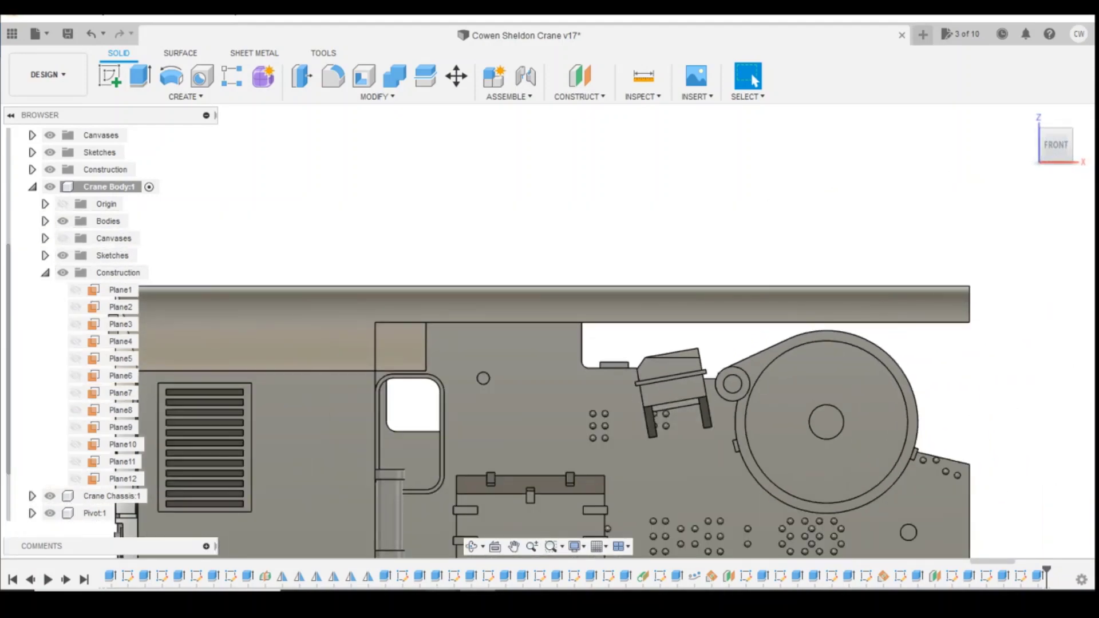
pyautogui.click(521, 527)
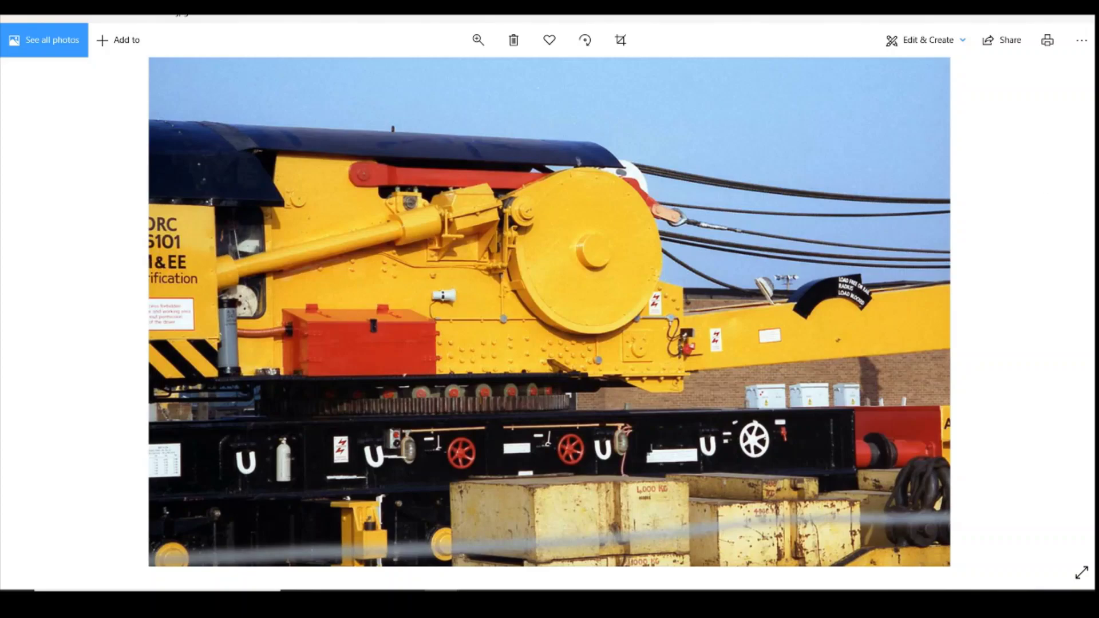
pyautogui.click(480, 601)
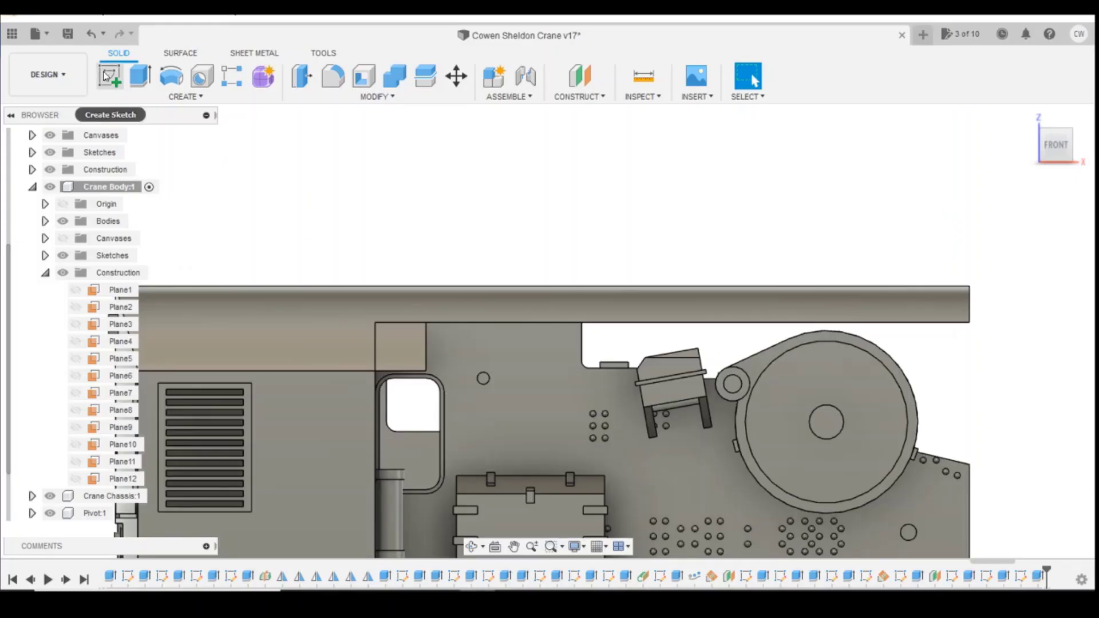
pyautogui.click(108, 76)
pyautogui.moveTo(444, 601)
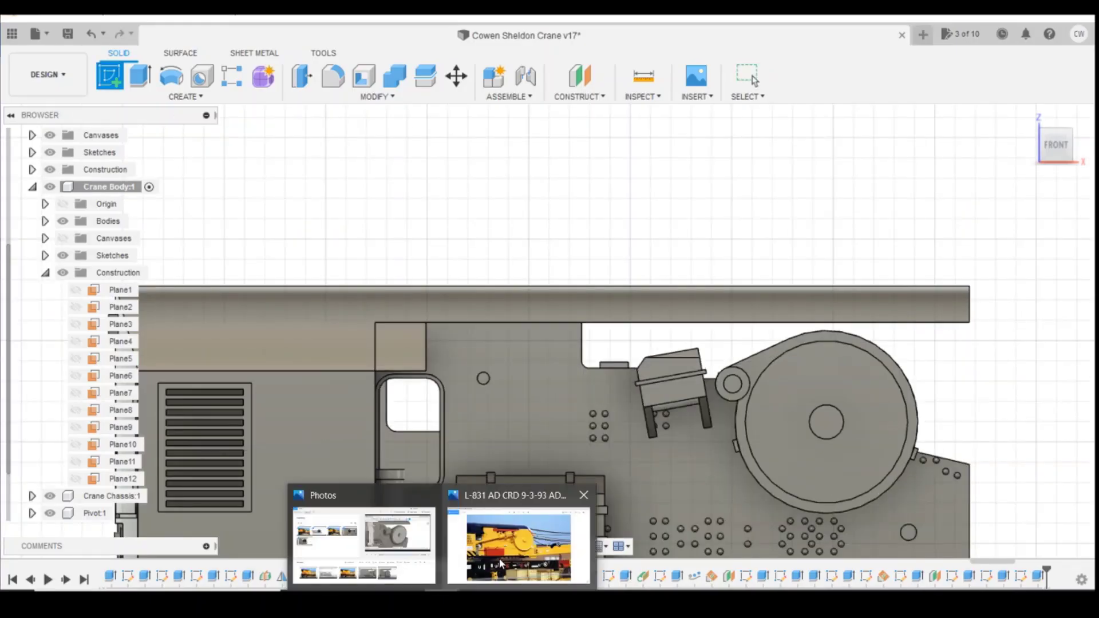
pyautogui.click(500, 563)
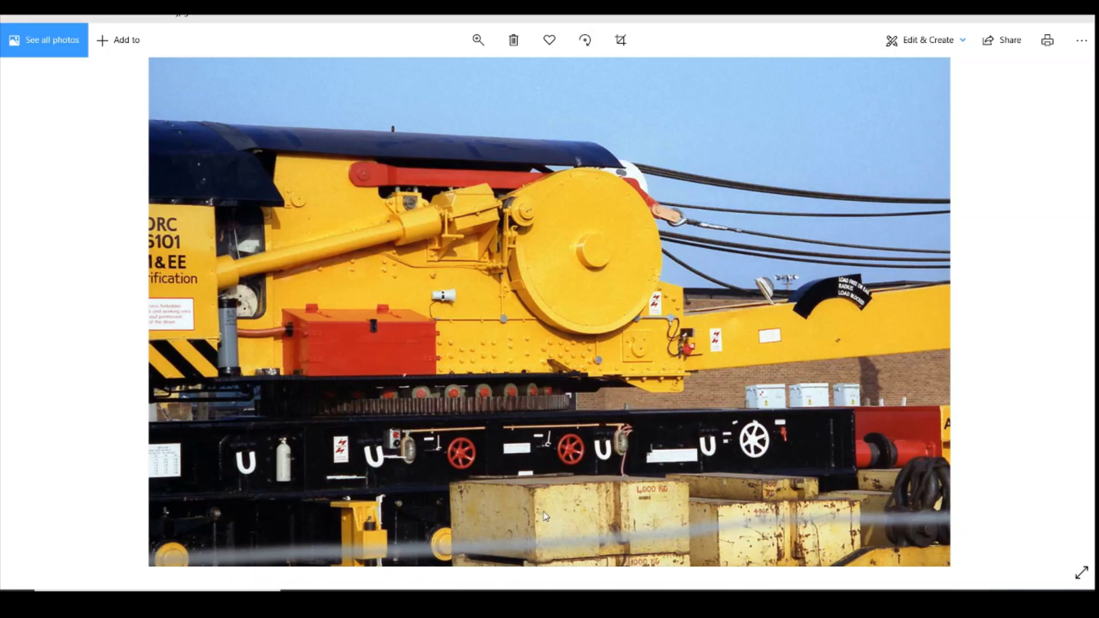
pyautogui.hotkey('alt', 'Tab')
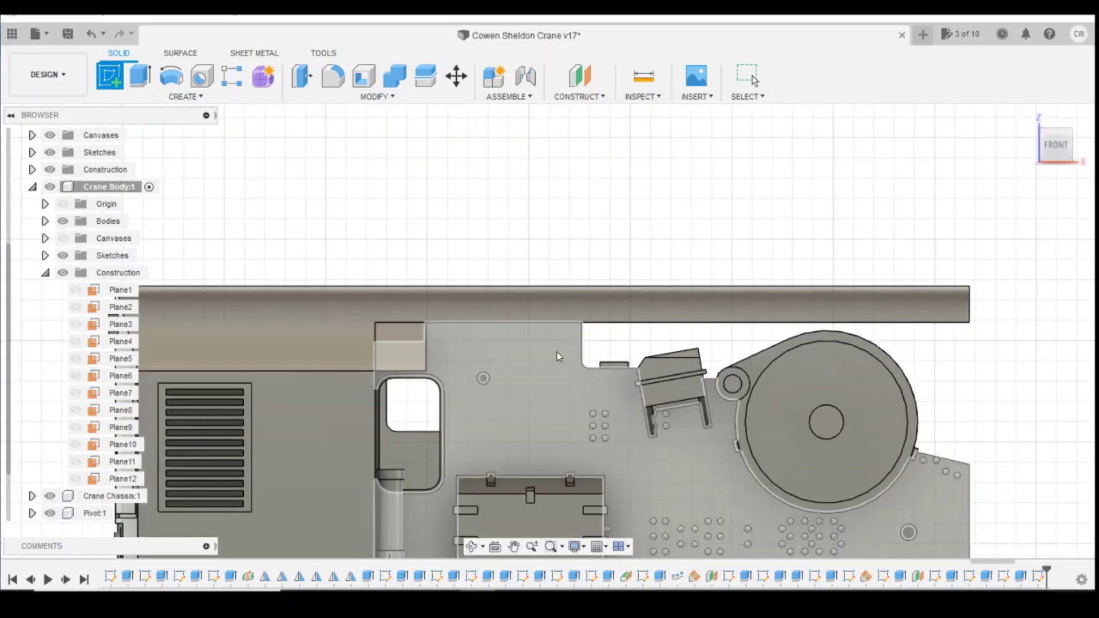
pyautogui.click(558, 353)
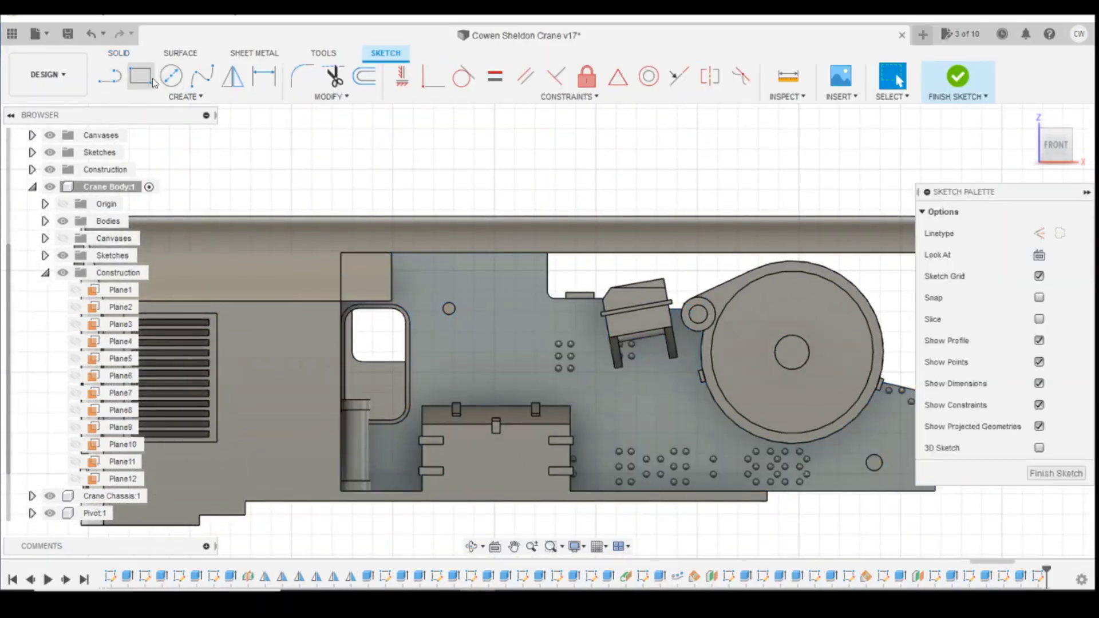
# Sketch a rectangle about 4.2 mm wide and 3.3 mm high around the angled block and its support brackets.
pyautogui.press('r')
pyautogui.hotkey('alt', 'Tab')
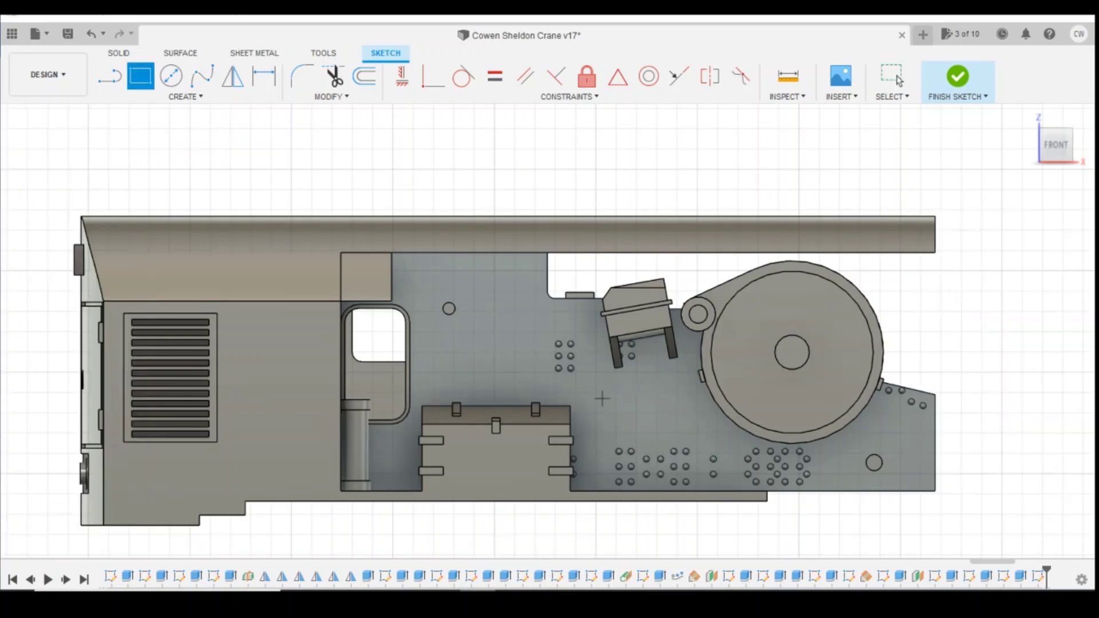
pyautogui.hotkey('alt', 'Tab')
pyautogui.scroll(4, 578, 393)
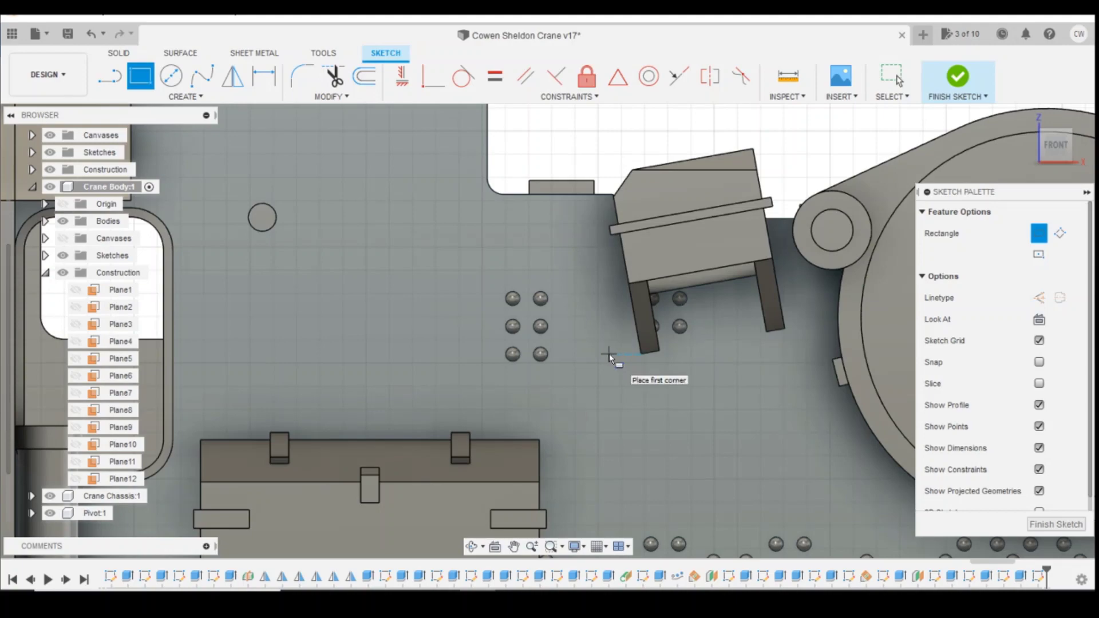
pyautogui.click(608, 354)
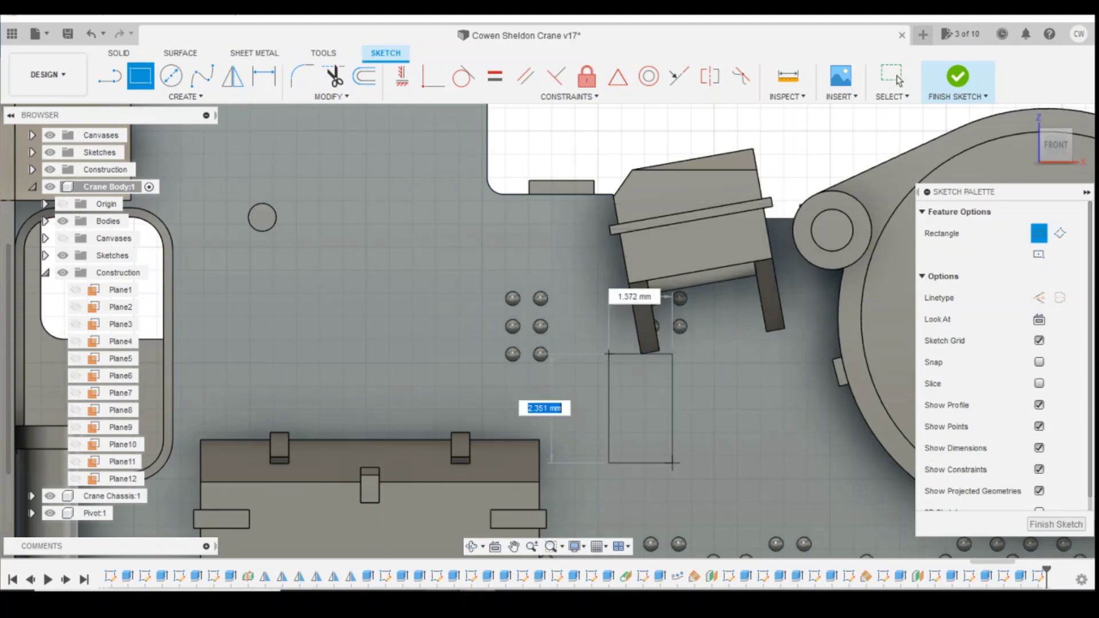
pyautogui.hotkey('alt', 'Tab')
pyautogui.hotkey('alt', 'Tab')
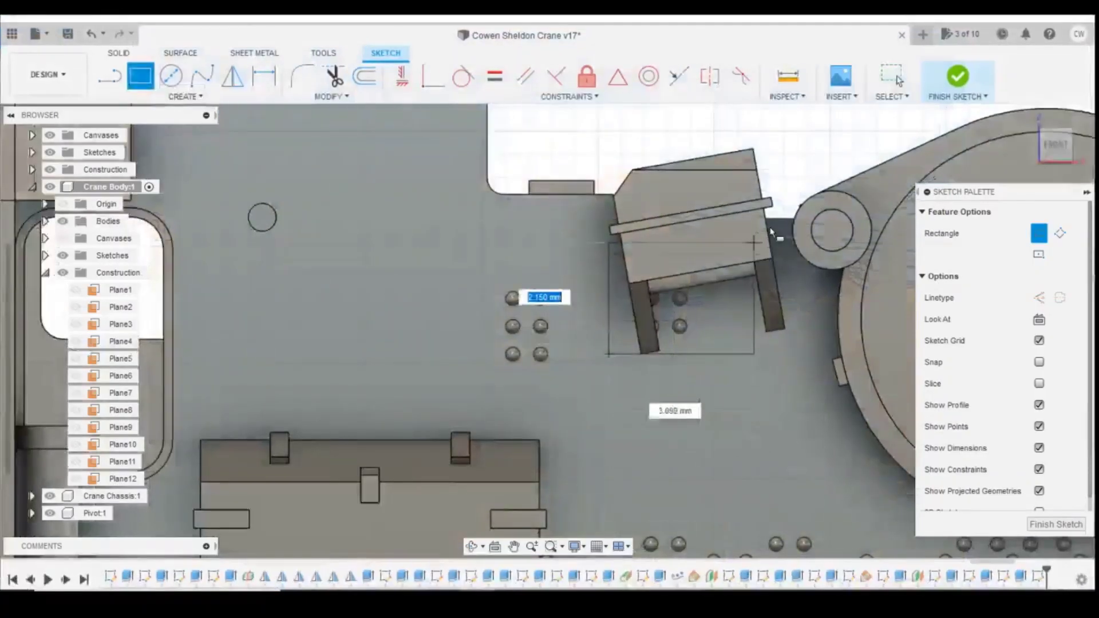
pyautogui.click(808, 203)
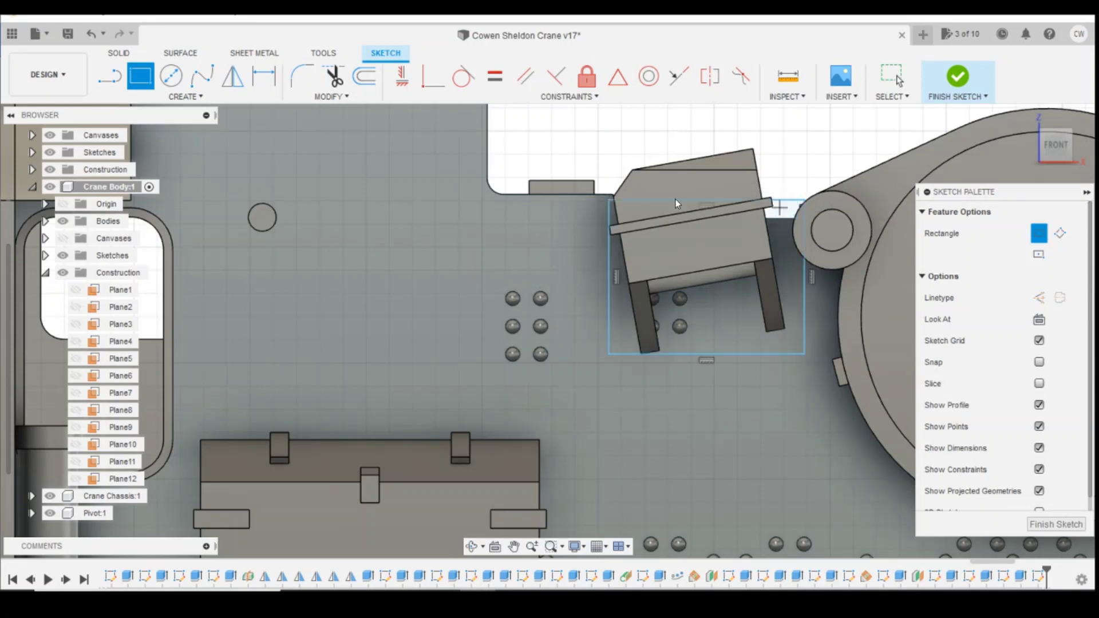
pyautogui.press('Escape')
# Constrain the rectangle's upper corner beside the block coincident with the side plate's horizontal top edge.
pyautogui.scroll(5, 616, 211)
pyautogui.click(593, 175)
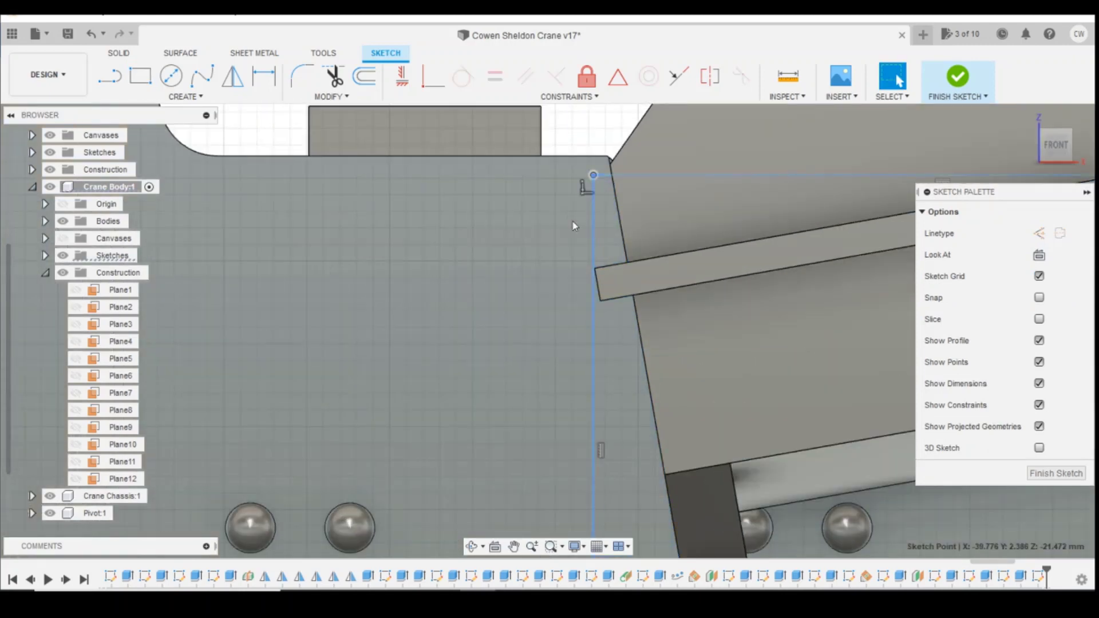
pyautogui.click(430, 79)
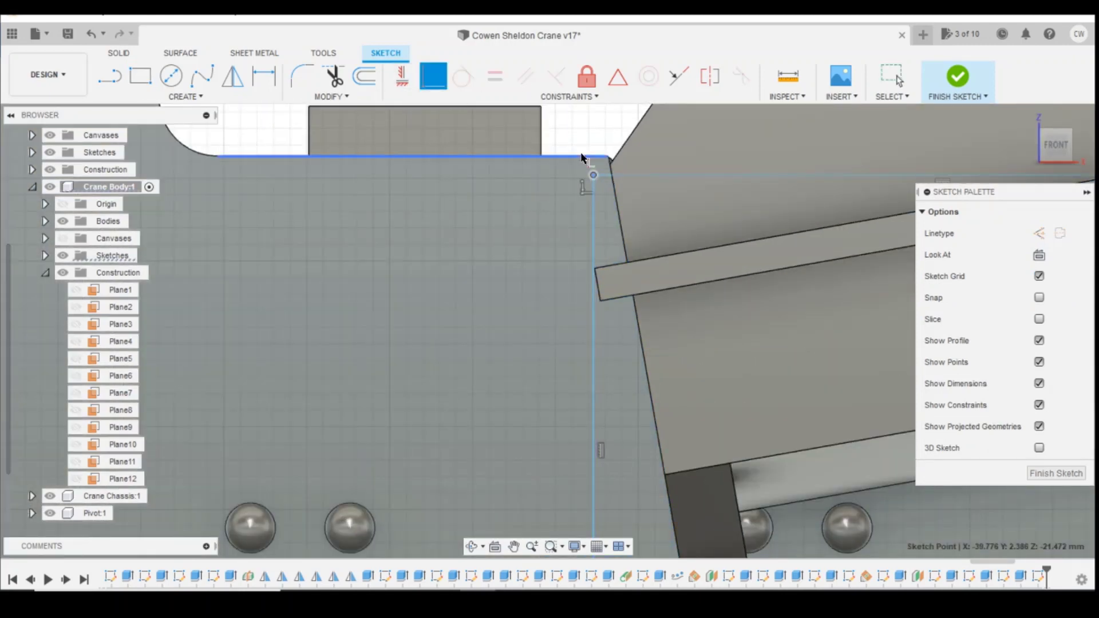
pyautogui.click(594, 156)
# Dimension the rectangle's height at 3.5 mm.
pyautogui.scroll(-4, 509, 172)
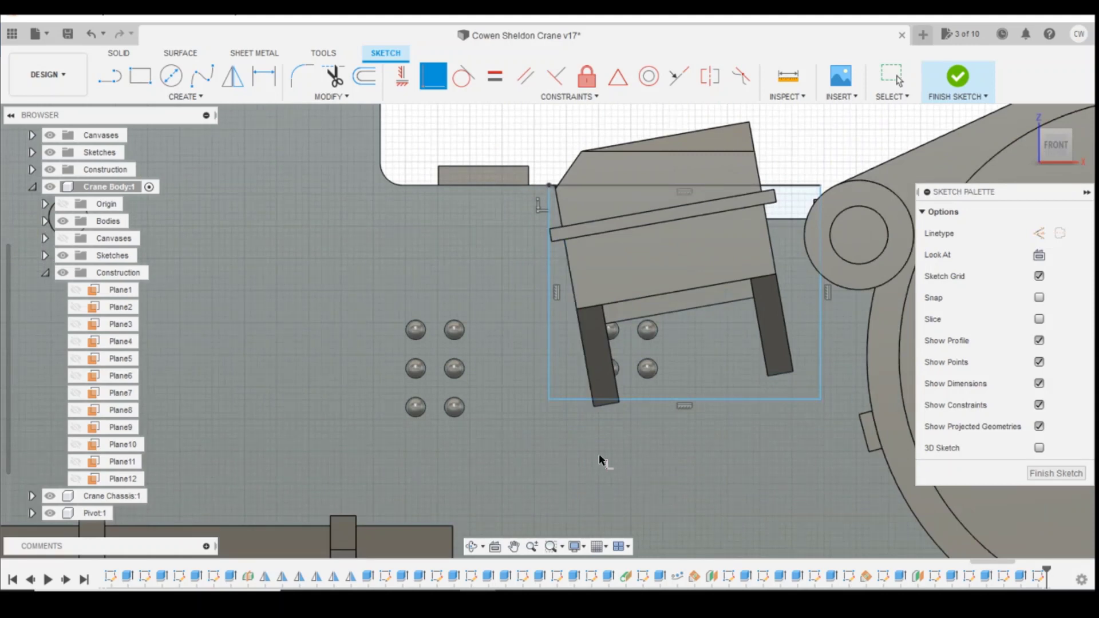
pyautogui.press('d')
pyautogui.click(550, 313)
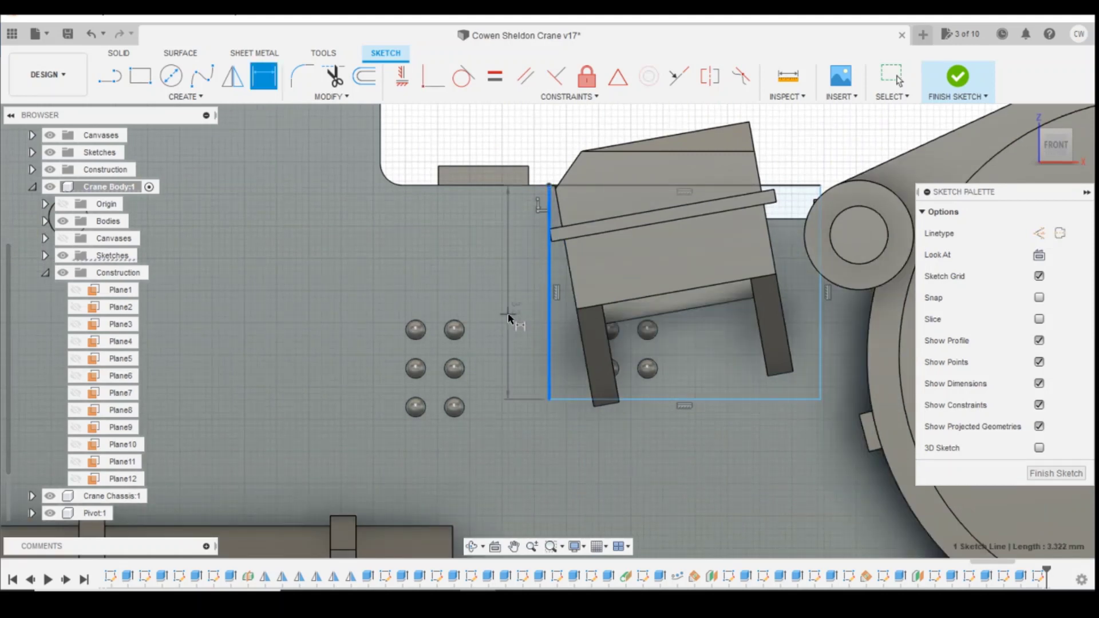
pyautogui.click(509, 316)
pyautogui.write('3.5')
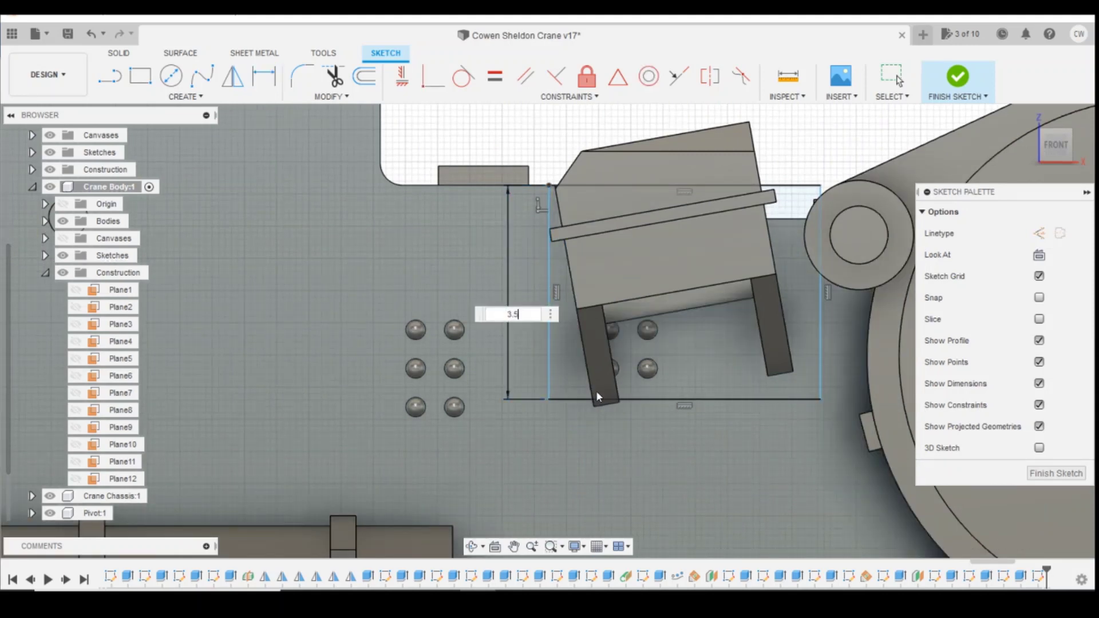
pyautogui.press('Return')
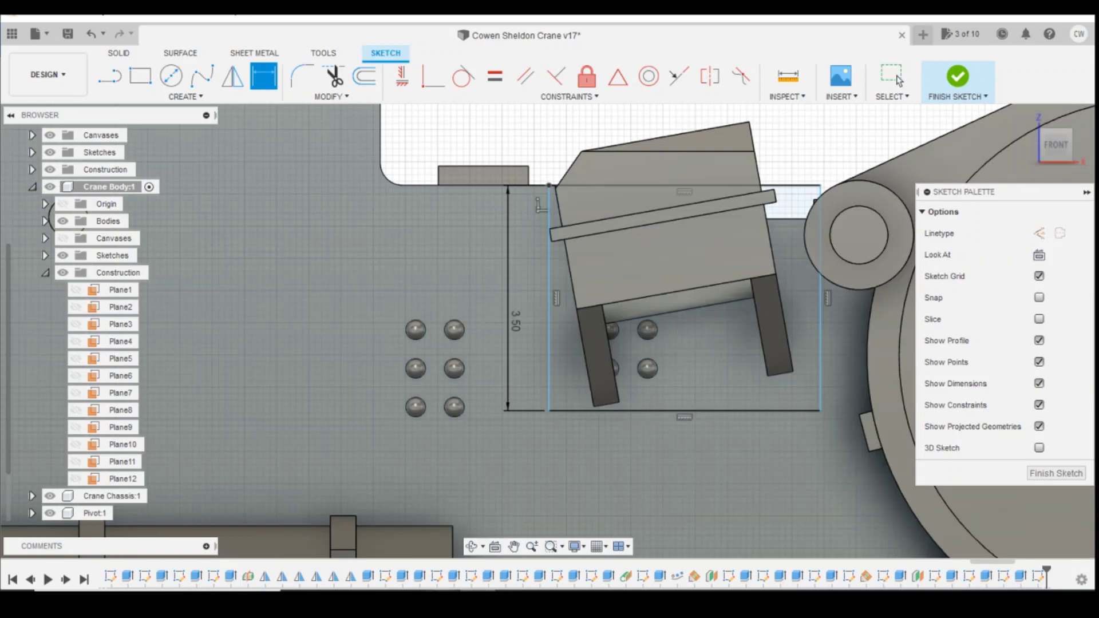
# Dimension the rectangle's width at 4.2 mm.
pyautogui.click(478, 602)
pyautogui.click(722, 411)
pyautogui.click(715, 468)
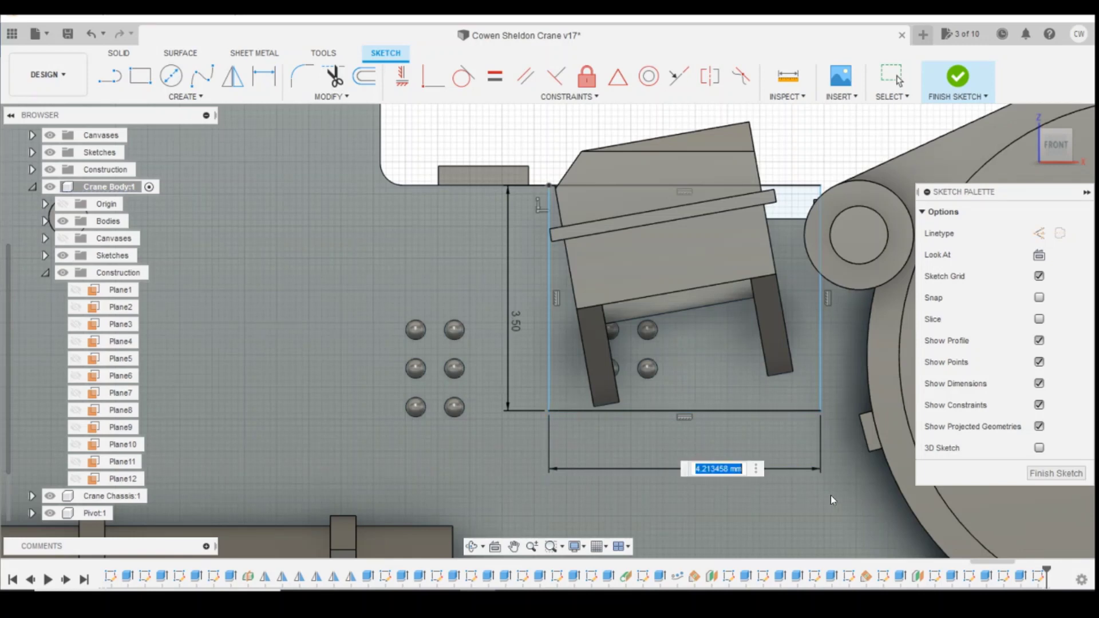
pyautogui.write('4.2')
pyautogui.press('Return')
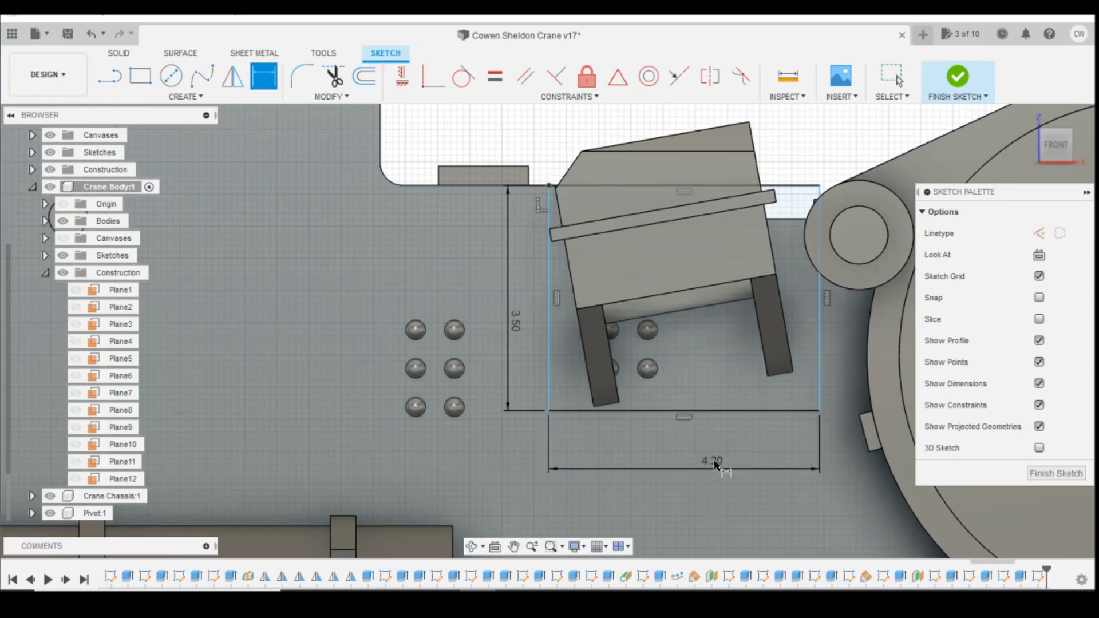
# Set the horizontal distance from the end of the recess's rounded corner to the rectangle's nearest upper corner to 2.25 mm.
pyautogui.scroll(-3, 716, 458)
pyautogui.scroll(-2, 718, 440)
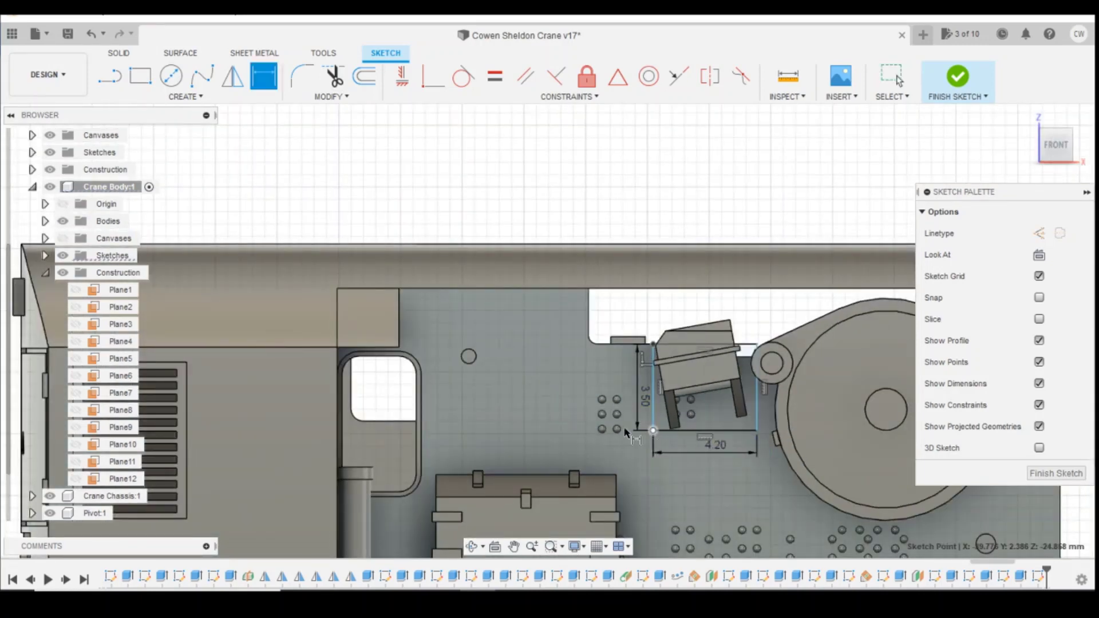
pyautogui.click(598, 345)
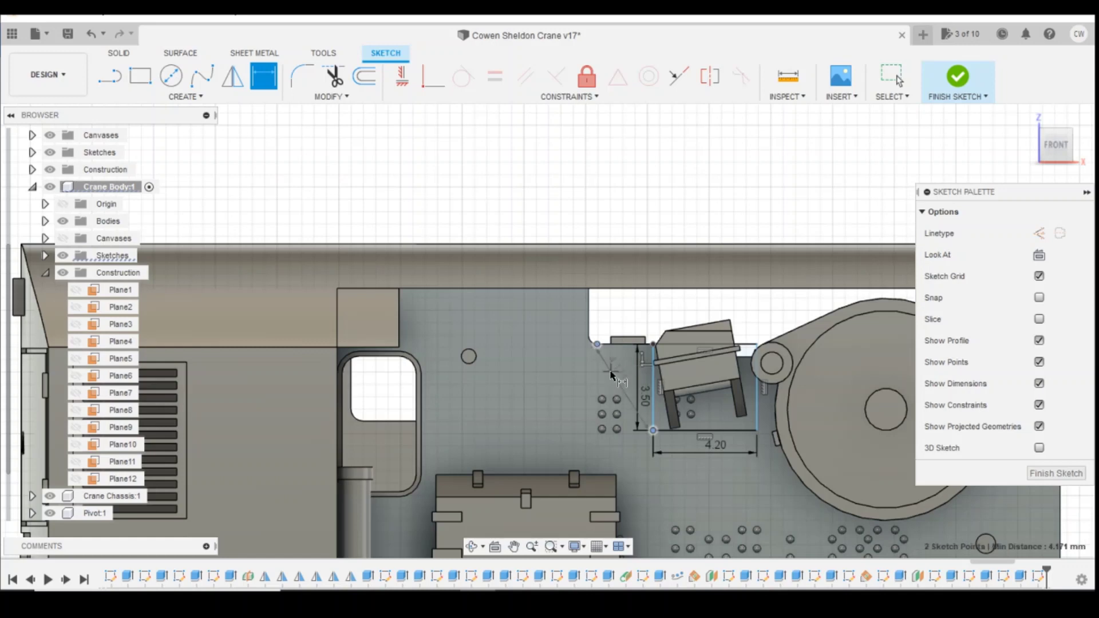
pyautogui.click(654, 344)
pyautogui.click(634, 314)
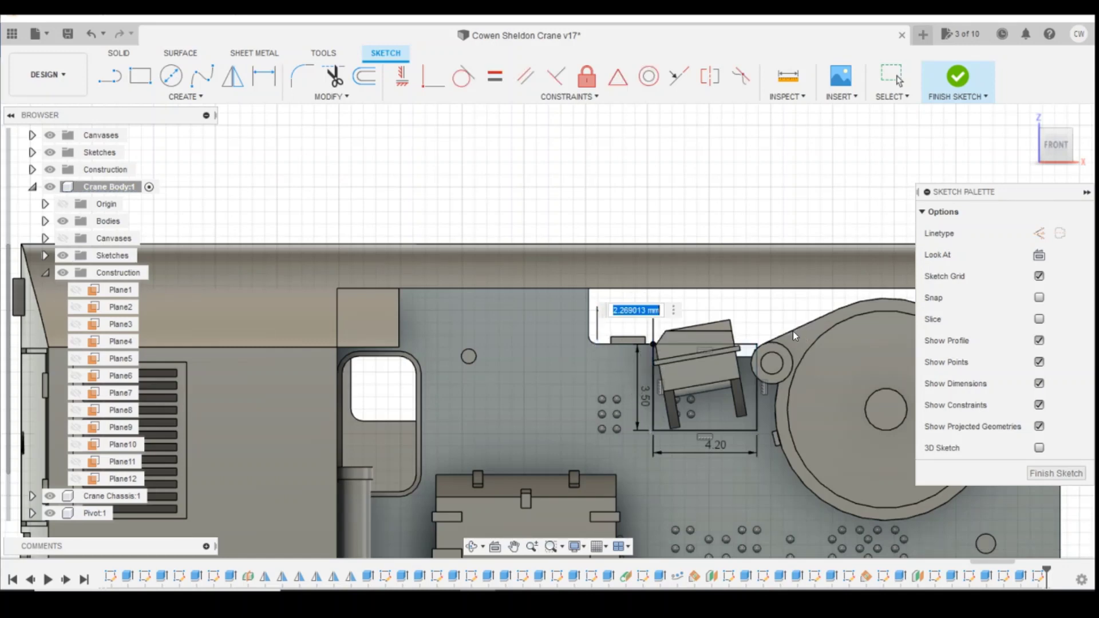
pyautogui.write('2.25')
pyautogui.press('Return')
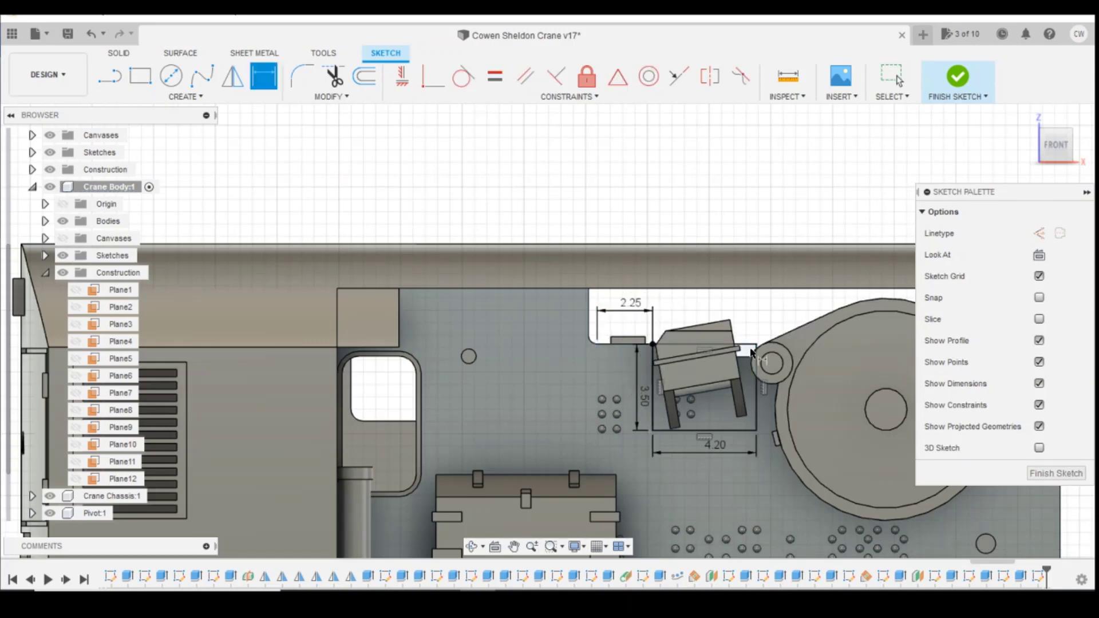
pyautogui.scroll(3, 716, 378)
pyautogui.press('Escape')
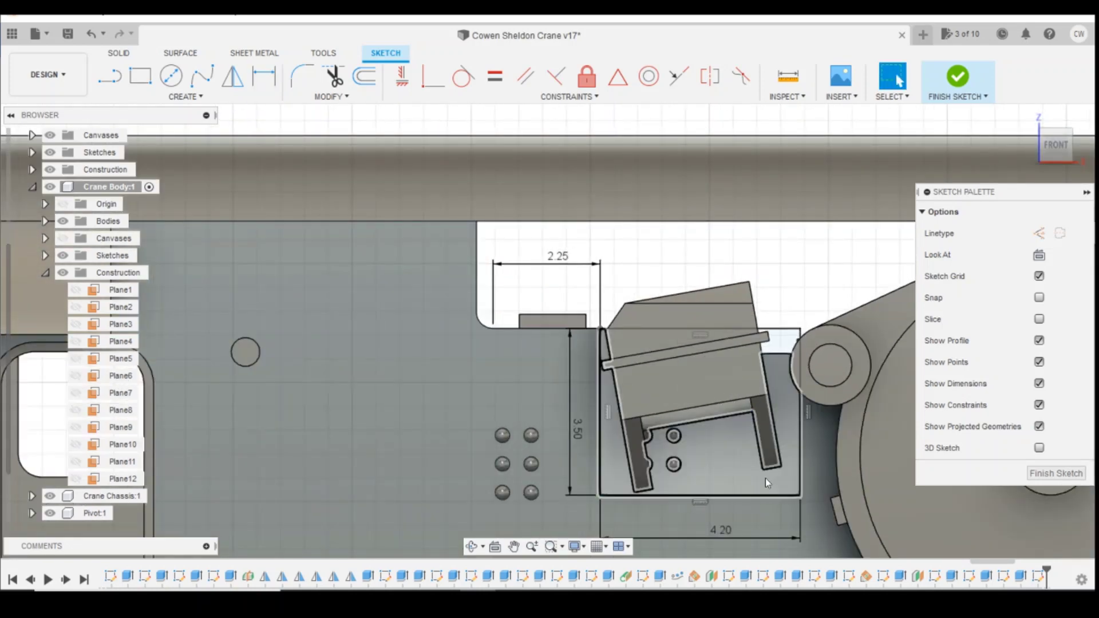
# Extrude all four profiles inside the rectangle behind the angled block by 0.3 mm, using the Join operation.
pyautogui.click(789, 396)
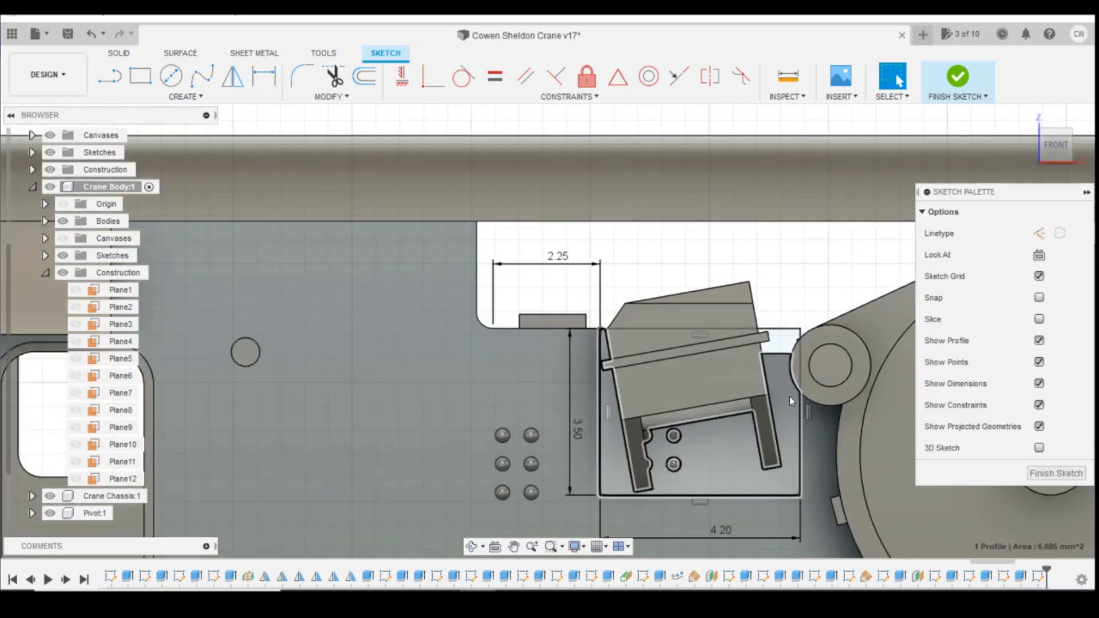
pyautogui.click(786, 351)
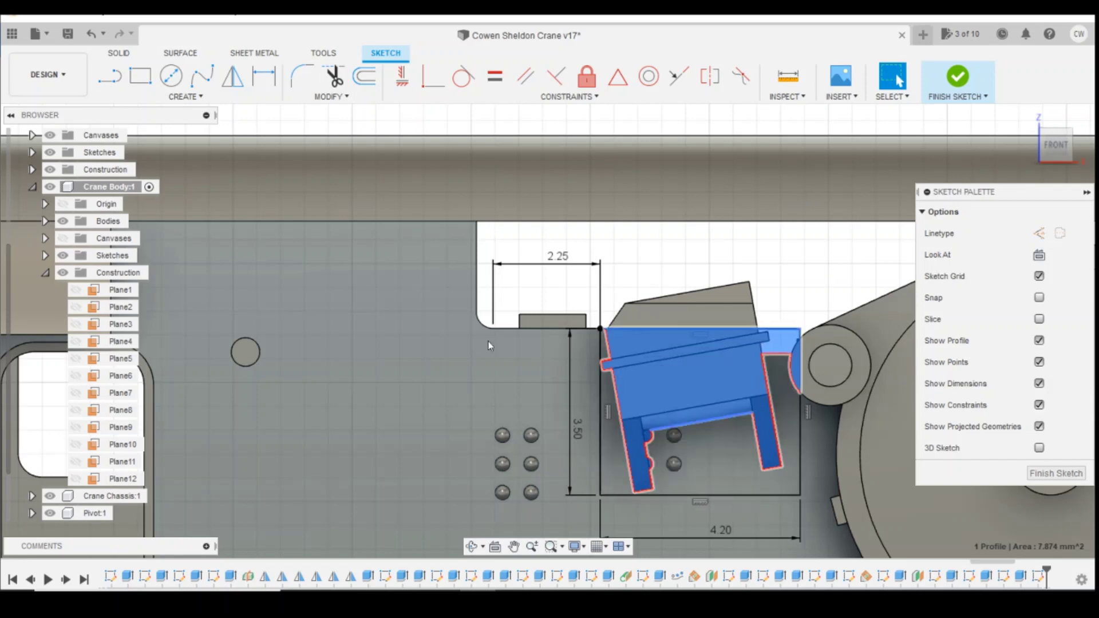
pyautogui.rightClick(783, 394)
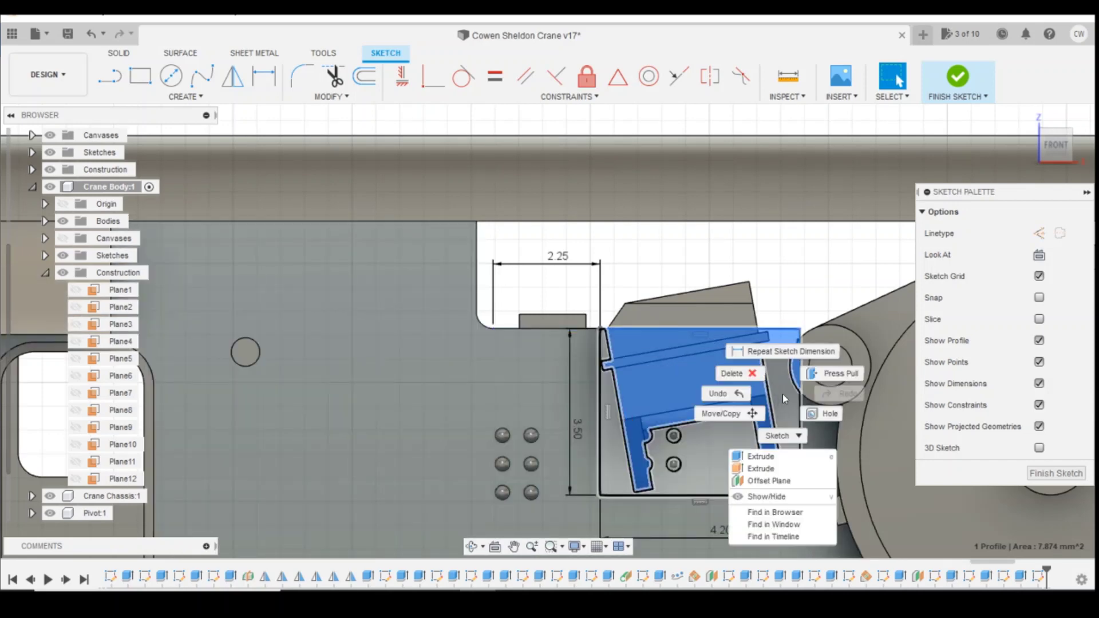
pyautogui.click(783, 457)
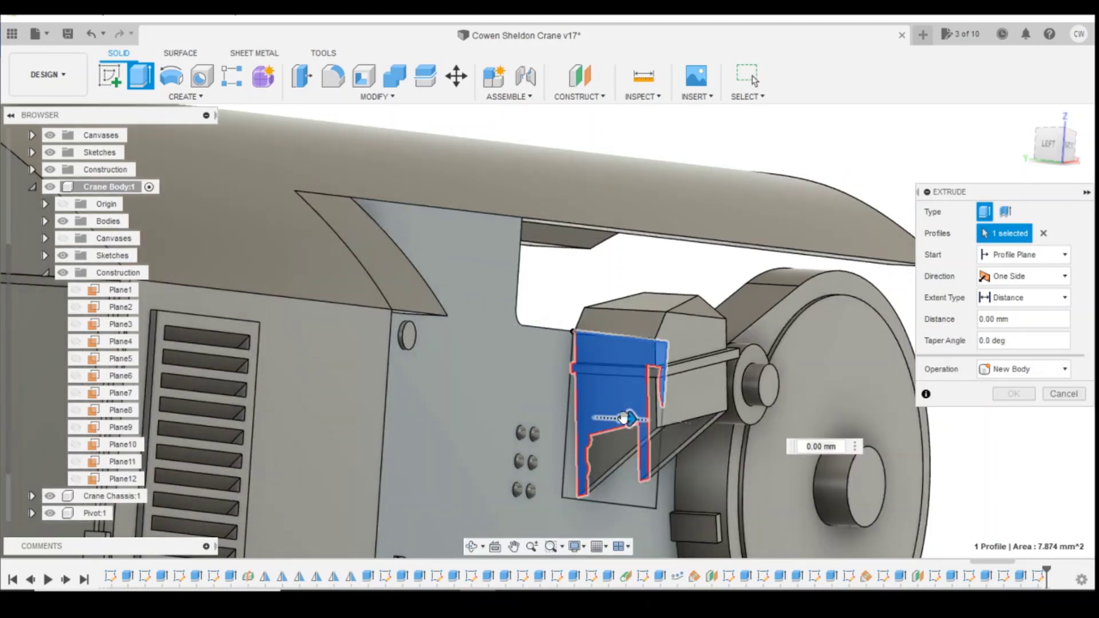
pyautogui.moveTo(641, 420)
pyautogui.mouseDown()
pyautogui.moveTo(650, 420)
pyautogui.moveTo(640, 419)
pyautogui.mouseUp()
pyautogui.click(641, 488)
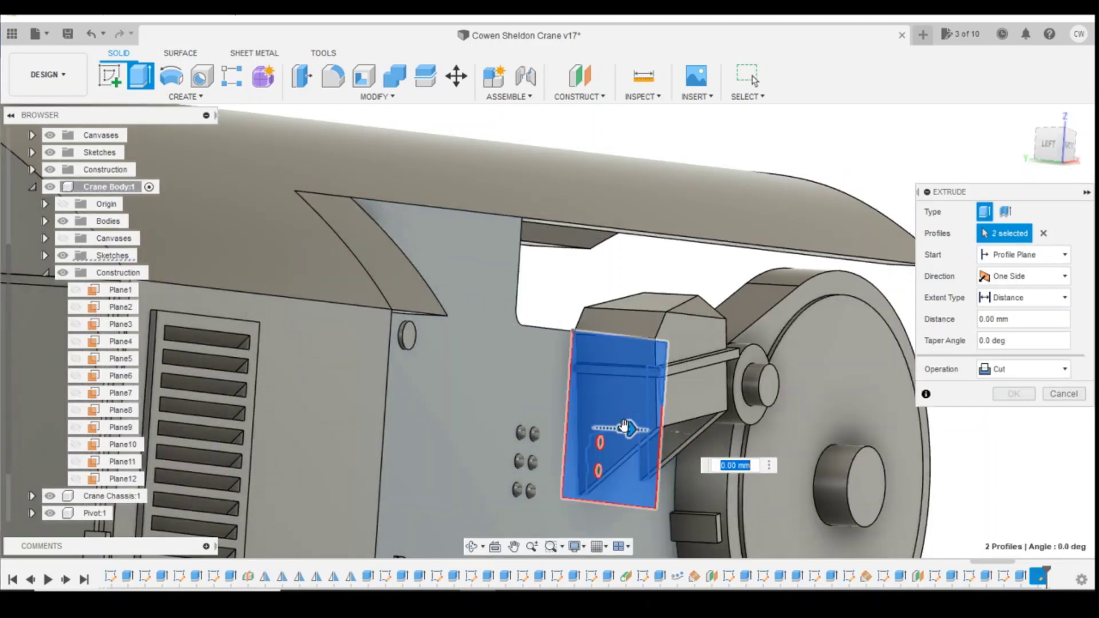
pyautogui.moveTo(637, 429)
pyautogui.mouseDown()
pyautogui.moveTo(650, 431)
pyautogui.moveTo(631, 429)
pyautogui.mouseUp()
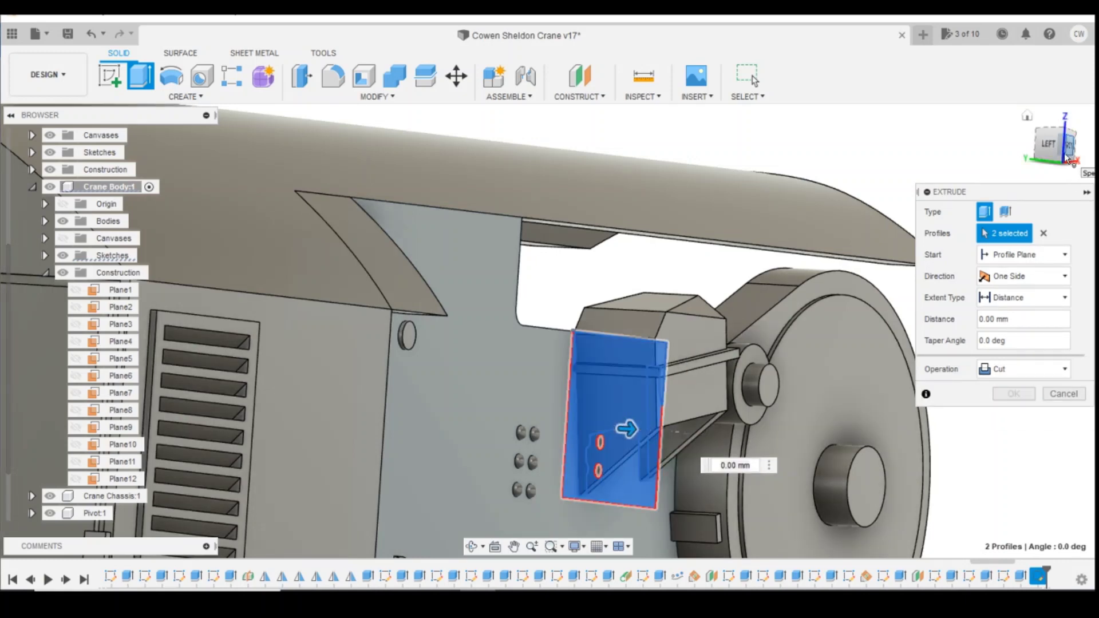
pyautogui.click(1066, 148)
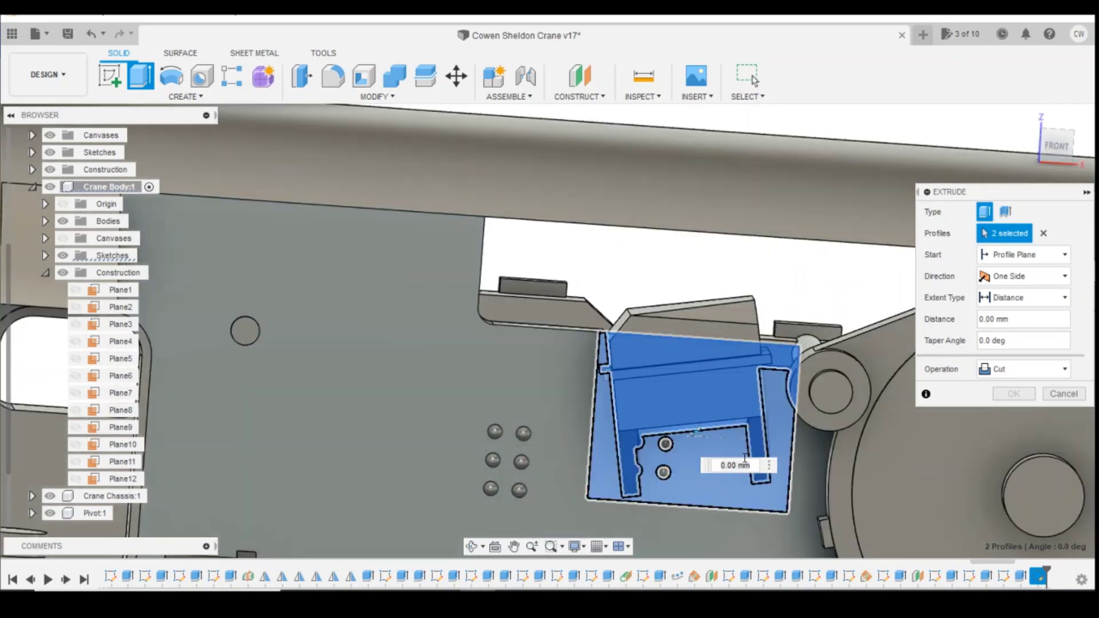
pyautogui.click(668, 454)
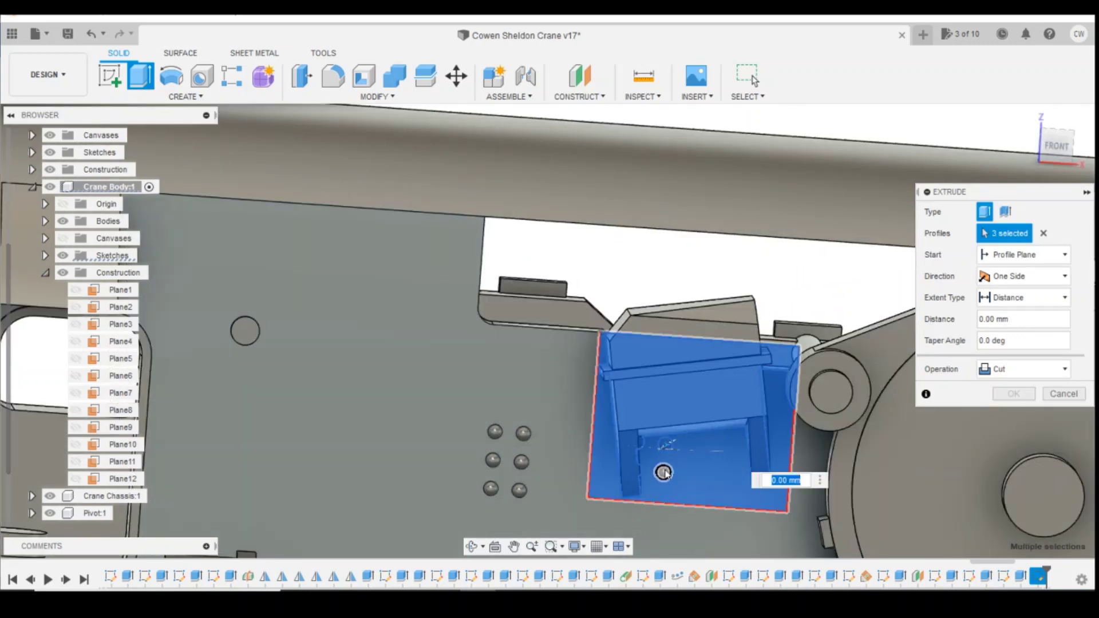
pyautogui.click(639, 493)
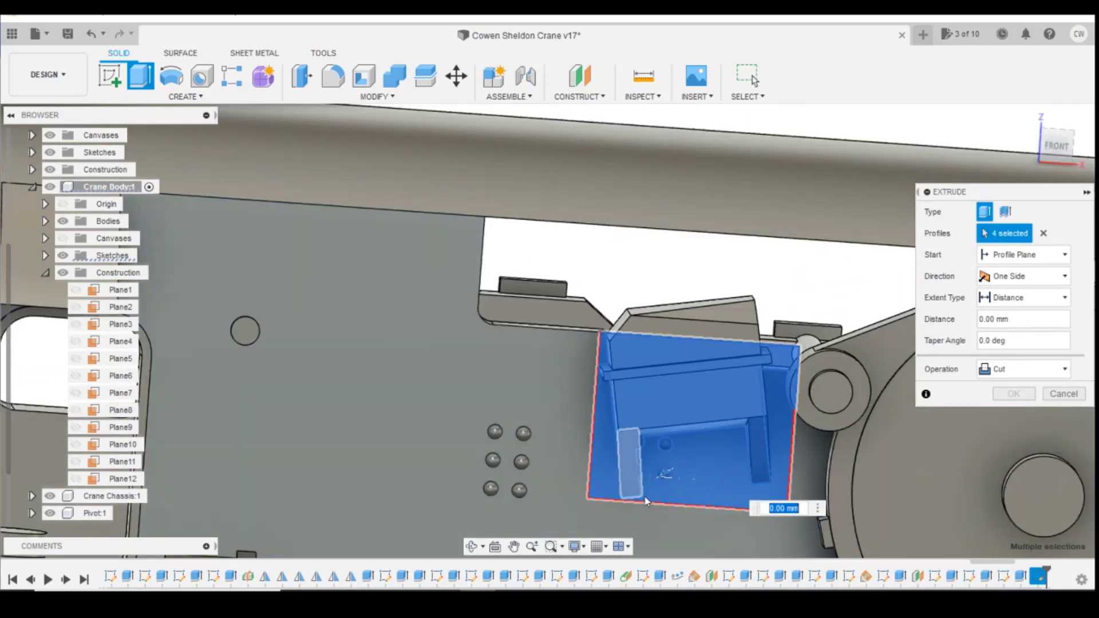
pyautogui.moveTo(1059, 151); pyautogui.dragTo(1097, 157)
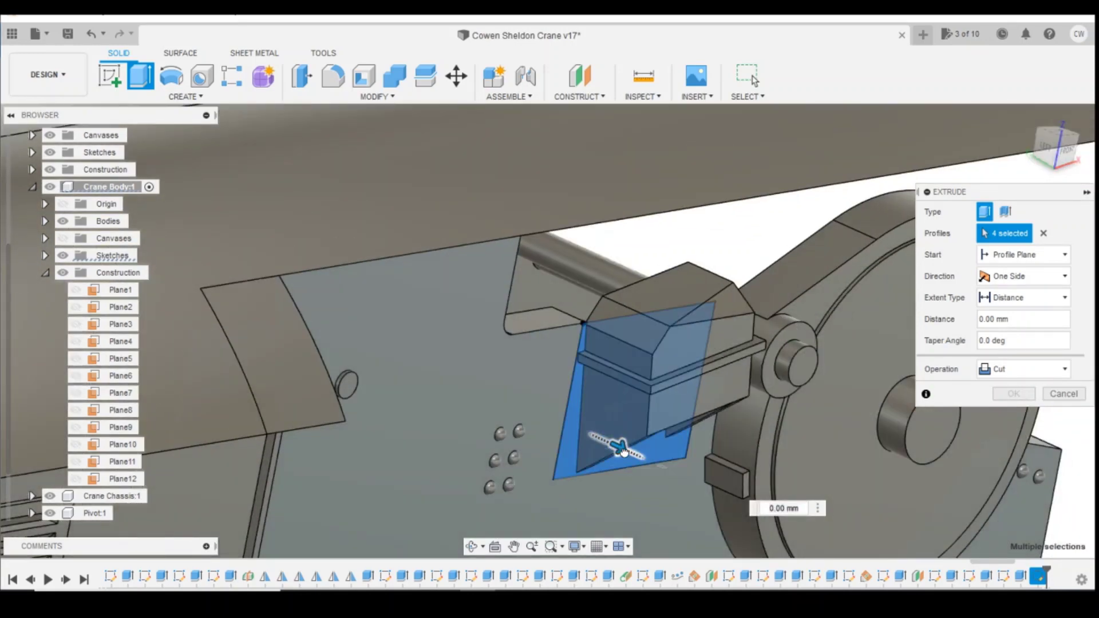
pyautogui.moveTo(624, 450); pyautogui.dragTo(633, 454)
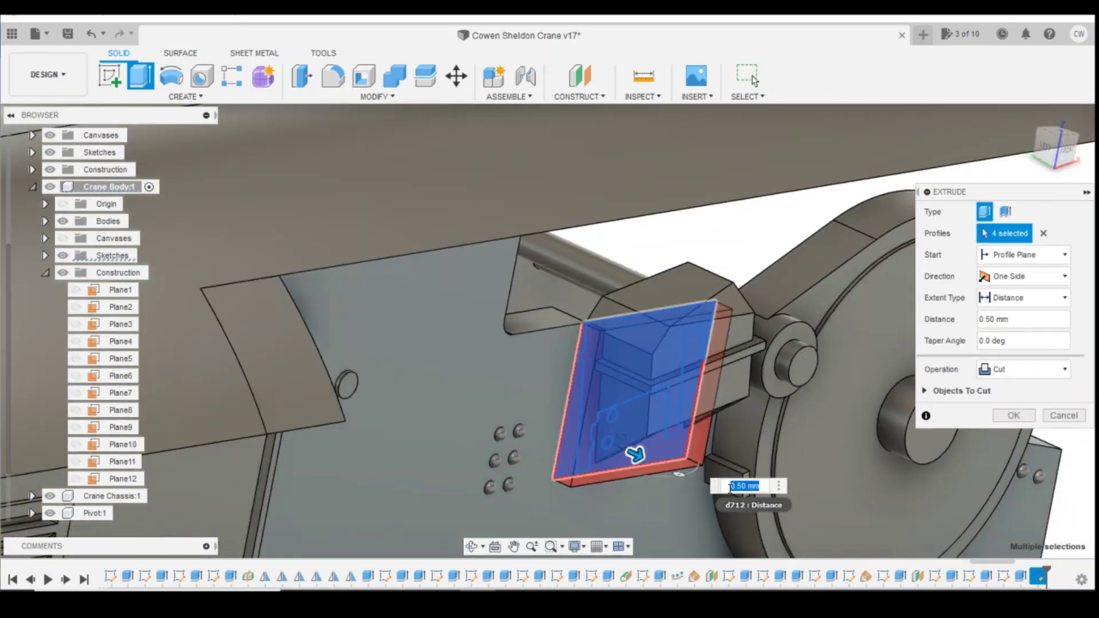
pyautogui.write('0.3')
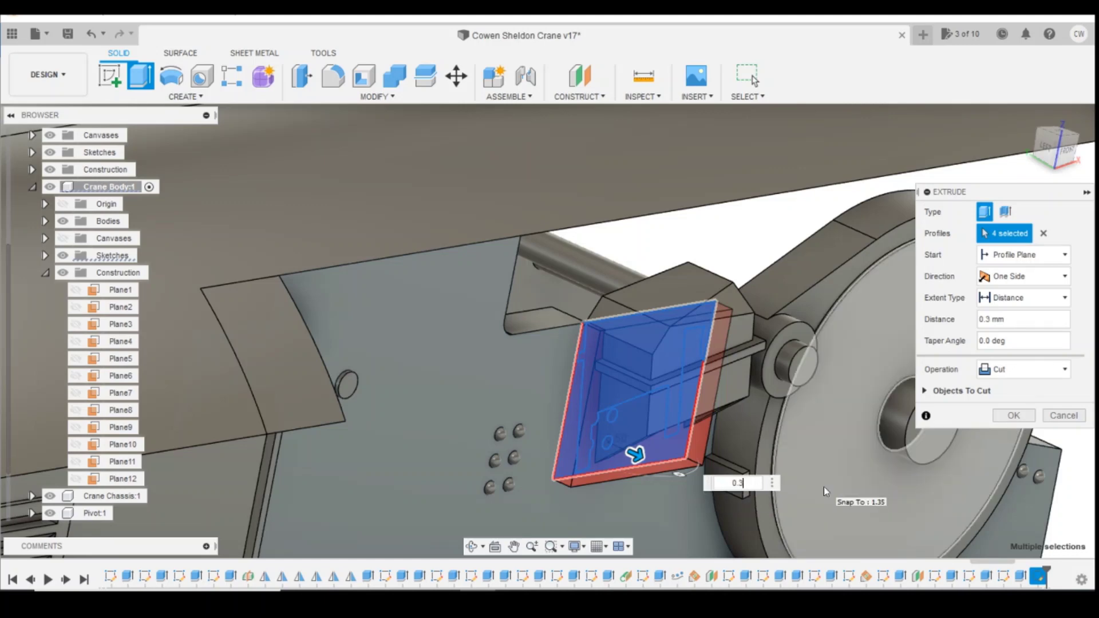
pyautogui.click(1025, 369)
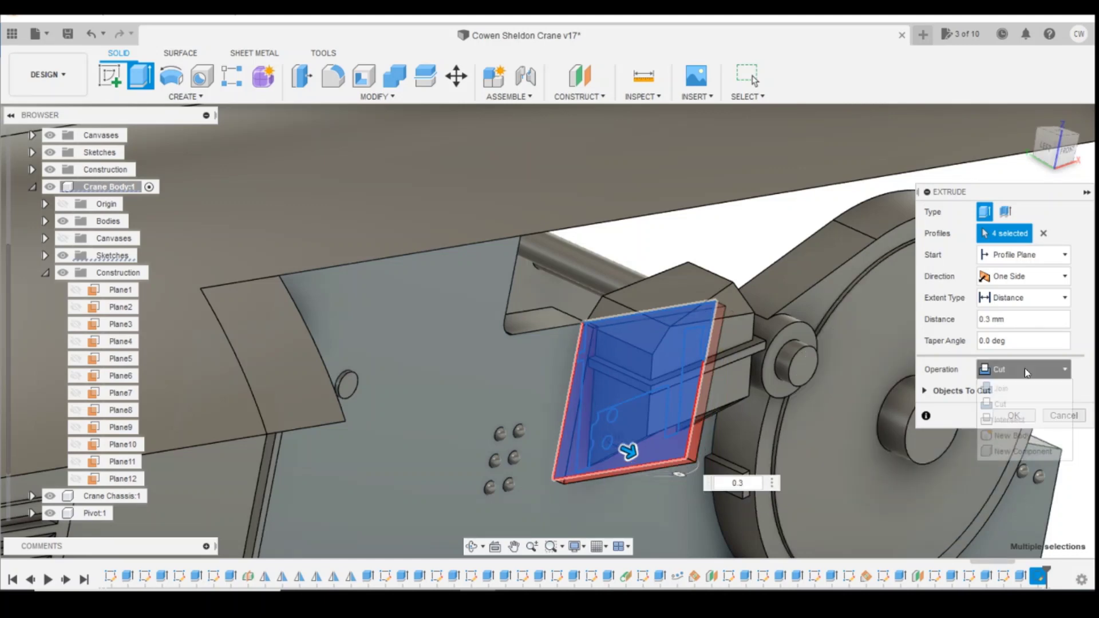
pyautogui.click(1014, 389)
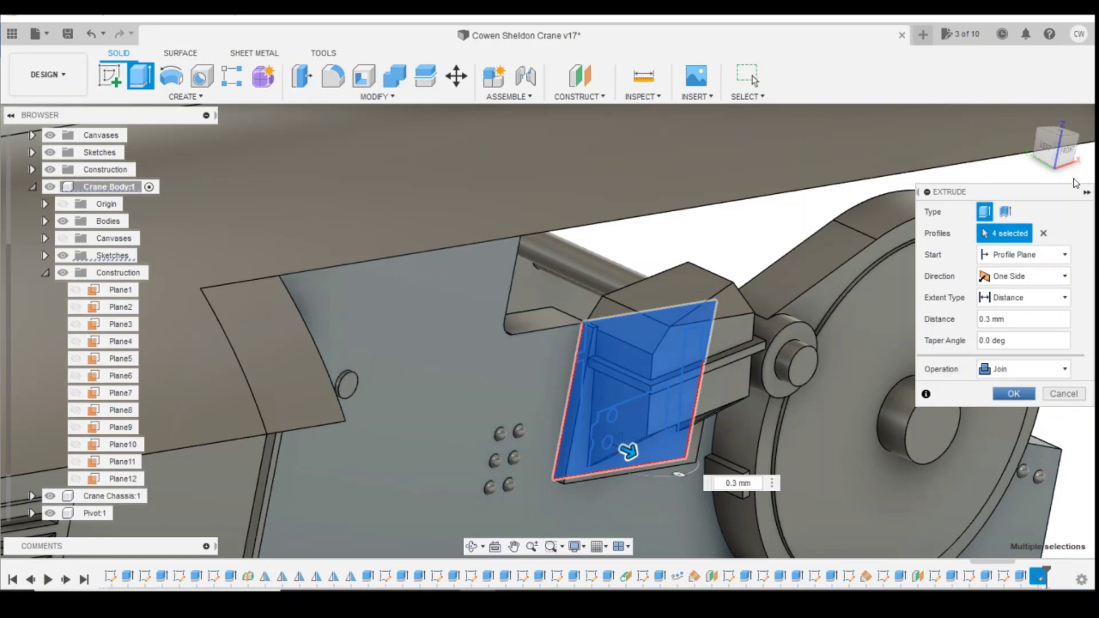
pyautogui.click(1070, 153)
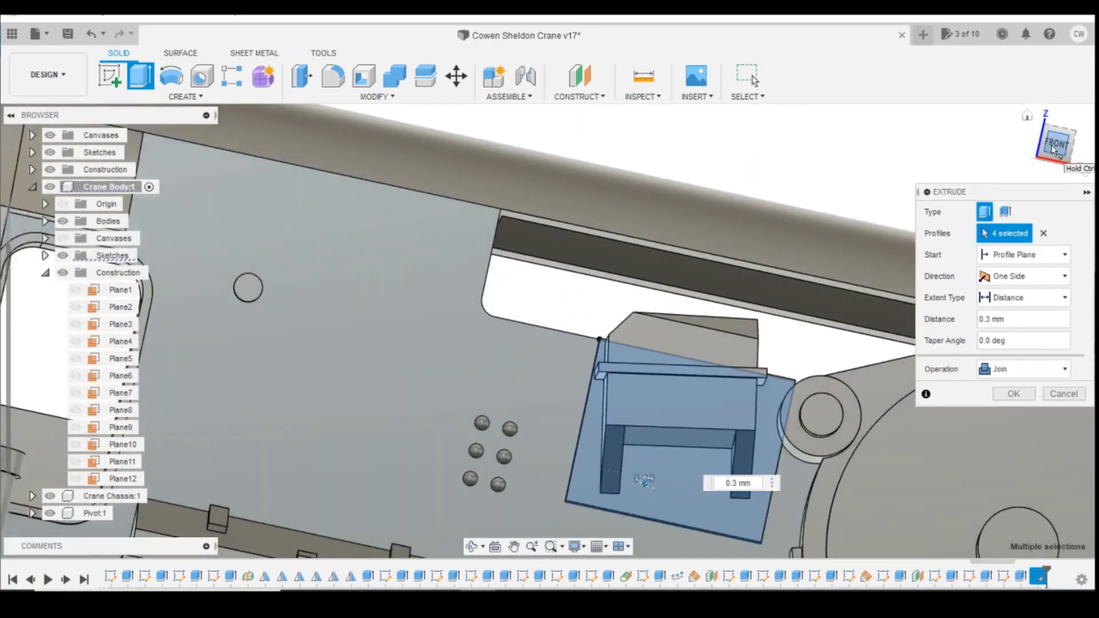
pyautogui.click(1052, 147)
pyautogui.click(1017, 394)
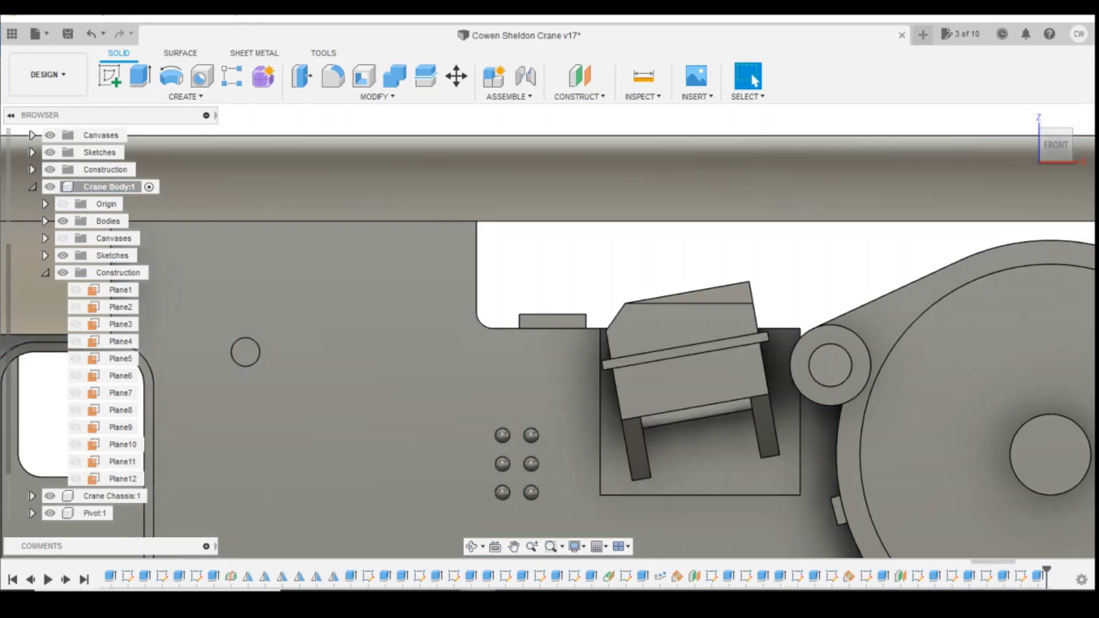
# Check the crane reference photo and sketch a 0.3 mm diameter circle on the backing plate, in its lower corner beside the bracket leg.
pyautogui.moveTo(447, 601)
pyautogui.click(531, 492)
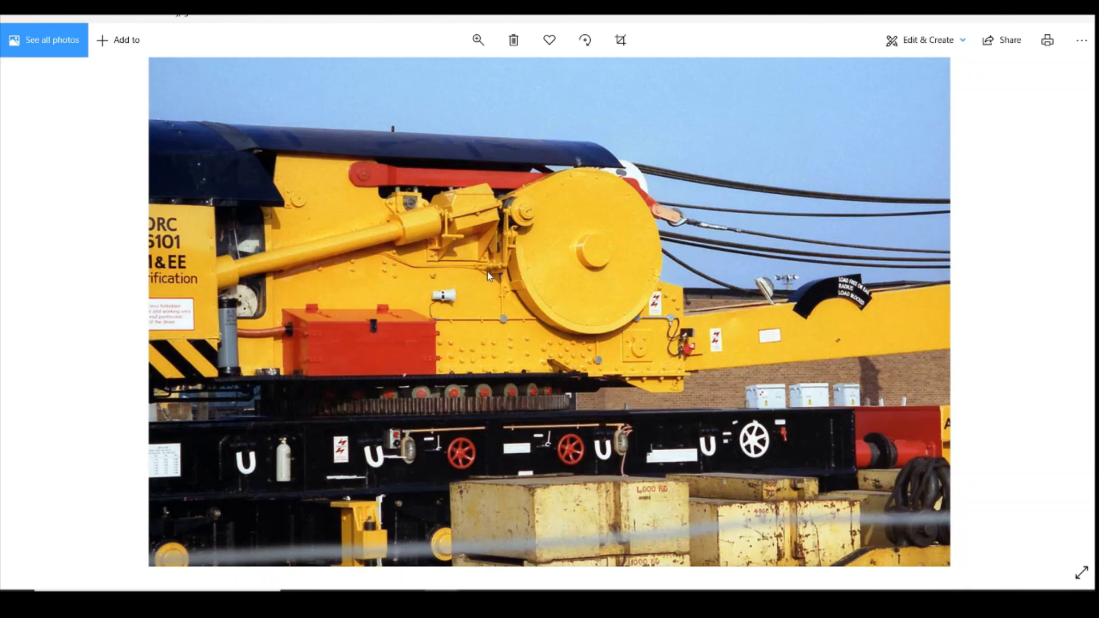
pyautogui.click(488, 601)
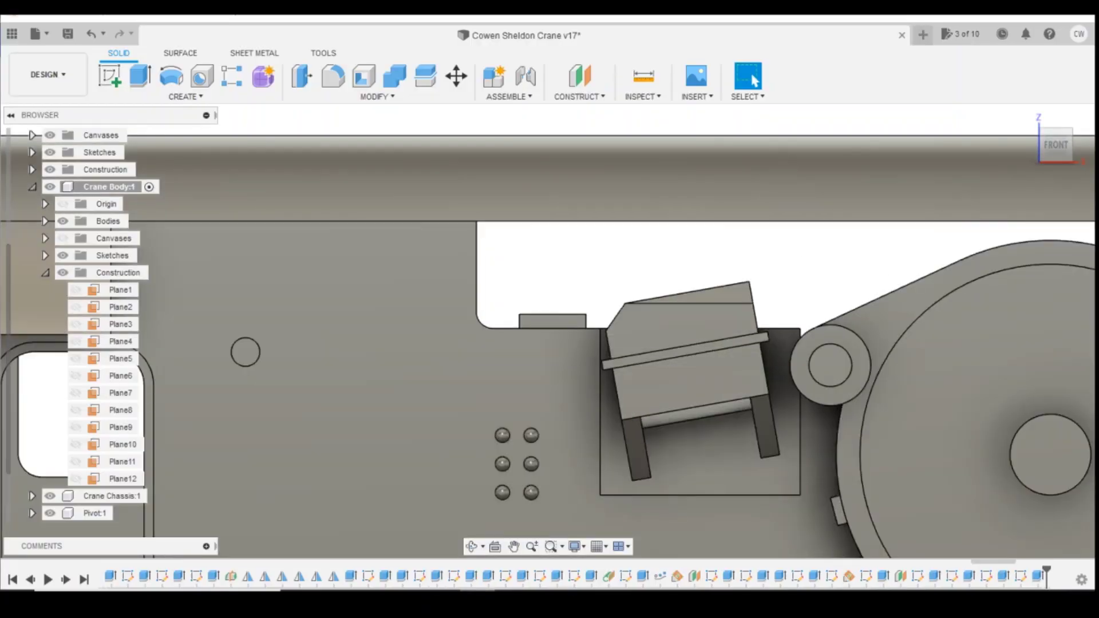
pyautogui.click(446, 601)
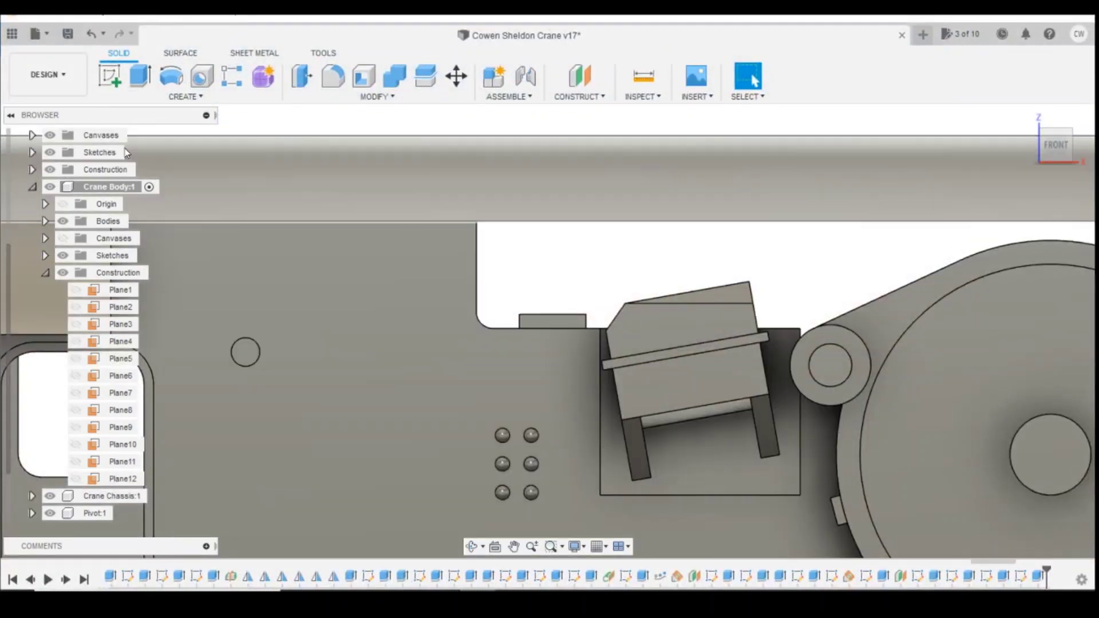
pyautogui.click(110, 76)
pyautogui.click(619, 468)
pyautogui.click(618, 466)
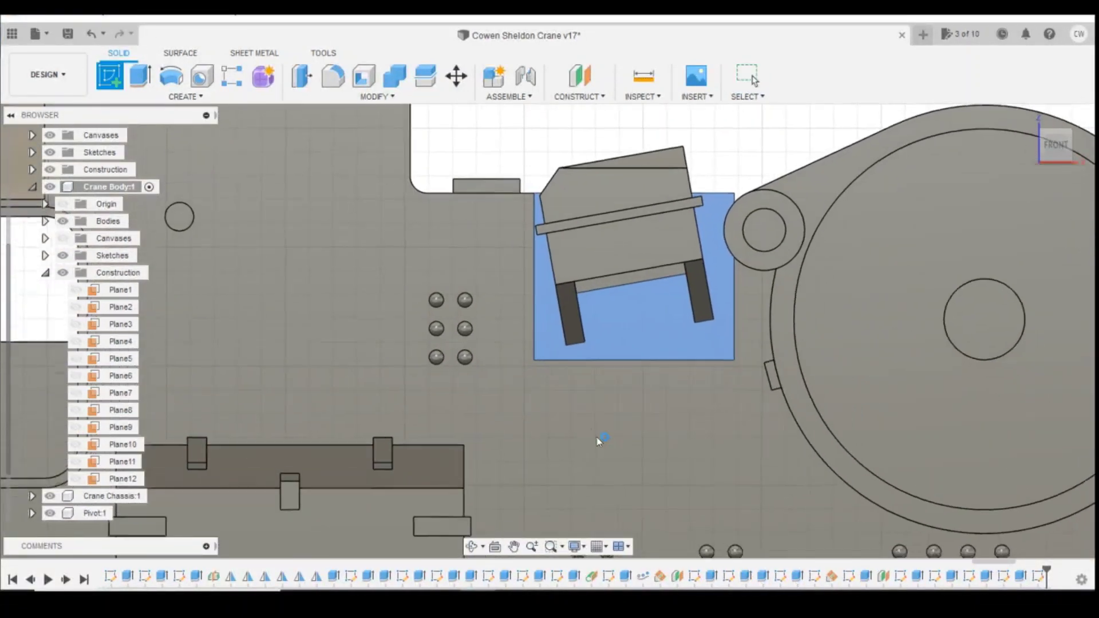
pyautogui.press('c')
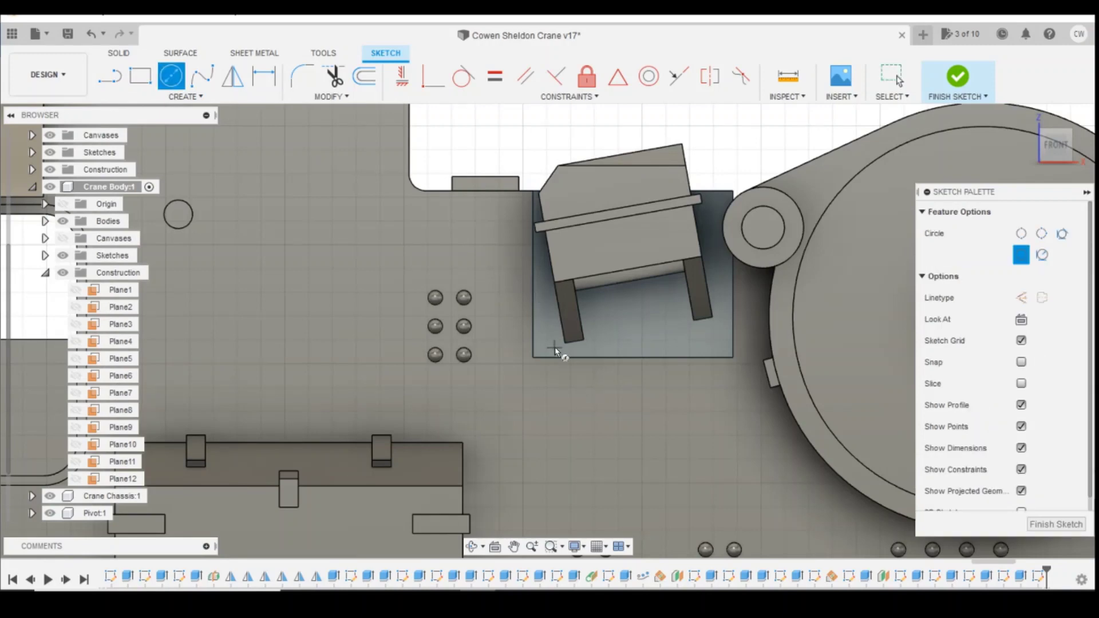
pyautogui.click(548, 339)
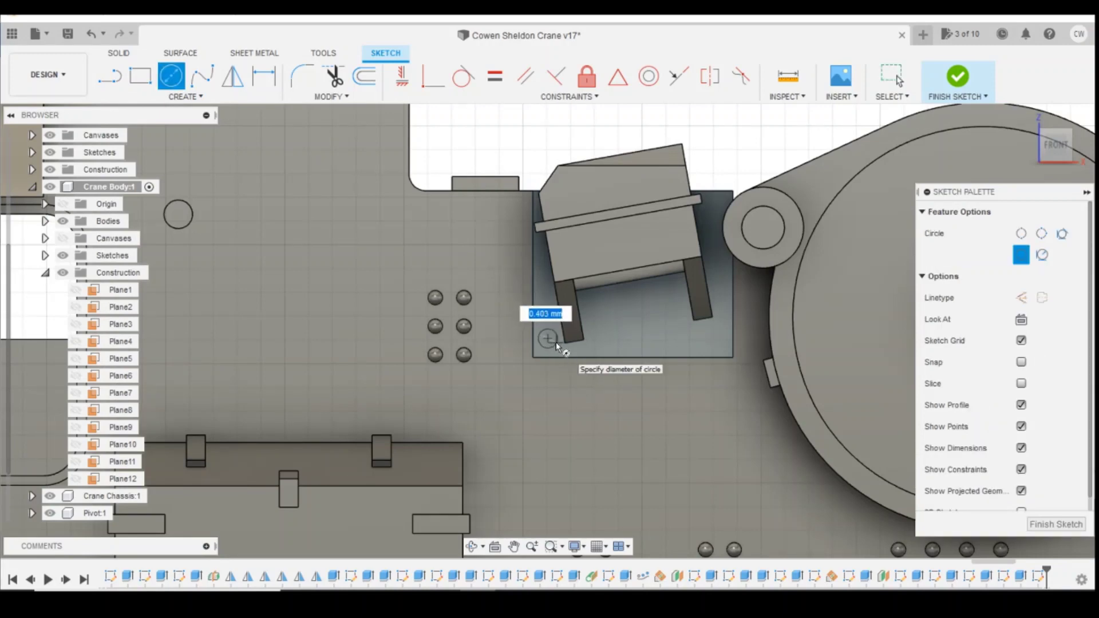
pyautogui.write('0.3')
pyautogui.press('Return')
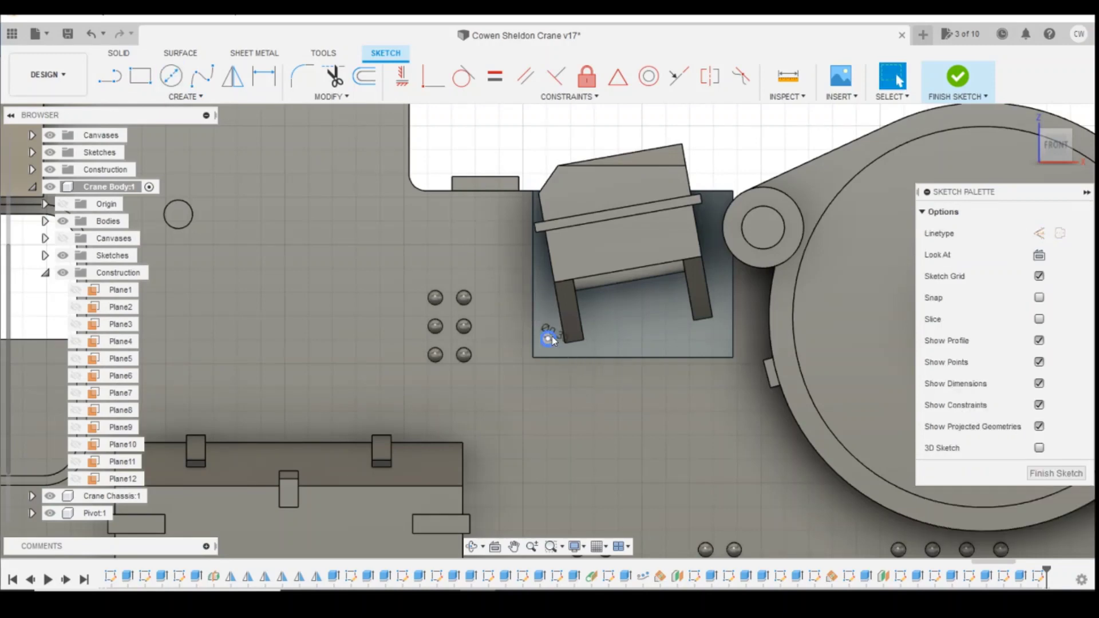
# Dimension the circle's centre 0.40 mm above the backing plate's lower edge.
pyautogui.press('d')
pyautogui.scroll(1, 539, 375)
pyautogui.scroll(2, 548, 380)
pyautogui.click(542, 301)
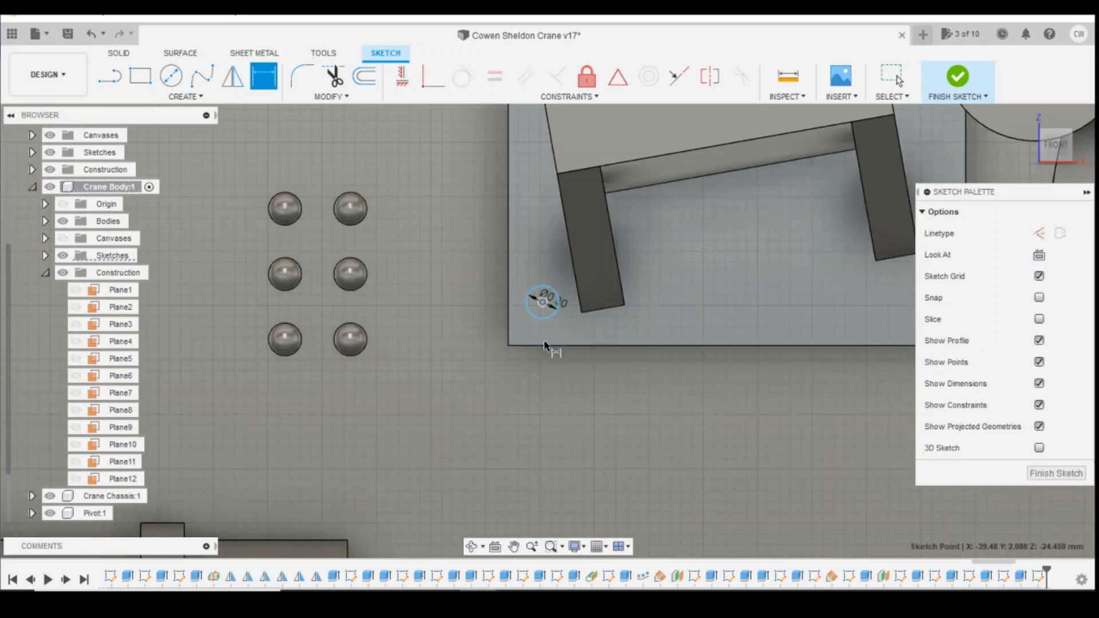
pyautogui.click(545, 345)
pyautogui.click(469, 343)
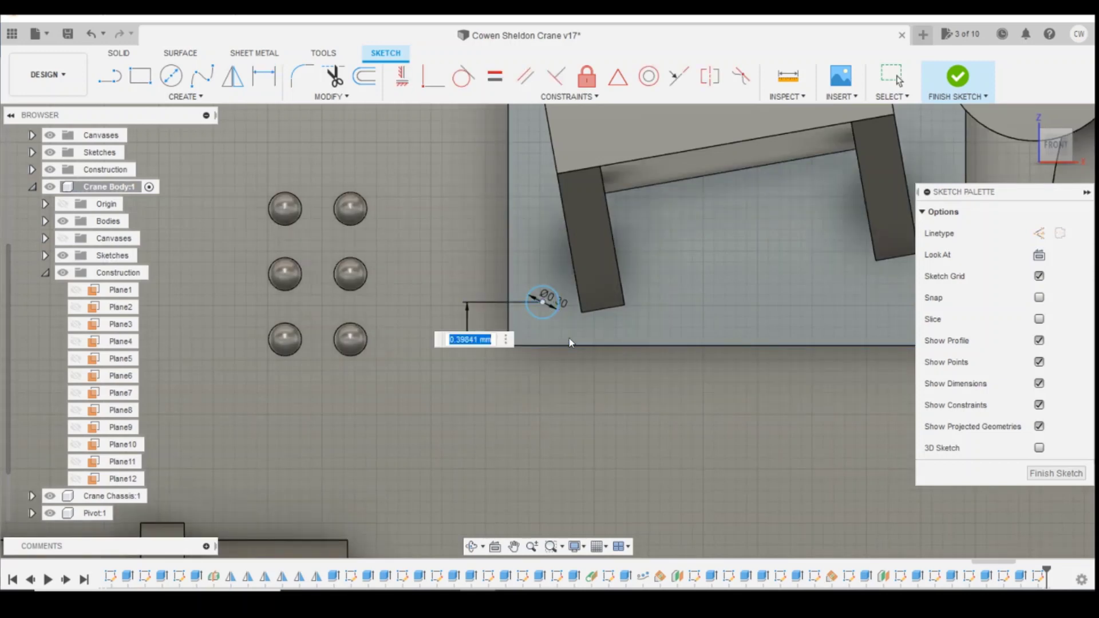
pyautogui.press('Return')
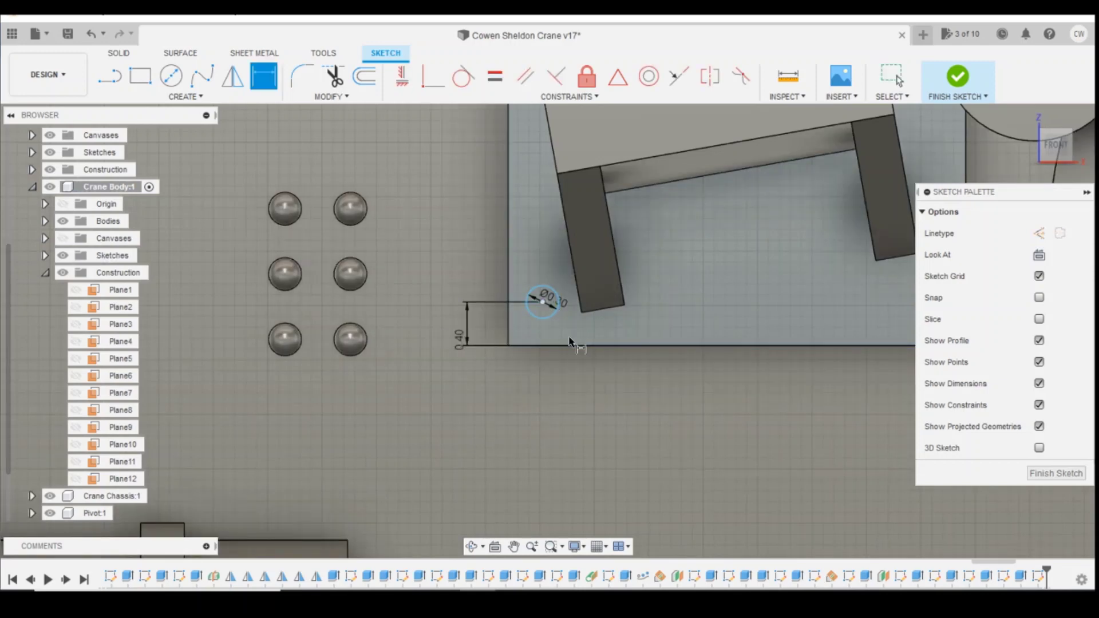
# Set the horizontal distance from the circle's centre to the backing plate's nearest vertical edge to 0.3 mm.
pyautogui.click(543, 303)
pyautogui.click(510, 335)
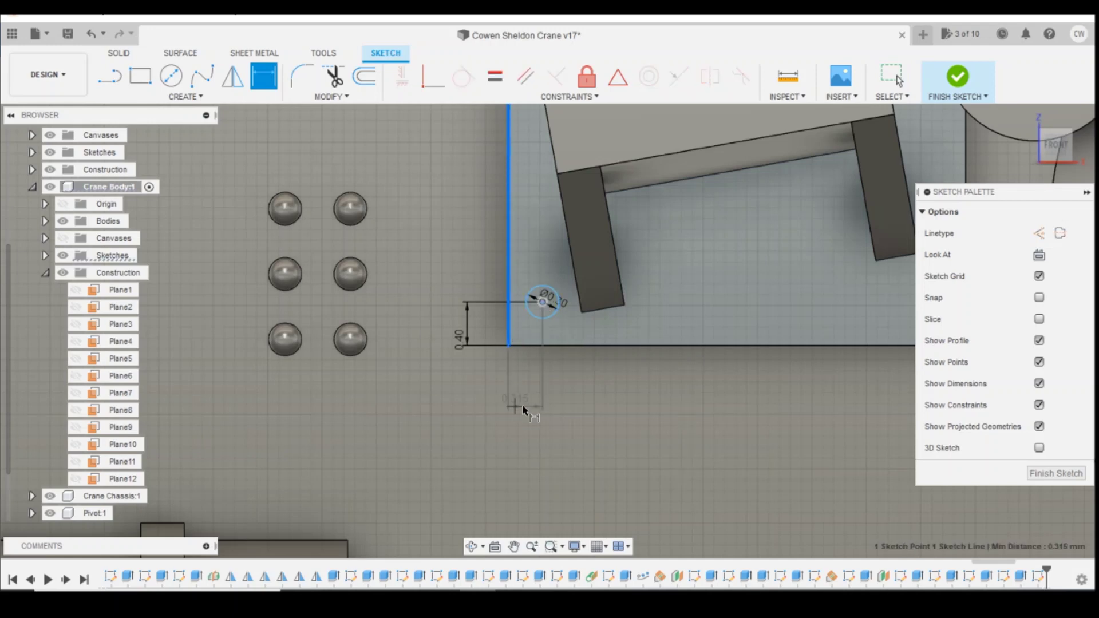
pyautogui.click(565, 418)
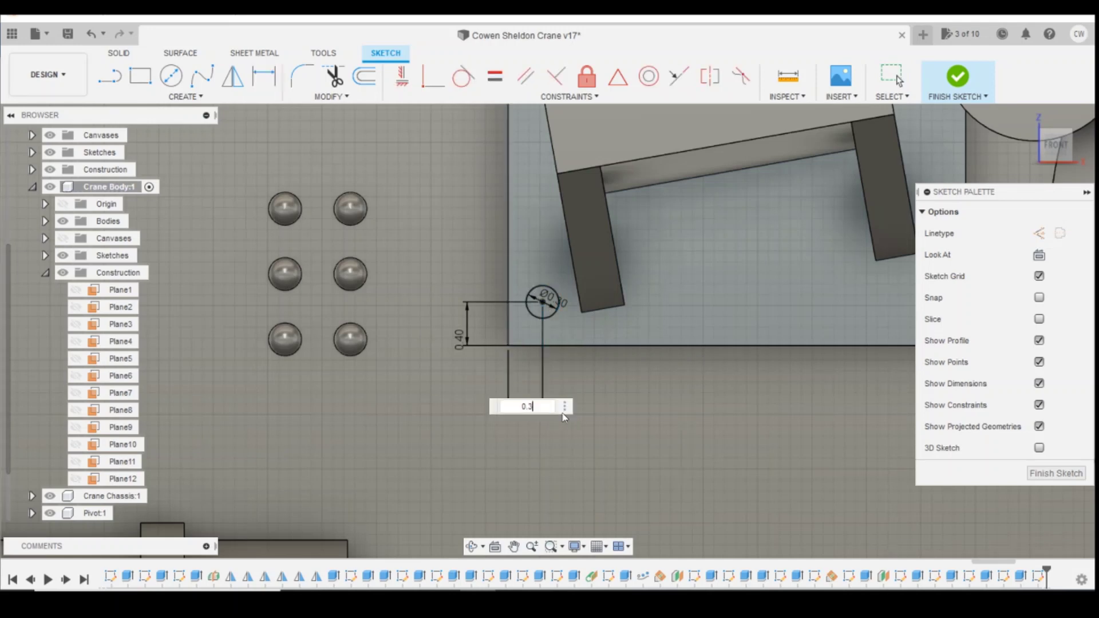
pyautogui.write('0.3')
pyautogui.press('Return')
# Extrude the circle on the backing plate 0.15 mm outward to form a rivet.
pyautogui.scroll(-2, 579, 368)
pyautogui.scroll(5, 555, 346)
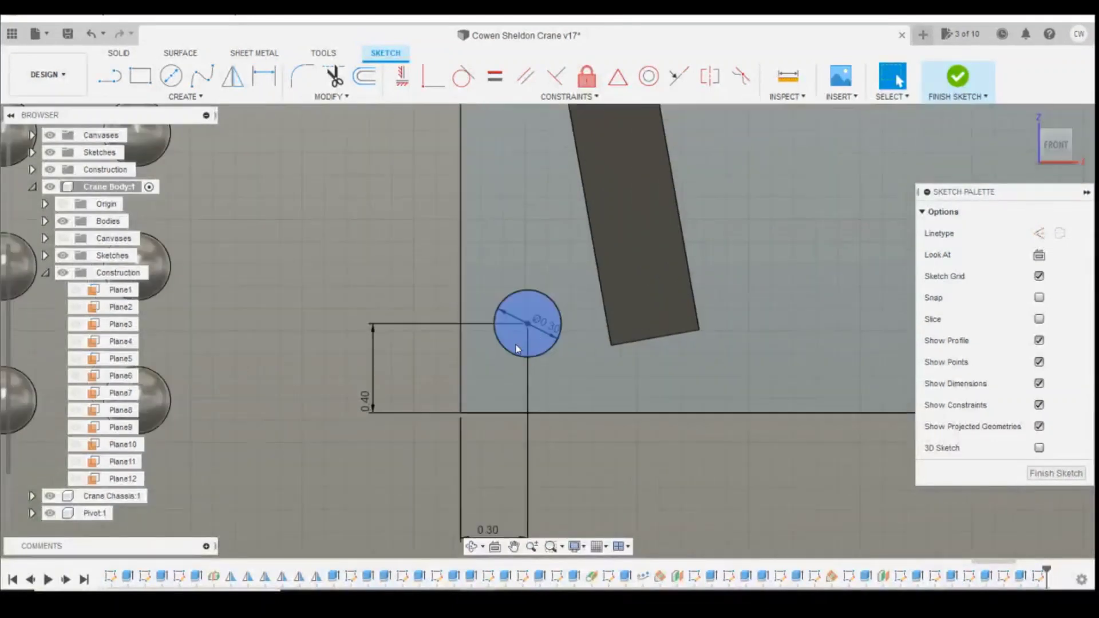
pyautogui.scroll(2, 527, 312)
pyautogui.click(518, 305)
pyautogui.rightClick(518, 305)
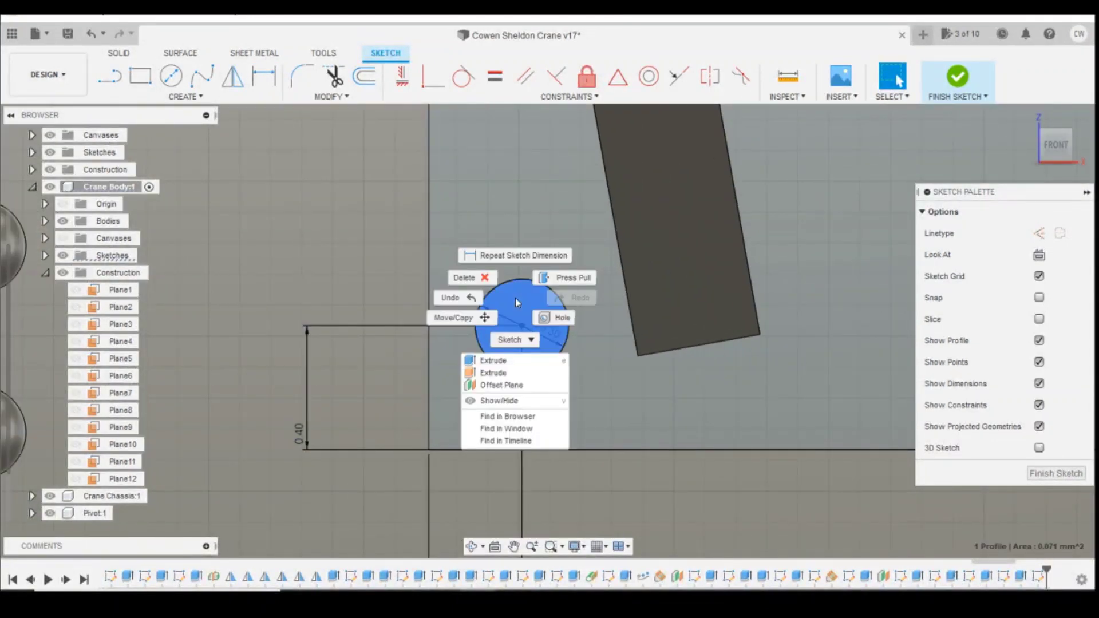
pyautogui.click(495, 362)
pyautogui.write('0.15')
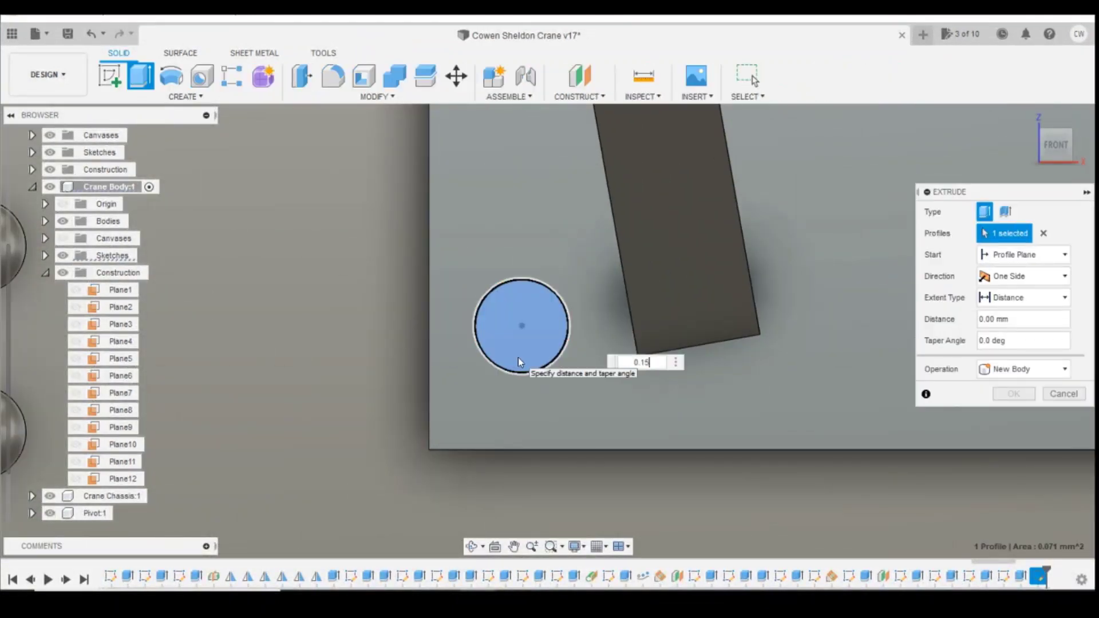
pyautogui.press('Return')
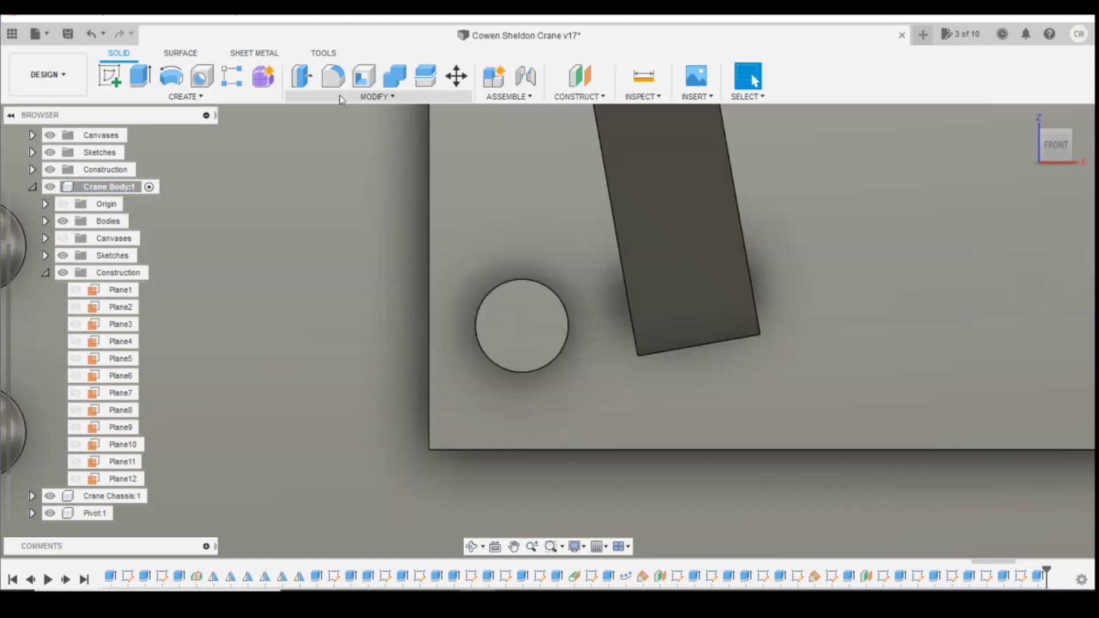
# Round the outer circular edge of the new rivet with a 0.15 mm fillet.
pyautogui.click(335, 80)
pyautogui.click(528, 280)
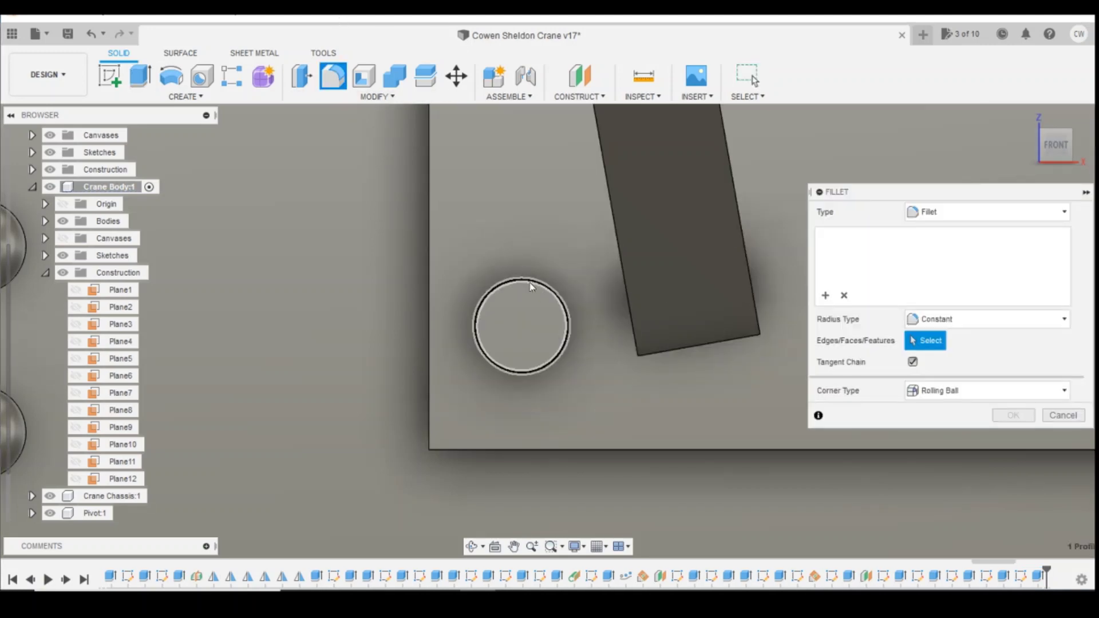
pyautogui.write('0.15')
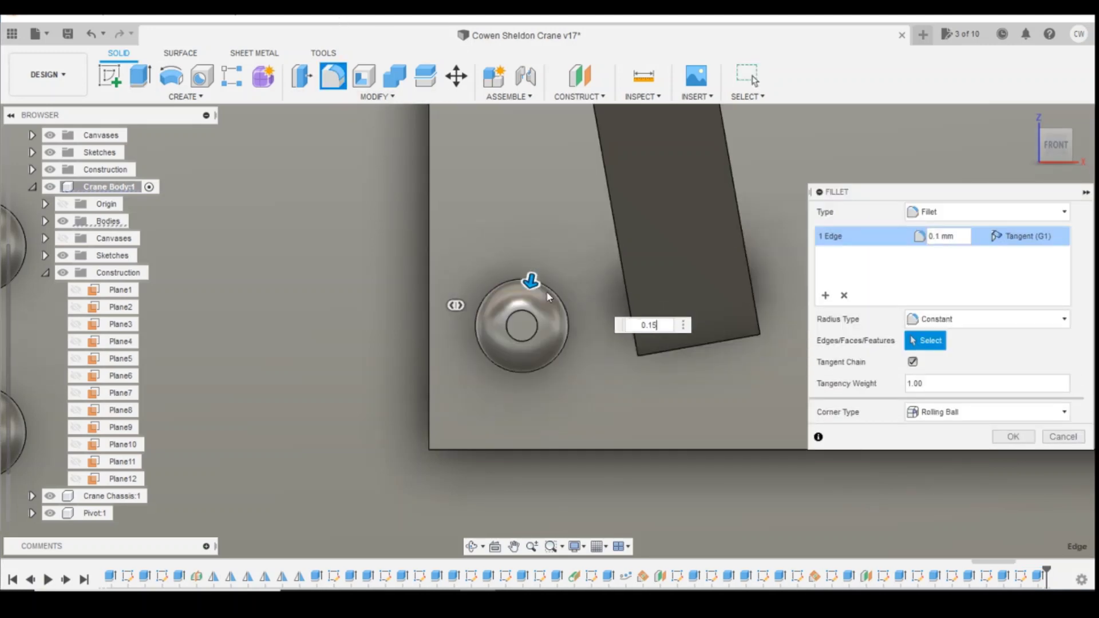
pyautogui.press('Return')
pyautogui.scroll(-2, 463, 258)
pyautogui.scroll(-5, 462, 258)
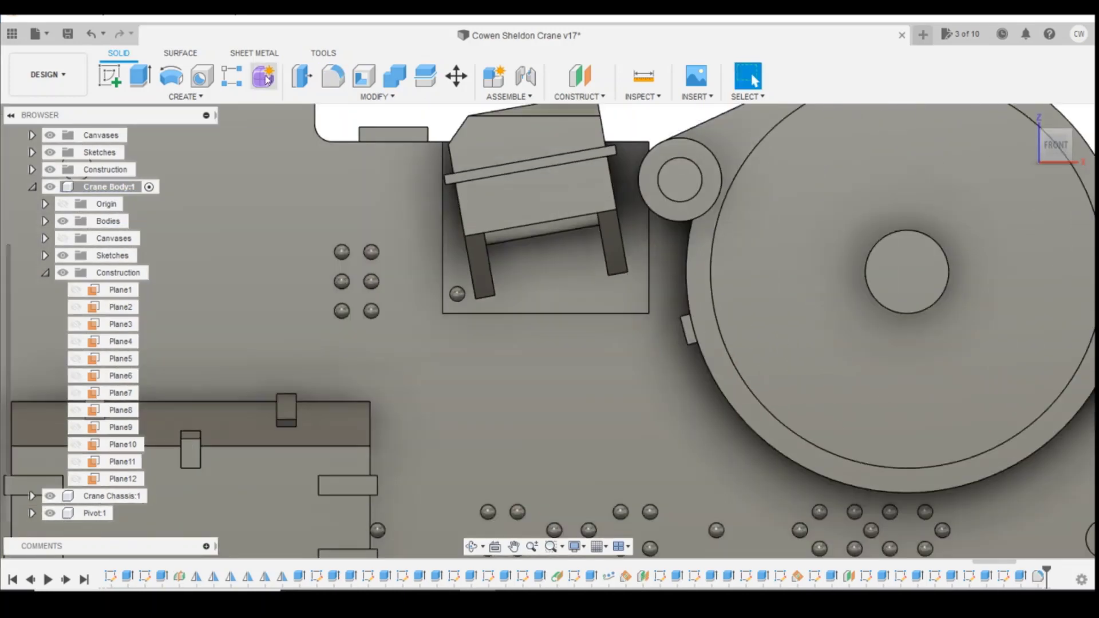
# Set up a rectangular pattern of features using the backing plate rivet's extrusion and fillet as its objects.
pyautogui.click(232, 76)
pyautogui.click(1026, 212)
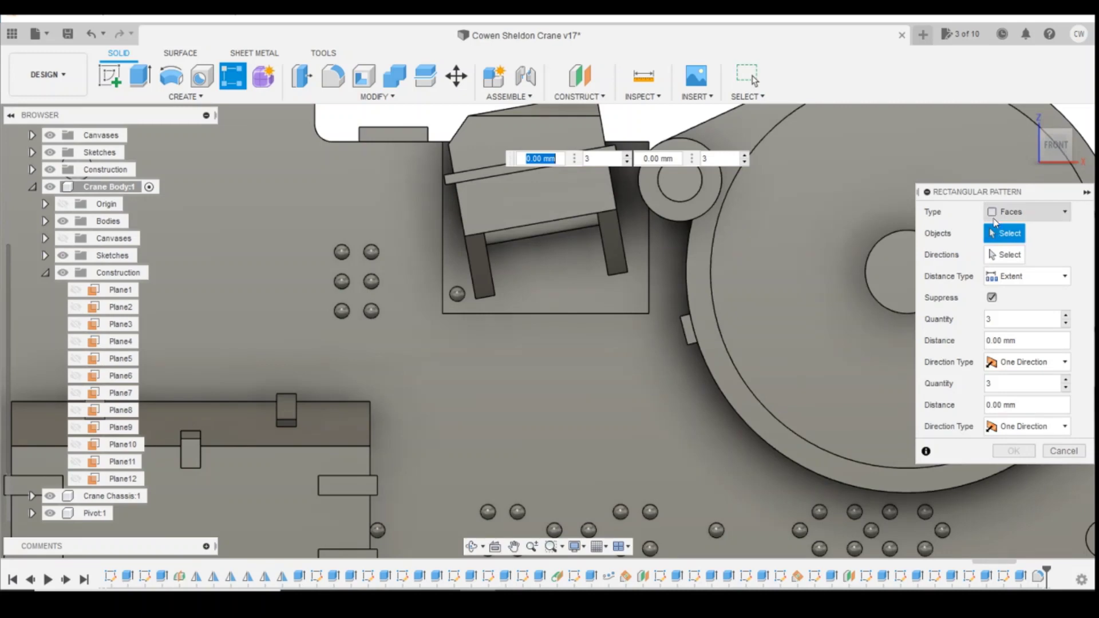
pyautogui.click(1013, 263)
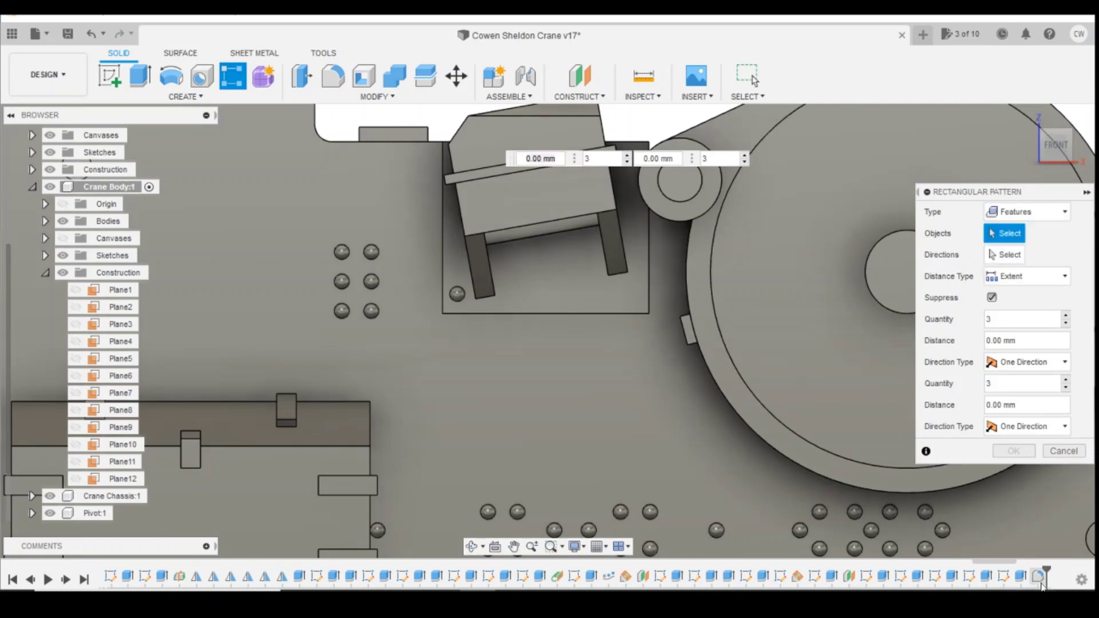
pyautogui.click(1040, 578)
pyautogui.keyDown('ctrl'); pyautogui.click(1021, 577); pyautogui.keyUp('ctrl')
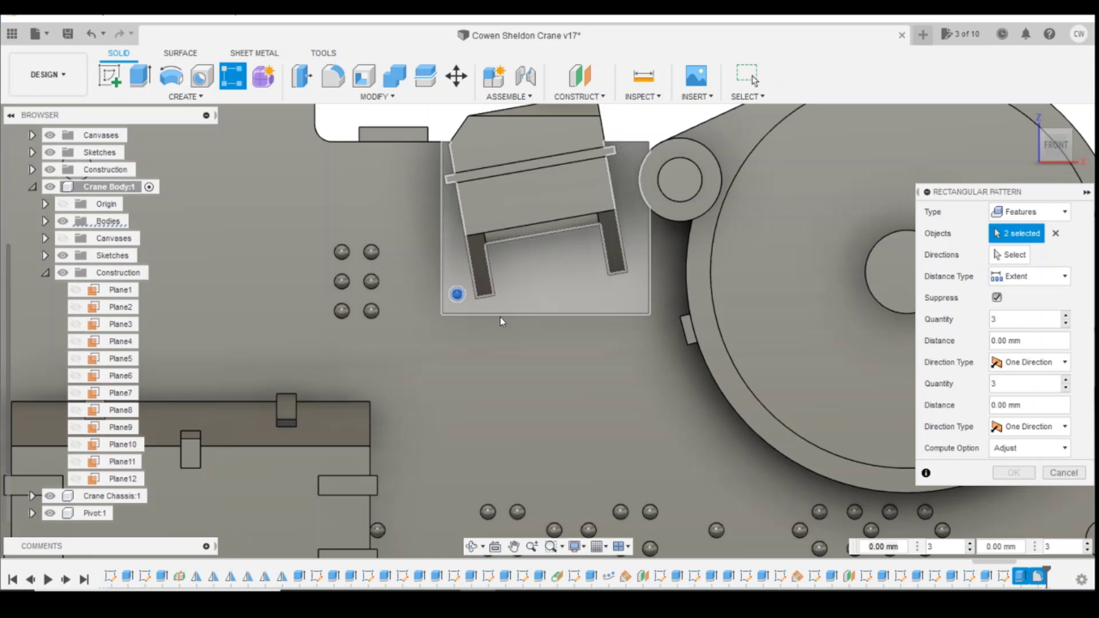
# Pattern the rivet along the backing plate's lower edge with a quantity of 2 over a 3.60 mm extent.
pyautogui.click(1011, 255)
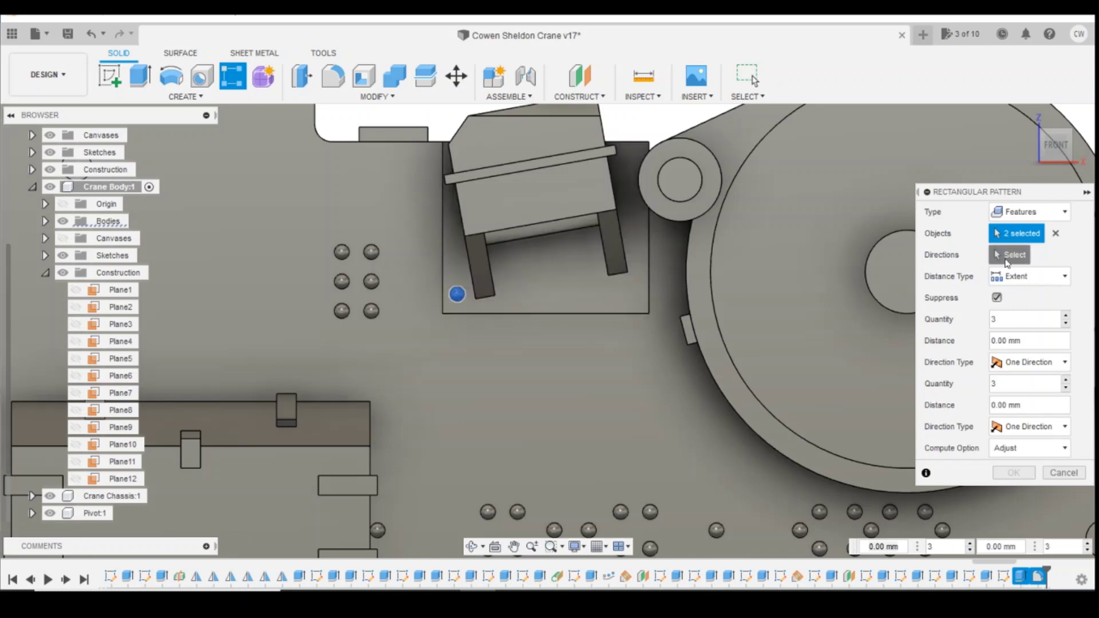
pyautogui.click(526, 314)
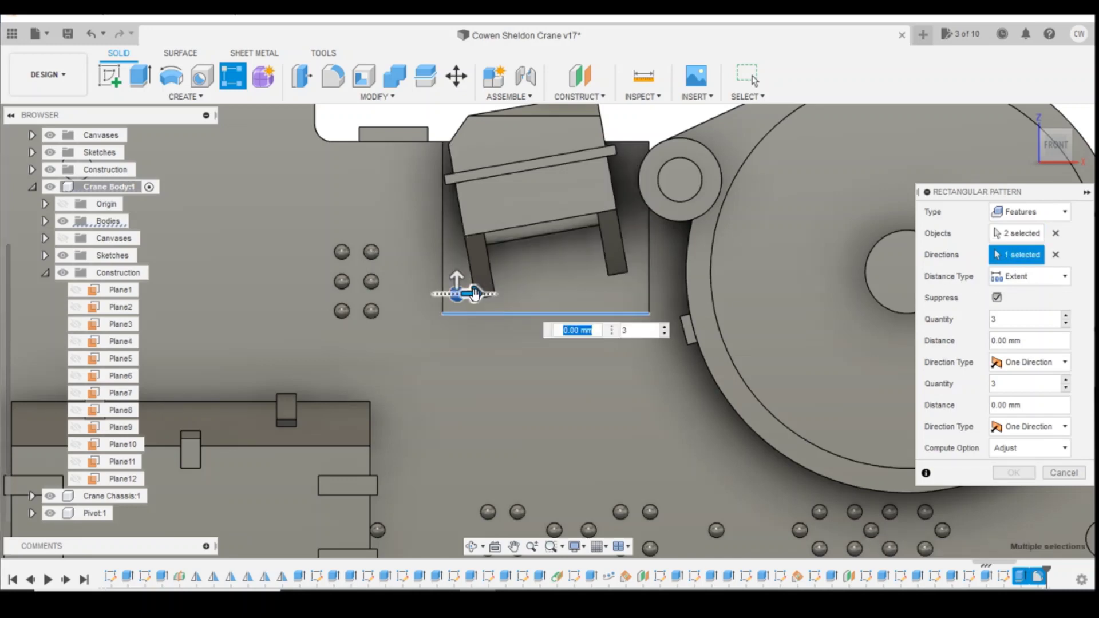
pyautogui.write('2')
pyautogui.moveTo(496, 298); pyautogui.dragTo(650, 302)
pyautogui.scroll(5, 651, 299)
pyautogui.press('Tab')
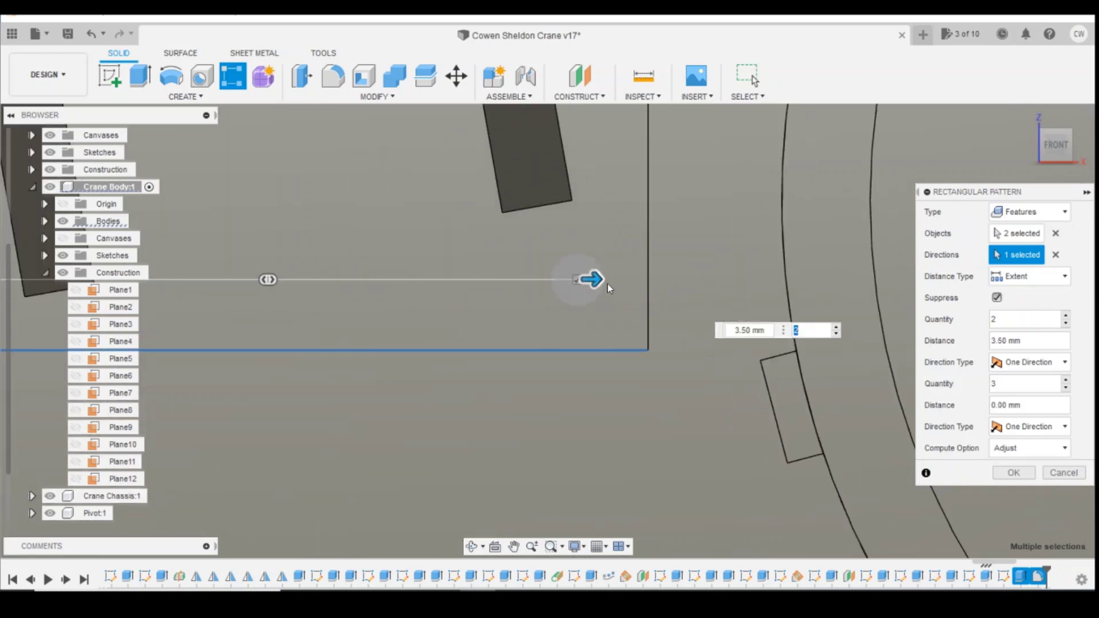
pyautogui.moveTo(604, 280); pyautogui.dragTo(610, 281)
pyautogui.scroll(-5, 655, 343)
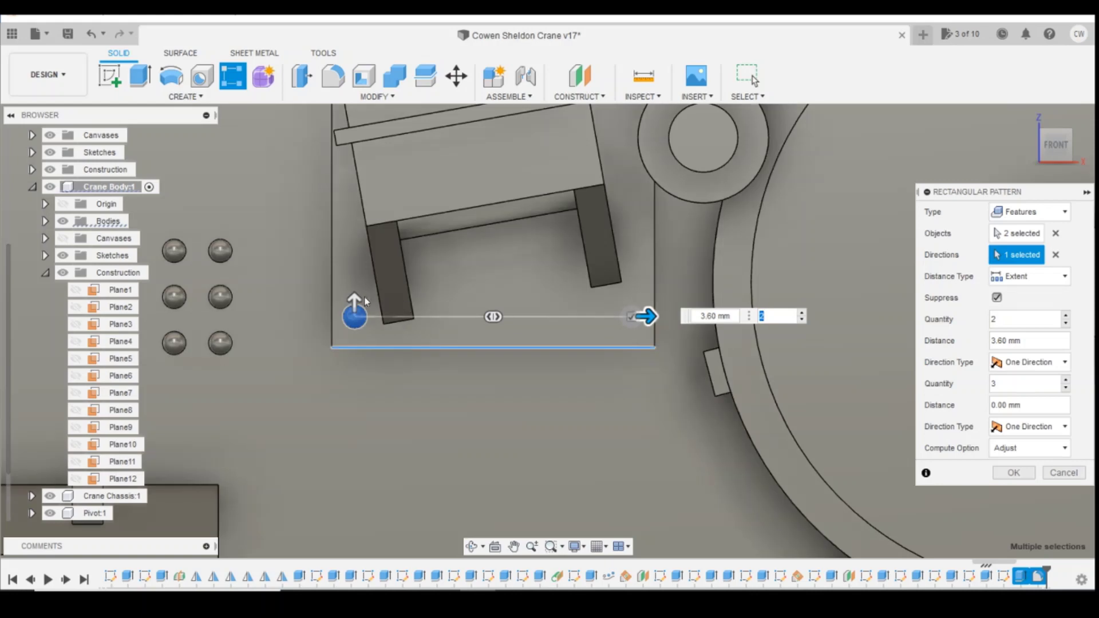
# Add a second, upward pattern direction with 3 rivets over a 1.20 mm extent and finish the pattern.
pyautogui.moveTo(355, 298); pyautogui.dragTo(351, 207)
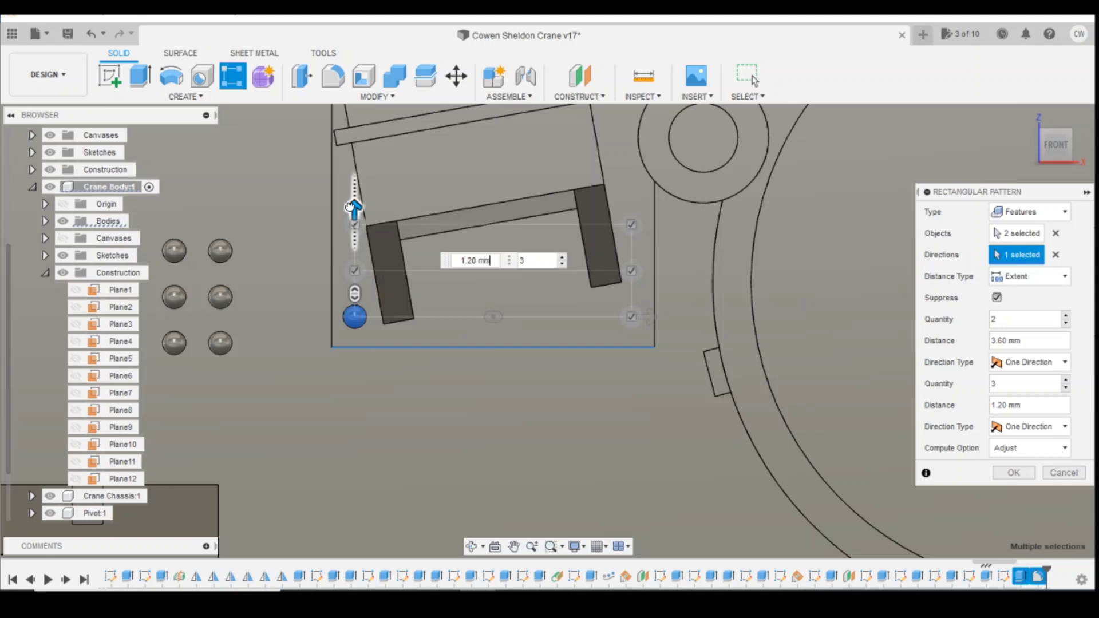
pyautogui.press('Tab')
pyautogui.click(1012, 475)
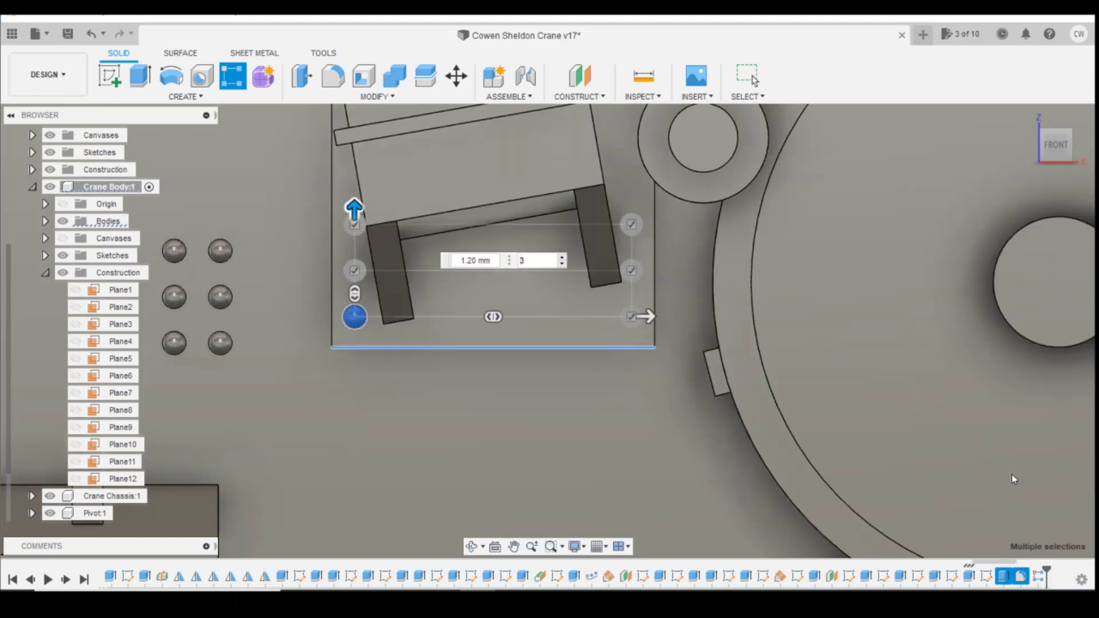
# Examine the crane's side around the drum and angled block in the photo viewer's reference picture, and return to the model.
pyautogui.scroll(-5, 787, 424)
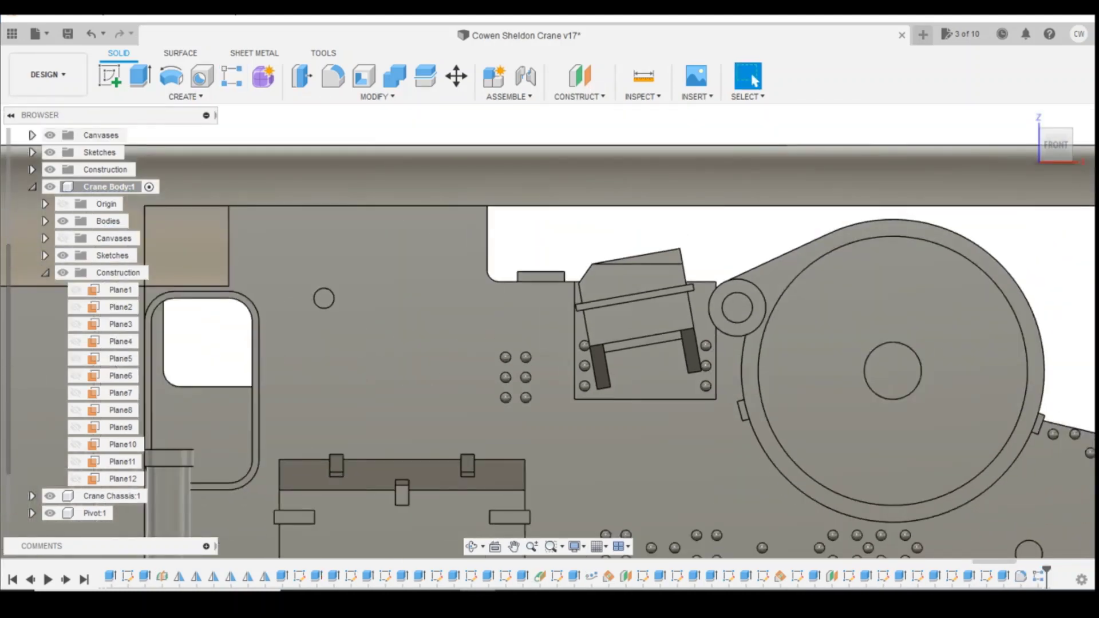
pyautogui.moveTo(443, 590)
pyautogui.click(531, 543)
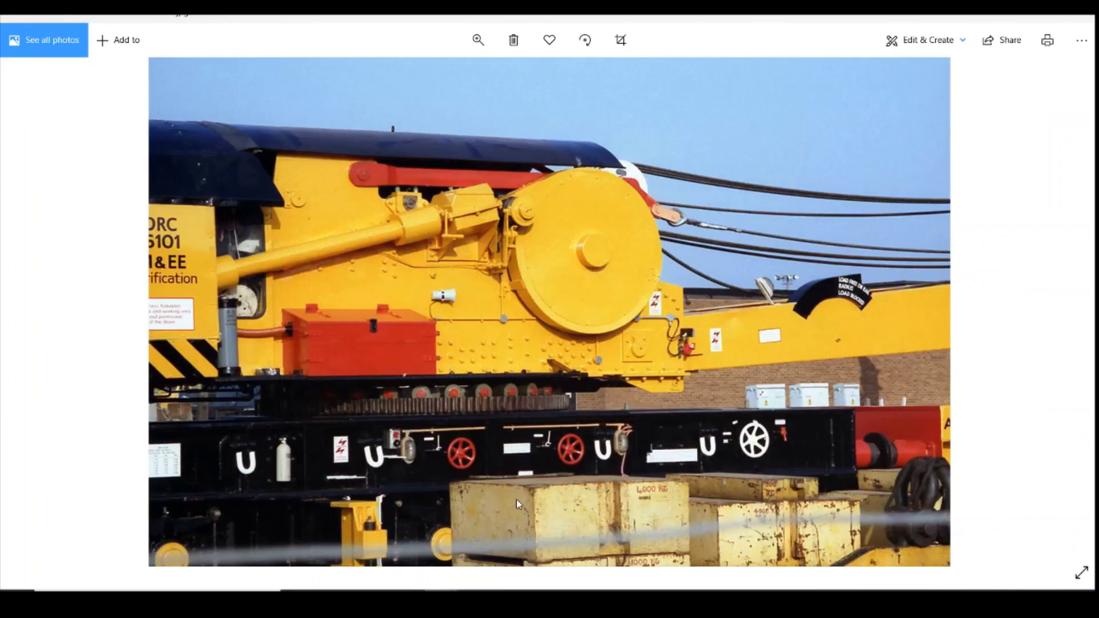
pyautogui.click(441, 596)
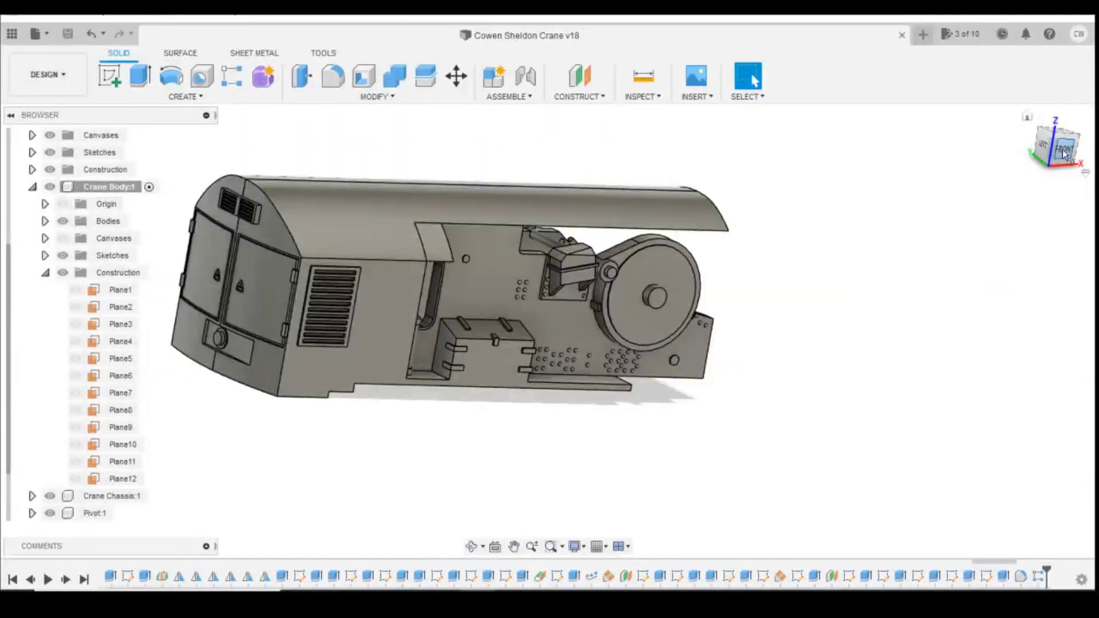
# Inspect the riveted backing plate, angled block and whole crane body from several angles.
pyautogui.click(1064, 153)
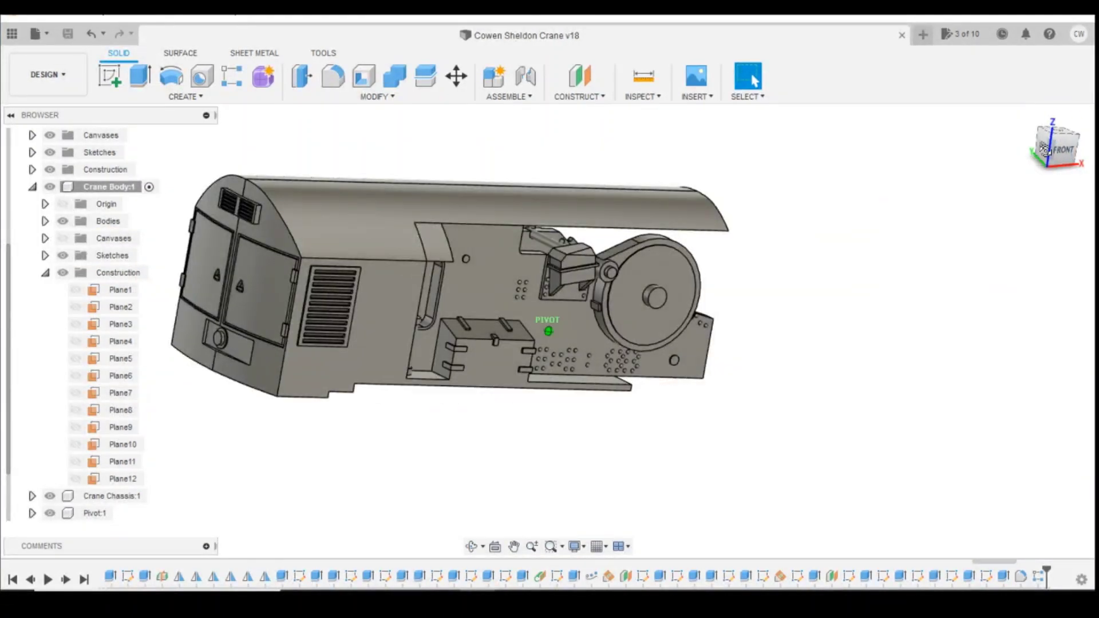
pyautogui.keyDown('shift'); pyautogui.moveTo(549, 331); pyautogui.dragTo(572, 366, button='middle'); pyautogui.keyUp('shift')
pyautogui.scroll(-3, 745, 297)
pyautogui.scroll(6, 697, 274)
pyautogui.scroll(3, 696, 274)
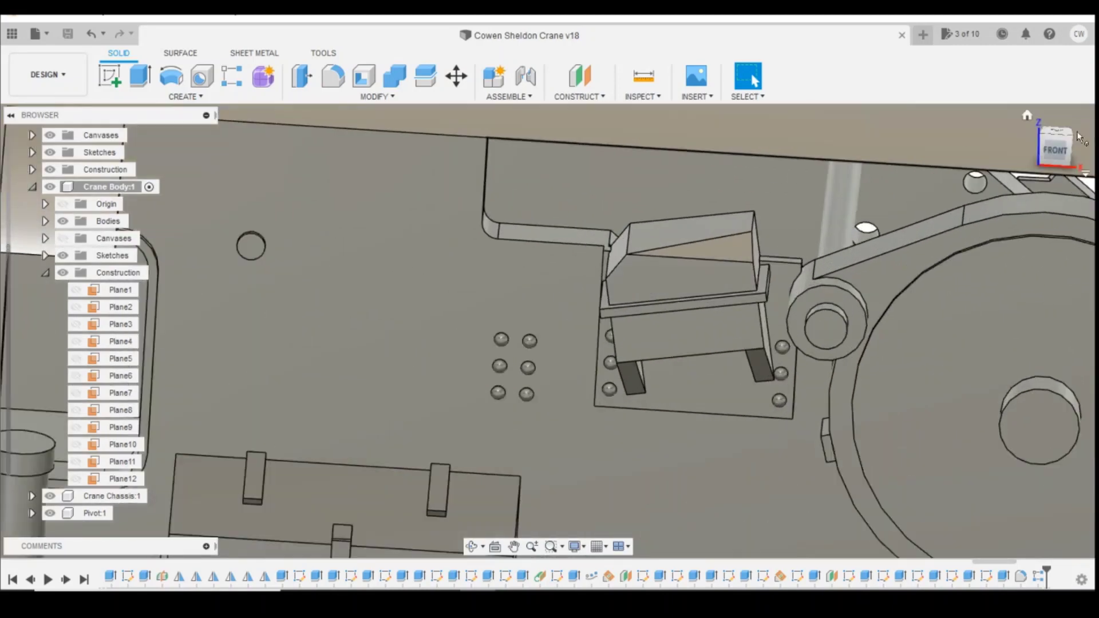
pyautogui.moveTo(1057, 153)
pyautogui.mouseDown()
pyautogui.moveTo(1092, 142)
pyautogui.moveTo(1088, 171)
pyautogui.moveTo(1031, 150)
pyautogui.moveTo(1020, 171)
pyautogui.moveTo(1047, 153)
pyautogui.mouseUp()
pyautogui.scroll(-3, 928, 272)
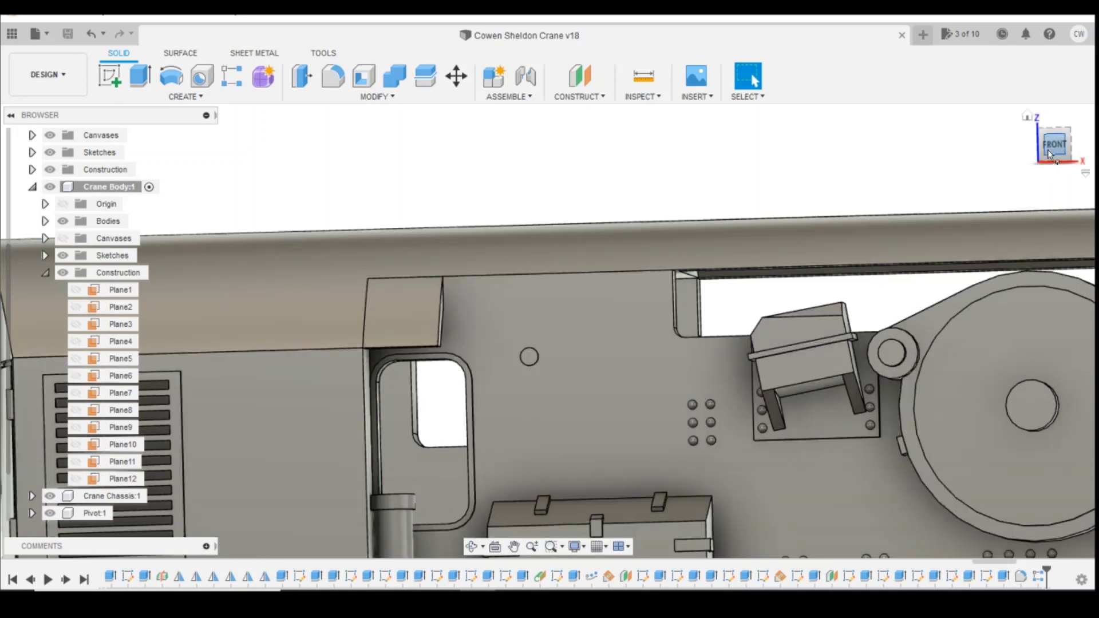
pyautogui.moveTo(1050, 150); pyautogui.dragTo(1074, 161)
pyautogui.scroll(-4, 752, 399)
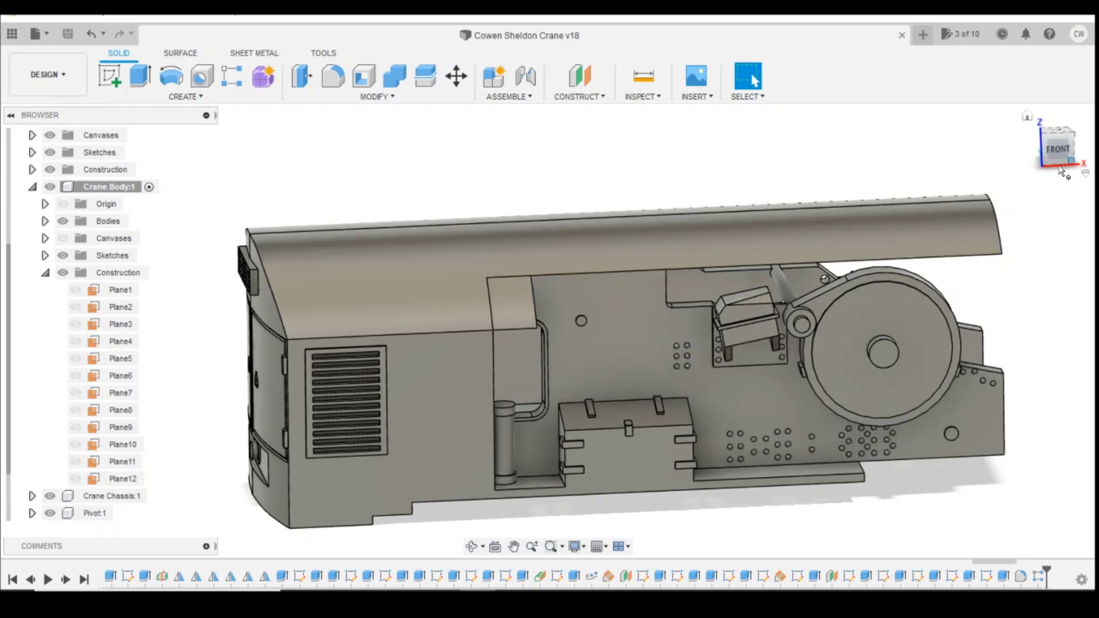
pyautogui.moveTo(1055, 154); pyautogui.dragTo(1069, 162)
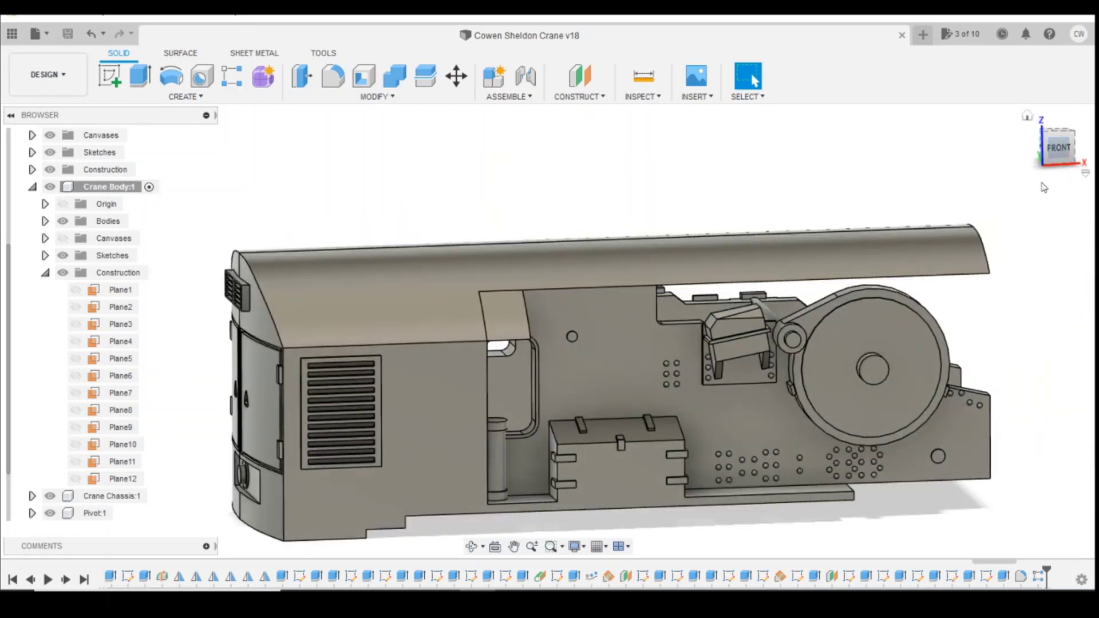